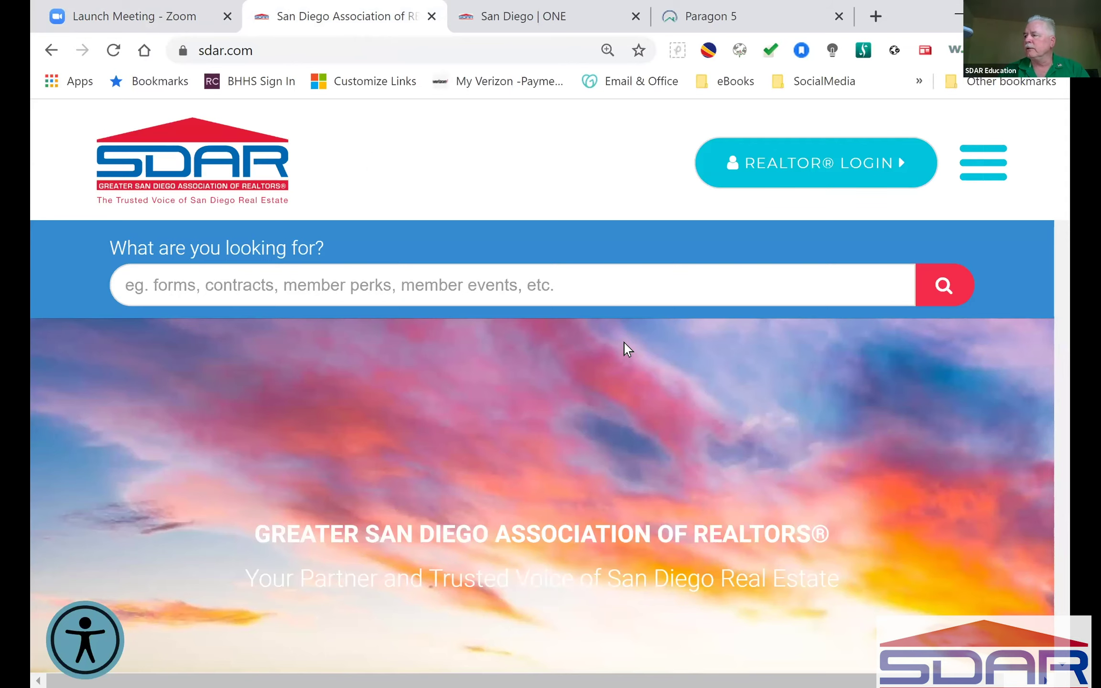
Step: Browse the sdar.com homepage down to Educational Classes & Seminars, then switch to the San Diego ONE tab
scroll(625, 346, down, 2)
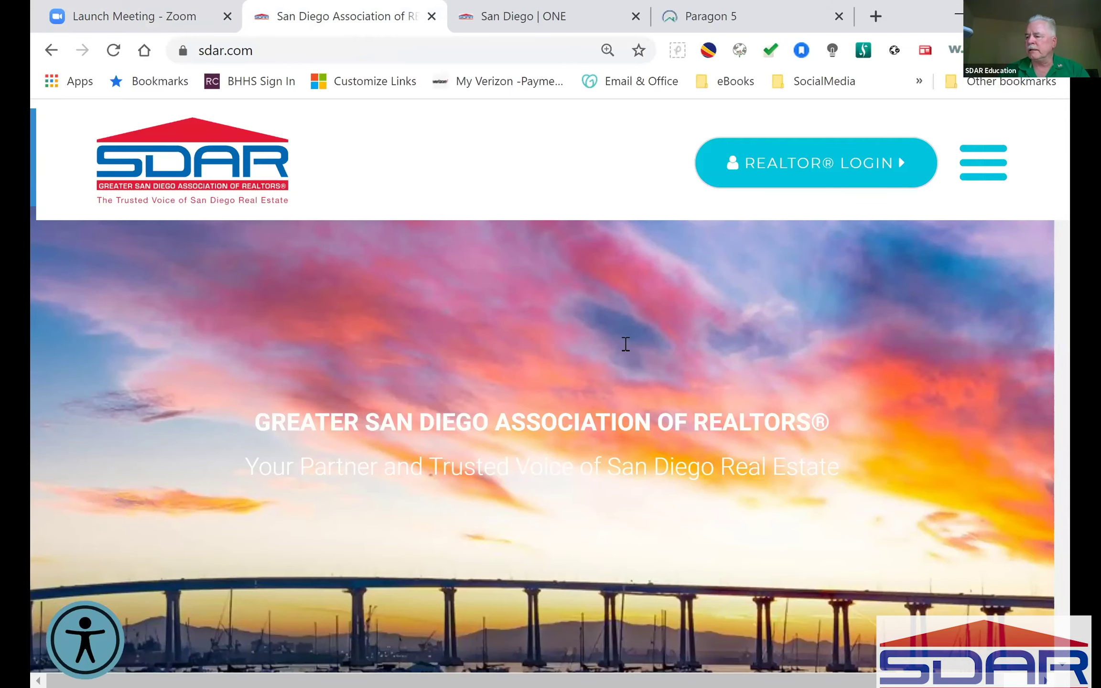
scroll(625, 344, down, 8)
scroll(625, 344, down, 12)
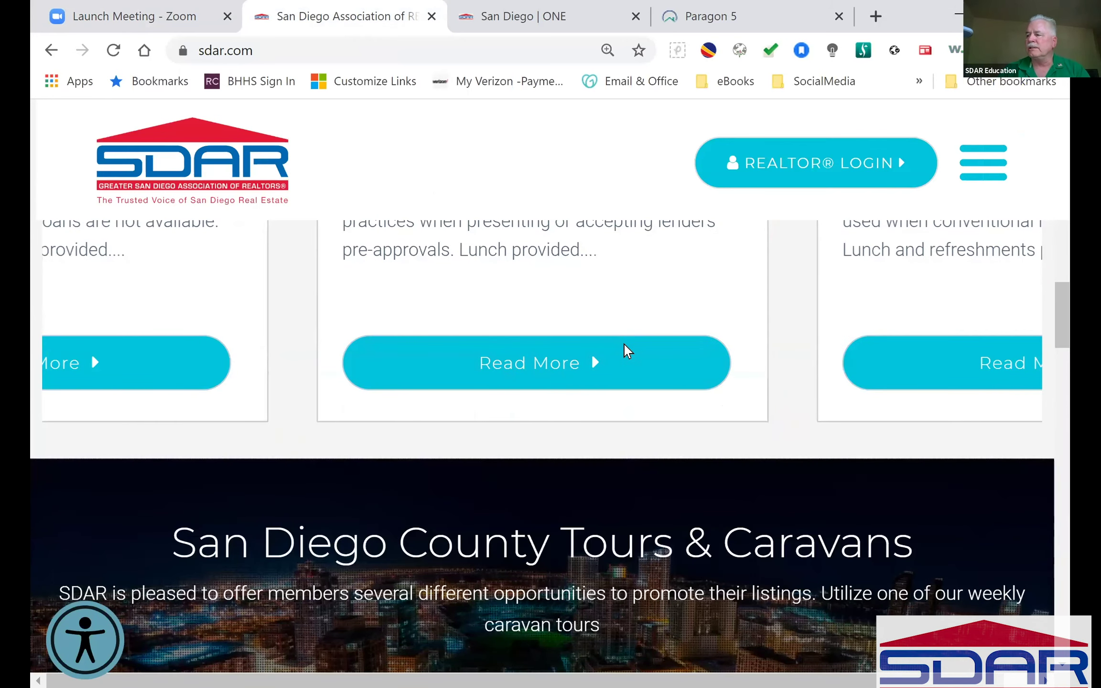
scroll(625, 345, down, 10)
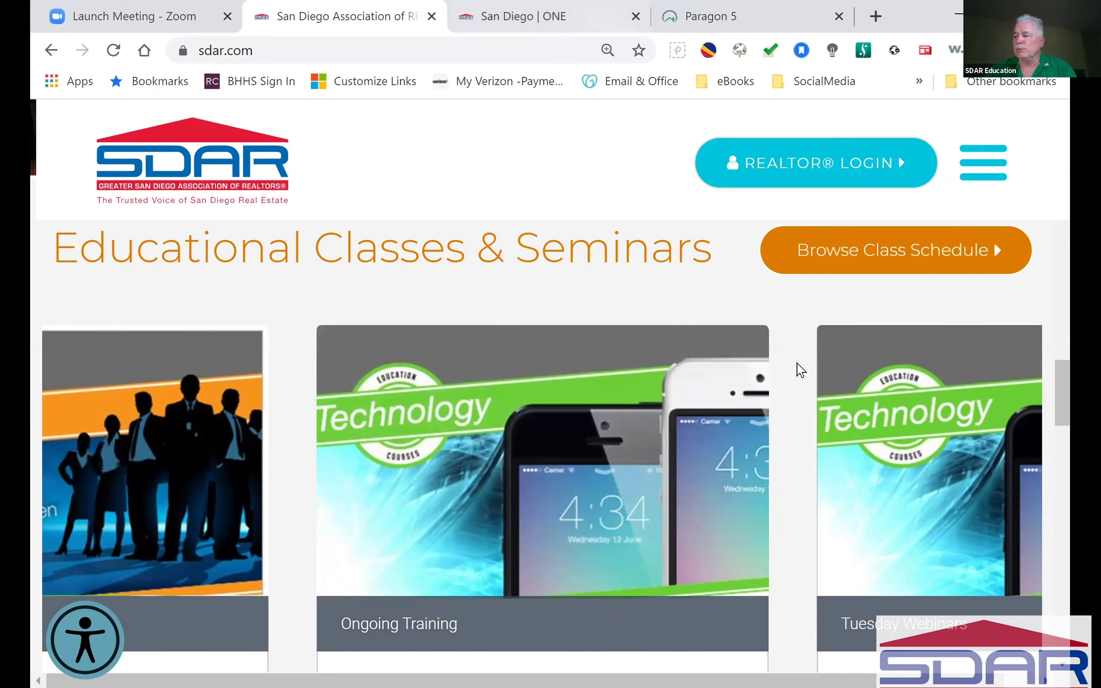
key(ctrl+Tab)
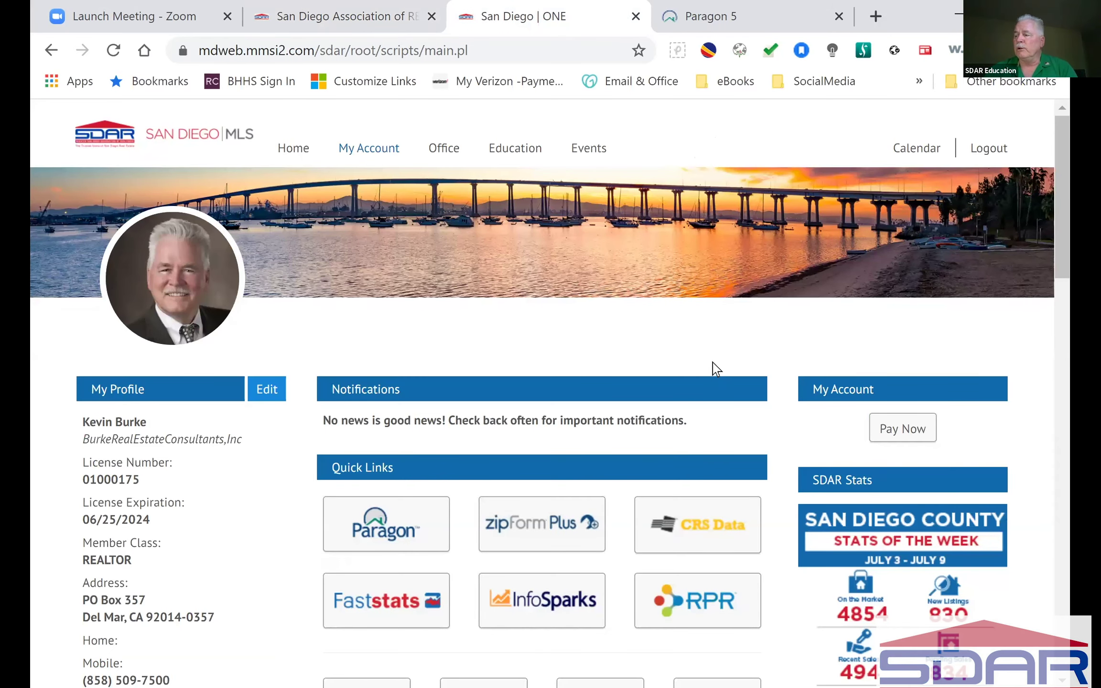
Step: Review the dashboard's Quick Links and Upcoming Courses, then go to the Paragon 5 home page
scroll(351, 371, down, 3)
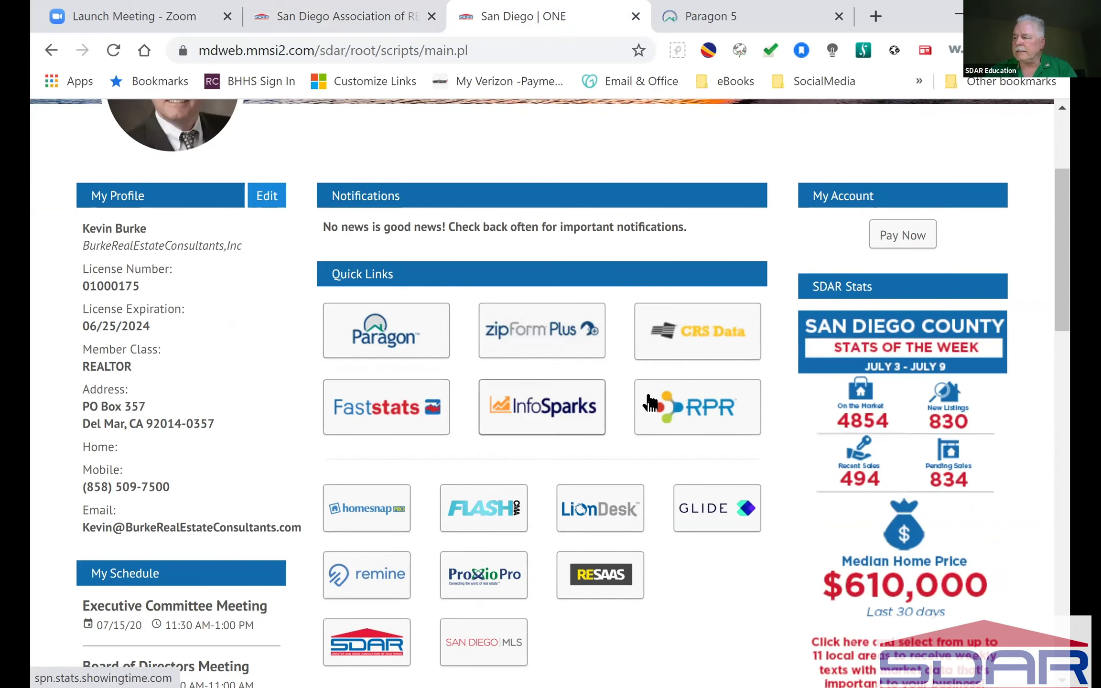
scroll(629, 477, down, 1)
scroll(630, 477, down, 3)
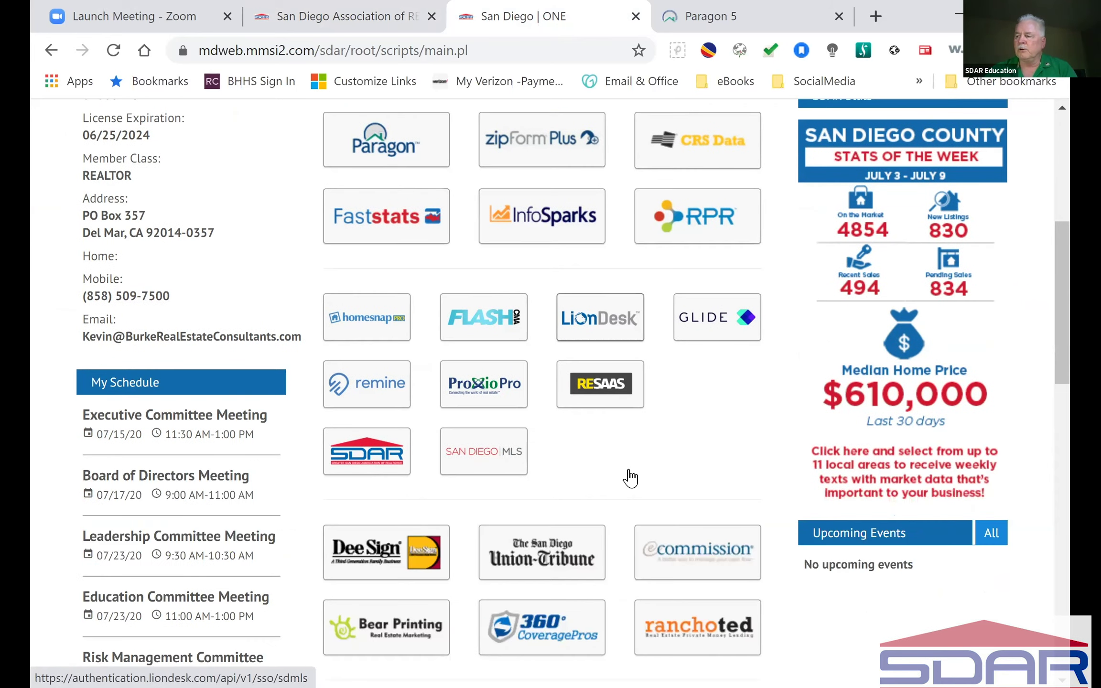
scroll(588, 494, down, 5)
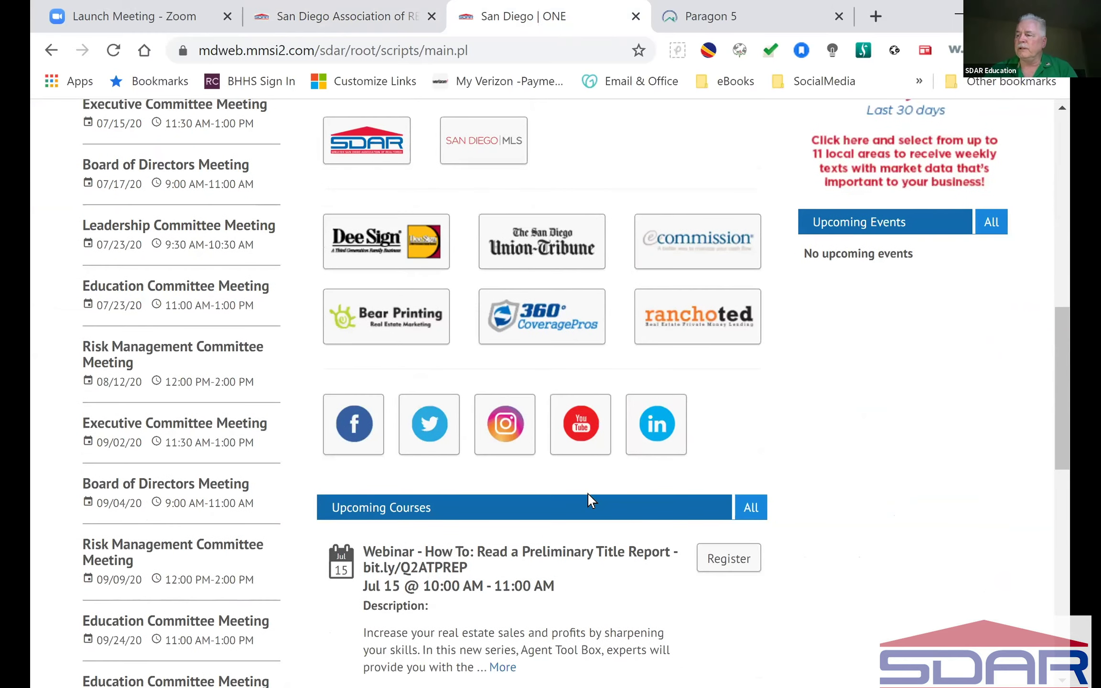
scroll(587, 492, down, 3)
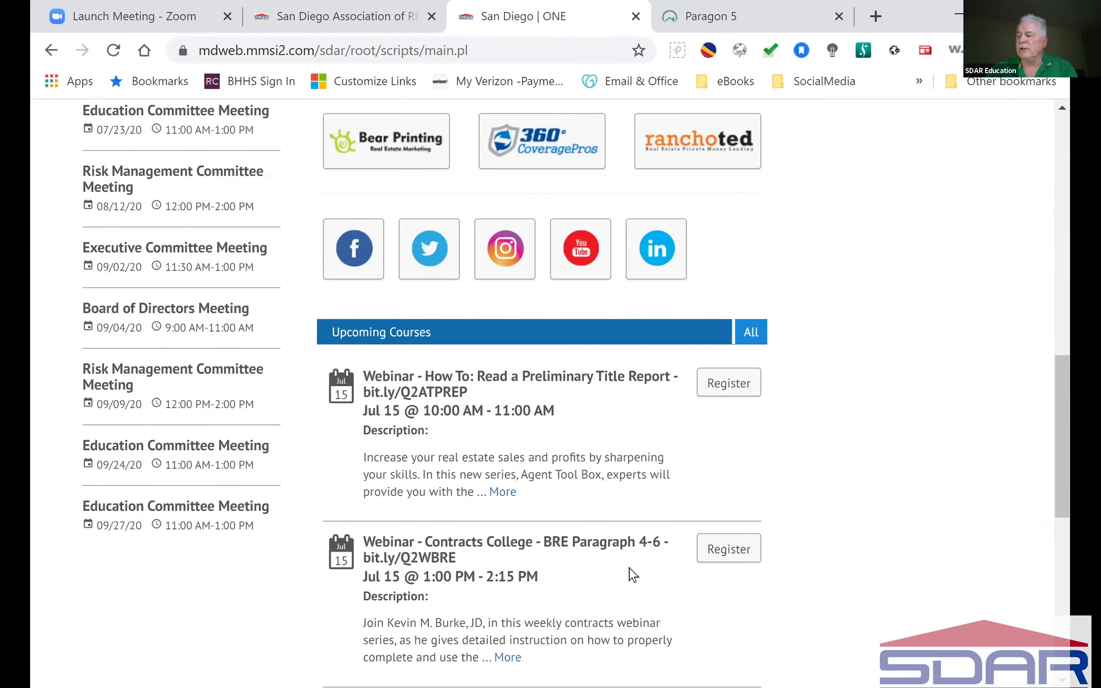
scroll(633, 574, up, 10)
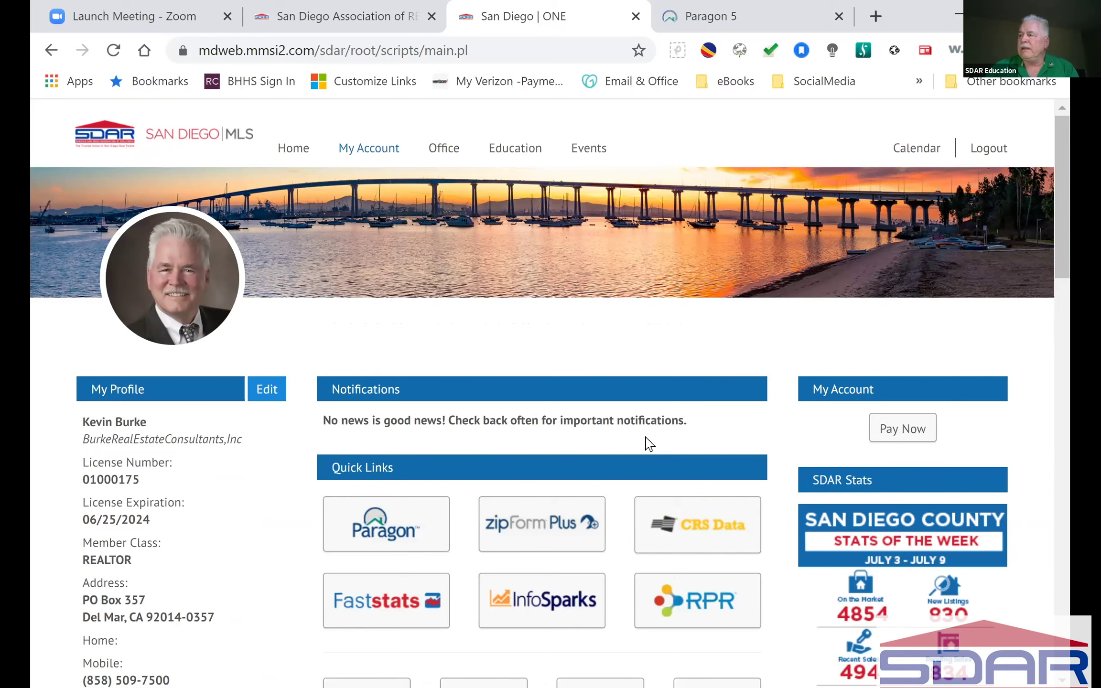
click(731, 14)
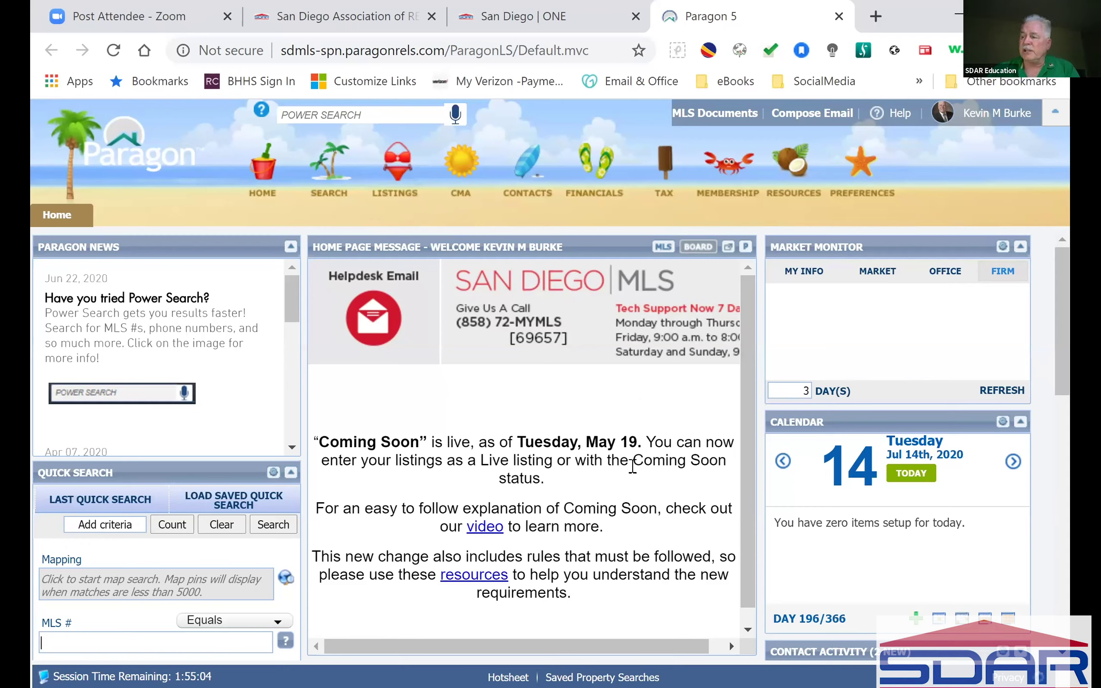
Step: Look through the Home Page Message panel, then bring up the Listings menu
scroll(632, 466, down, 7)
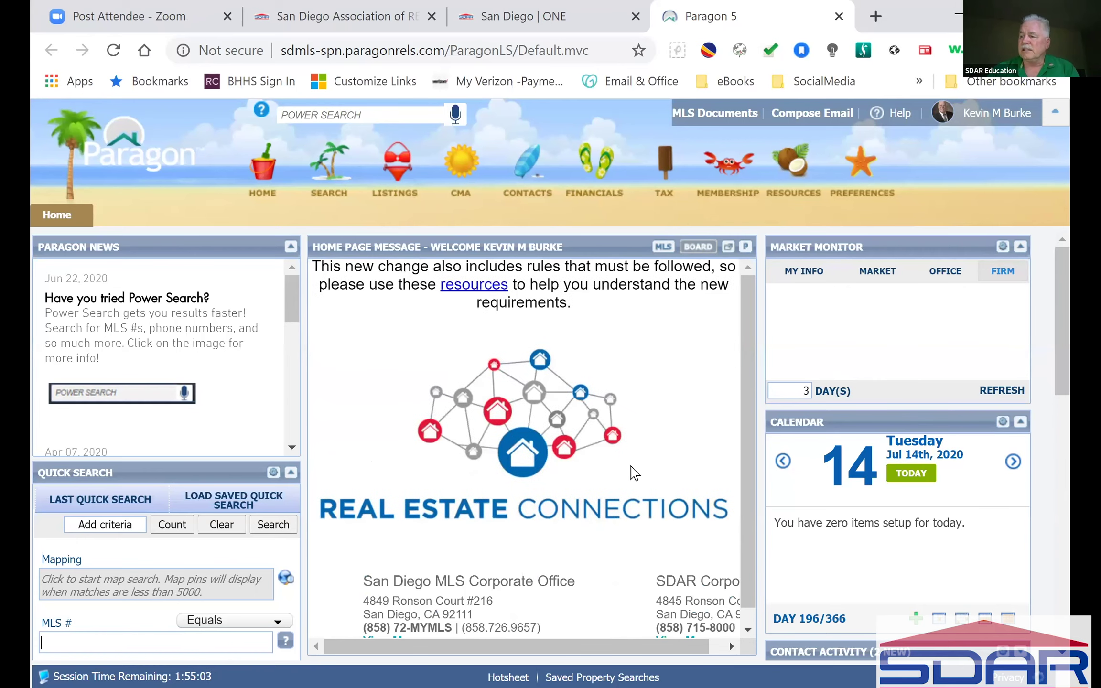
scroll(631, 466, down, 10)
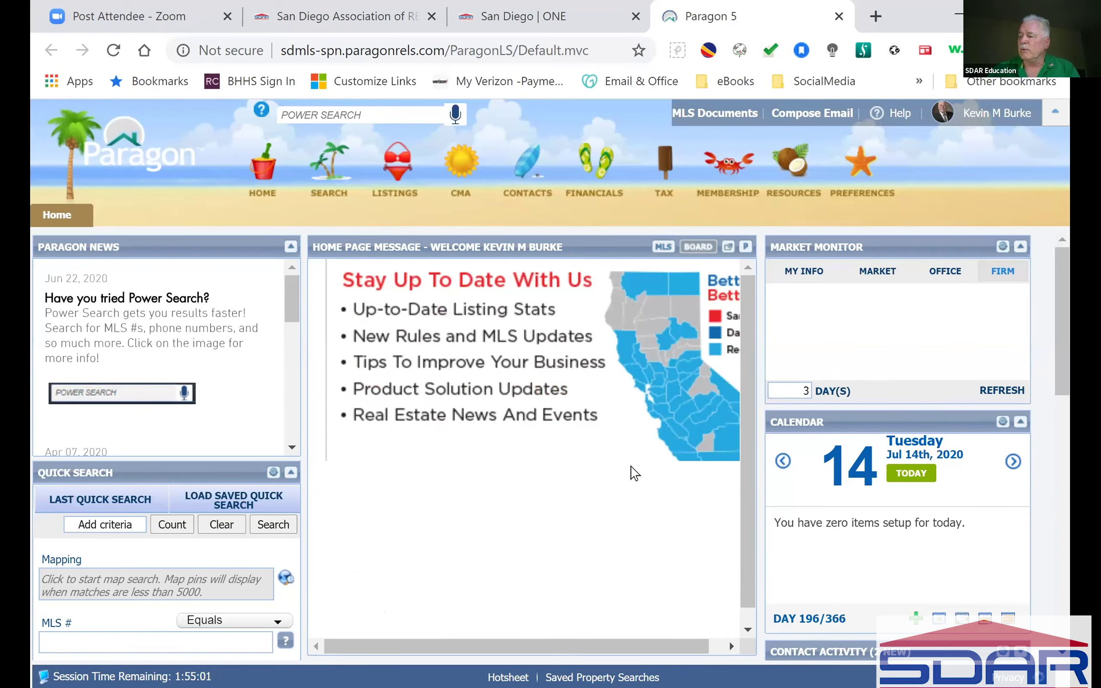
scroll(630, 465, down, 8)
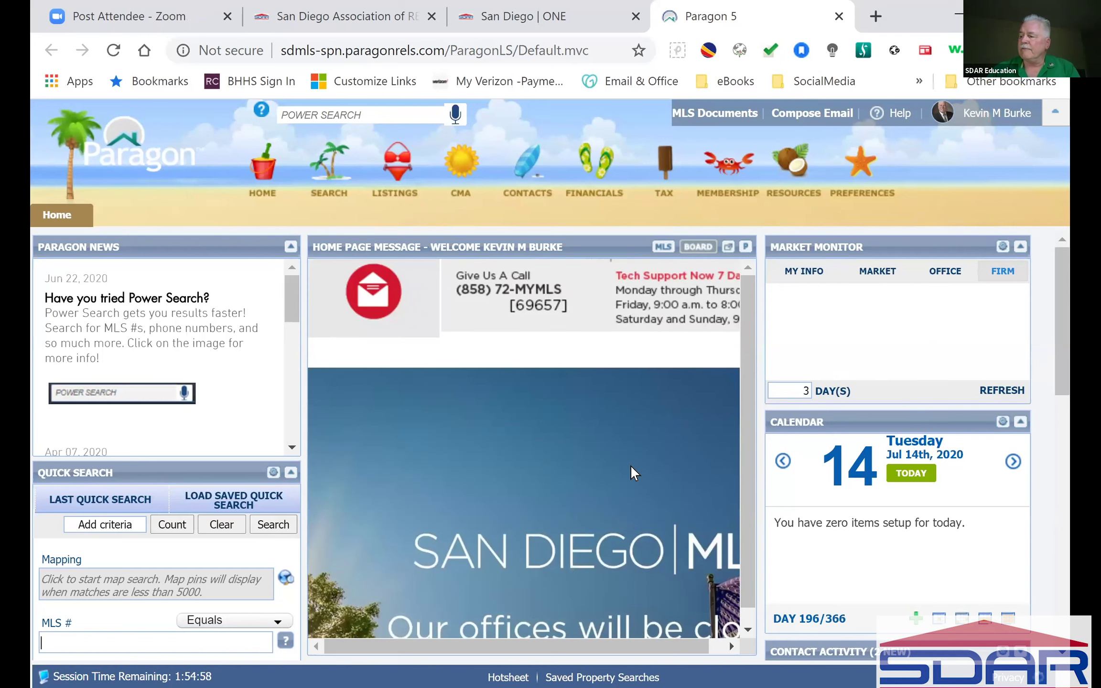
scroll(632, 468, up, 20)
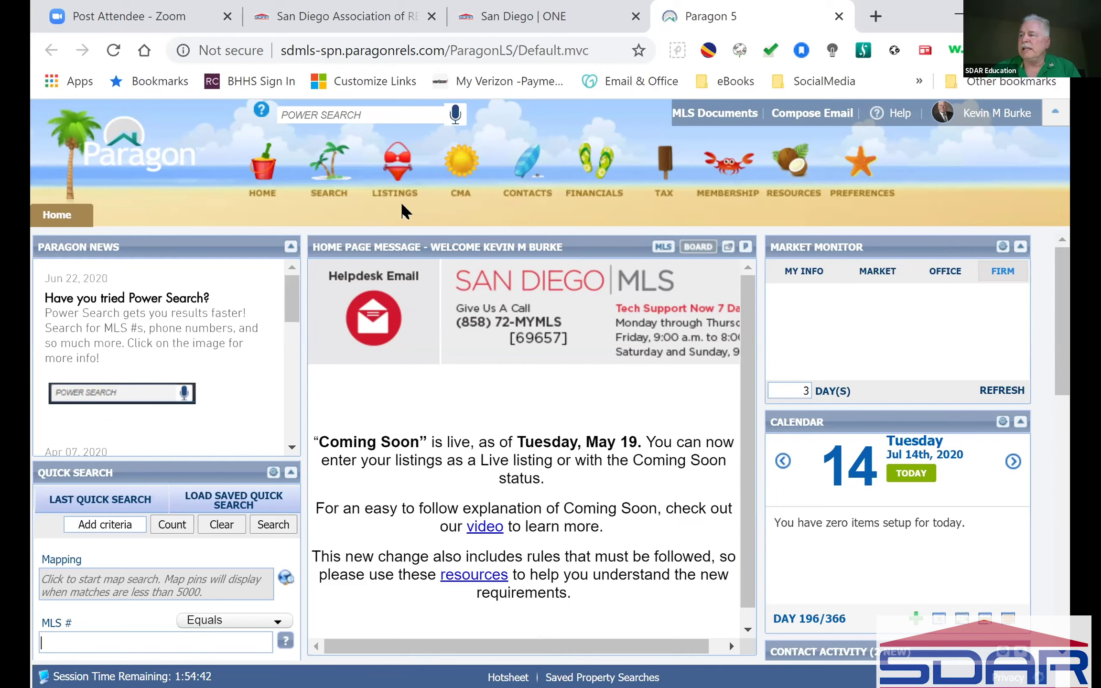
click(390, 170)
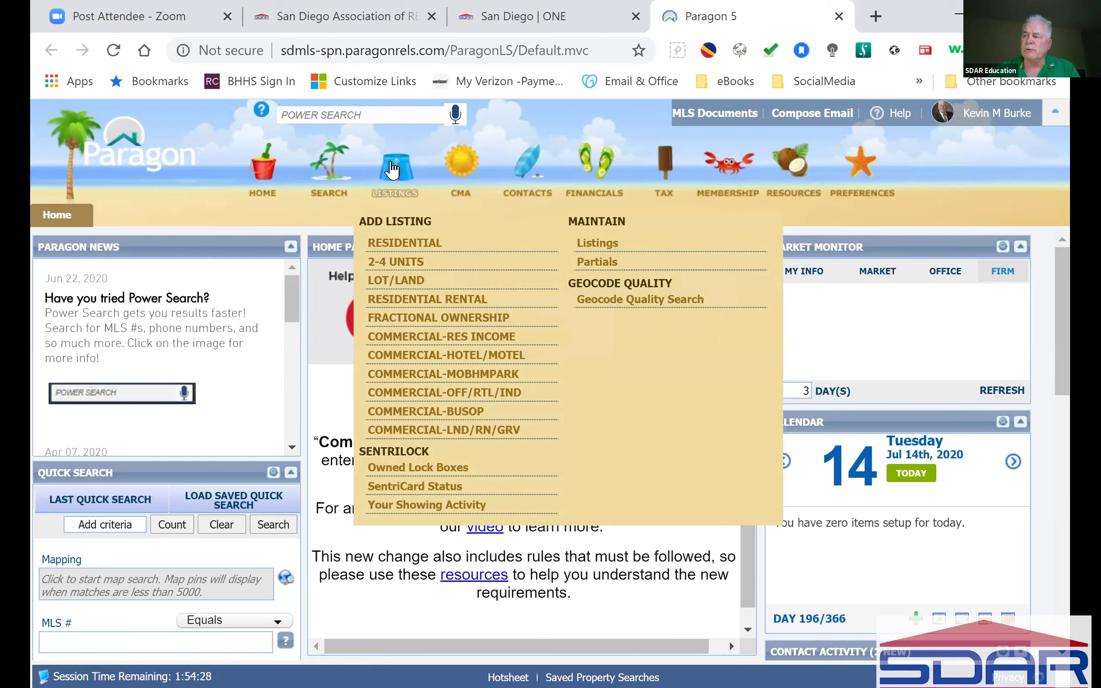
Step: Start a new RESIDENTIAL listing from the Add Listing choices
click(412, 245)
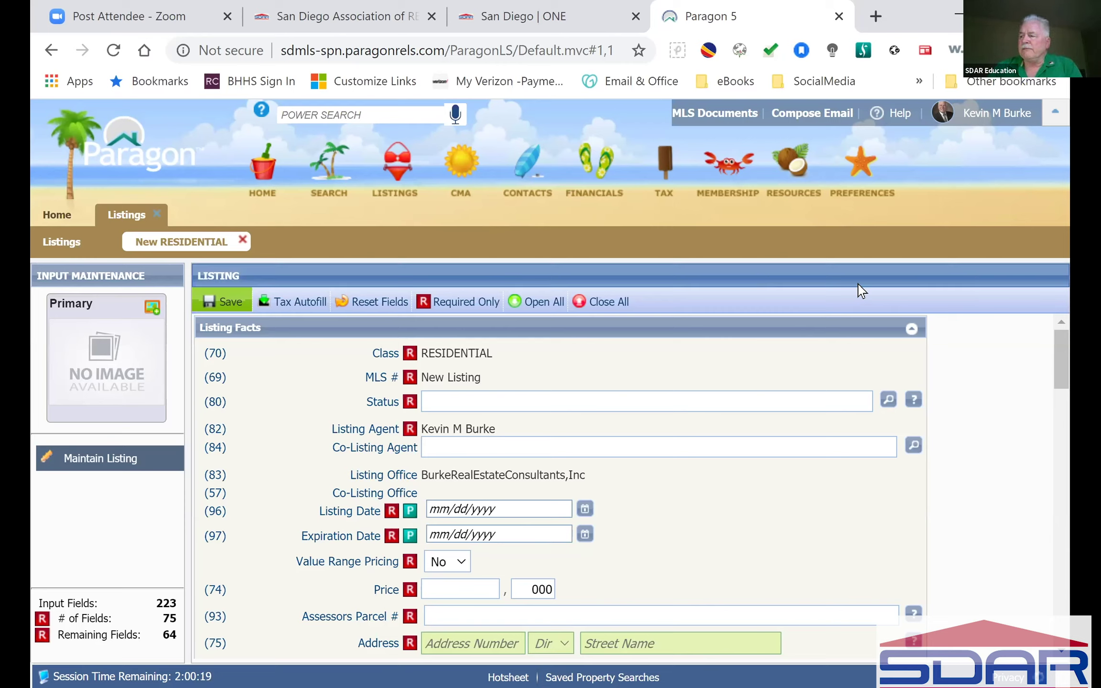
mouse_move(230, 301)
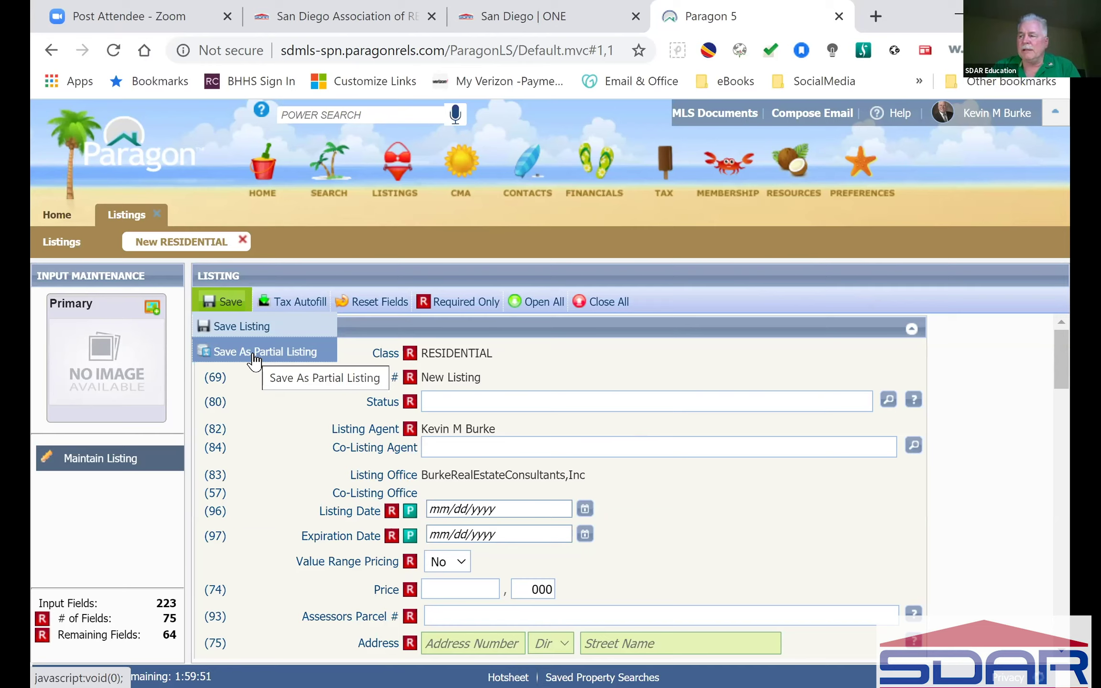
click(279, 328)
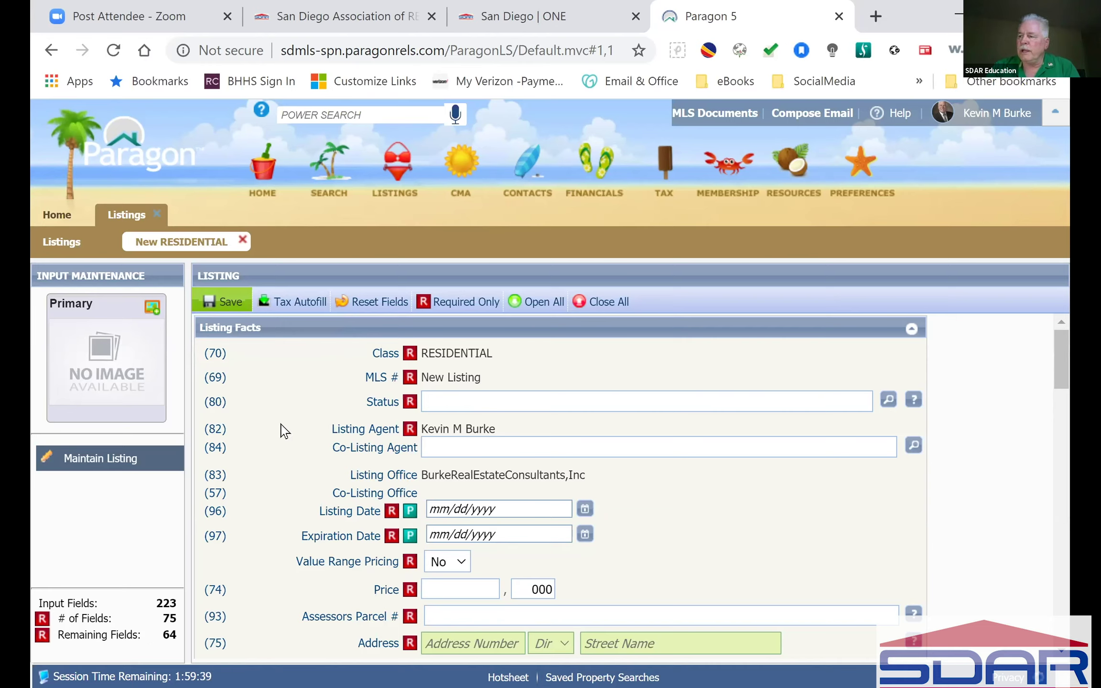
click(225, 301)
scroll(285, 448, down, 2)
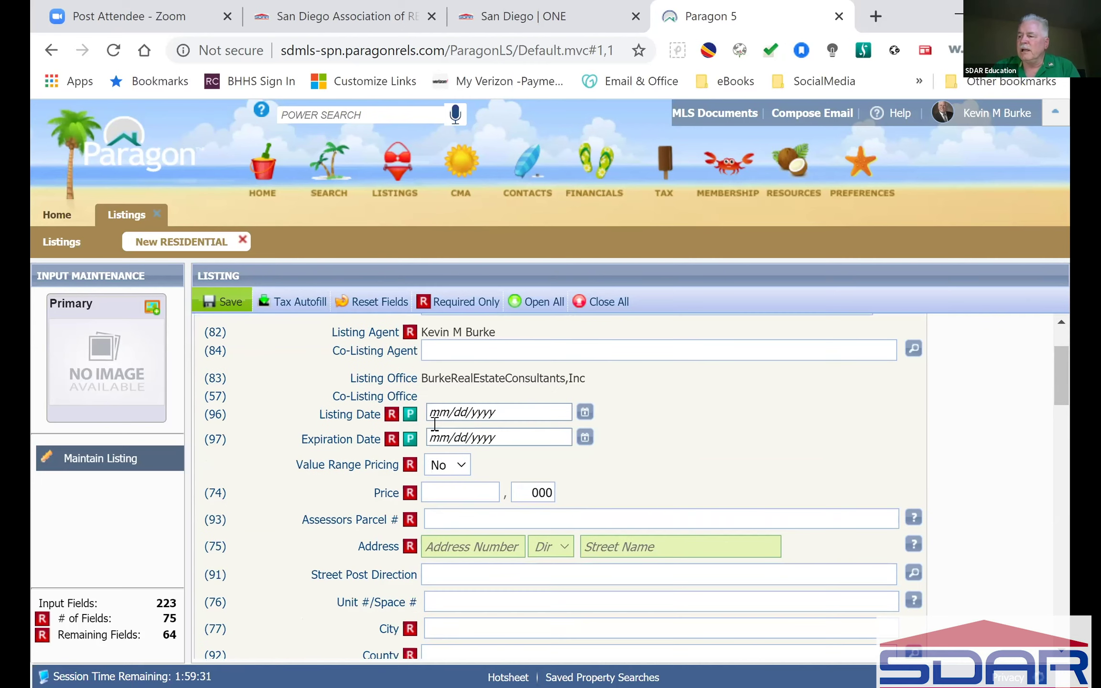
mouse_move(412, 423)
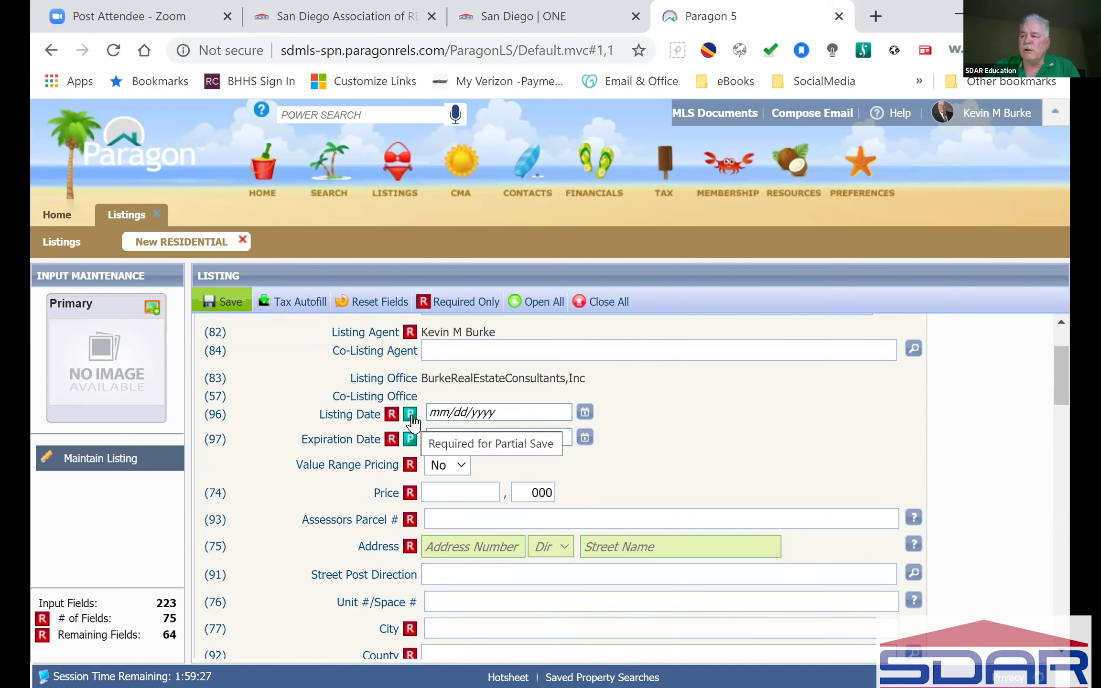
scroll(412, 422, up, 2)
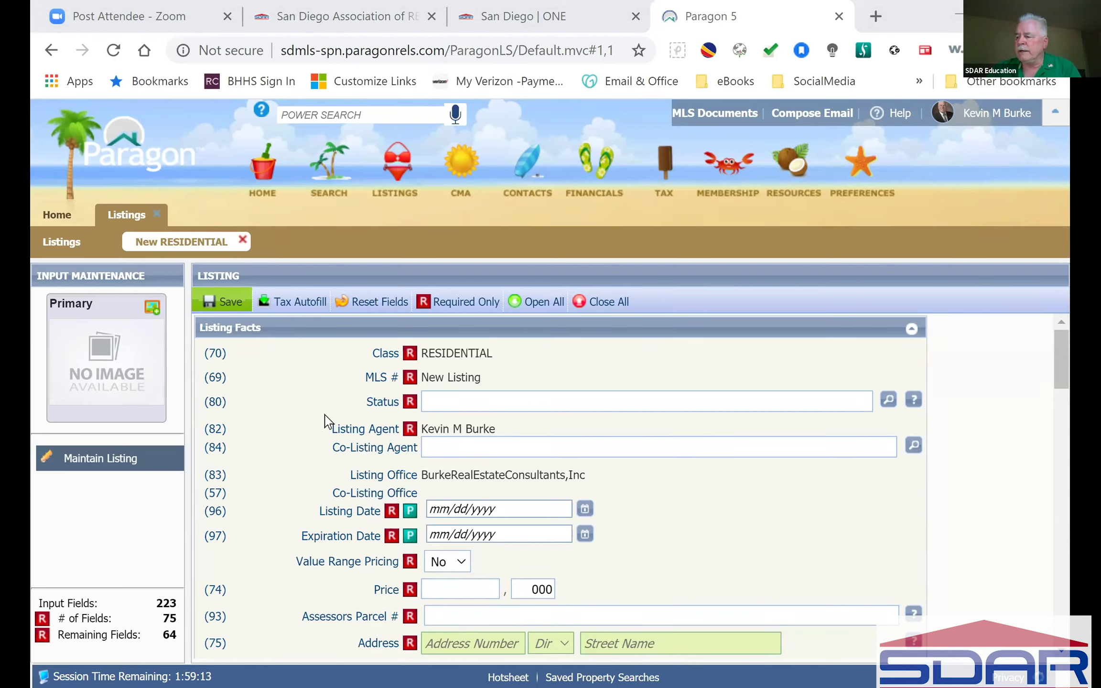
scroll(325, 420, down, 10)
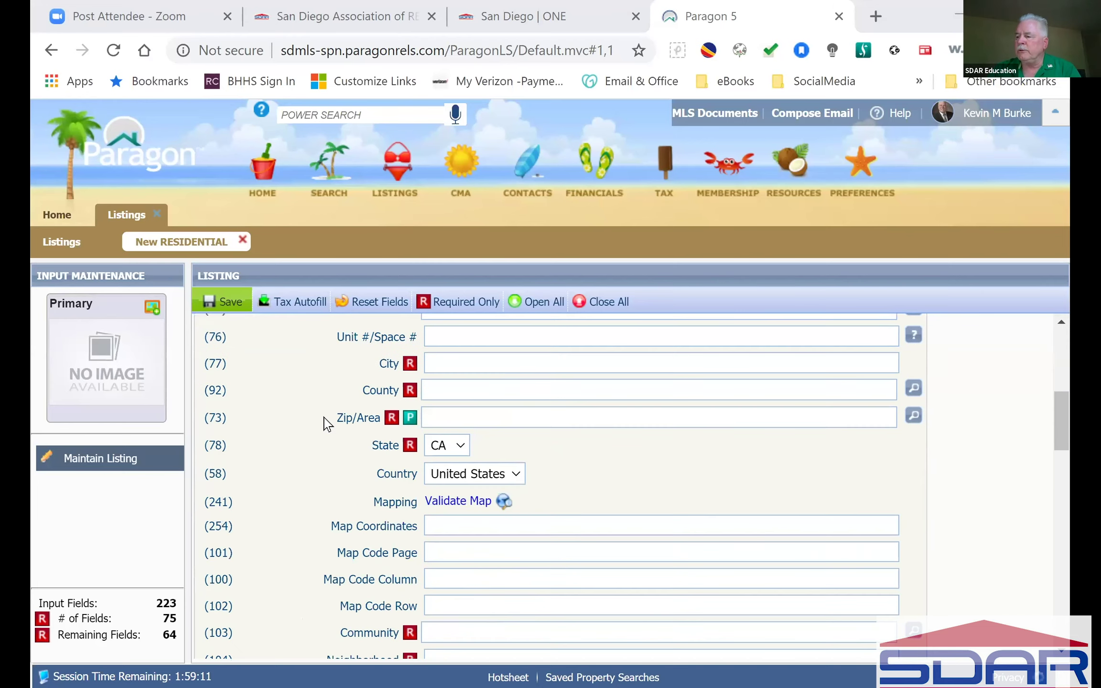
scroll(325, 422, up, 1)
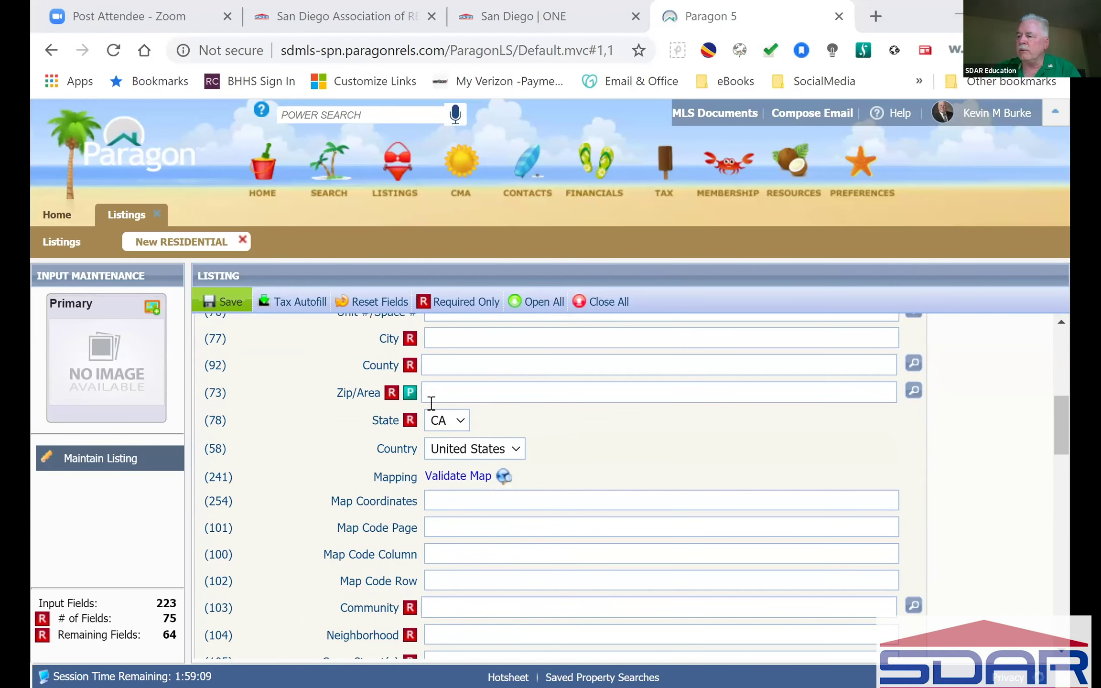
scroll(248, 421, down, 8)
scroll(251, 422, down, 12)
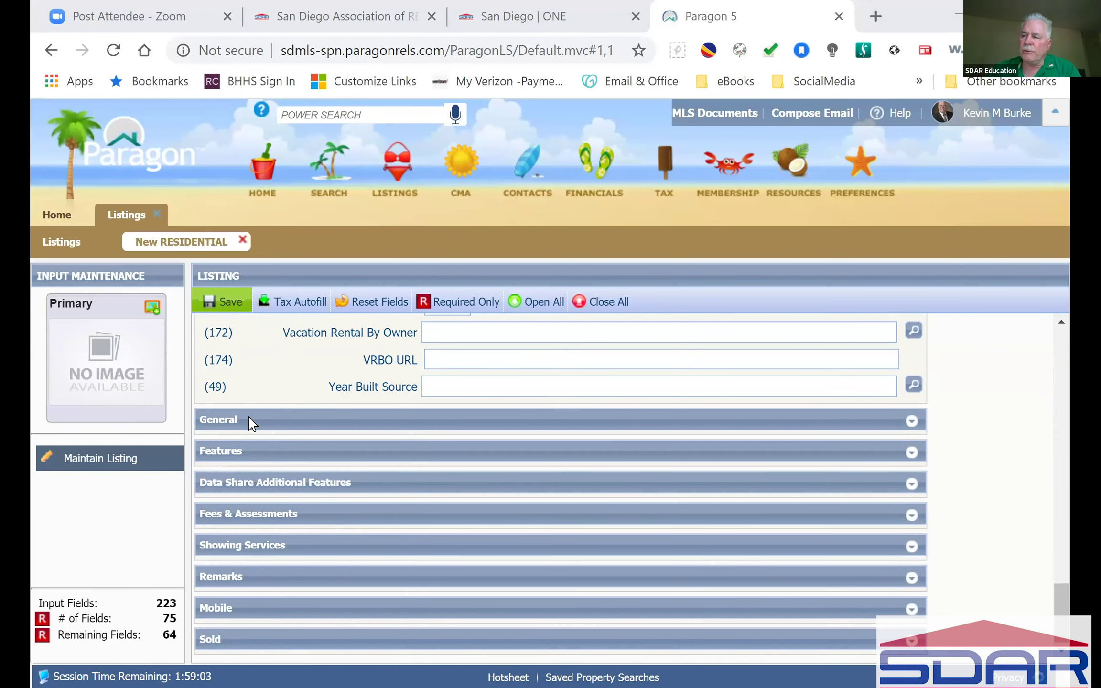
scroll(250, 423, up, 8)
scroll(251, 422, up, 15)
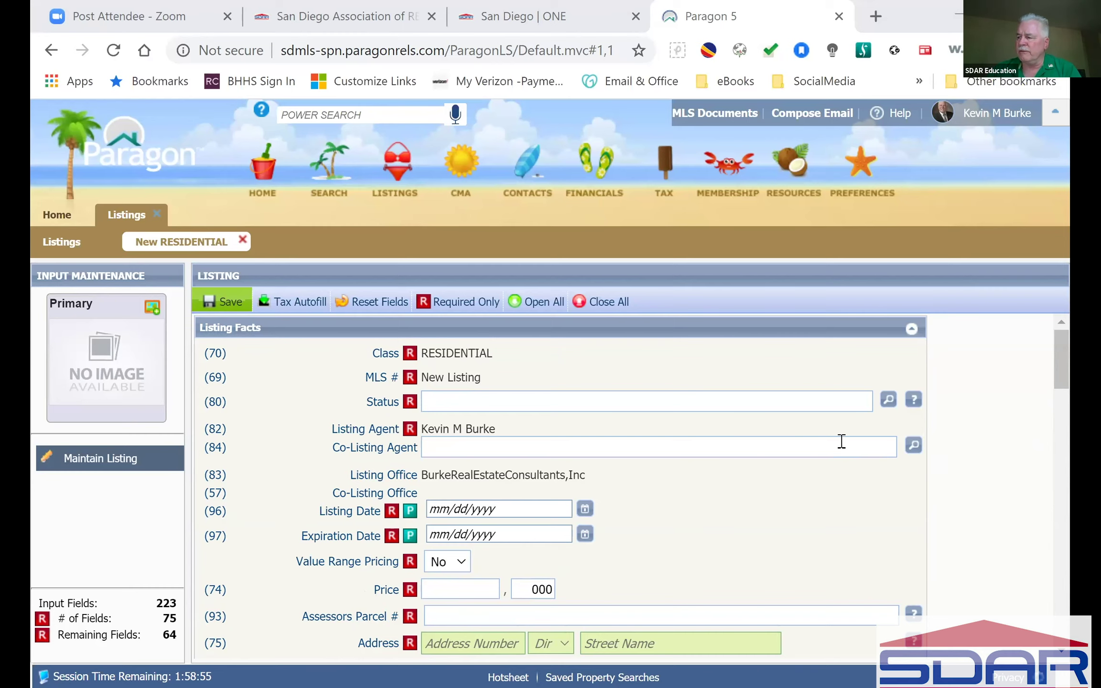
scroll(842, 441, down, 15)
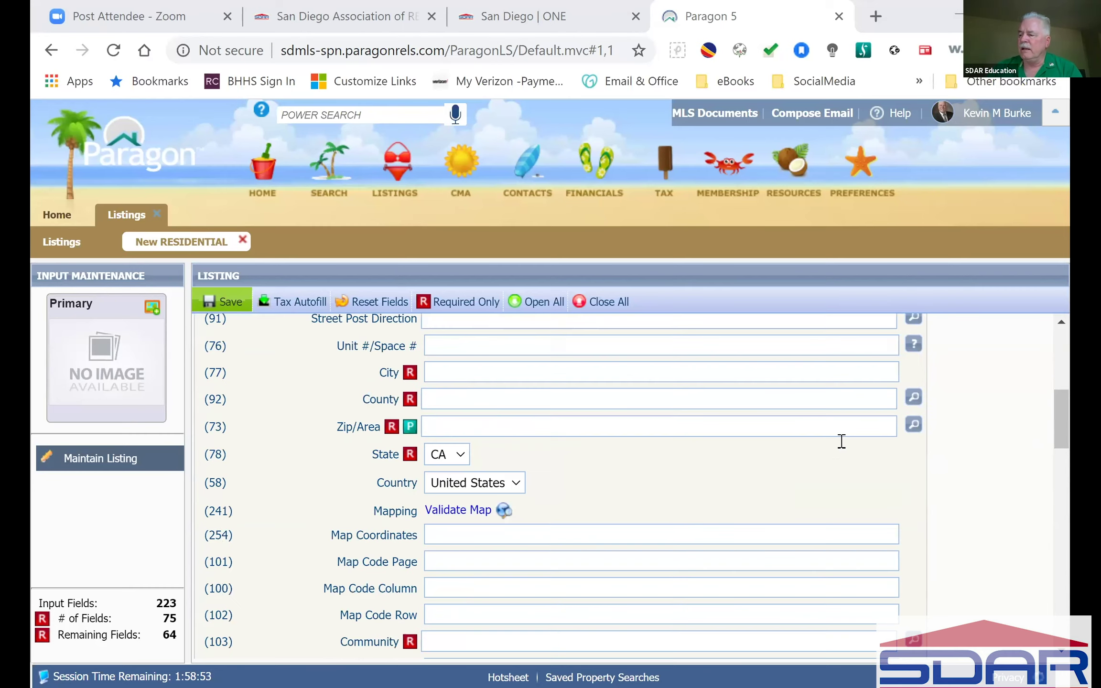
scroll(841, 441, down, 15)
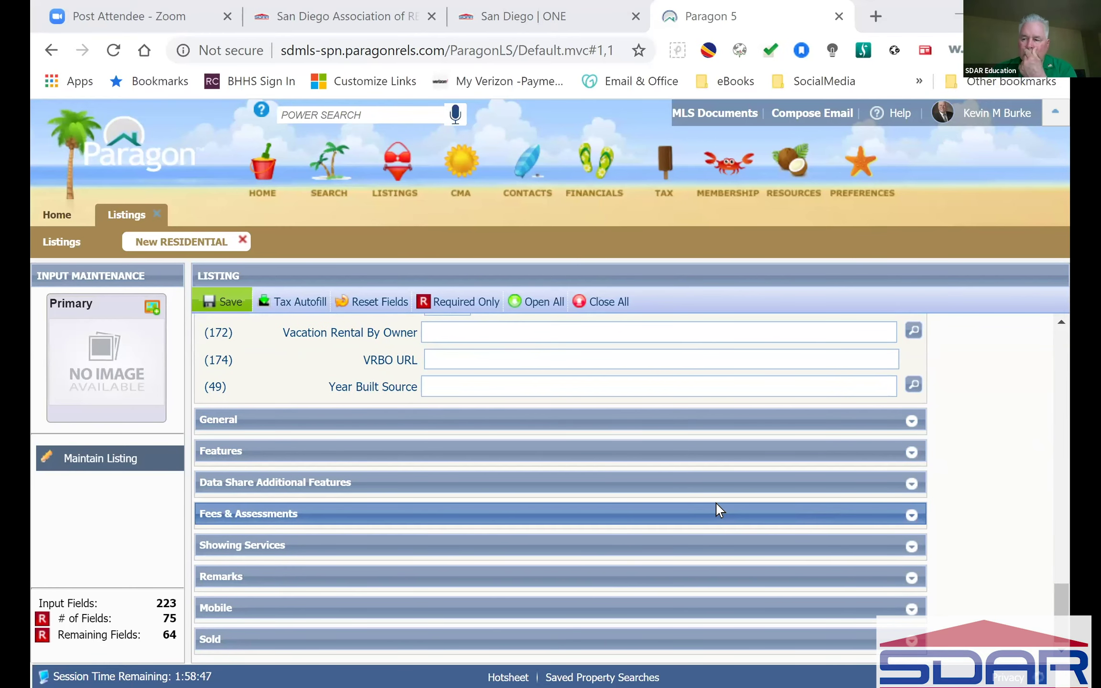
scroll(342, 370, up, 15)
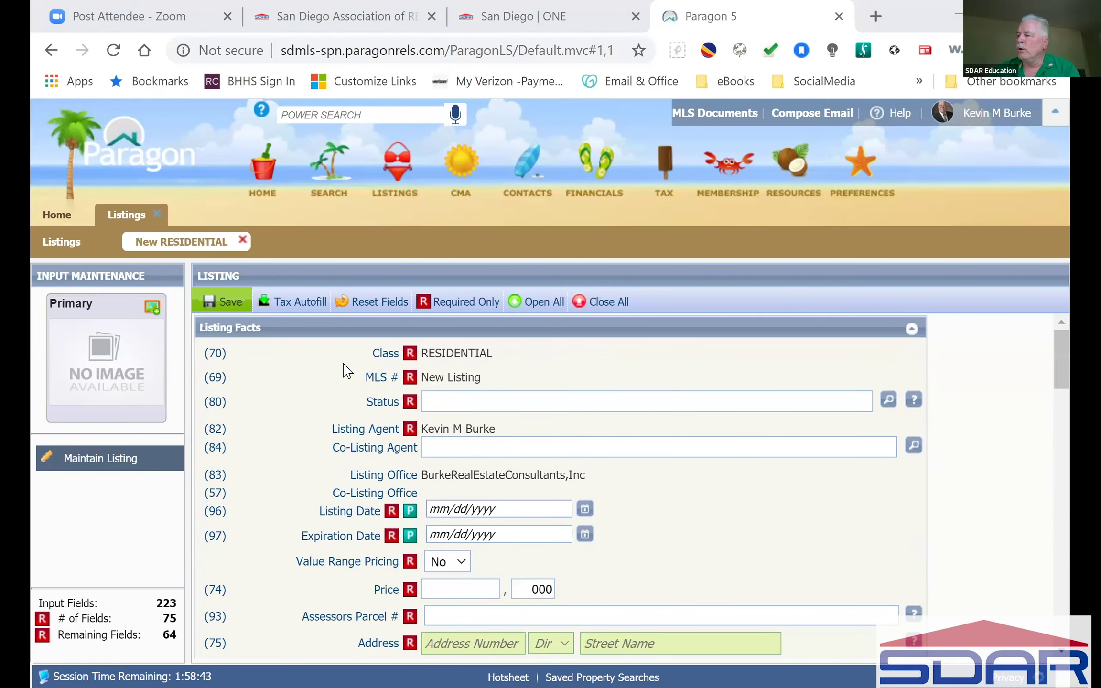
mouse_move(294, 305)
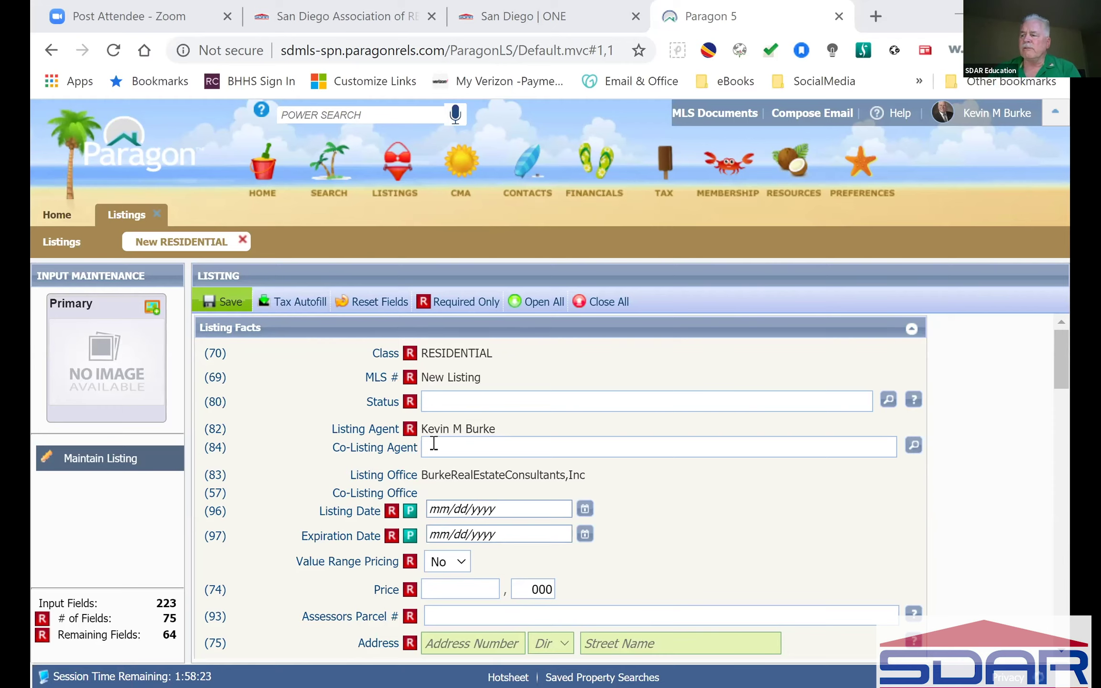
mouse_move(214, 313)
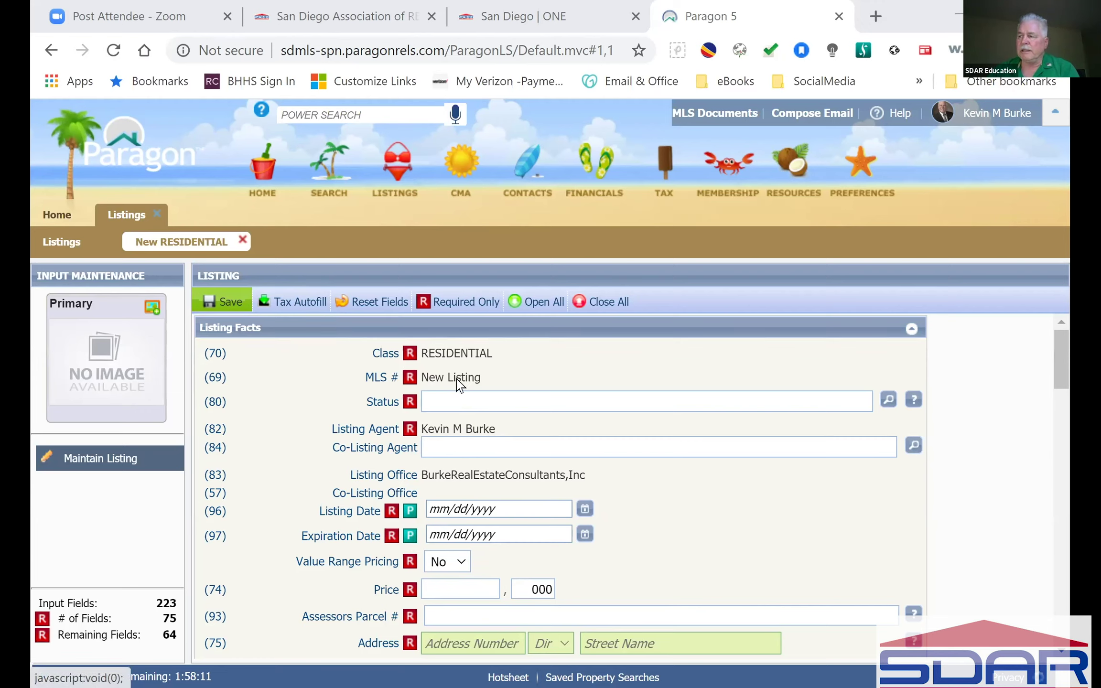
mouse_move(411, 385)
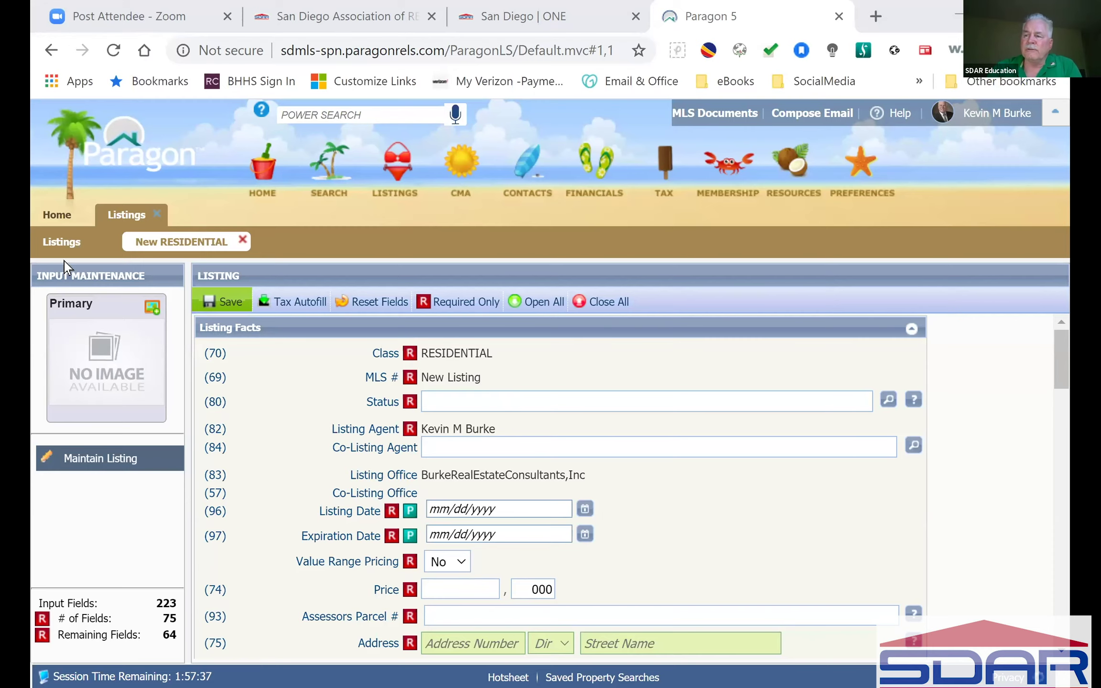
click(66, 243)
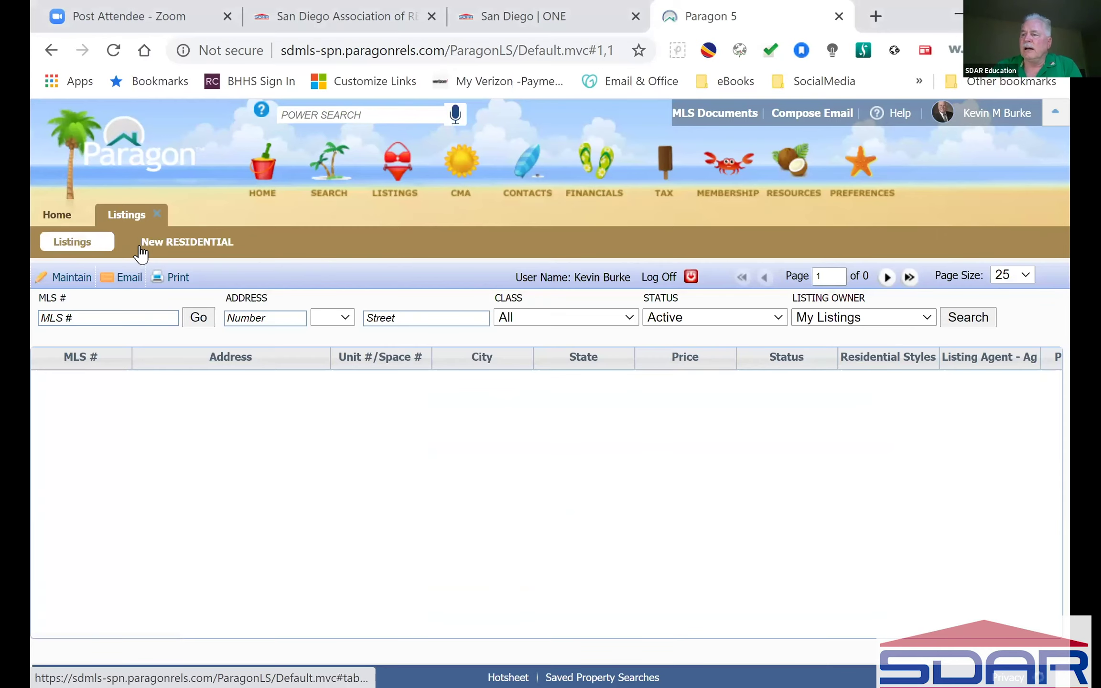
click(178, 243)
mouse_move(397, 172)
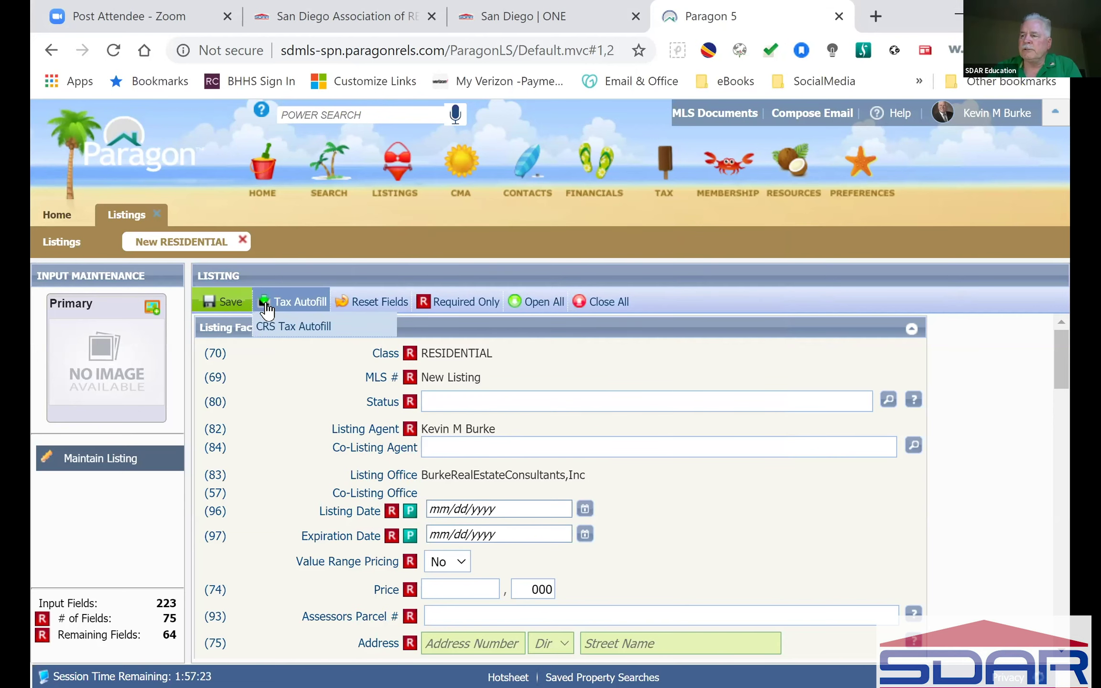
click(224, 301)
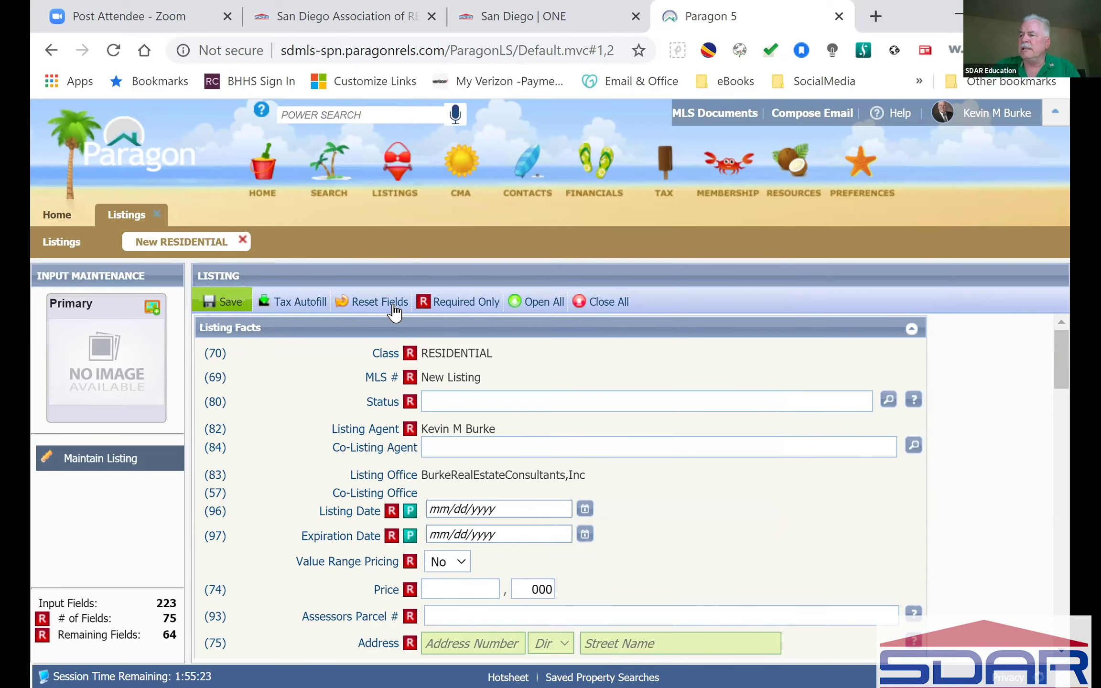
mouse_move(286, 301)
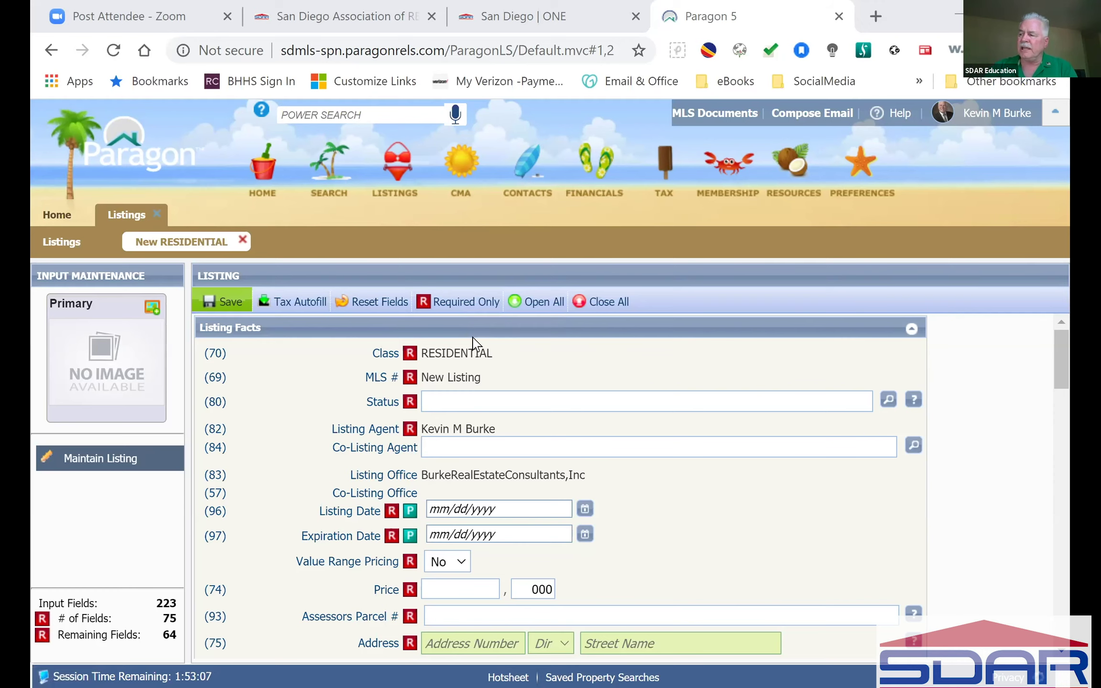
click(463, 308)
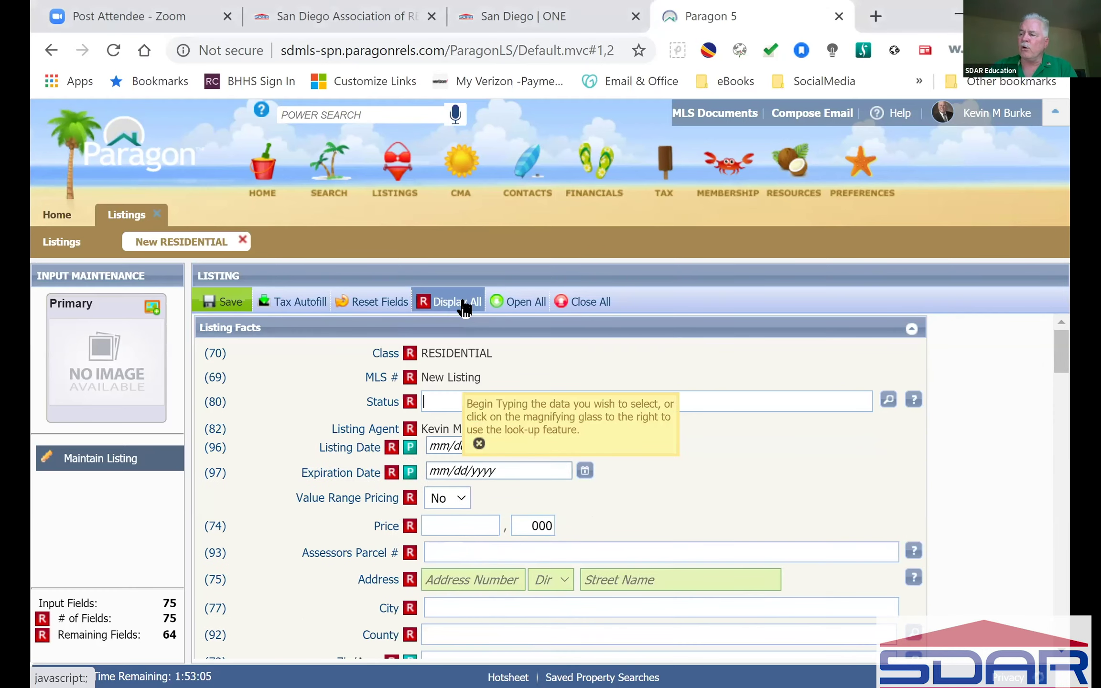
scroll(457, 458, down, 2)
scroll(456, 458, down, 8)
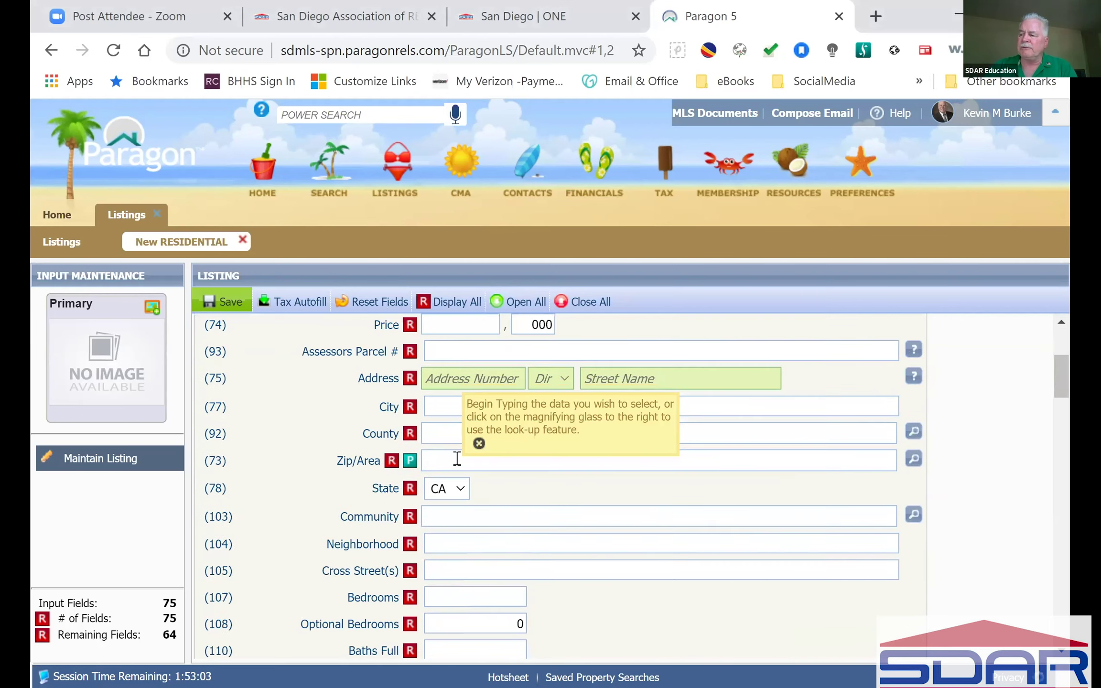
scroll(454, 459, down, 8)
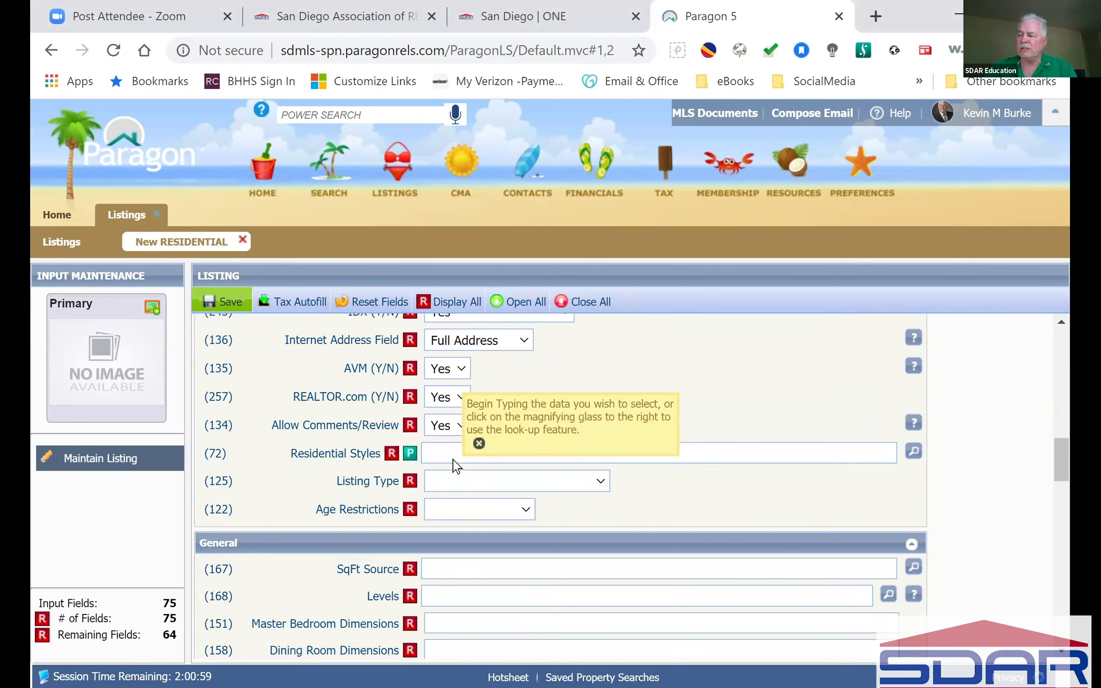
scroll(455, 459, down, 6)
scroll(454, 460, down, 6)
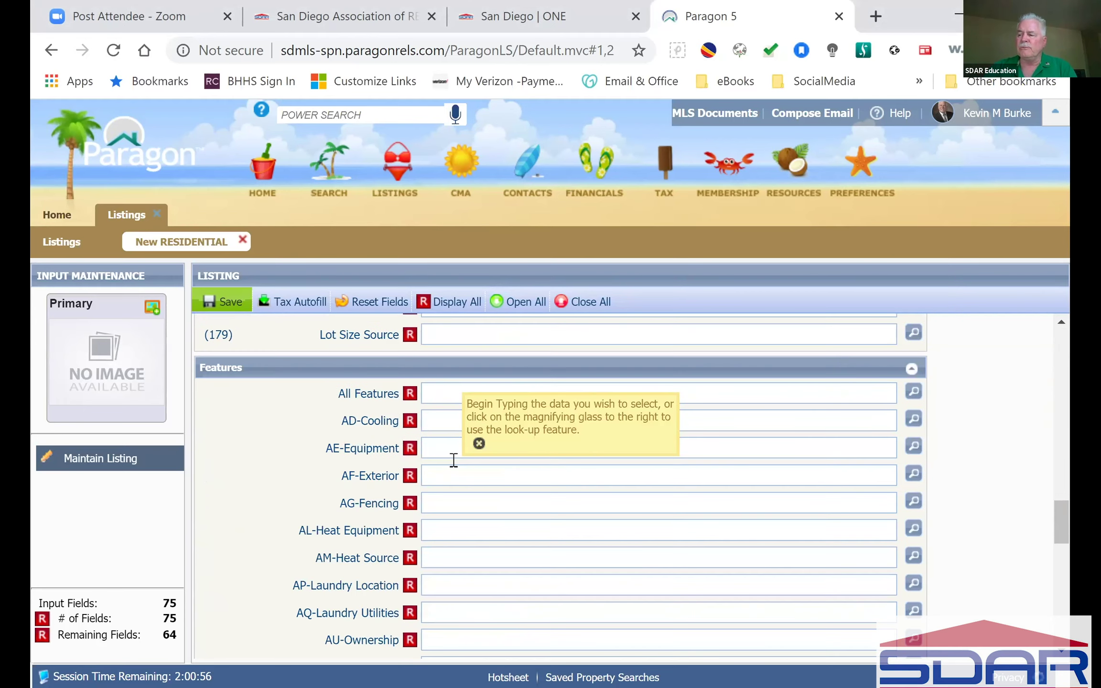
scroll(453, 460, up, 5)
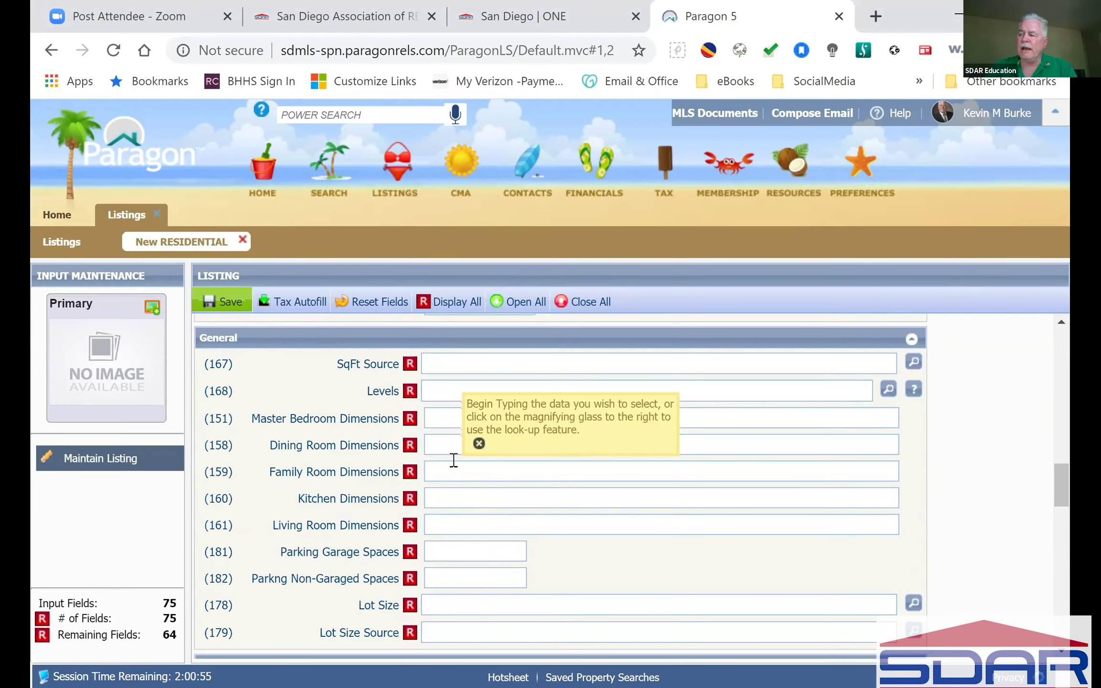
scroll(454, 460, up, 15)
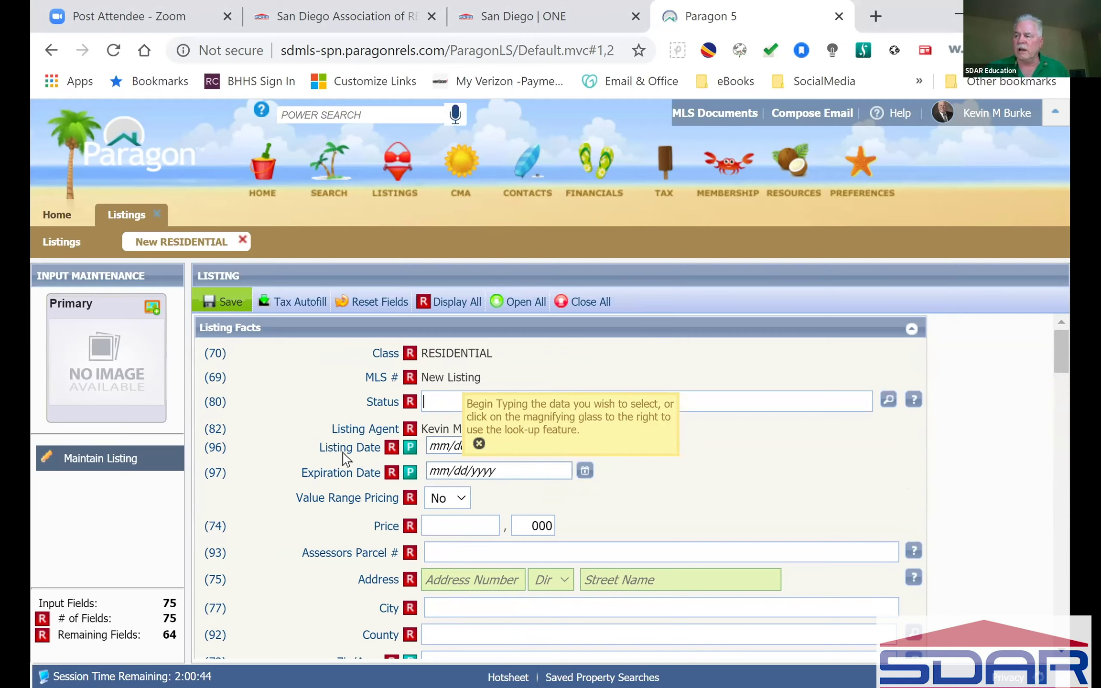
click(451, 308)
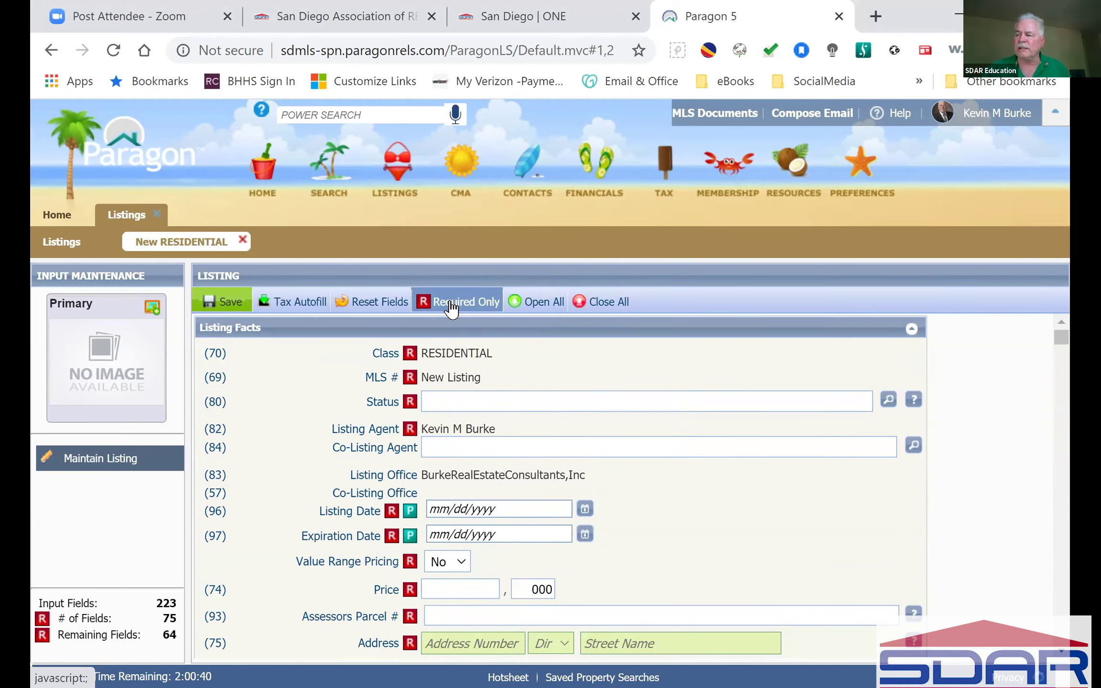
scroll(462, 474, down, 5)
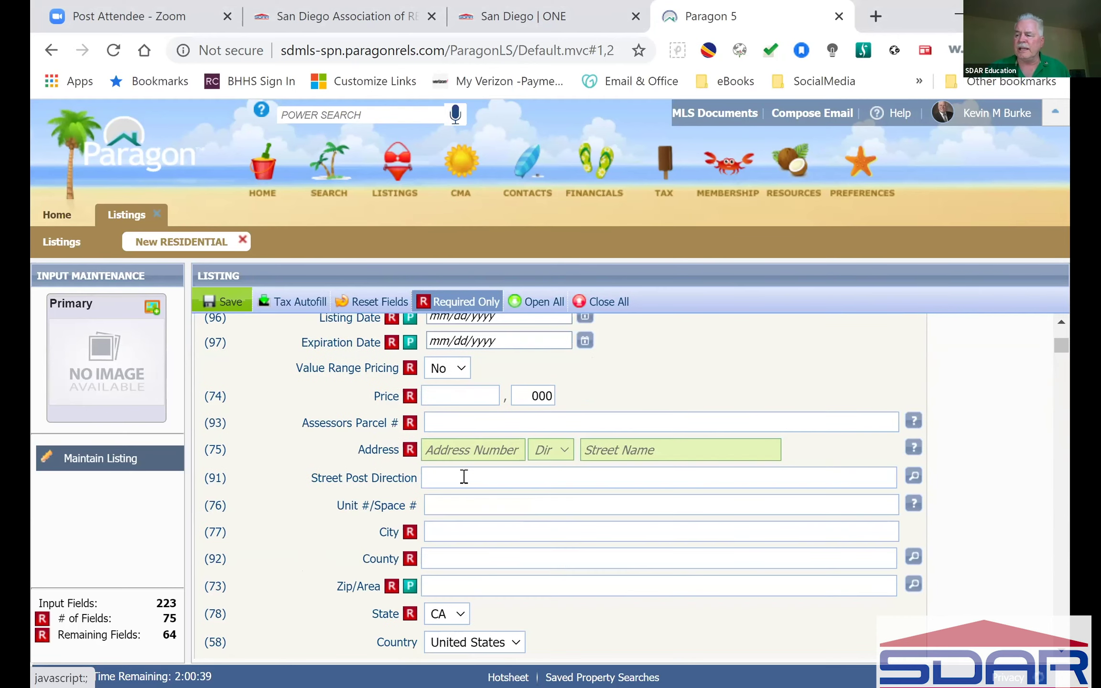
scroll(462, 585, down, 4)
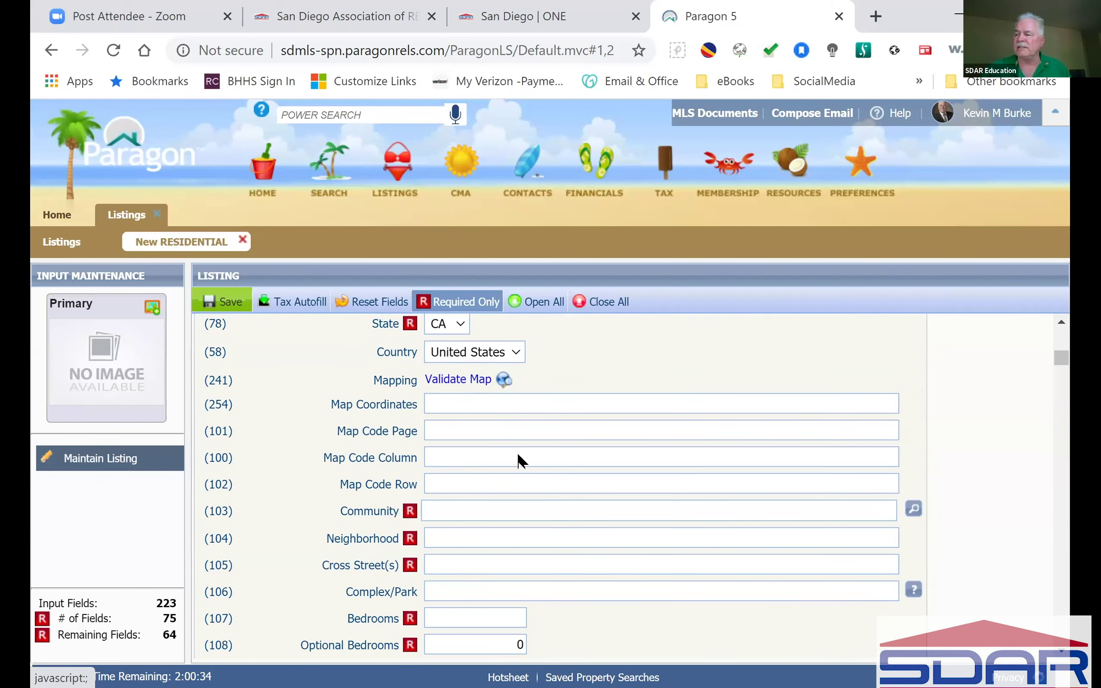
scroll(522, 537, down, 4)
scroll(522, 538, down, 8)
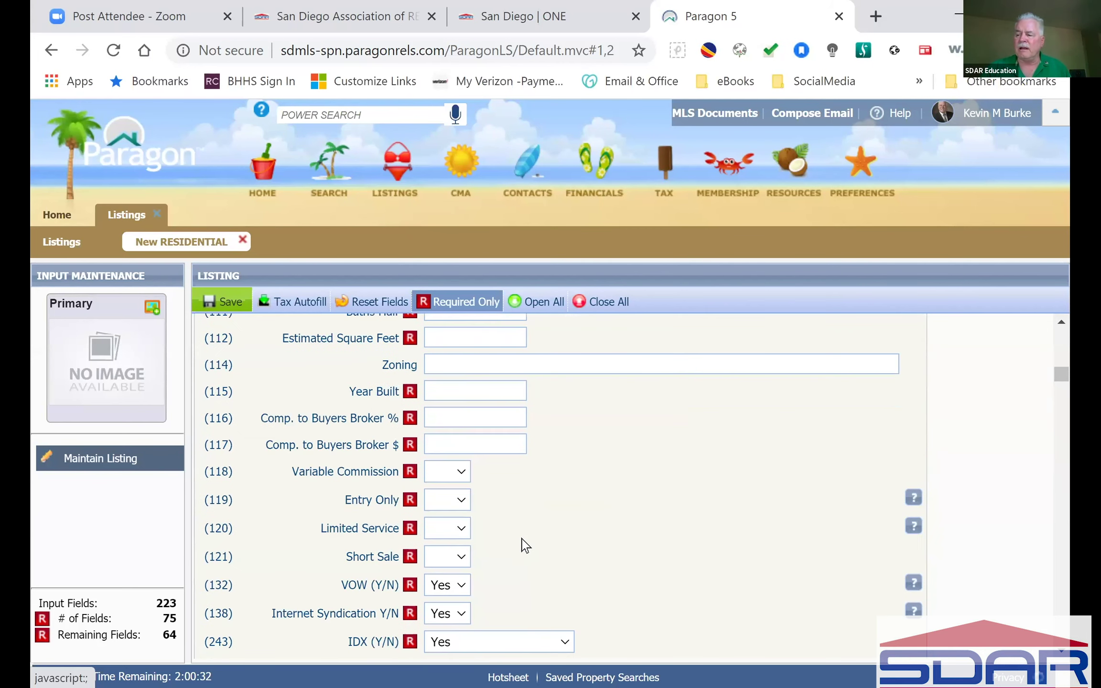
scroll(525, 545, down, 2)
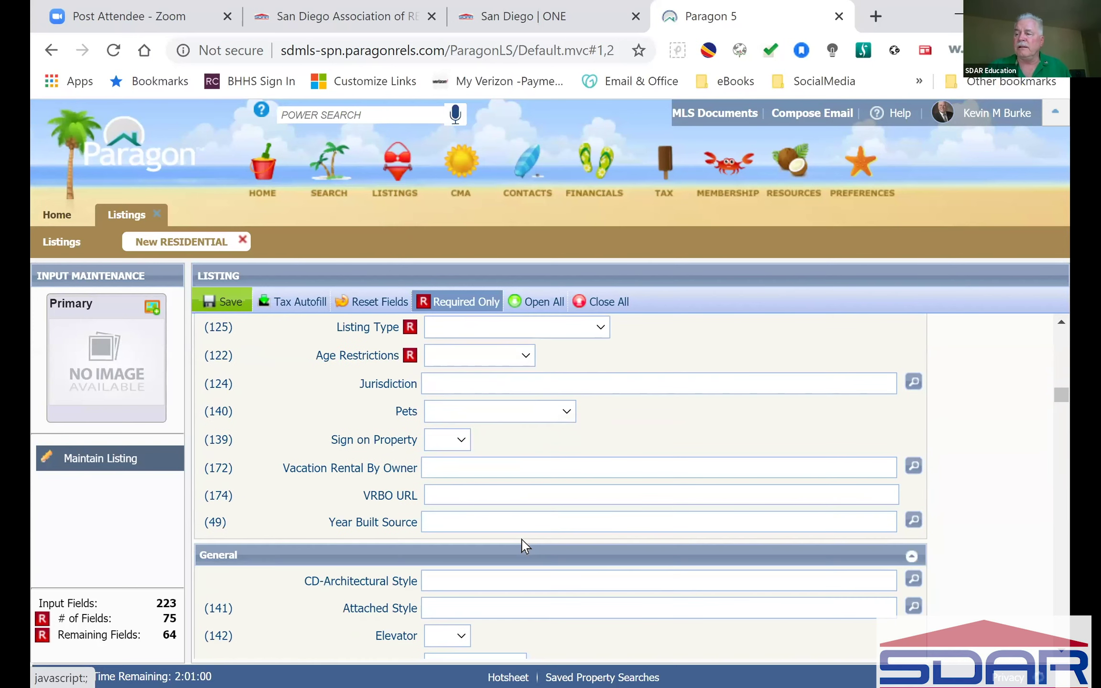
scroll(523, 542, up, 10)
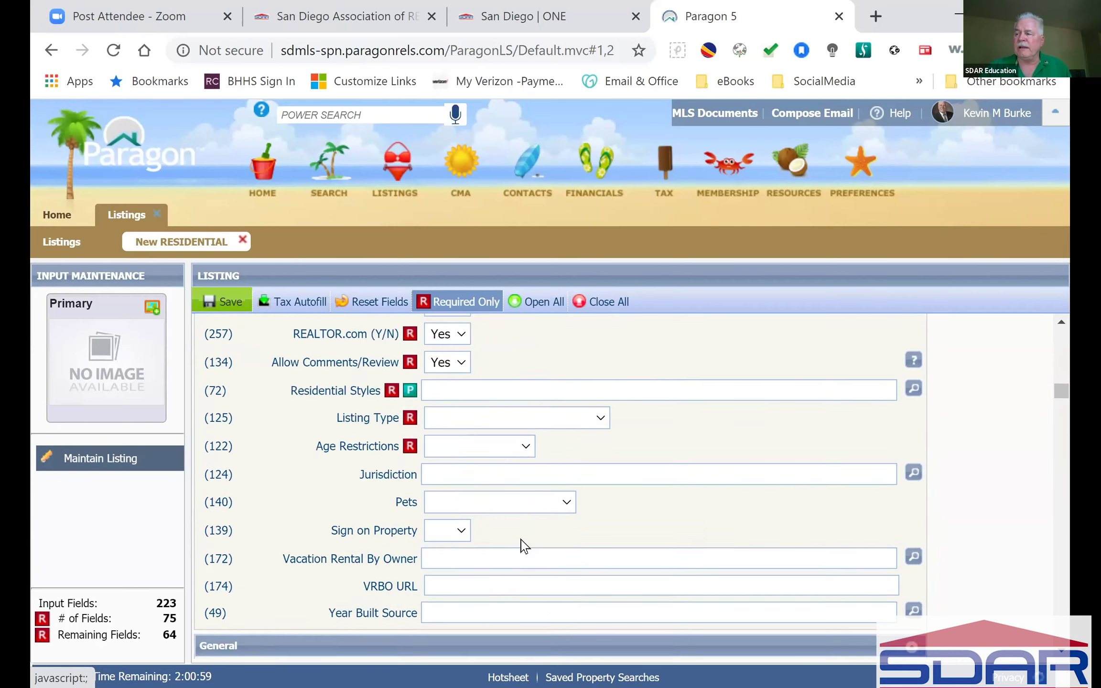
scroll(523, 539, up, 8)
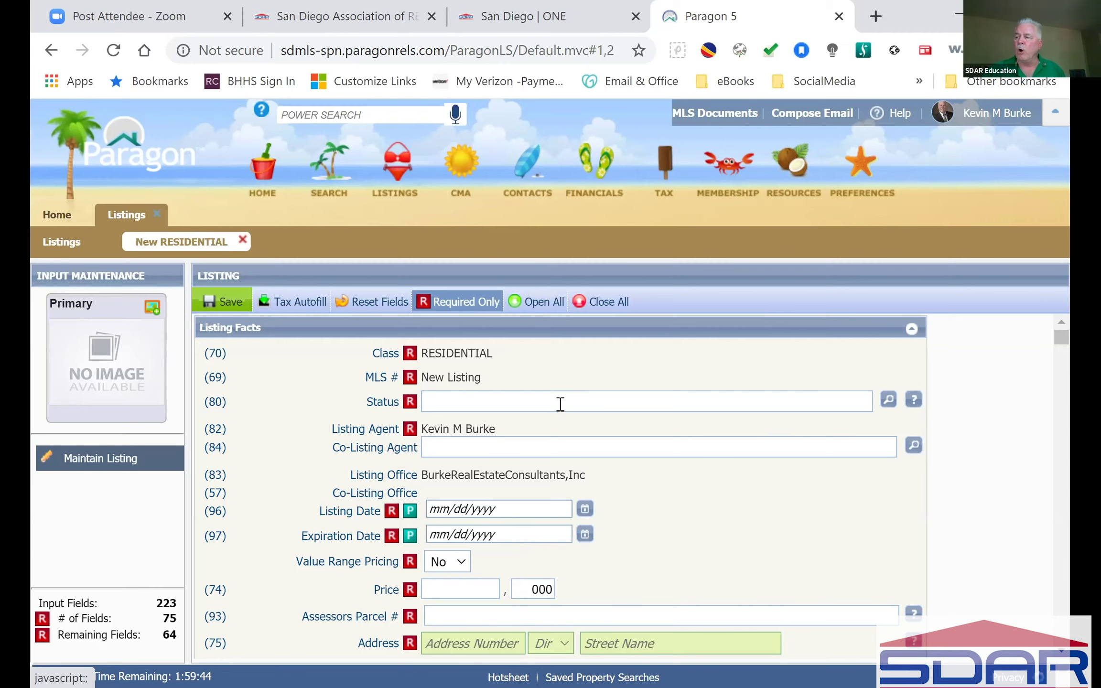
scroll(1051, 501, down, 15)
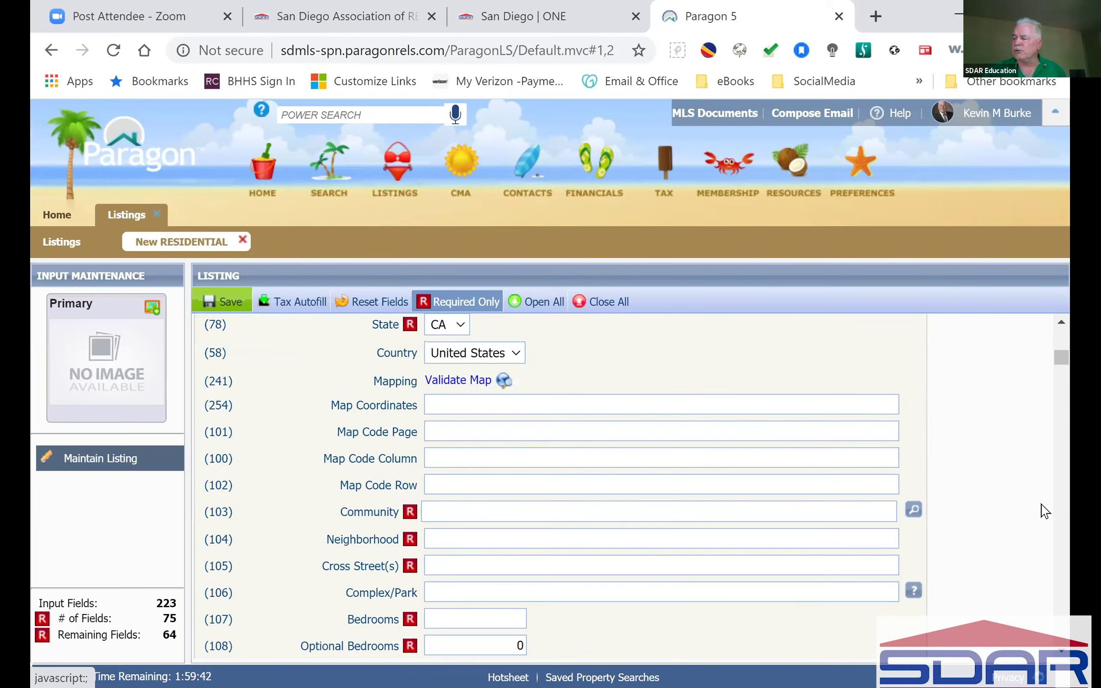
scroll(1043, 513, down, 12)
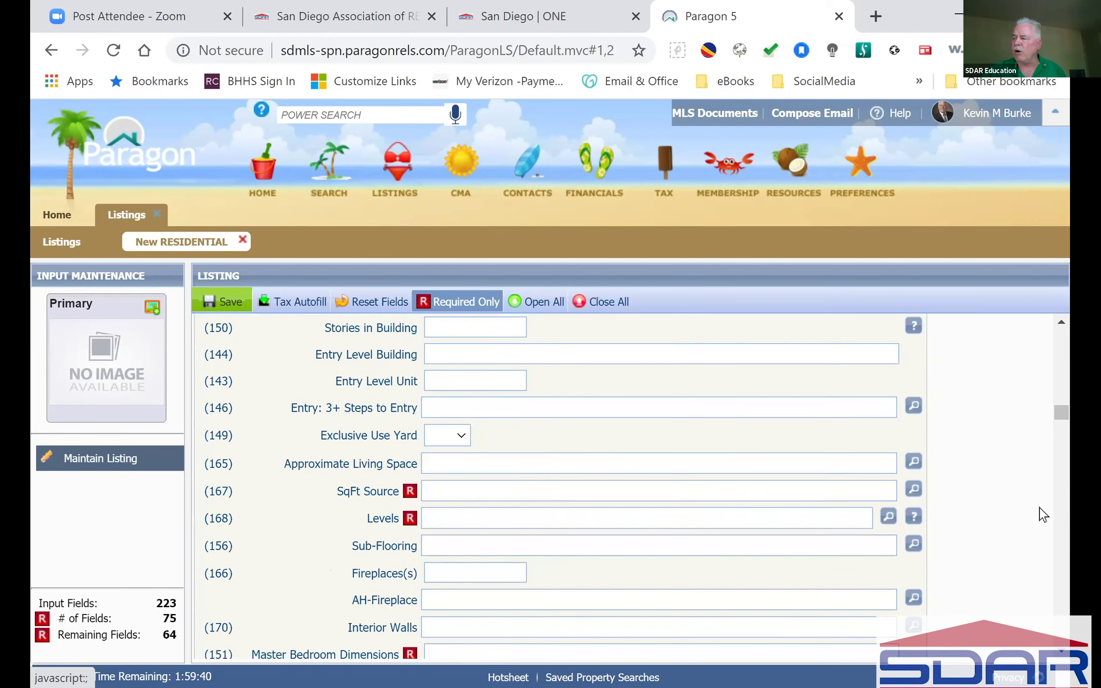
drag(1061, 426, 1062, 580)
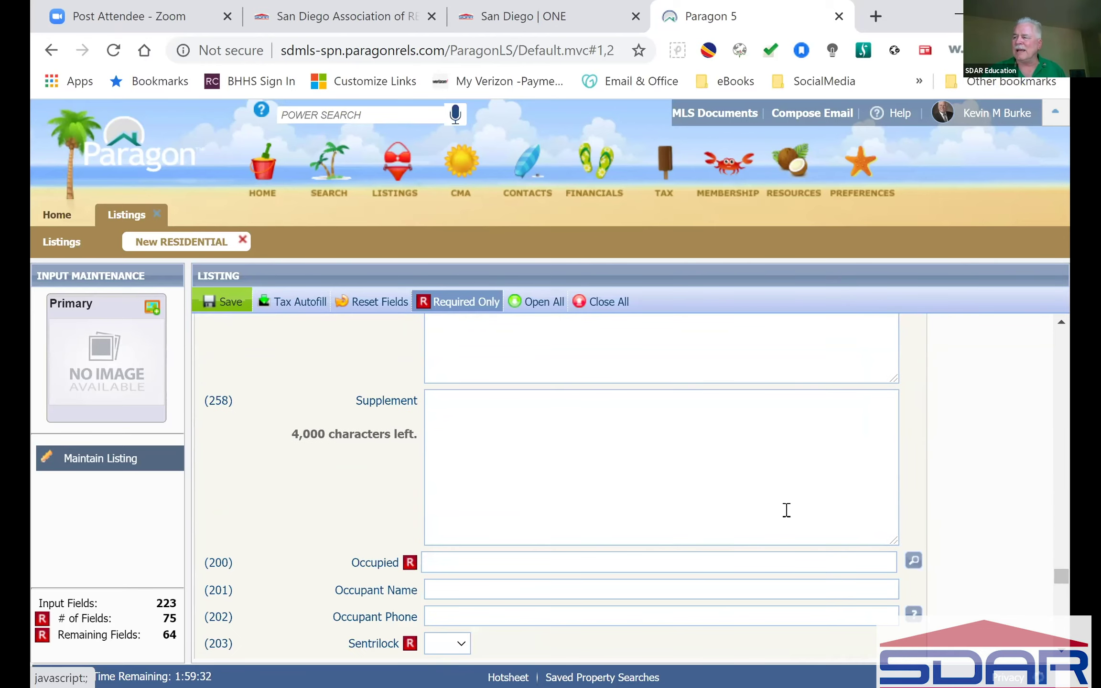
Step: Collapse all listing form sections and expand only Listing Facts
click(599, 302)
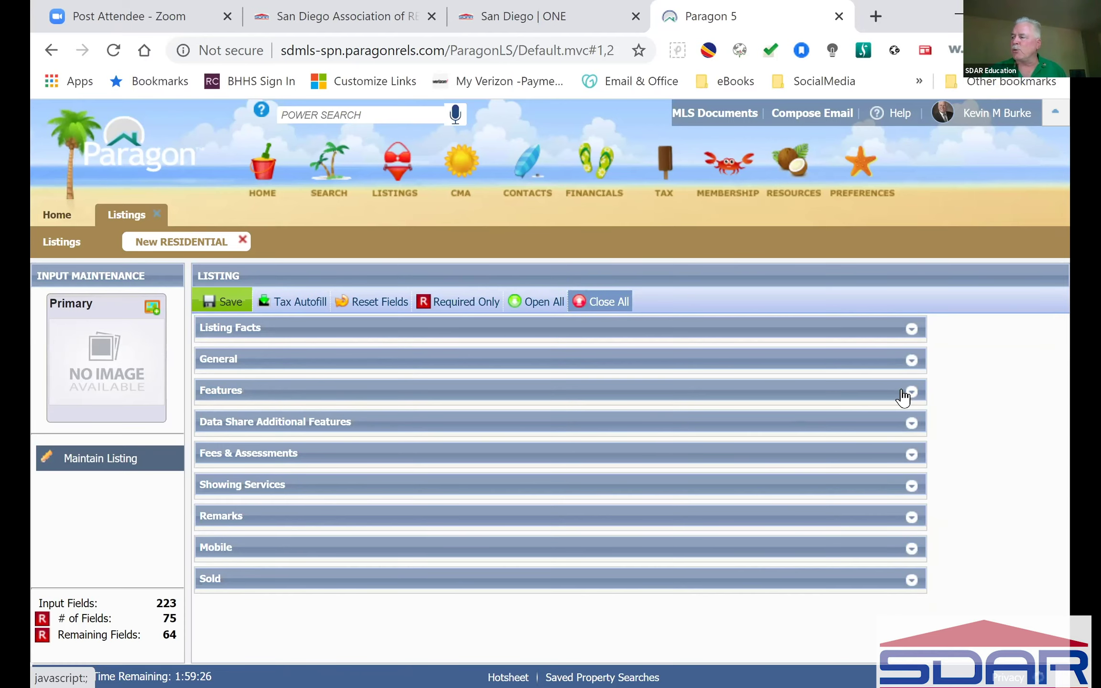
click(912, 330)
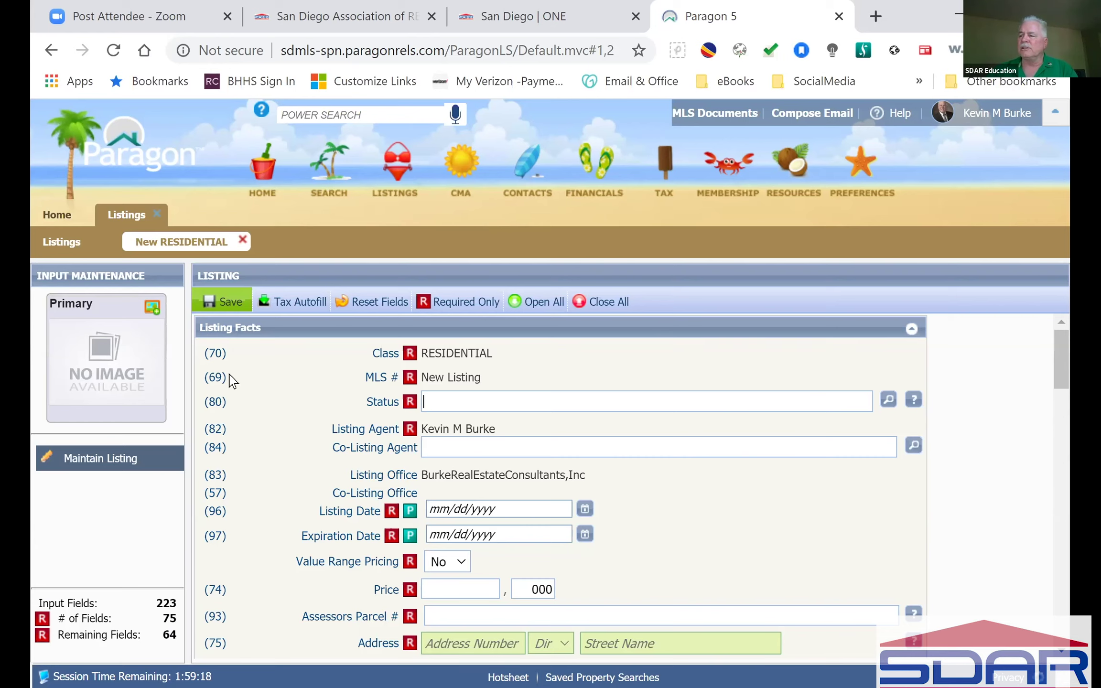
Step: Check the Save options without saving, then show the Tax Autofill choices
click(225, 301)
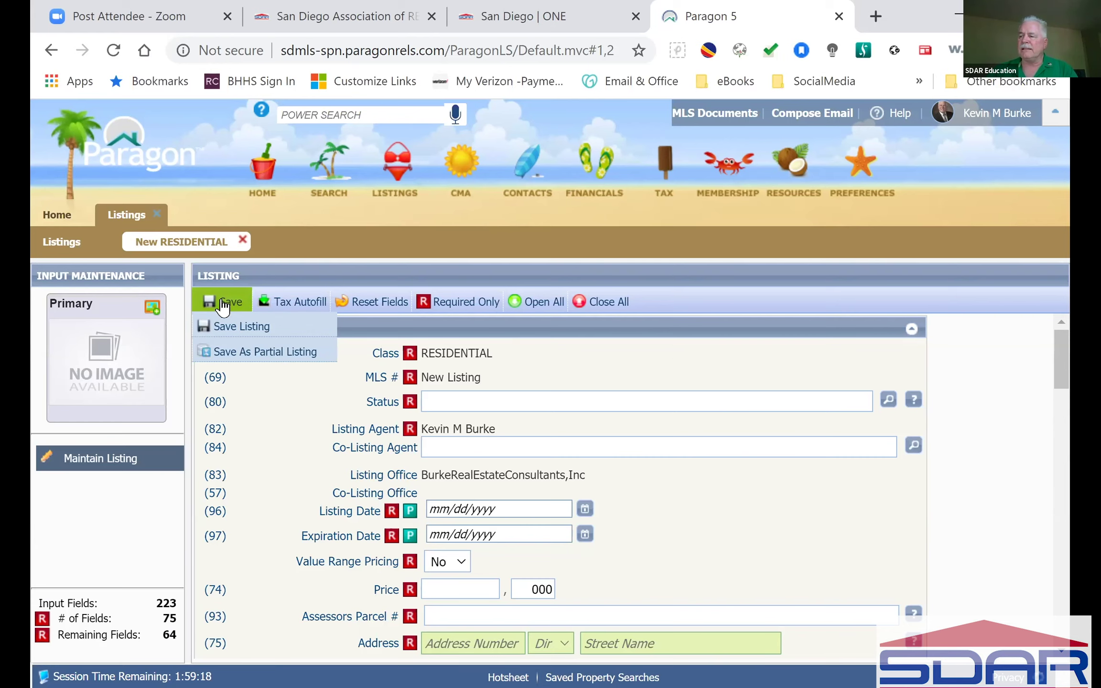
click(242, 327)
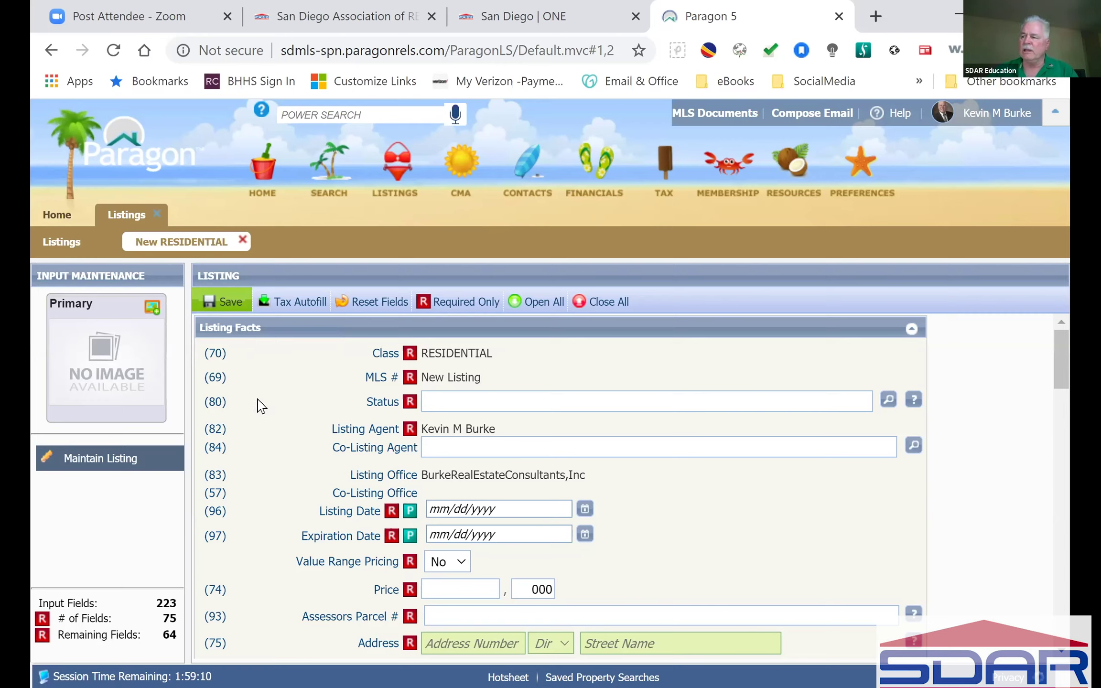
click(294, 301)
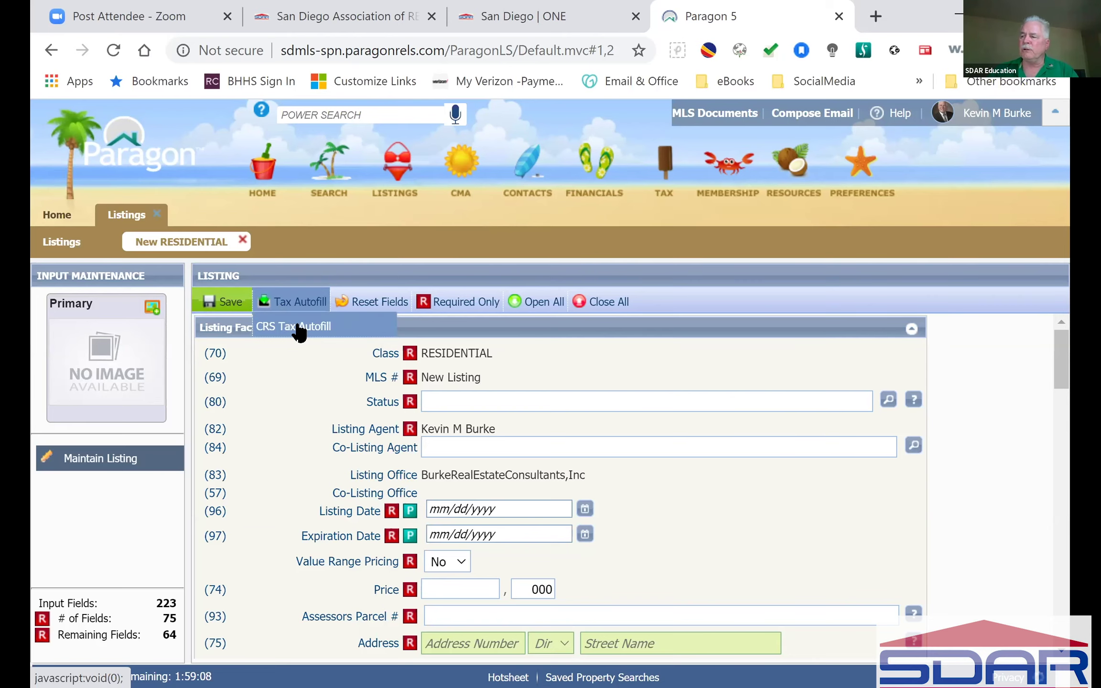
click(291, 327)
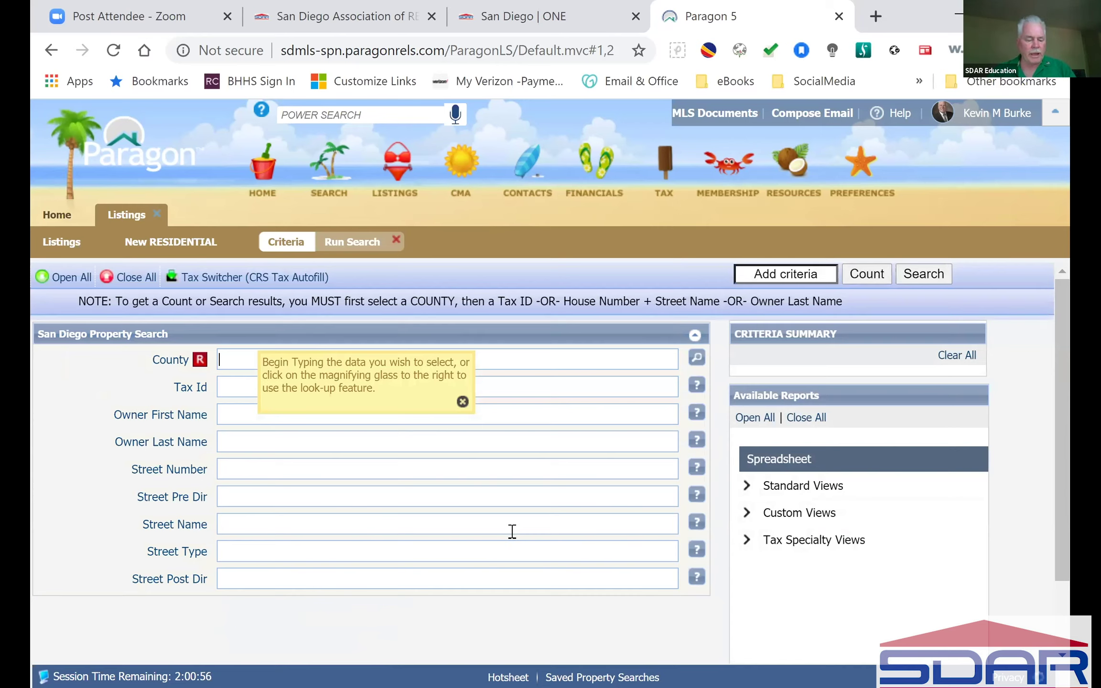
text(San D)
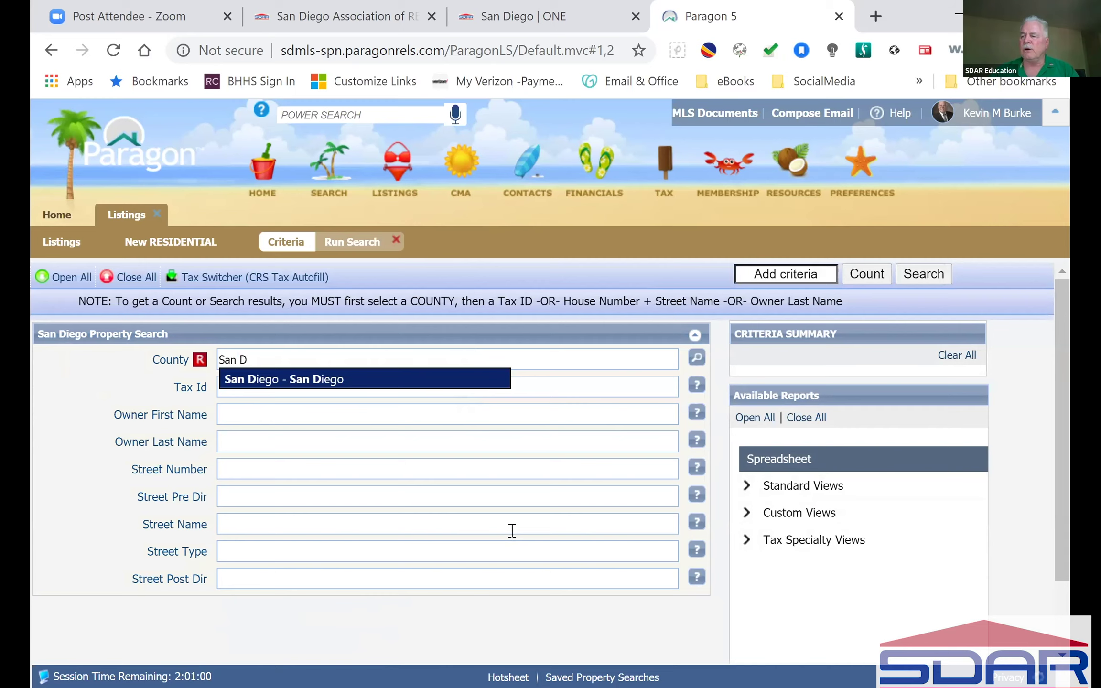
click(306, 379)
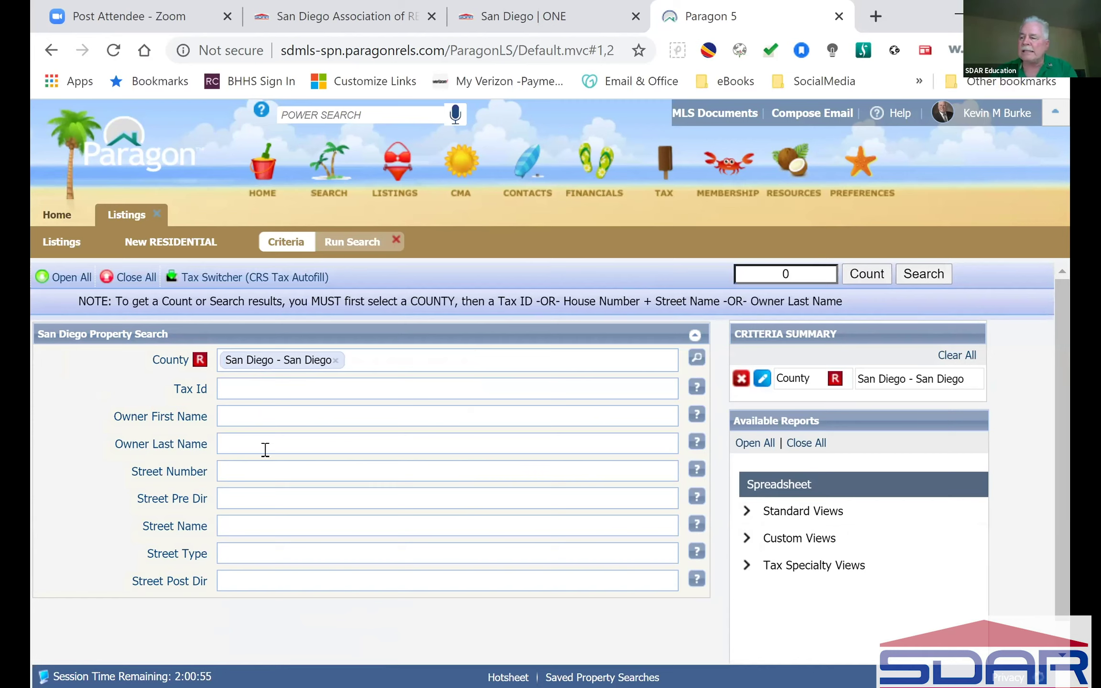
click(308, 475)
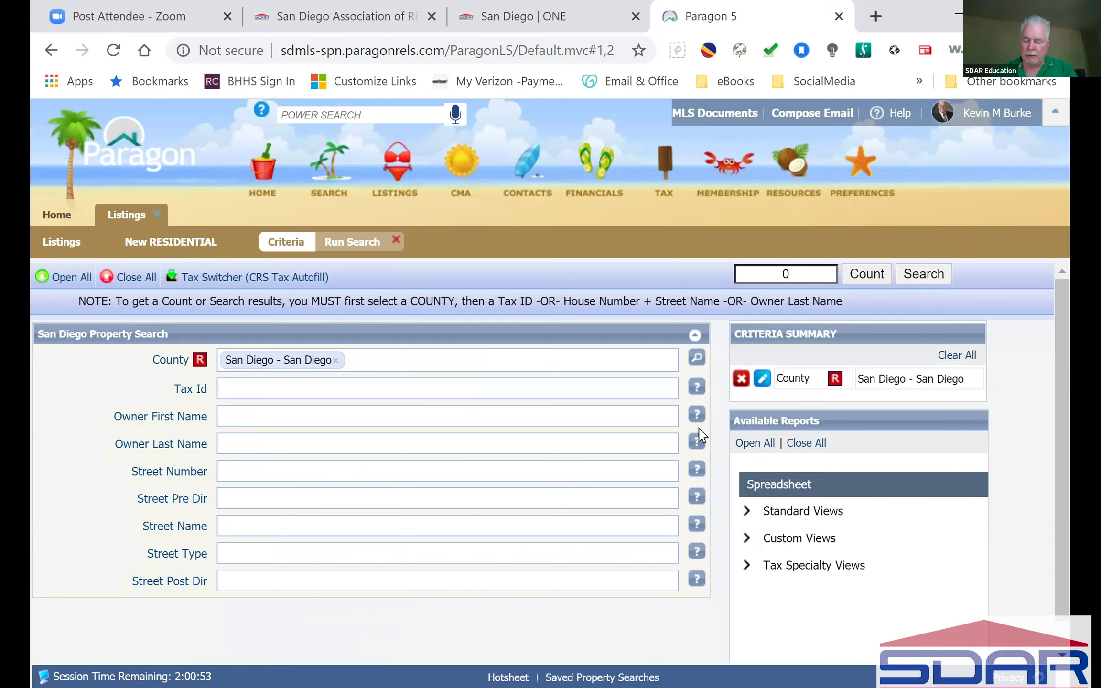
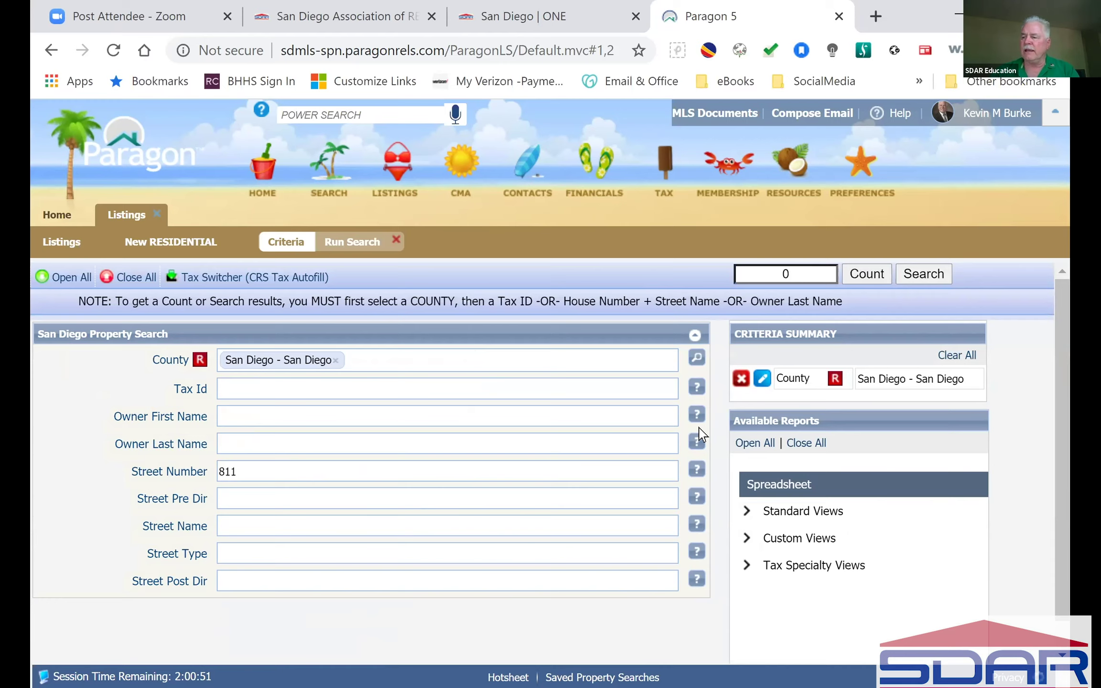
click(286, 520)
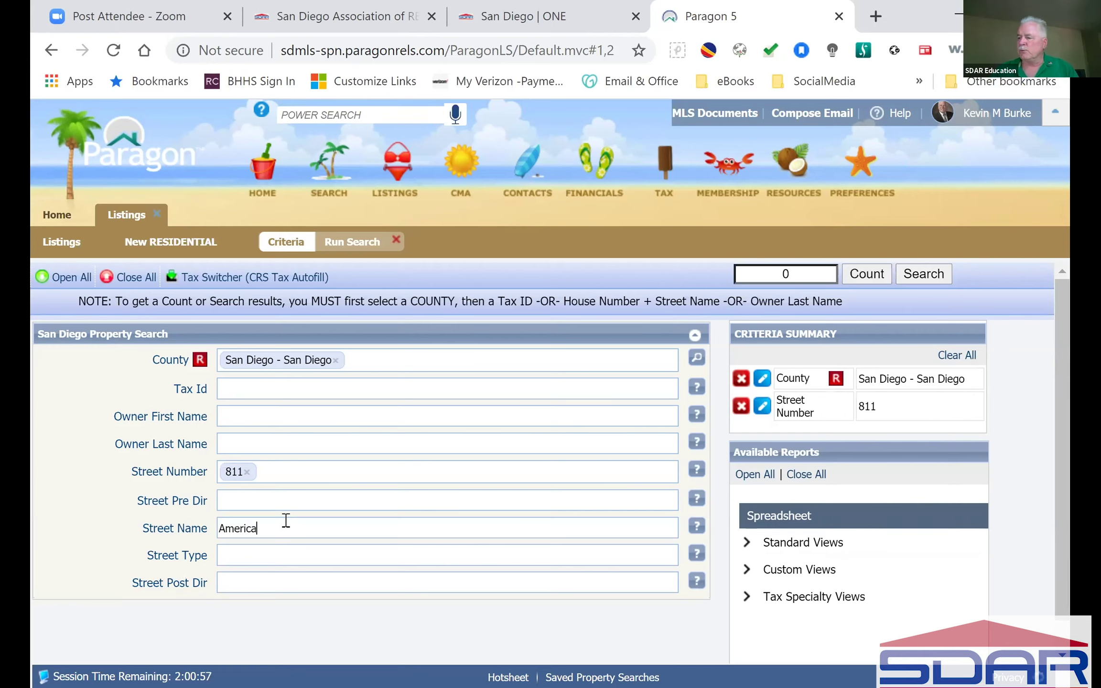
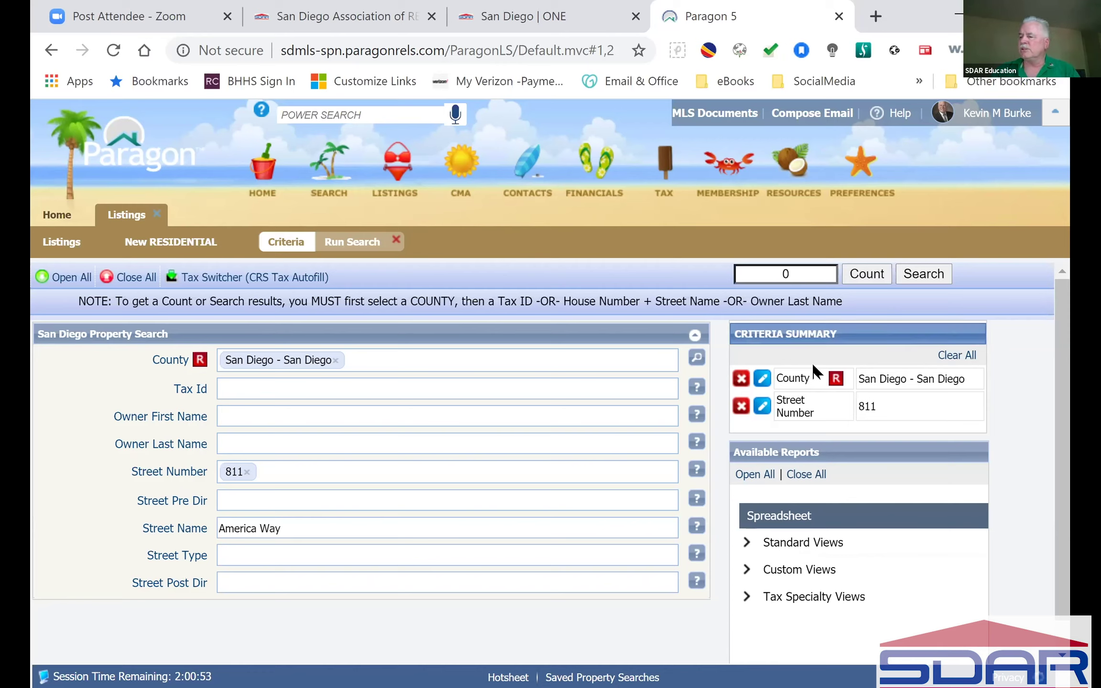
click(426, 500)
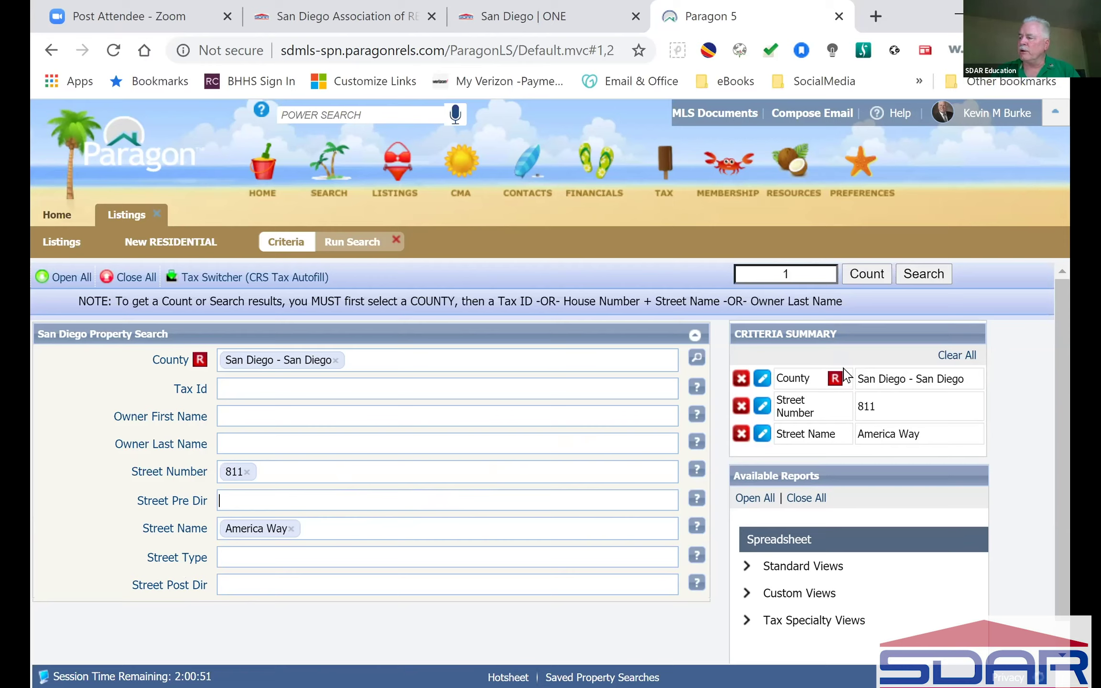
click(926, 276)
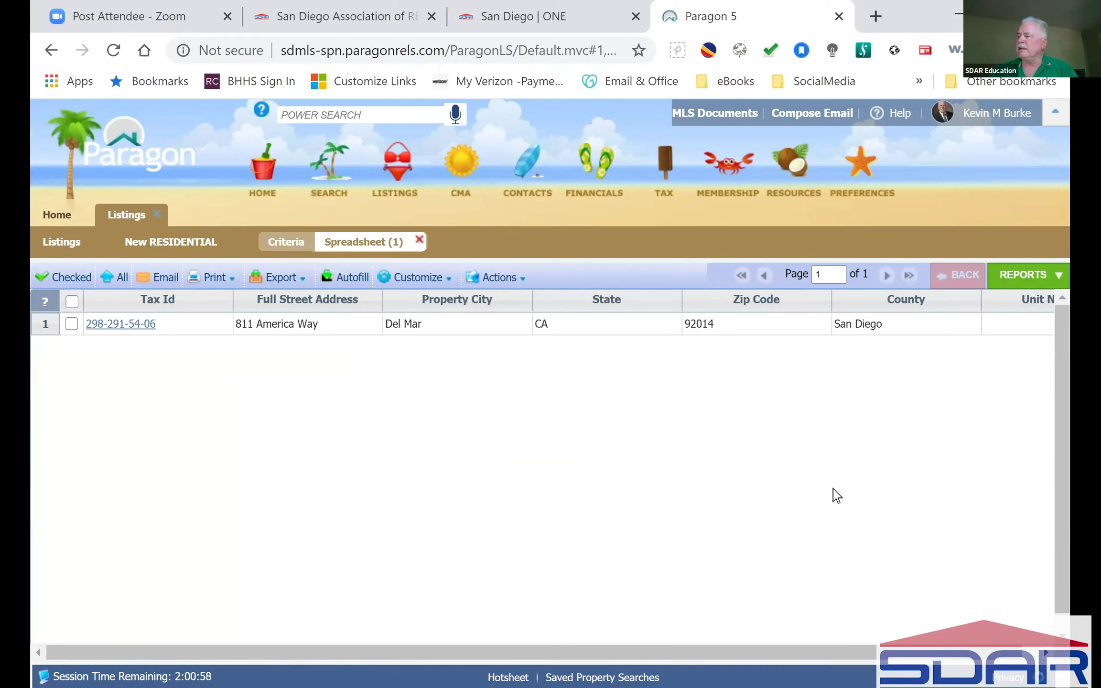
click(73, 324)
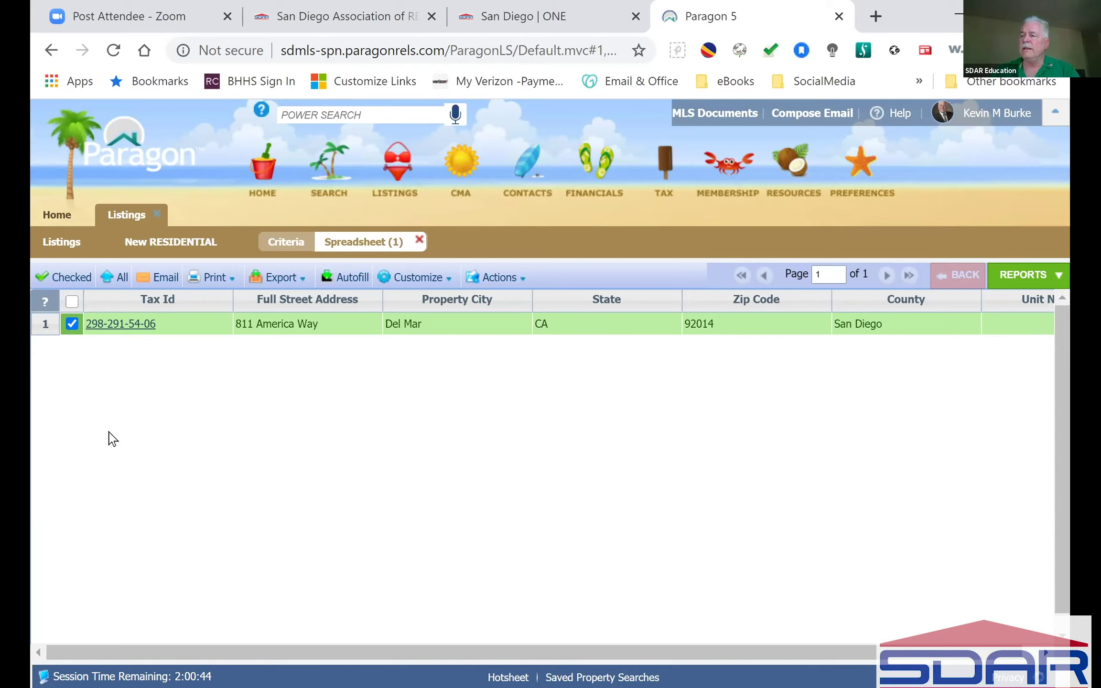
click(352, 278)
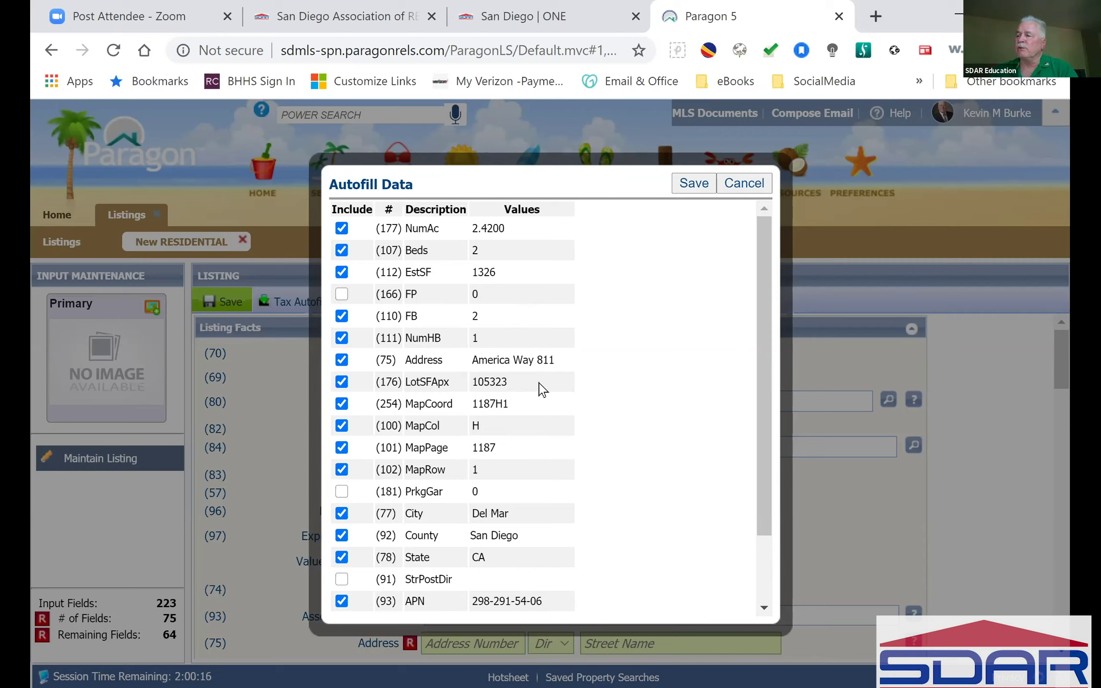
Step: Exclude lot square footage and acreage from the autofill, and include garage parking
click(341, 383)
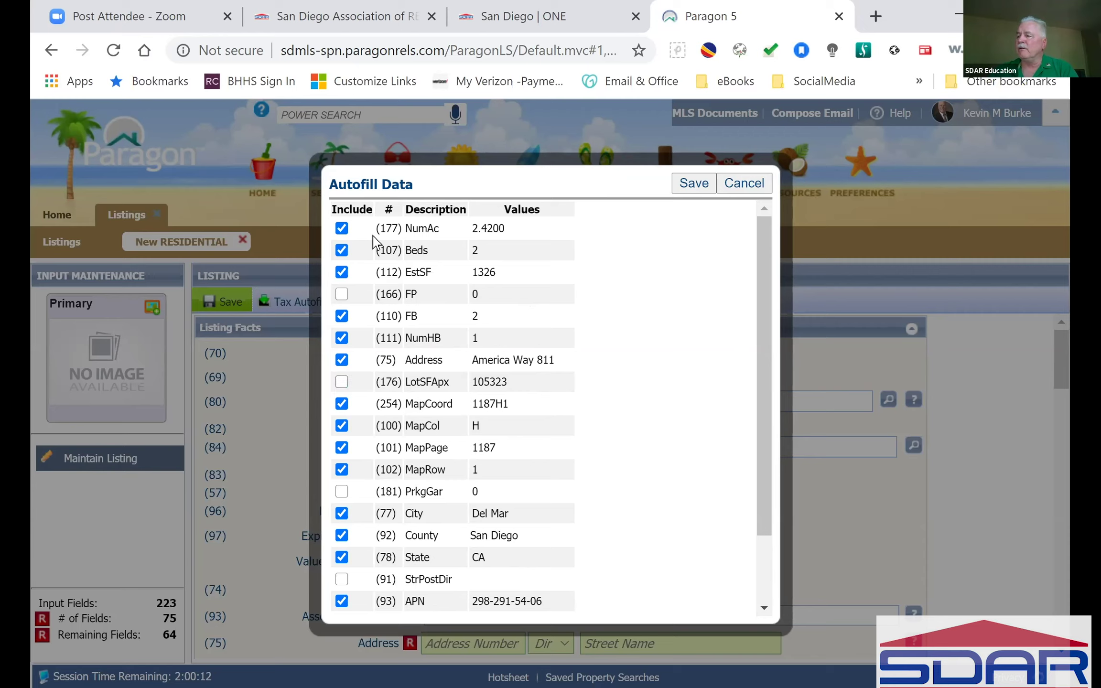
click(341, 230)
drag(763, 393, 746, 474)
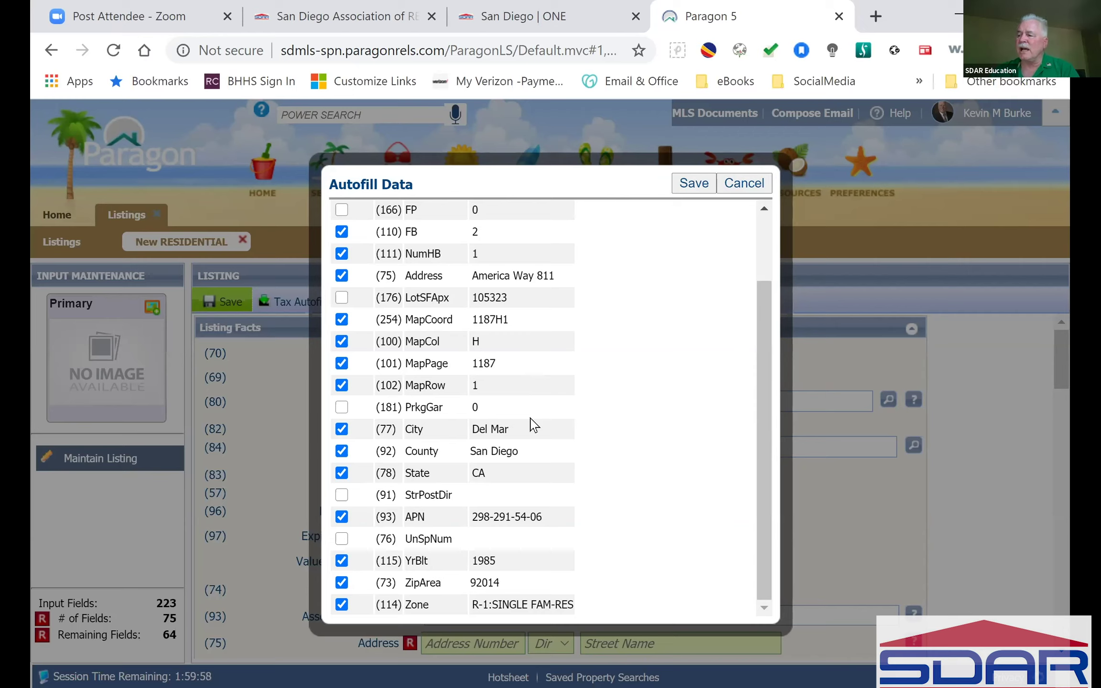
click(341, 407)
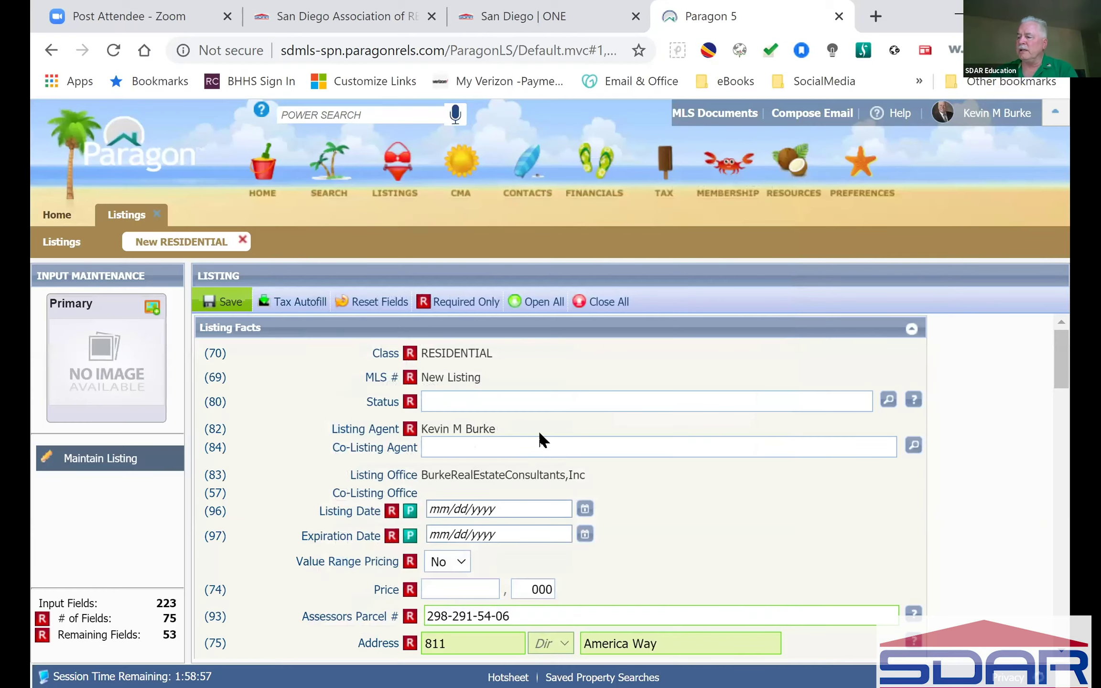
scroll(865, 523, down, 4)
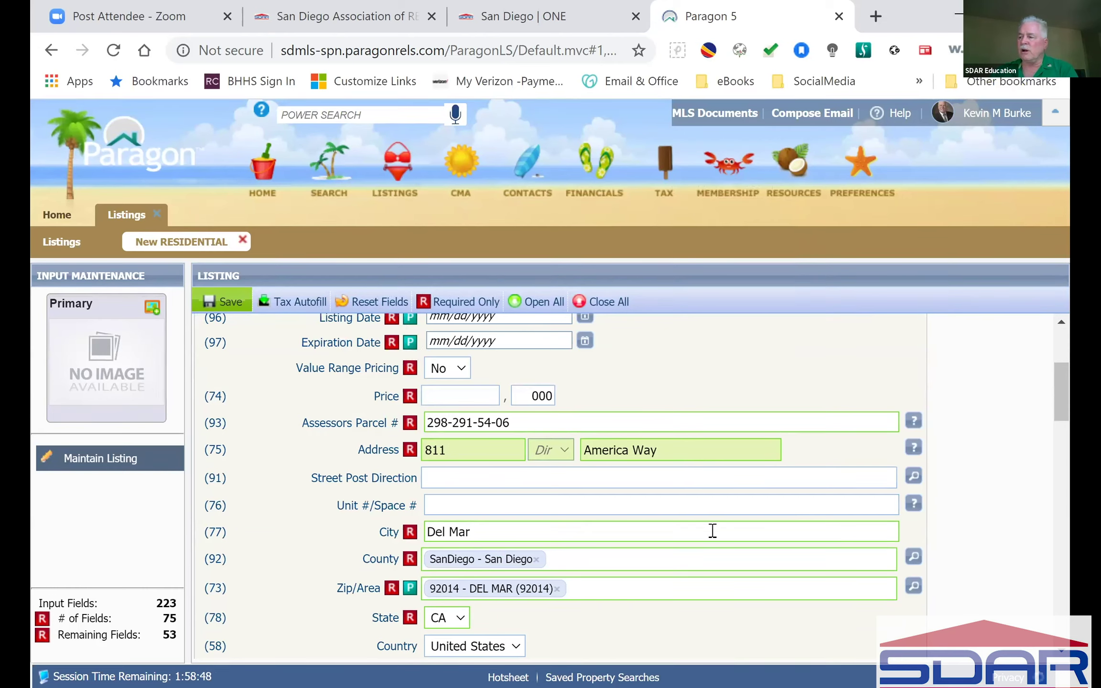
scroll(712, 530, down, 2)
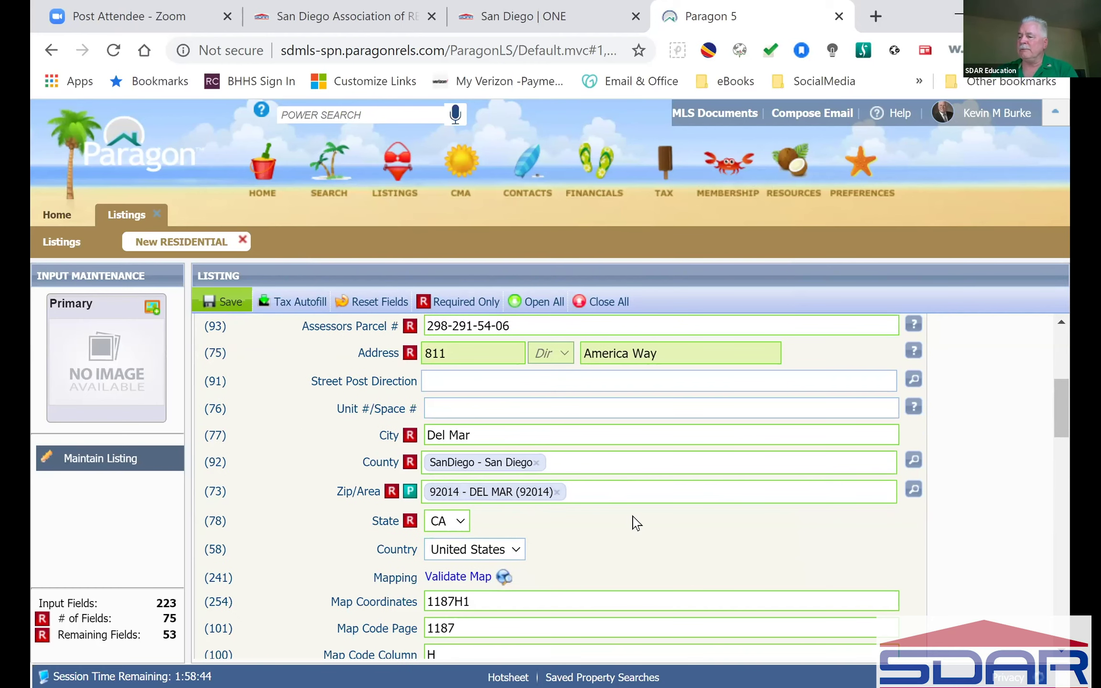
scroll(633, 522, down, 2)
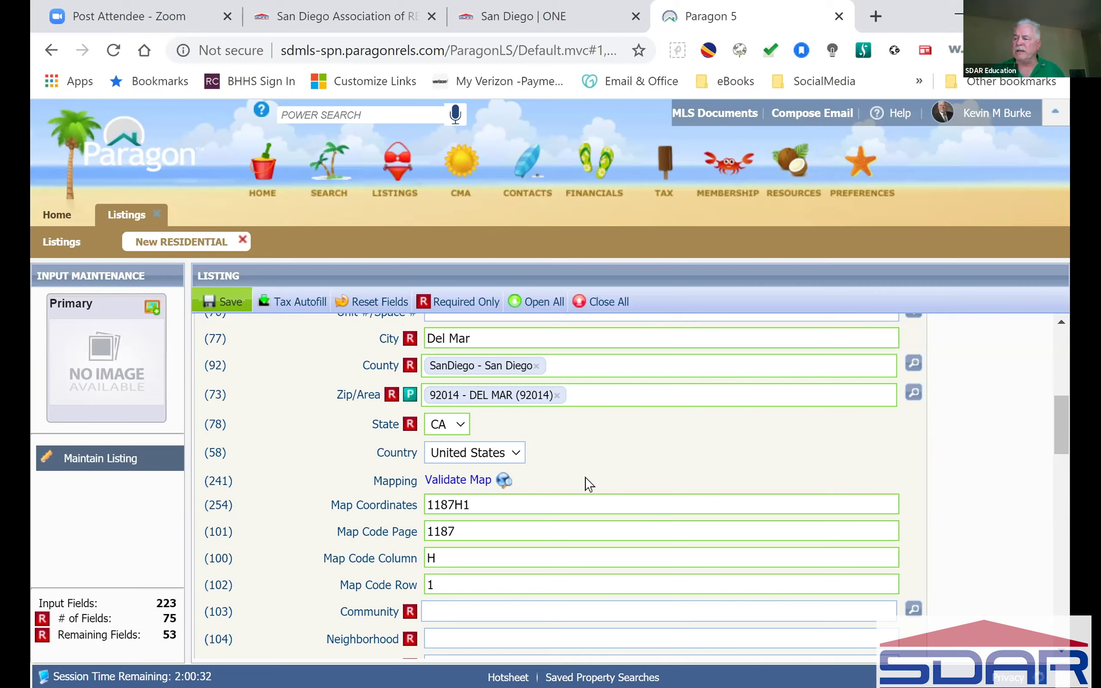
click(504, 480)
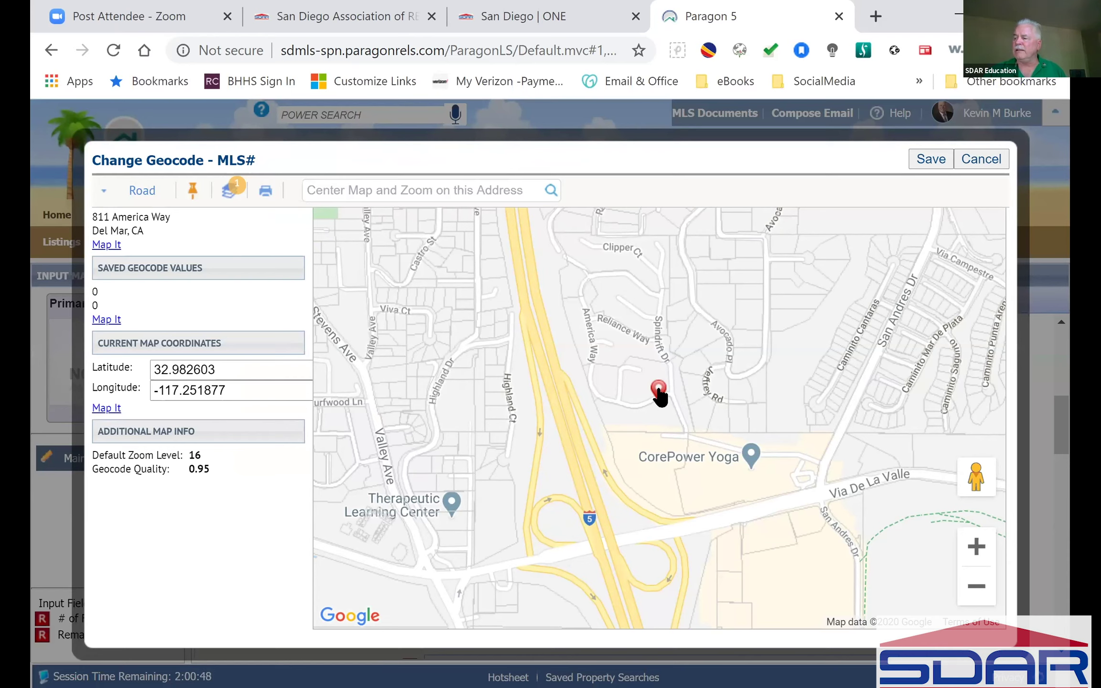
drag(658, 387, 662, 378)
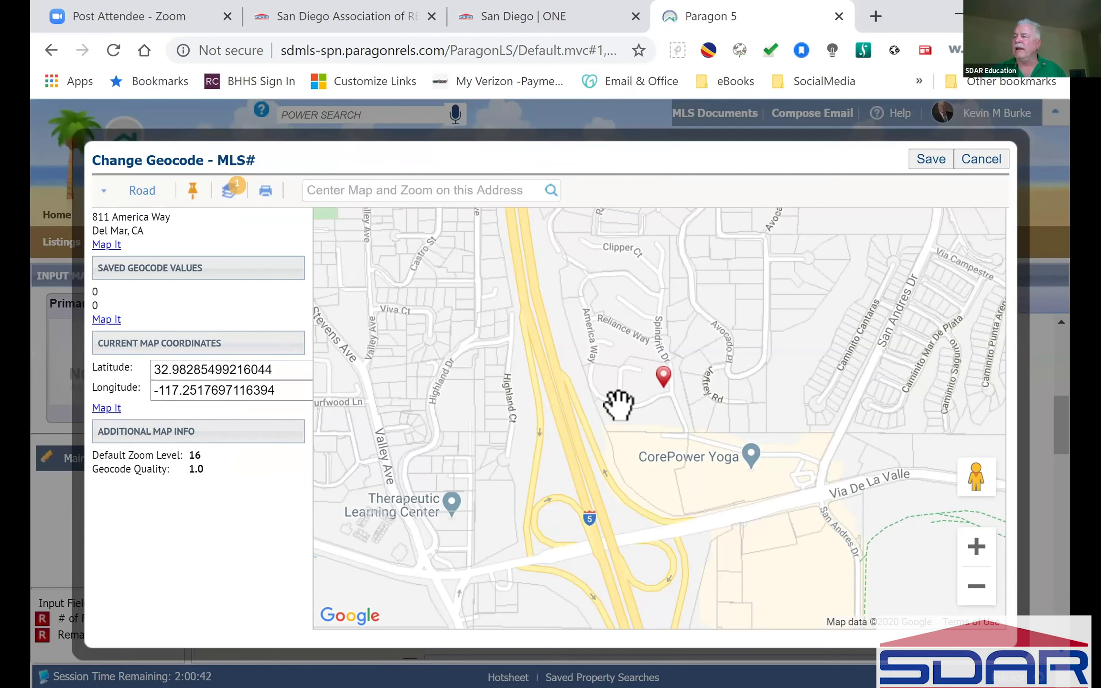
click(930, 159)
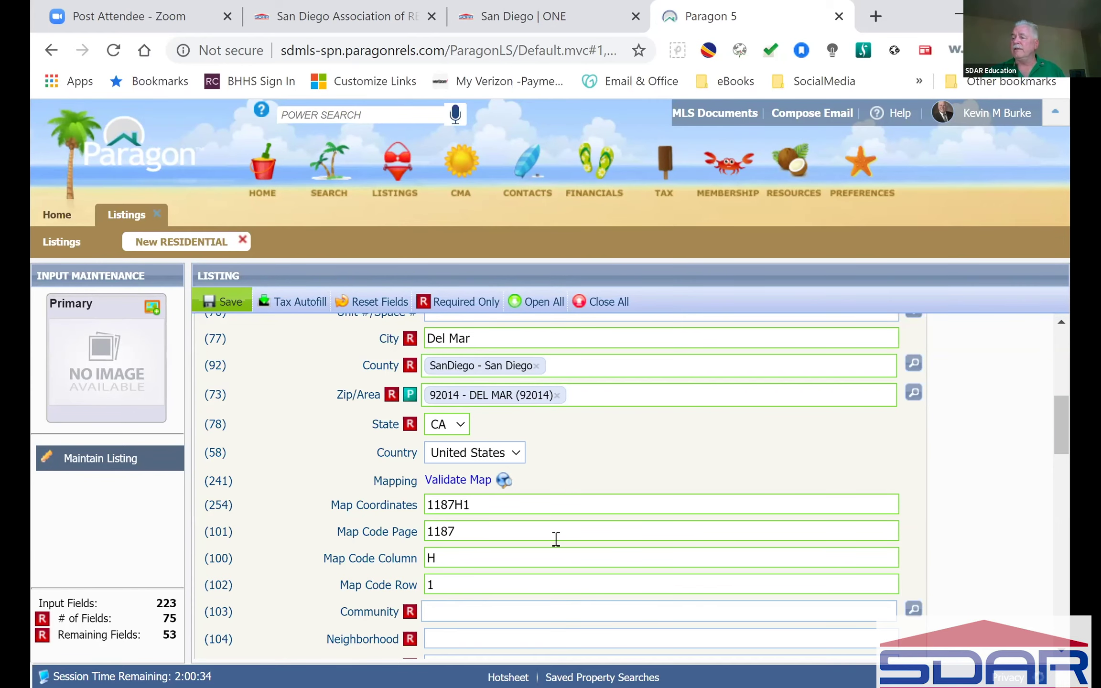
Step: Type 'a' in the Status field to list ACT - ACTIVE and C - COMING SOON
scroll(645, 566, down, 3)
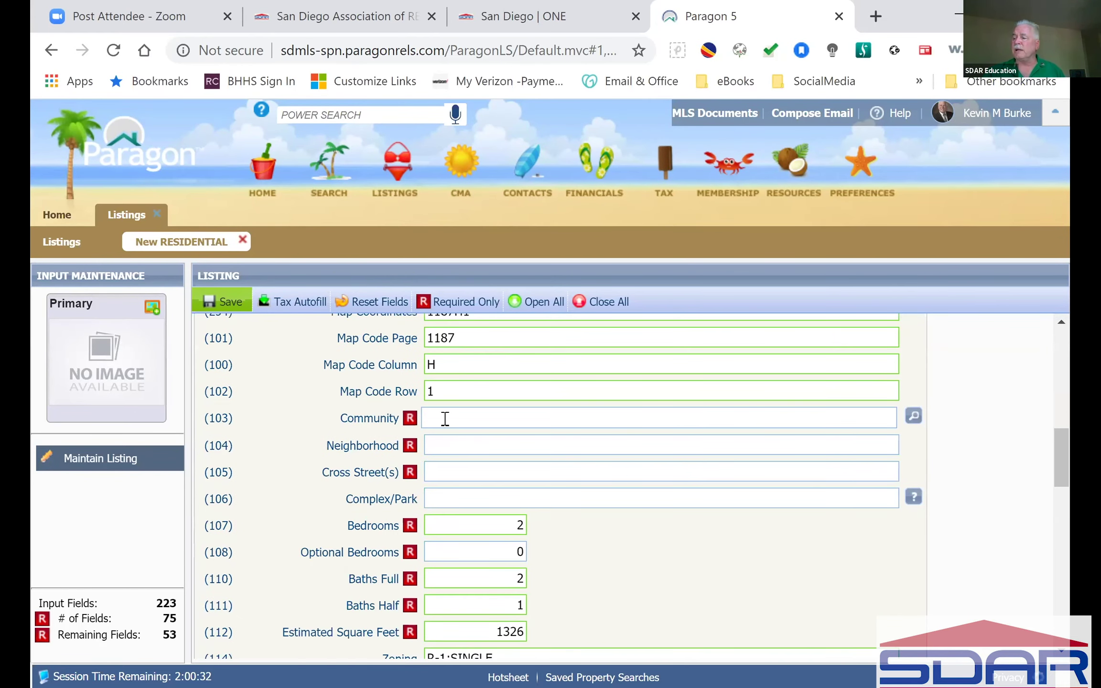
scroll(687, 551, down, 3)
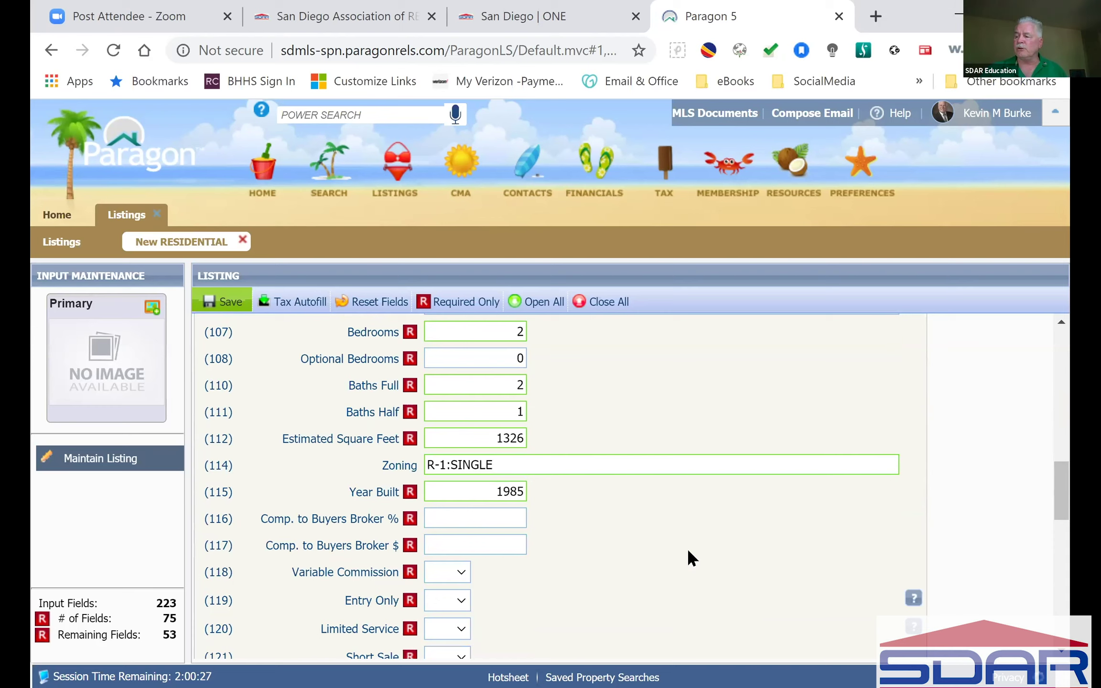
scroll(688, 550, down, 6)
scroll(688, 550, up, 8)
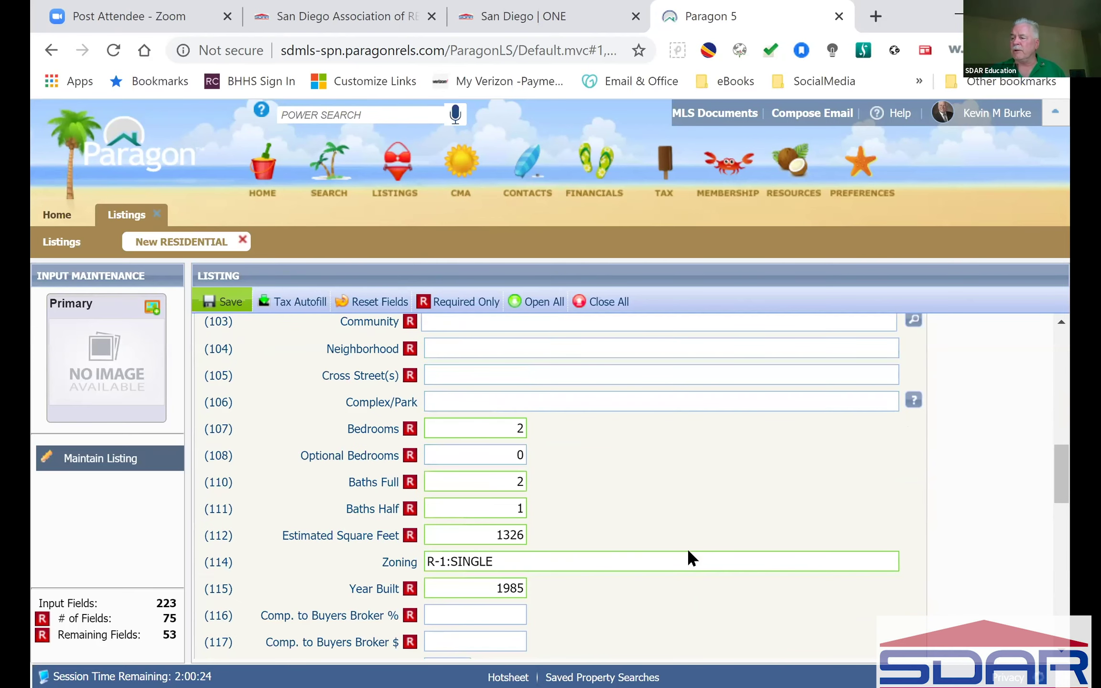
scroll(686, 548, up, 5)
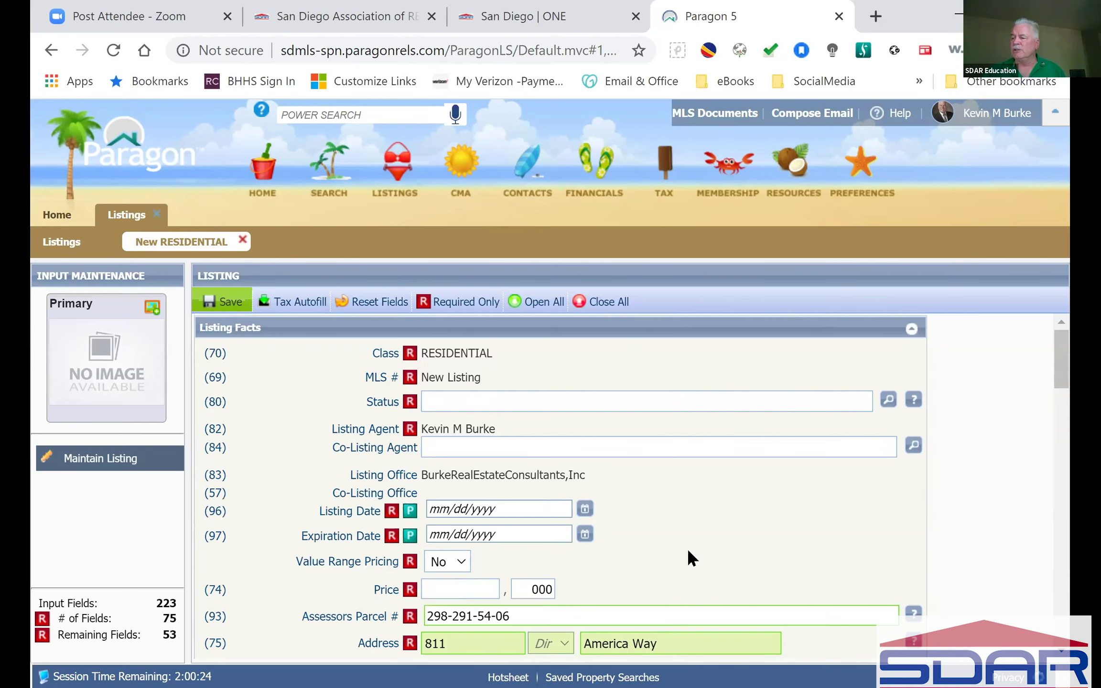
click(456, 406)
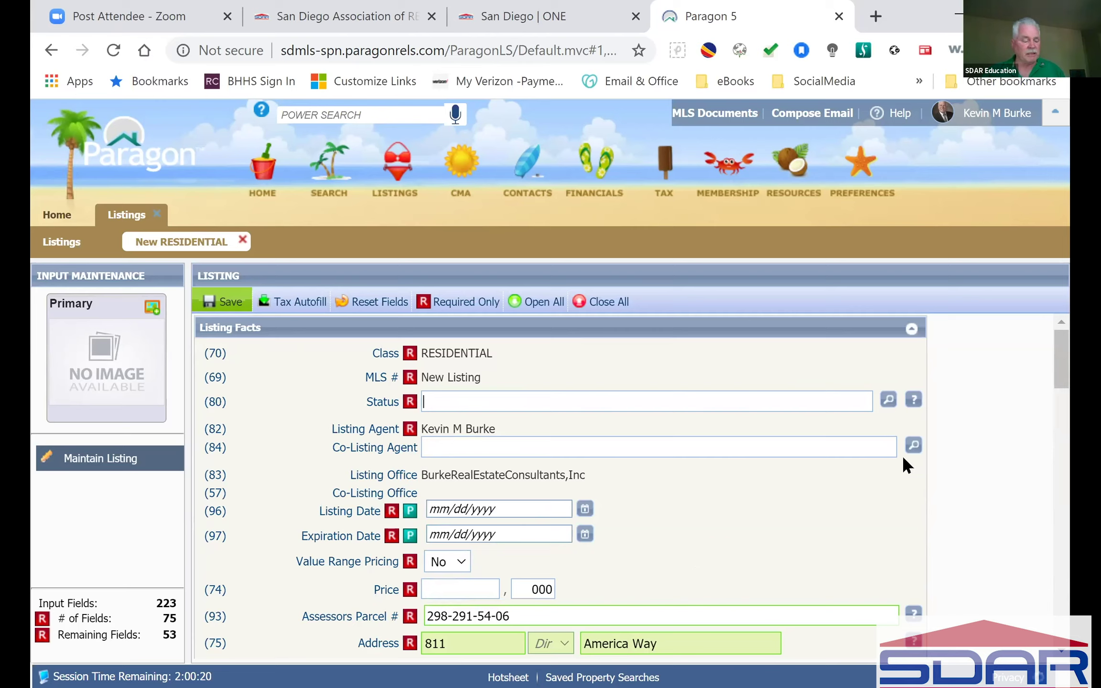
text(a)
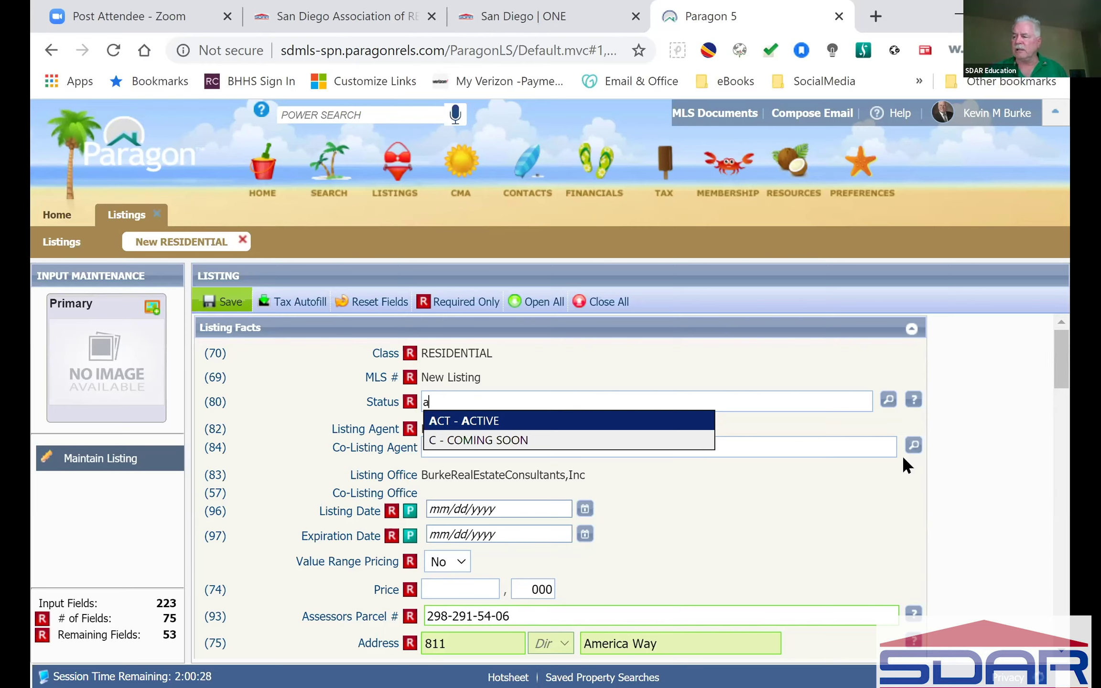
Step: Choose ACT - ACTIVE as the Status, reviewing the full status lookup without changing it
click(468, 422)
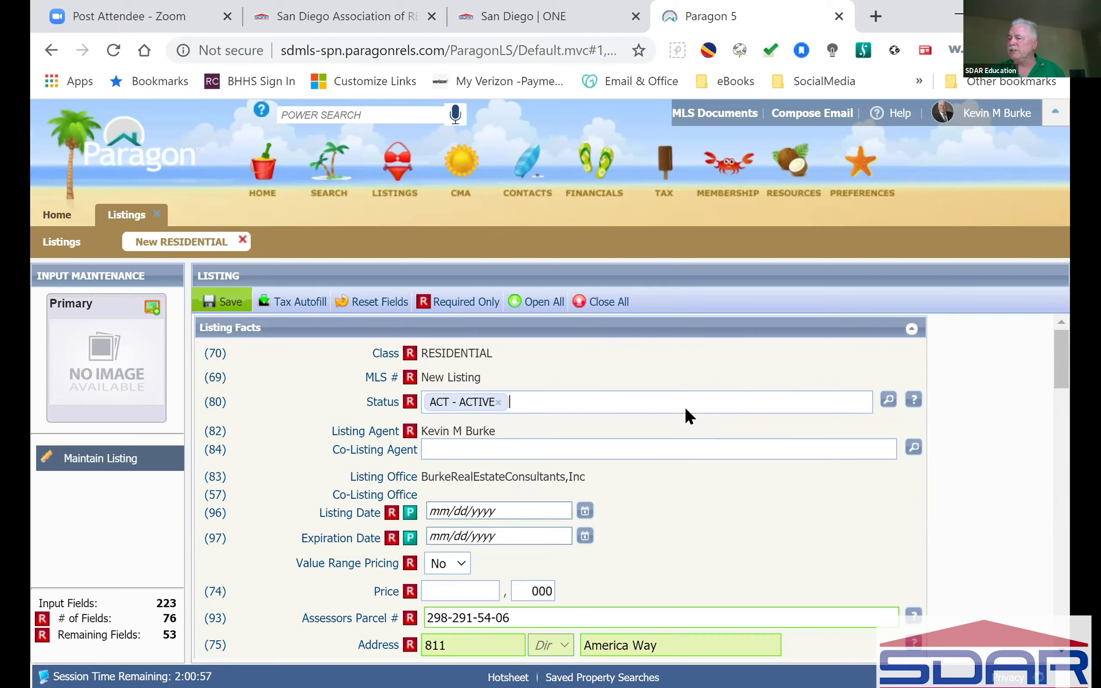
click(888, 399)
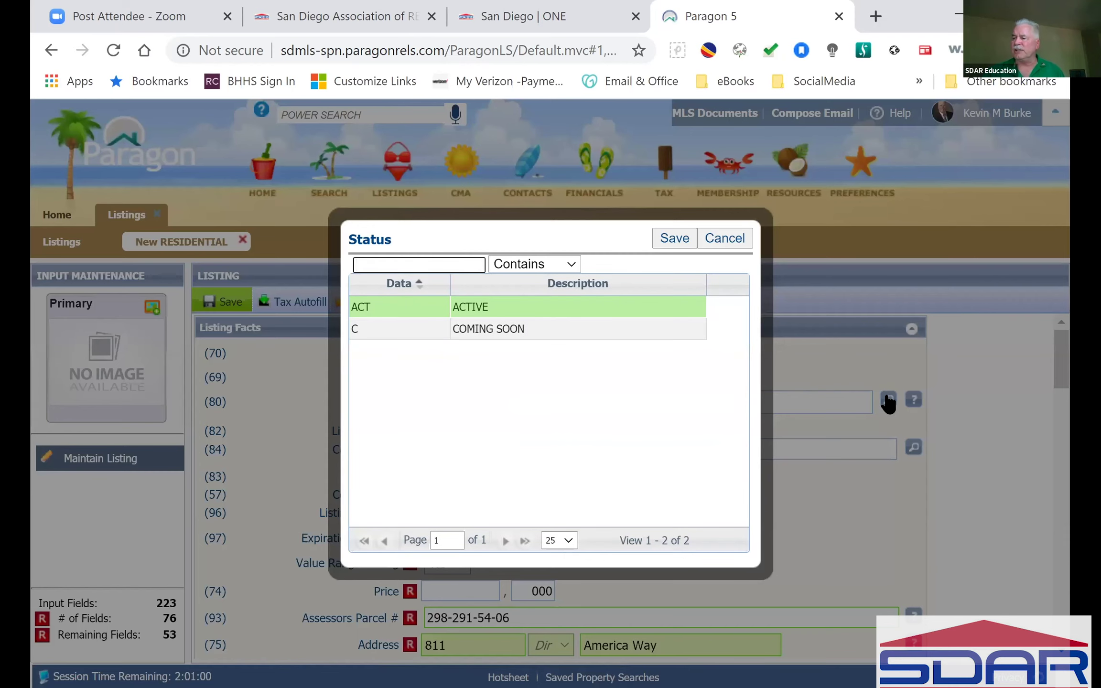
click(722, 238)
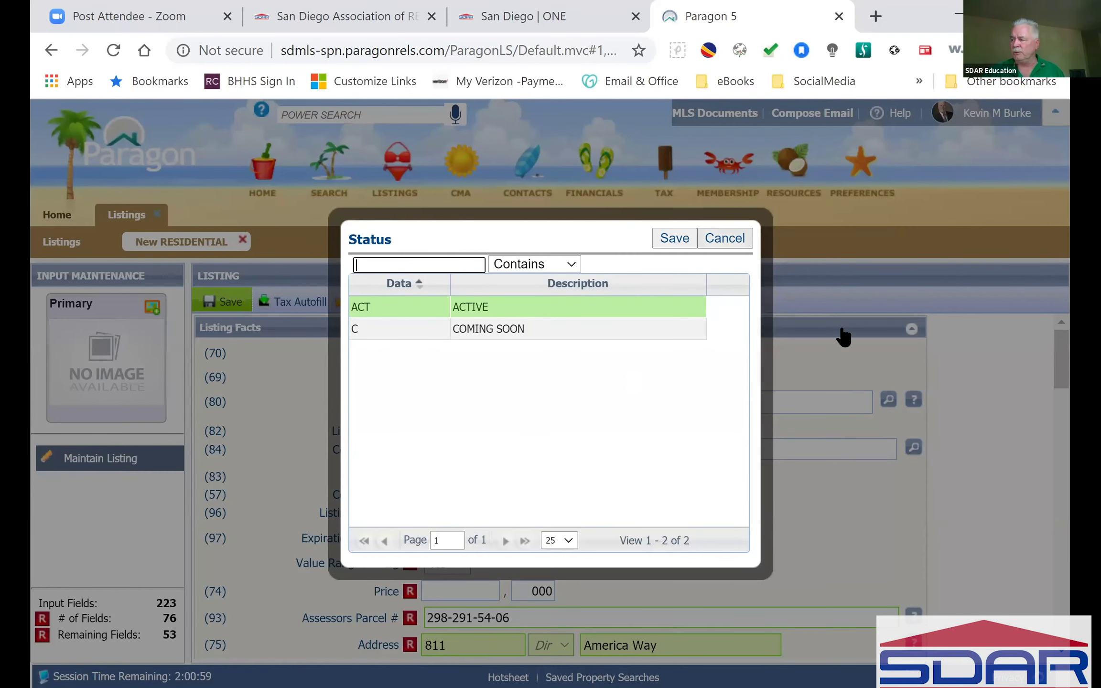
mouse_move(913, 400)
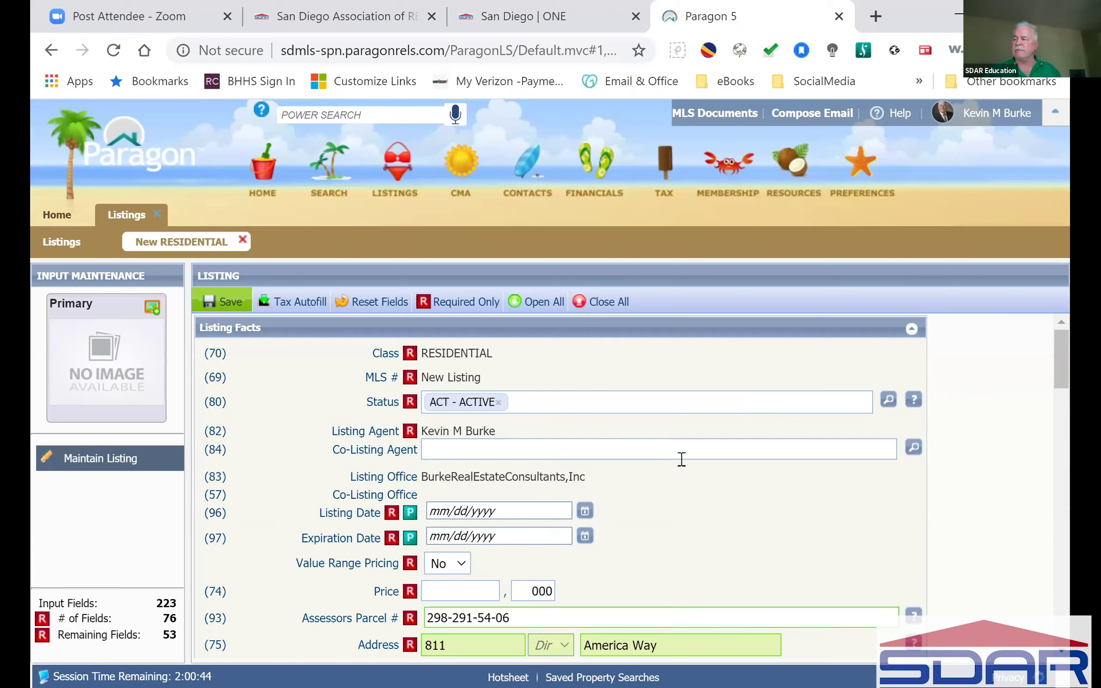
click(684, 454)
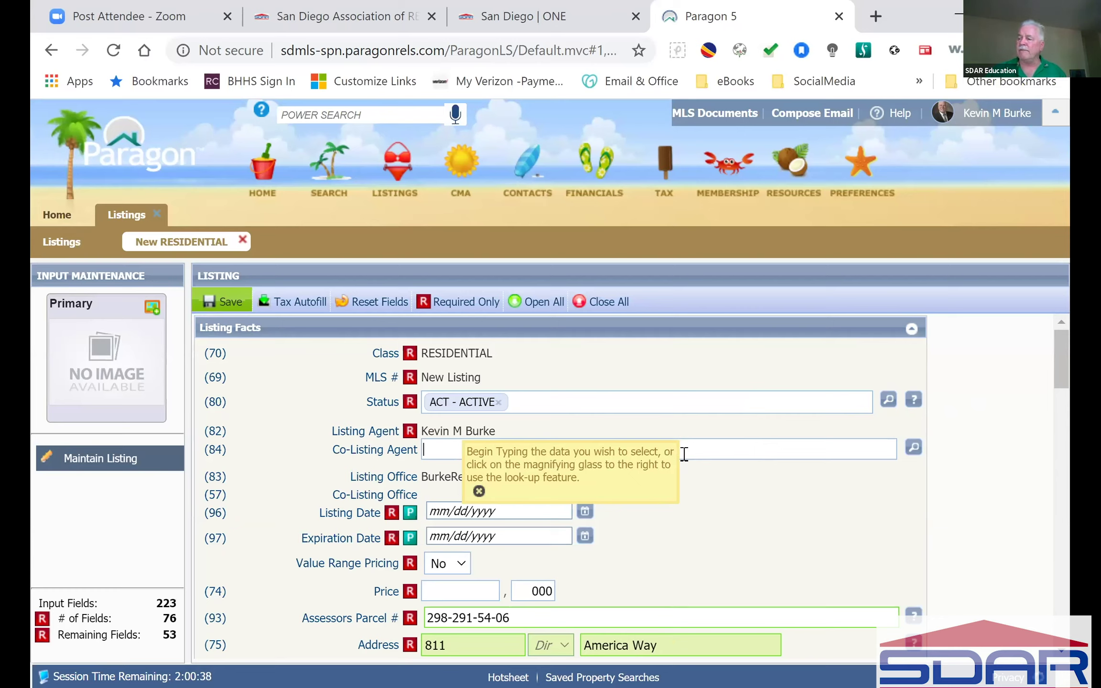
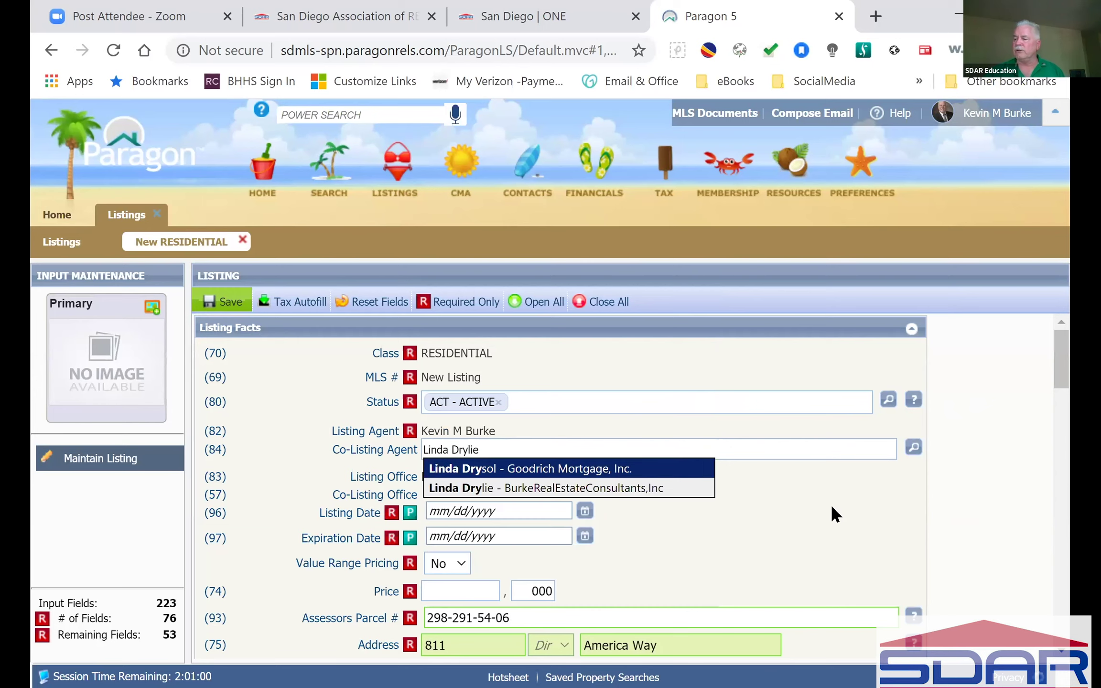
Step: Add a same-brokerage colleague as Co-Listing Agent, auto-filling office BurkeRealEstateConsultants,Inc
click(524, 487)
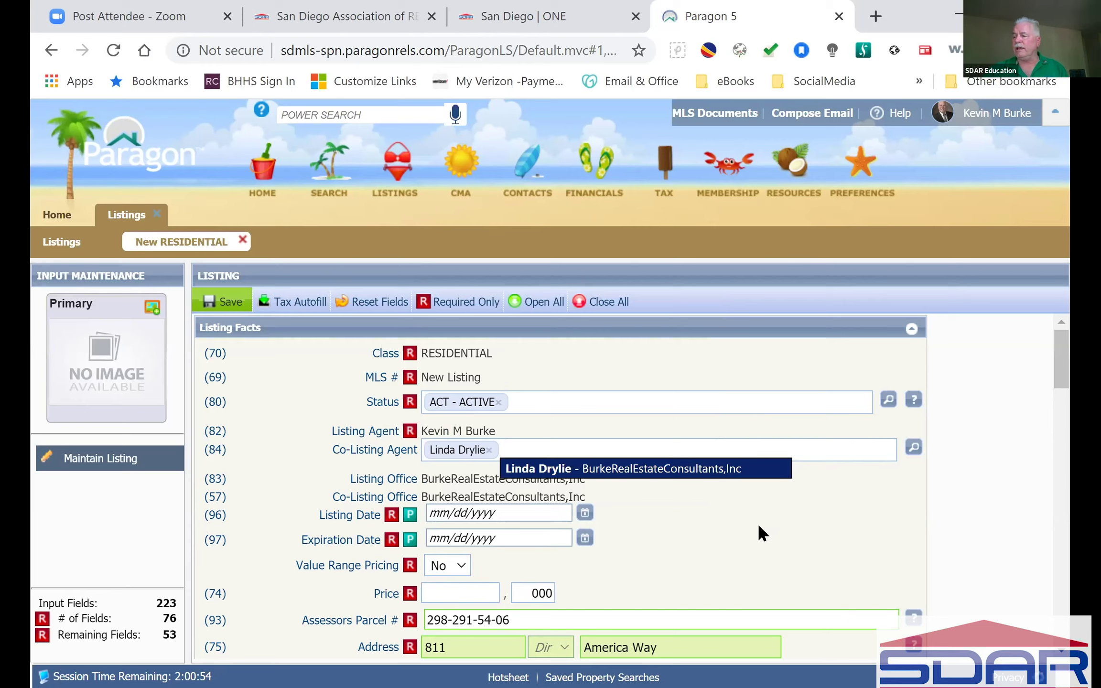
click(758, 523)
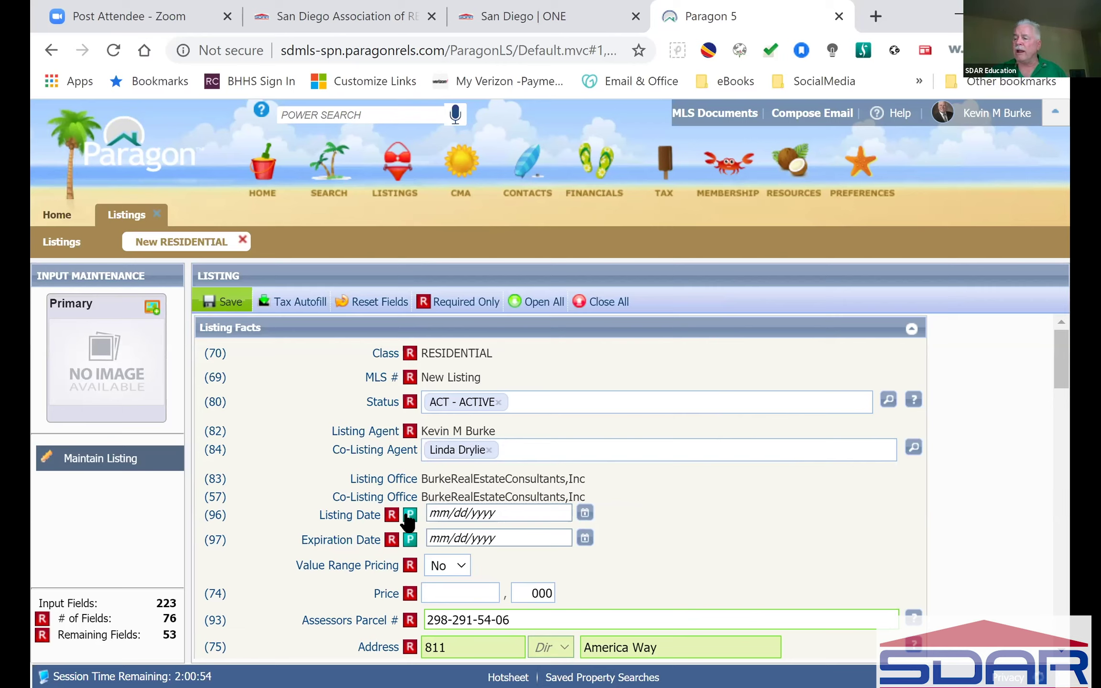
Step: Pick Listing Date 07/14/2020 and Expiration Date 12/31/2020 from the calendars
click(585, 514)
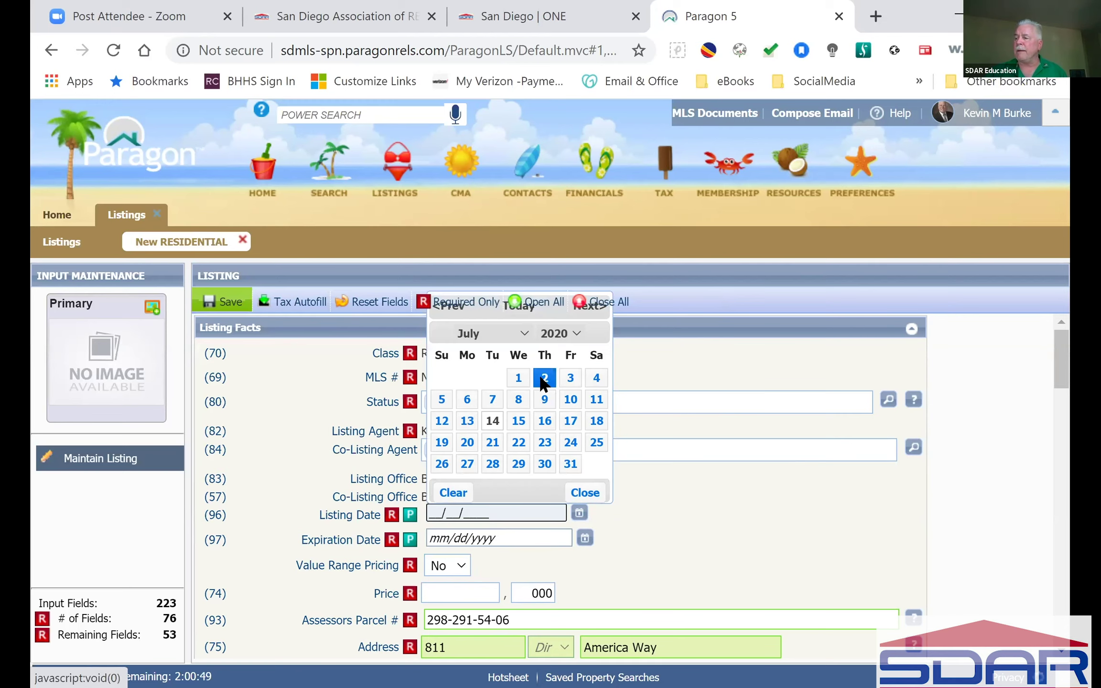
click(492, 421)
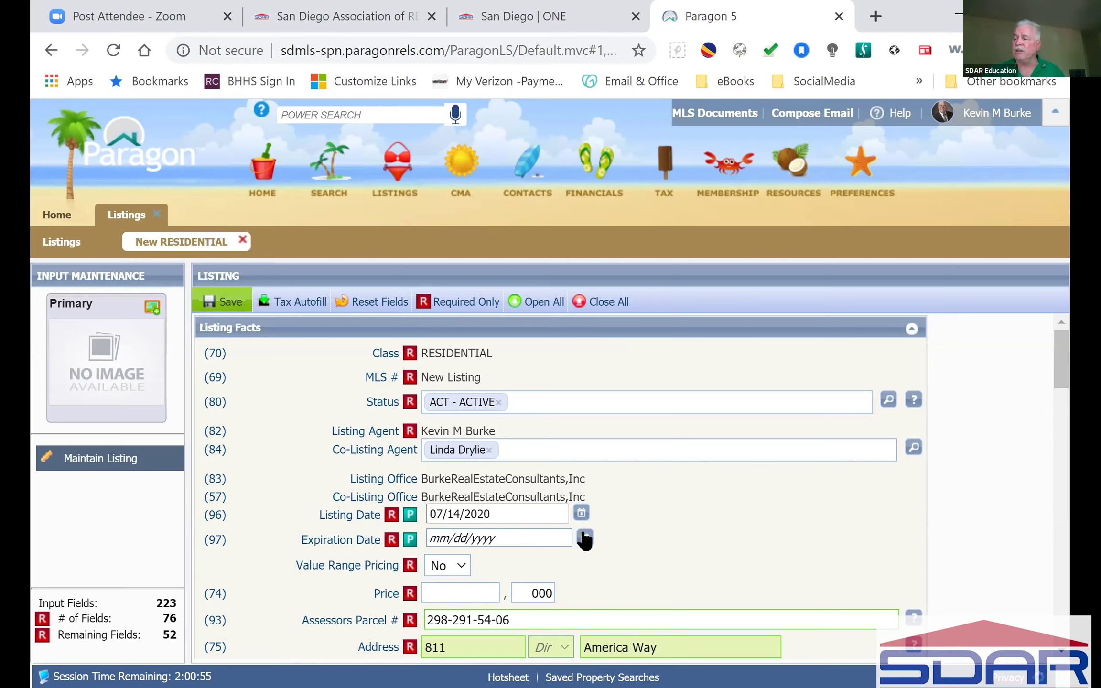
click(584, 537)
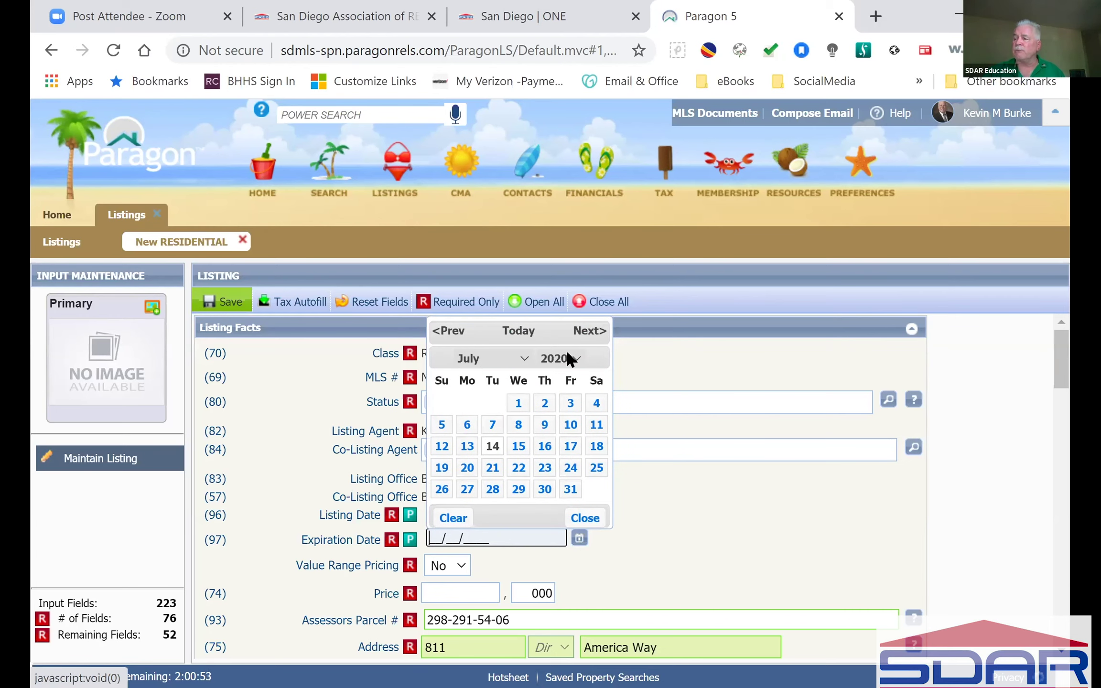
click(526, 356)
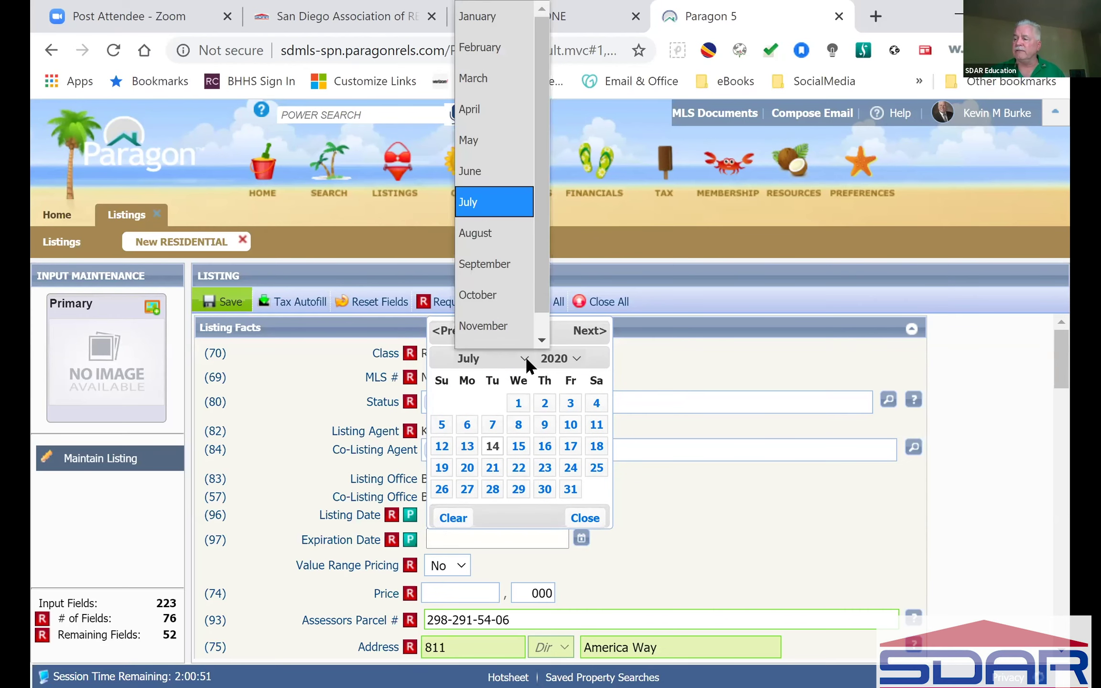
scroll(506, 330, down, 1)
click(508, 335)
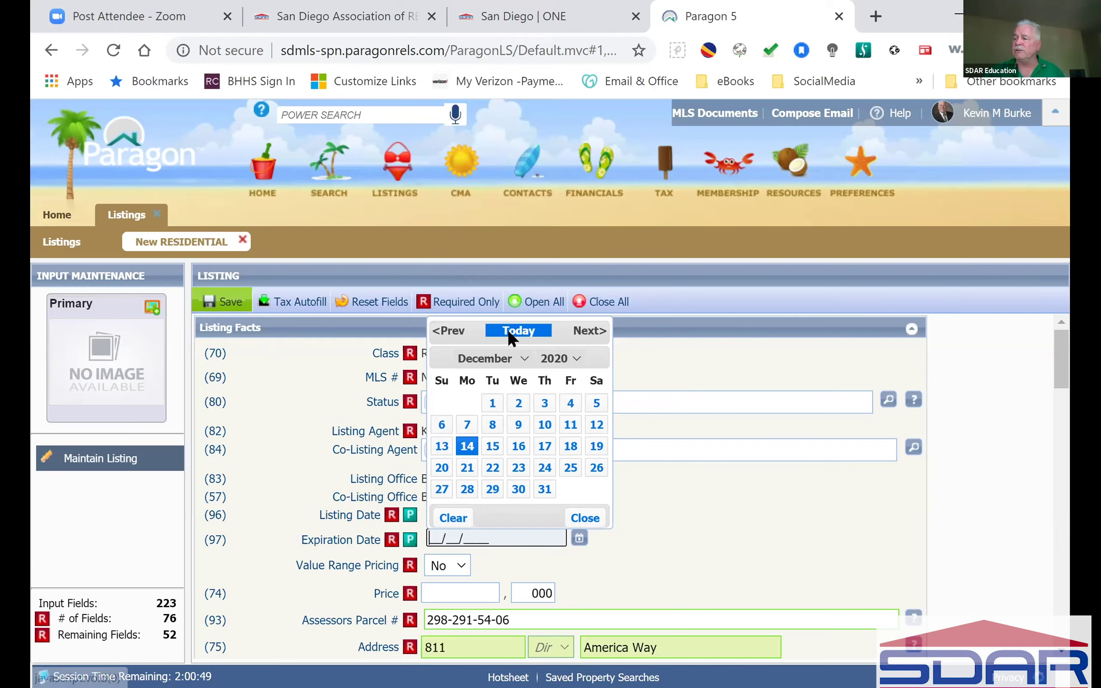
click(545, 489)
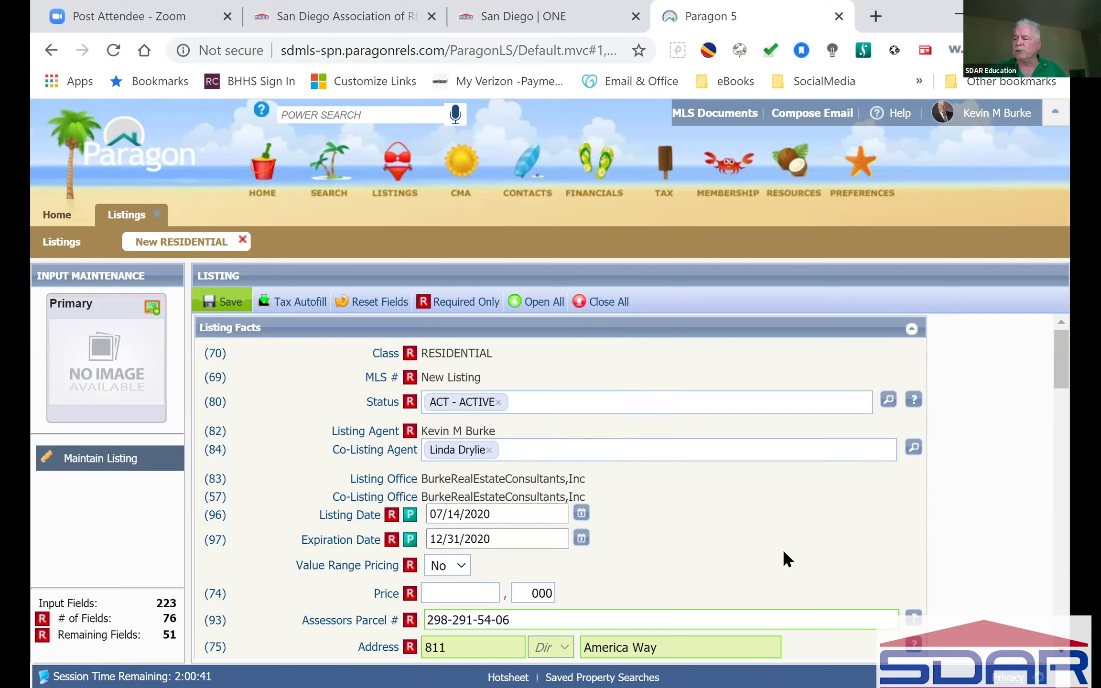
Step: Enter 1000 in the Price box, making the price $1,000,000
scroll(784, 555, down, 3)
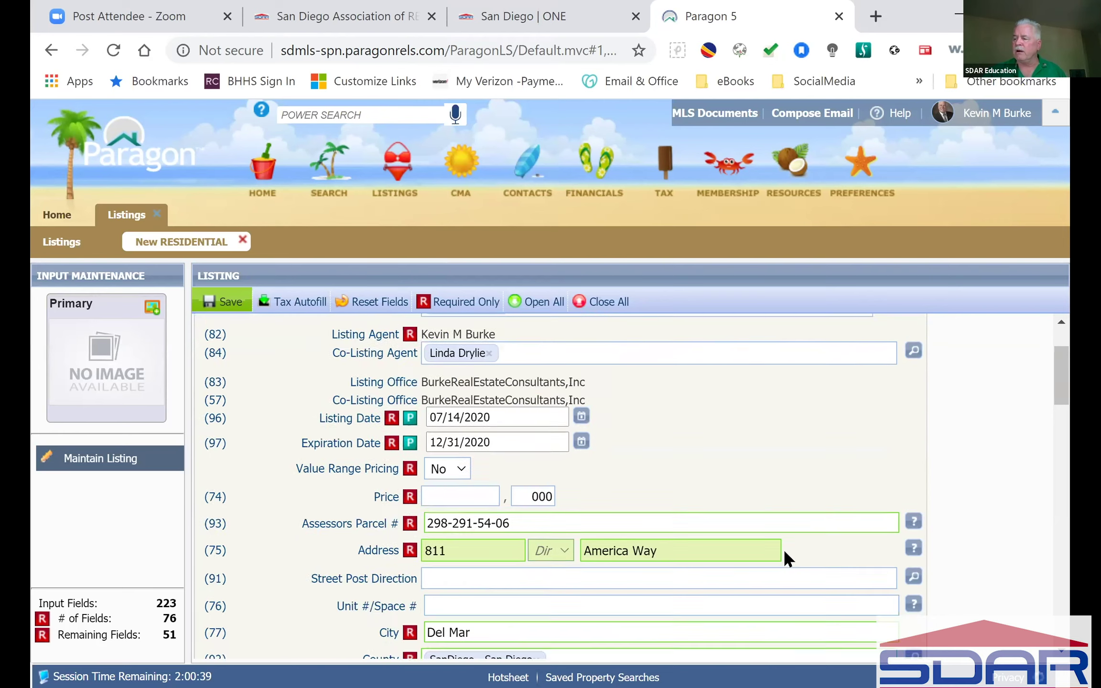
scroll(785, 552, up, 3)
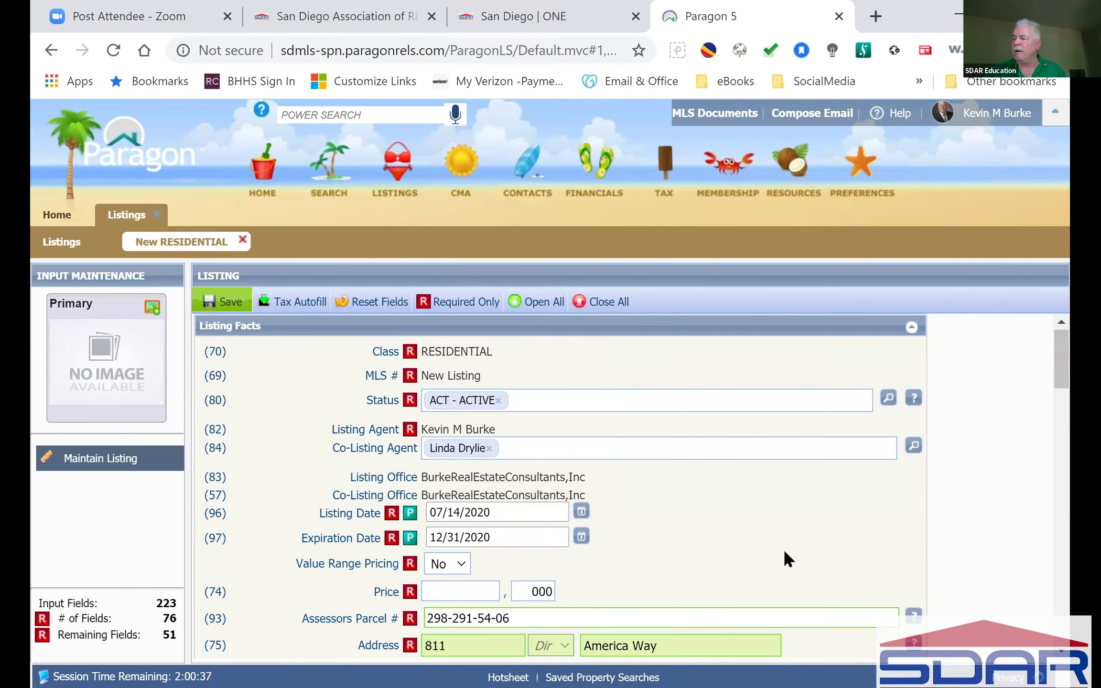
scroll(784, 548, down, 2)
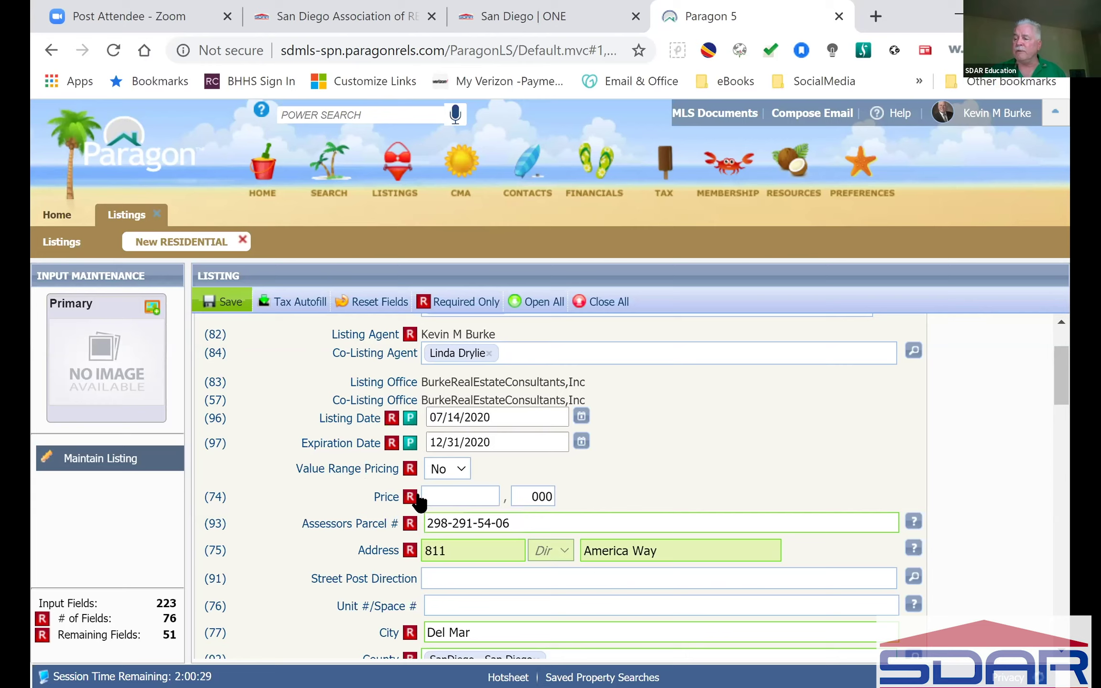
click(447, 498)
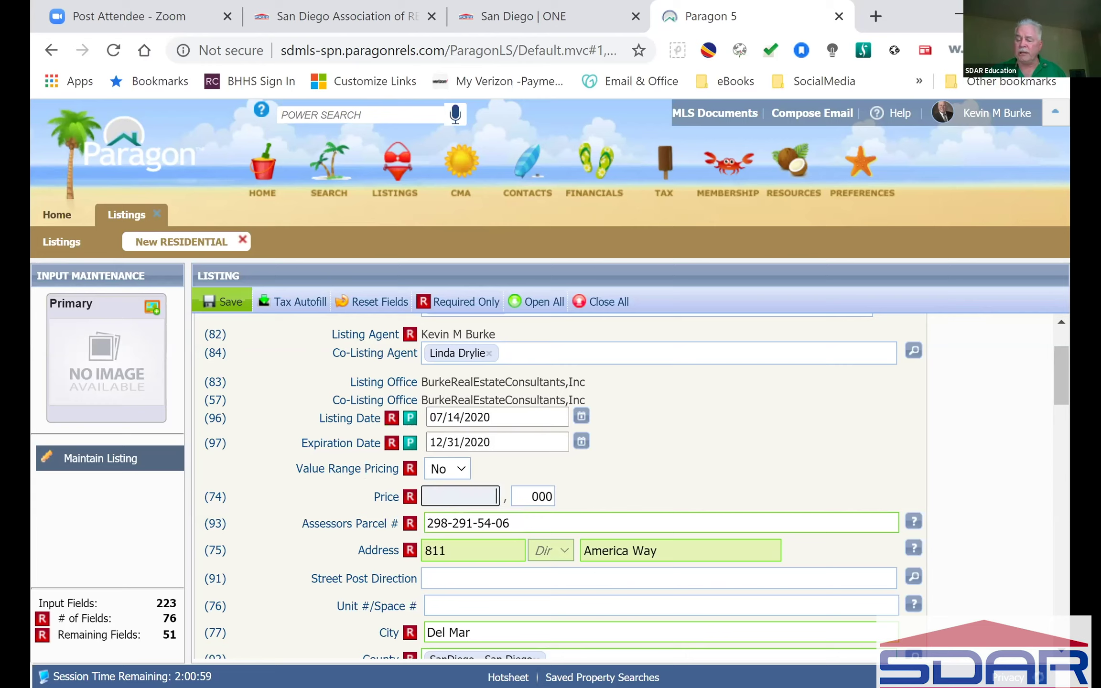
text(1000)
click(868, 454)
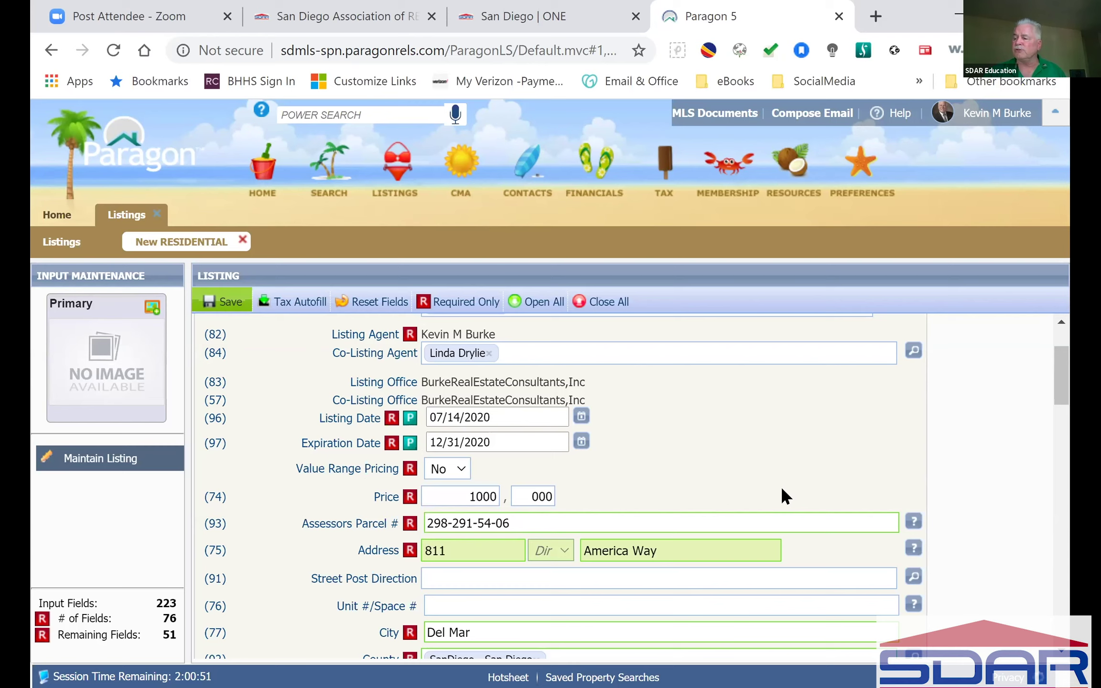
scroll(780, 486, down, 6)
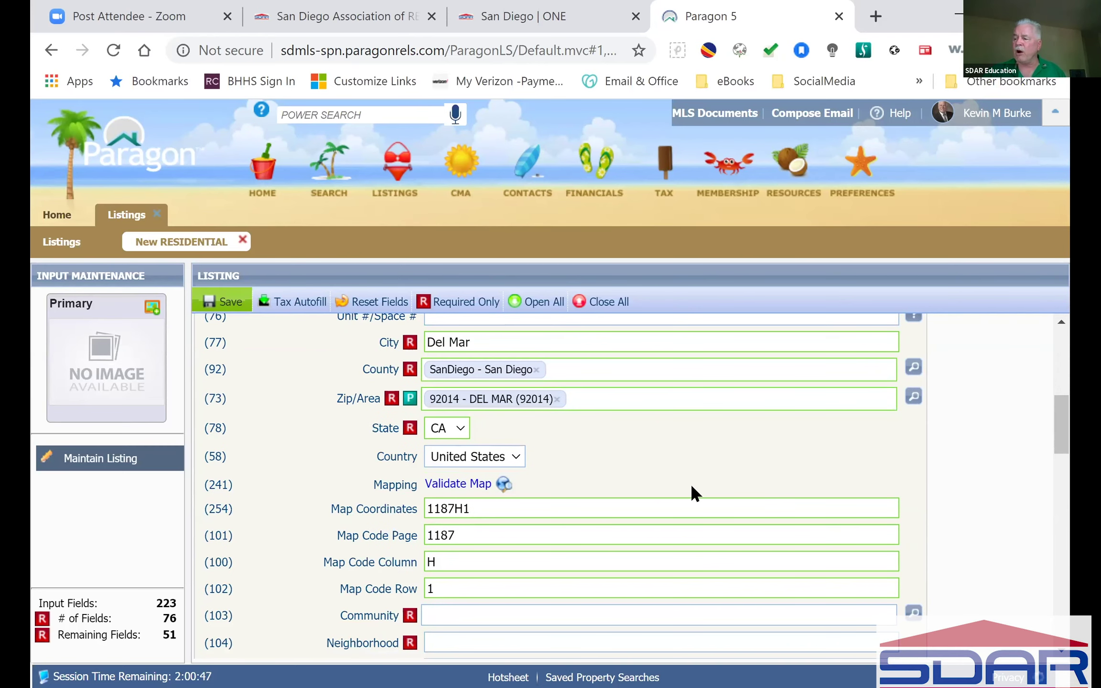
scroll(692, 491, down, 4)
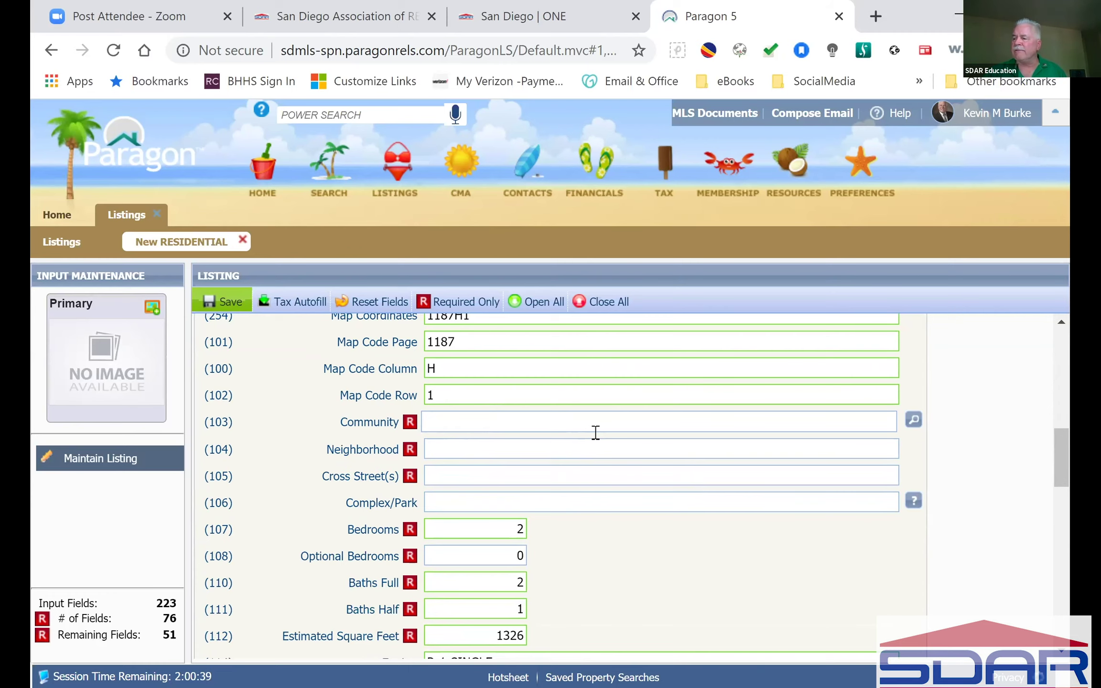
scroll(594, 431, down, 10)
scroll(593, 433, down, 2)
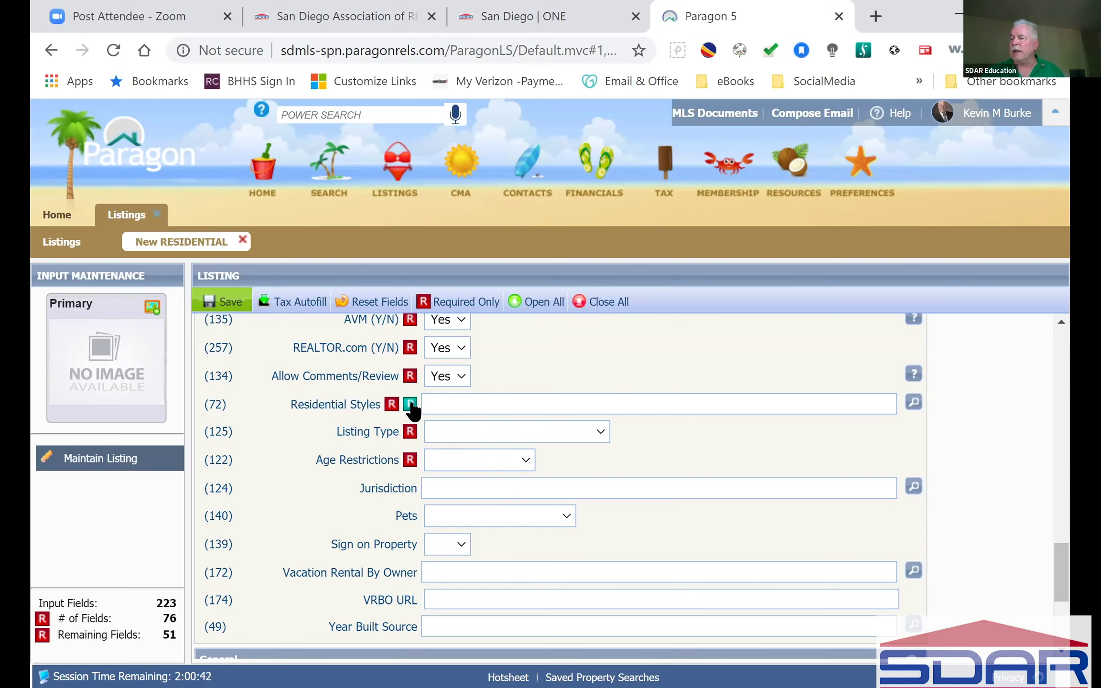
Step: Set Residential Styles to TOWNH - Townhome through the style lookup, replacing an initial ATT pick
click(460, 404)
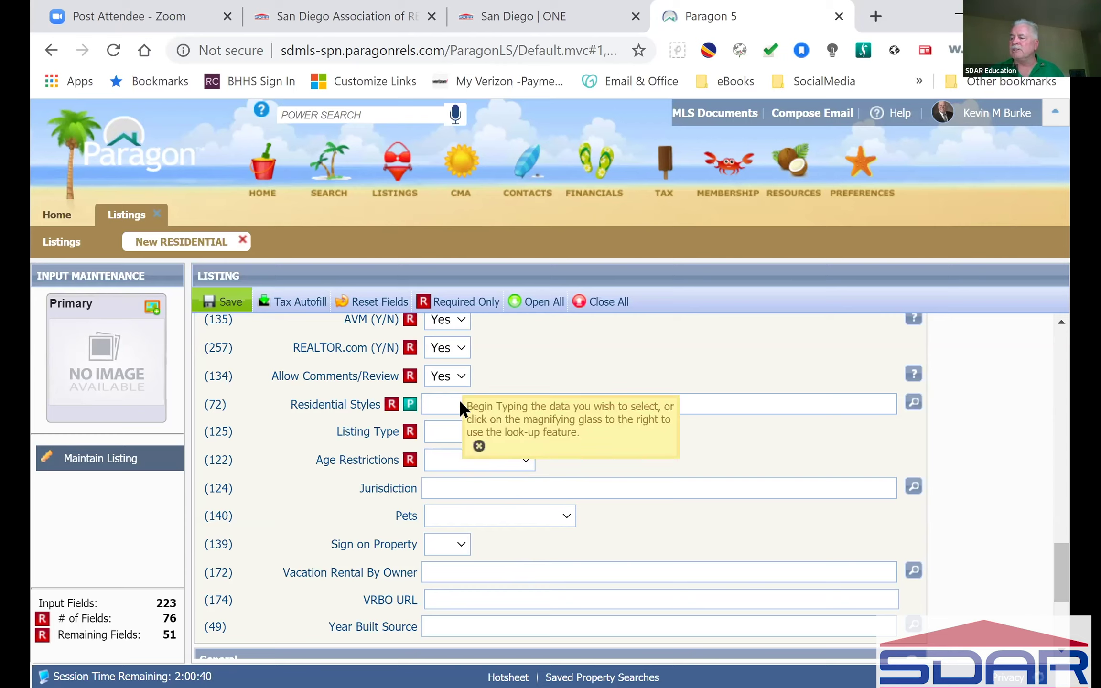
text(a)
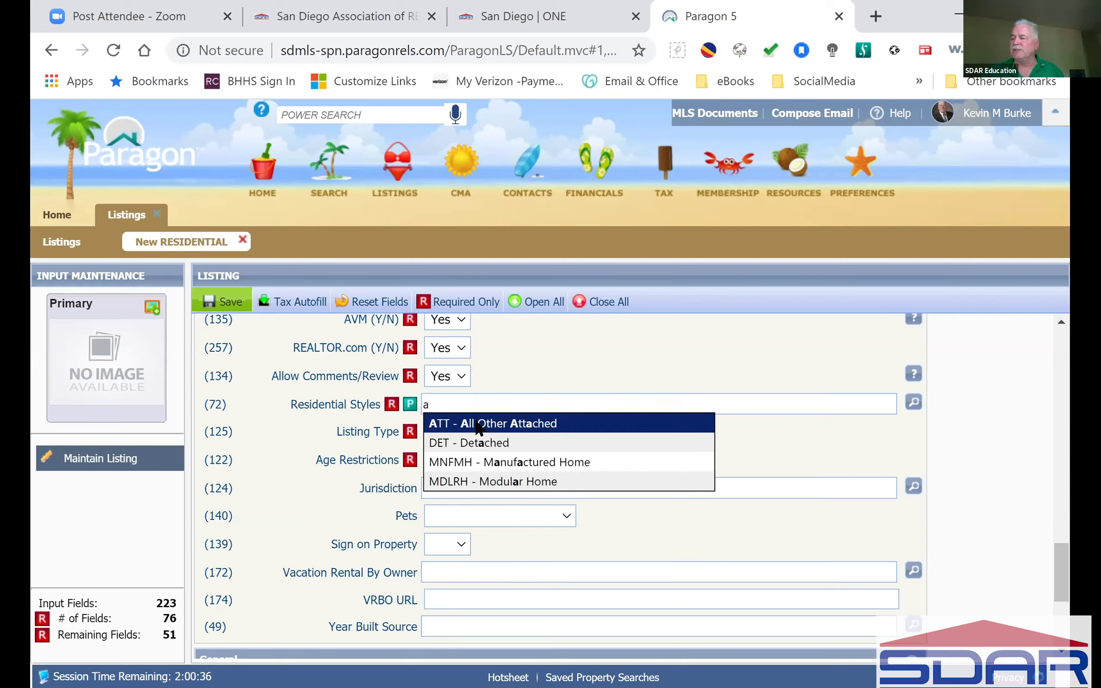
click(476, 421)
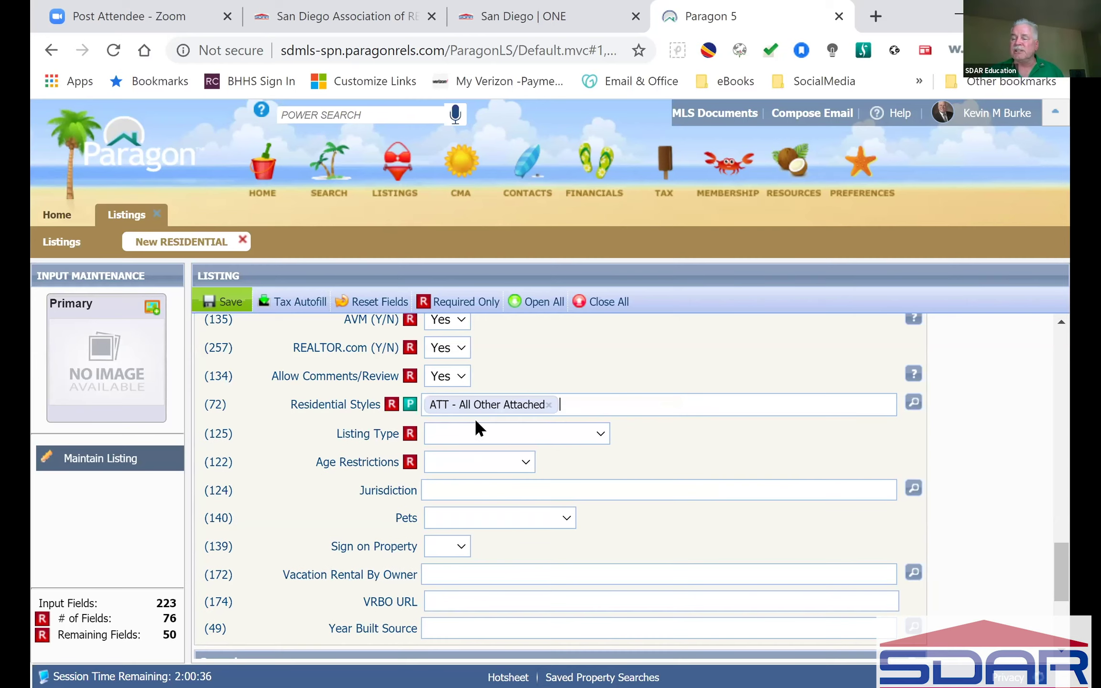
click(914, 402)
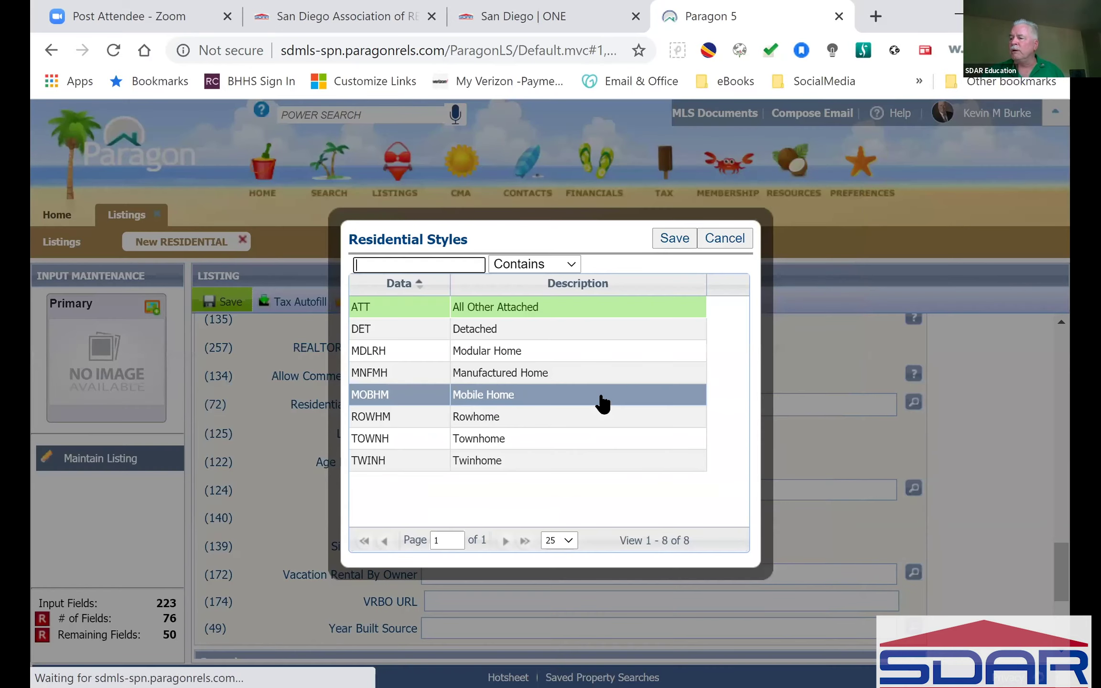
click(359, 445)
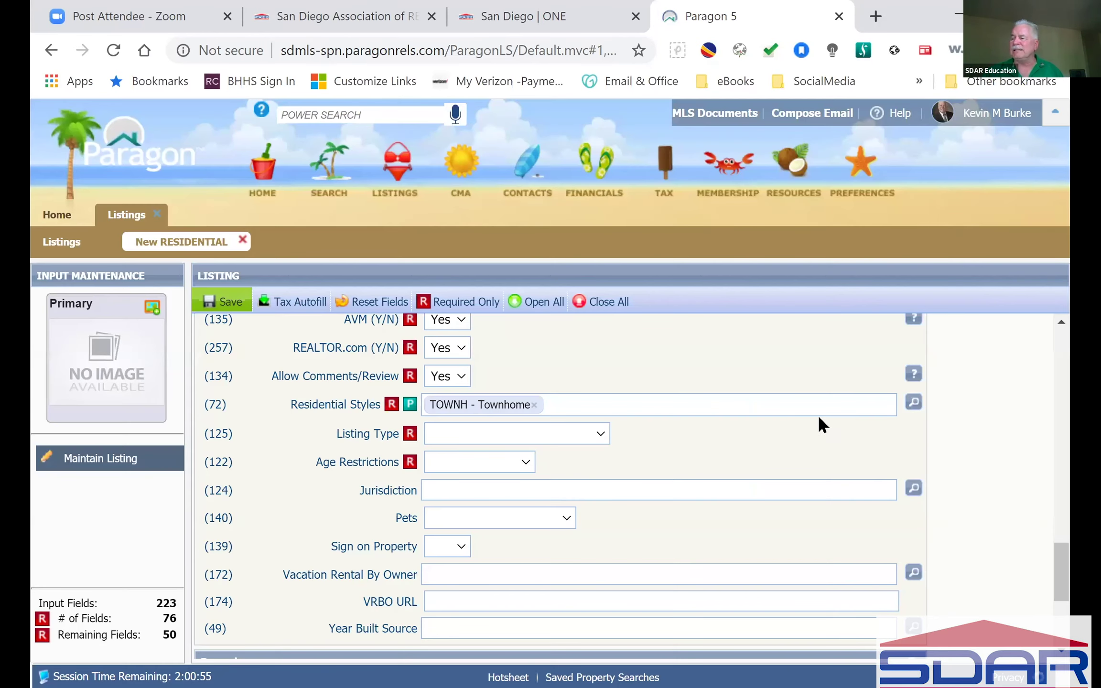
scroll(668, 436, down, 4)
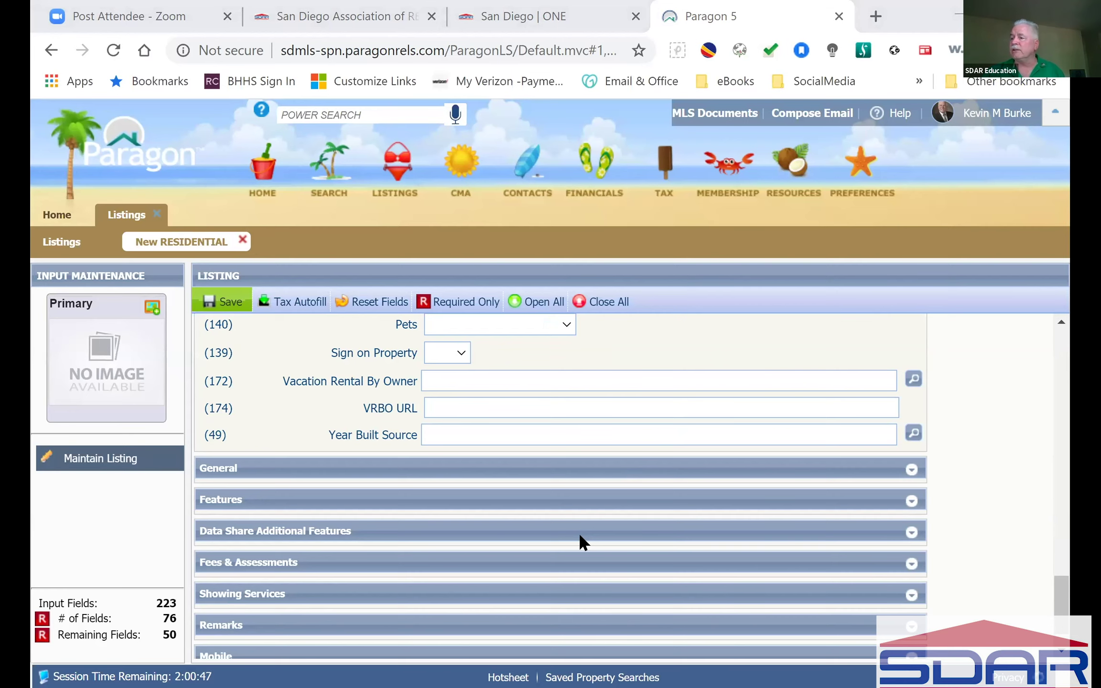
Step: Filter the Community lookup by 'del' and choose DLM - DEL MAR
scroll(752, 467, up, 5)
scroll(752, 467, up, 12)
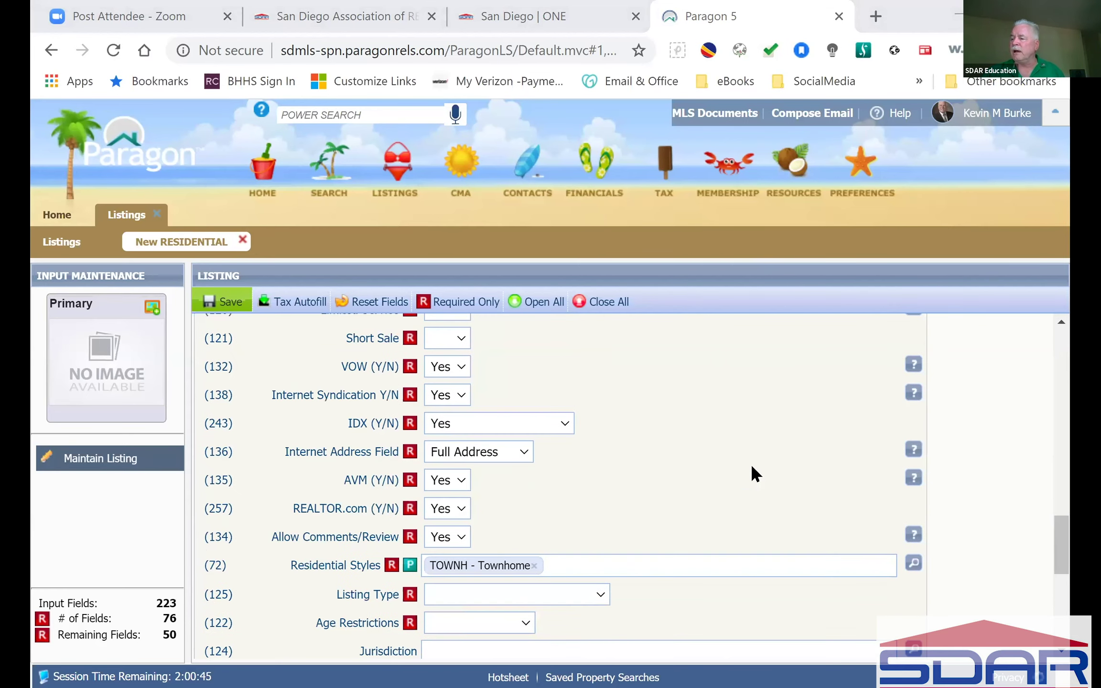
scroll(750, 464, up, 2)
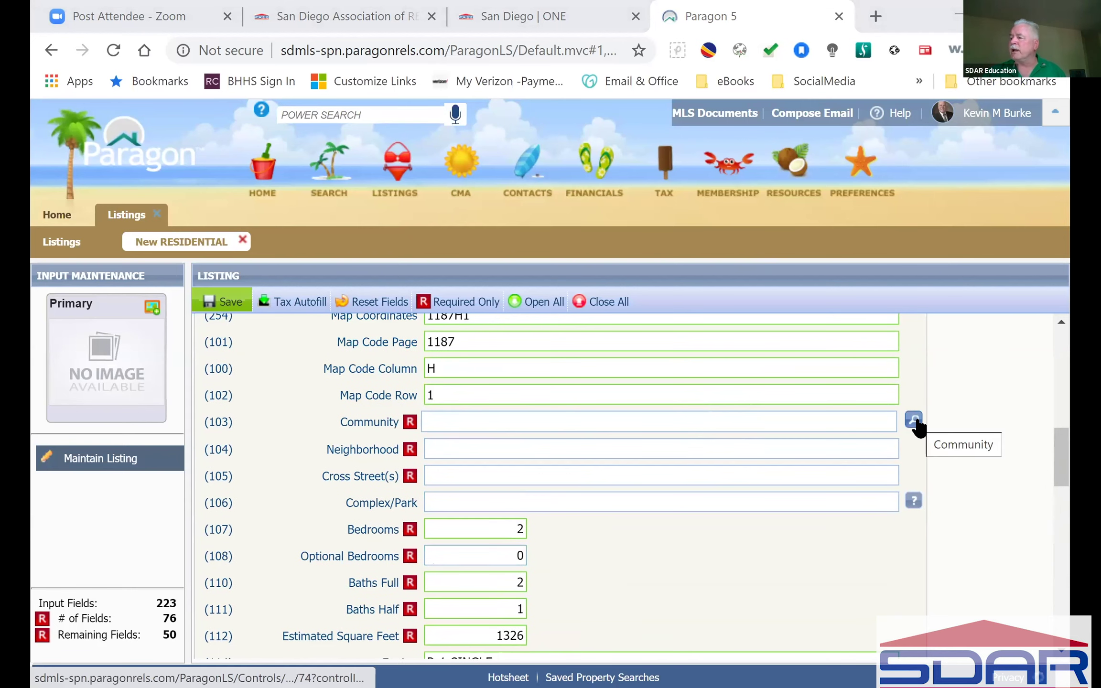
click(913, 420)
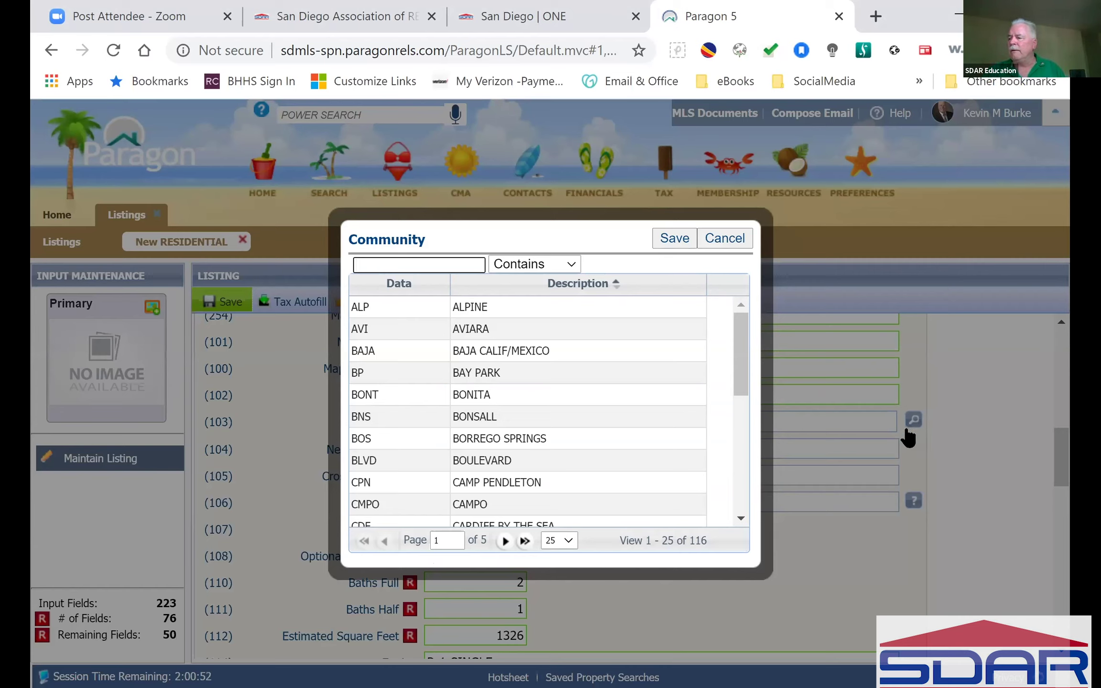
drag(746, 337, 751, 483)
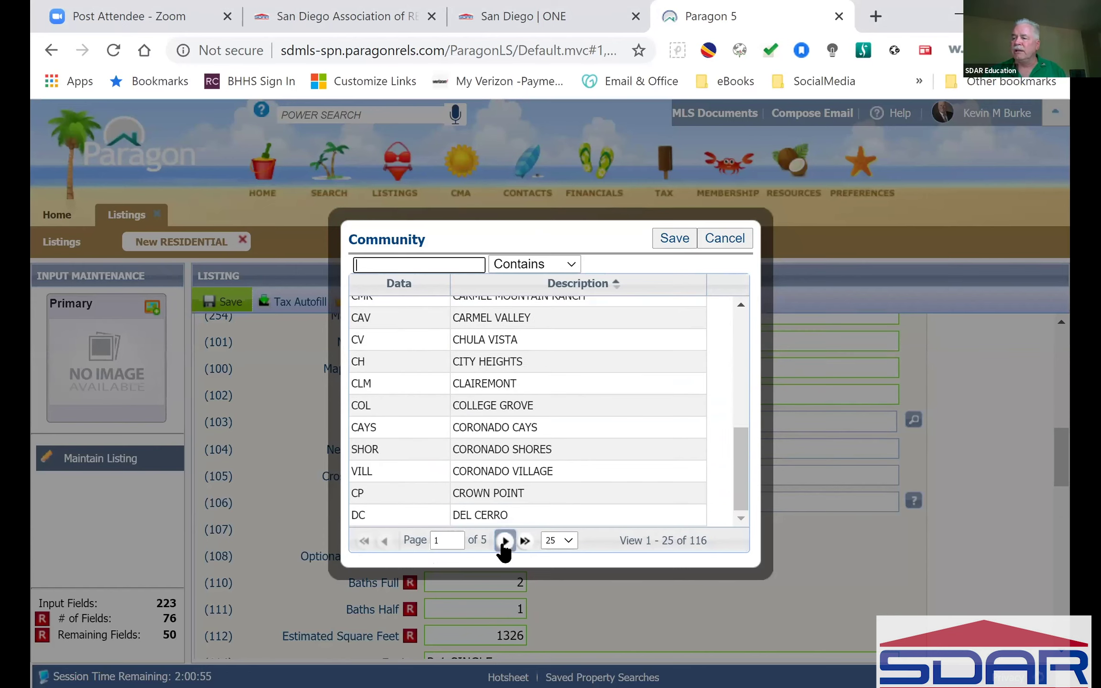
drag(746, 478, 749, 308)
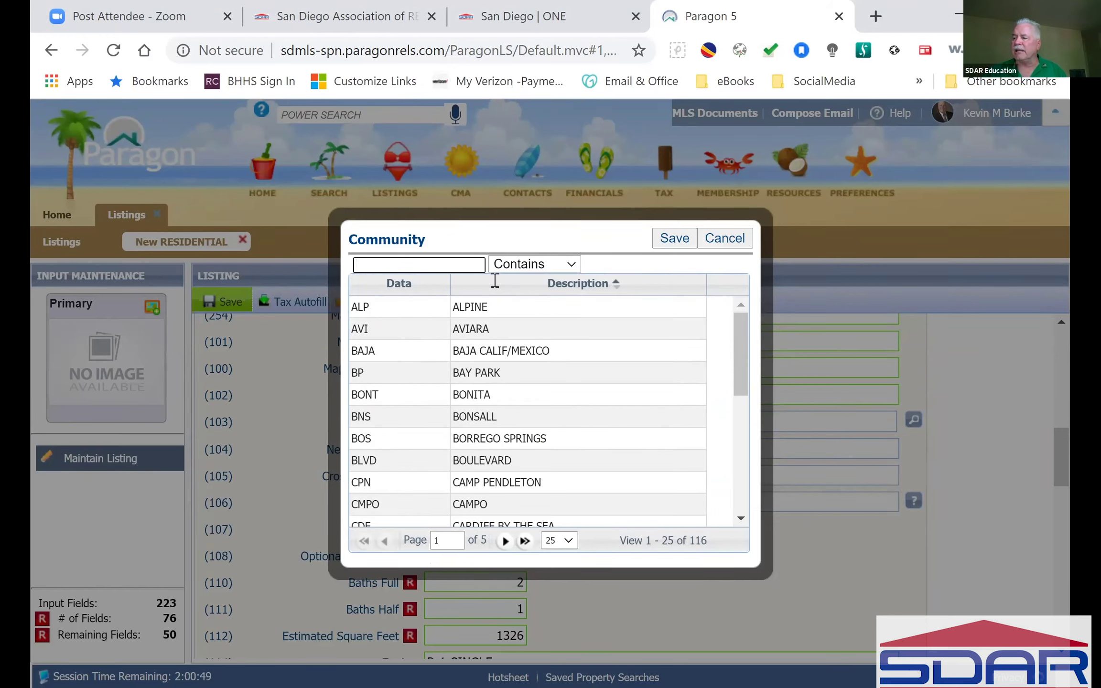
click(404, 261)
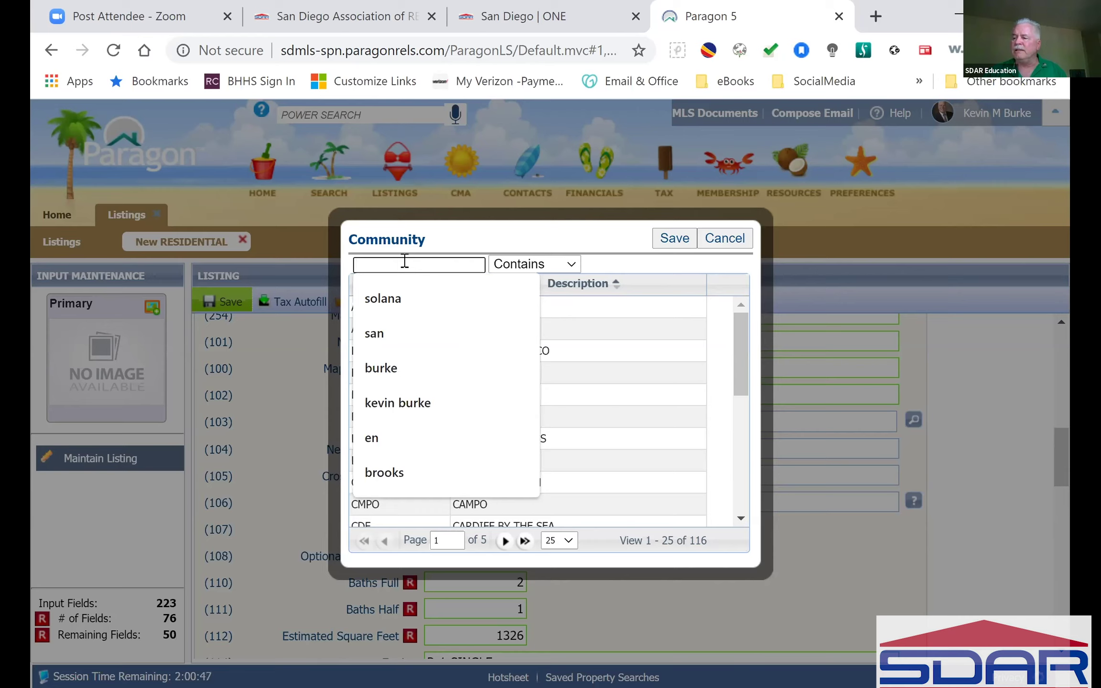
text(de)
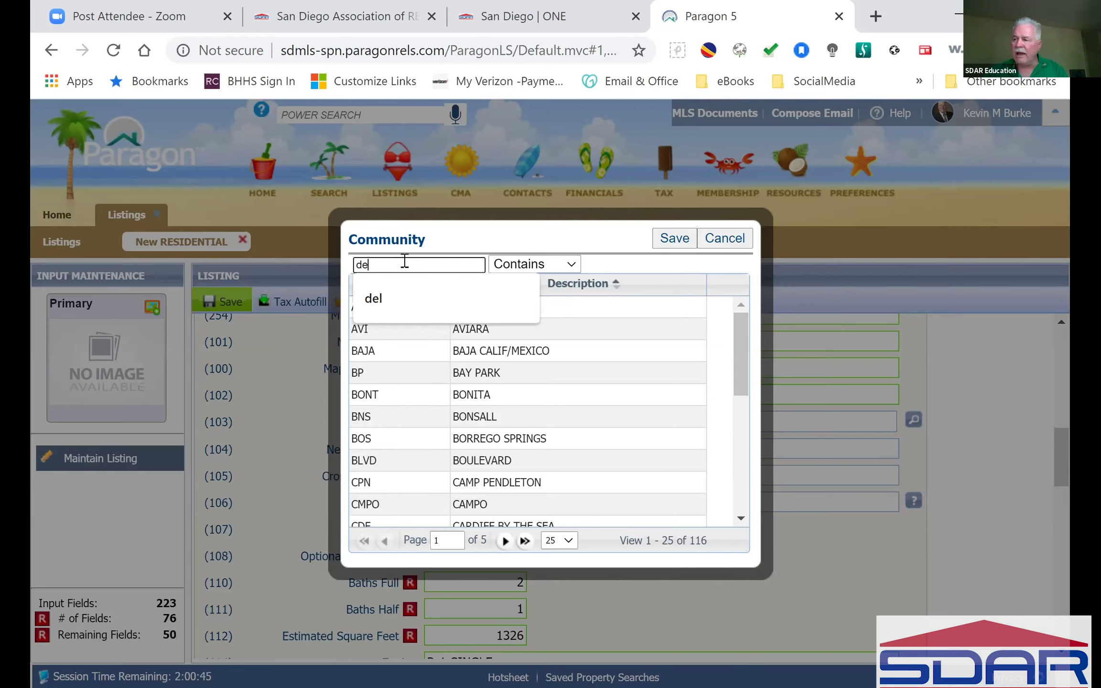
text(l)
click(415, 328)
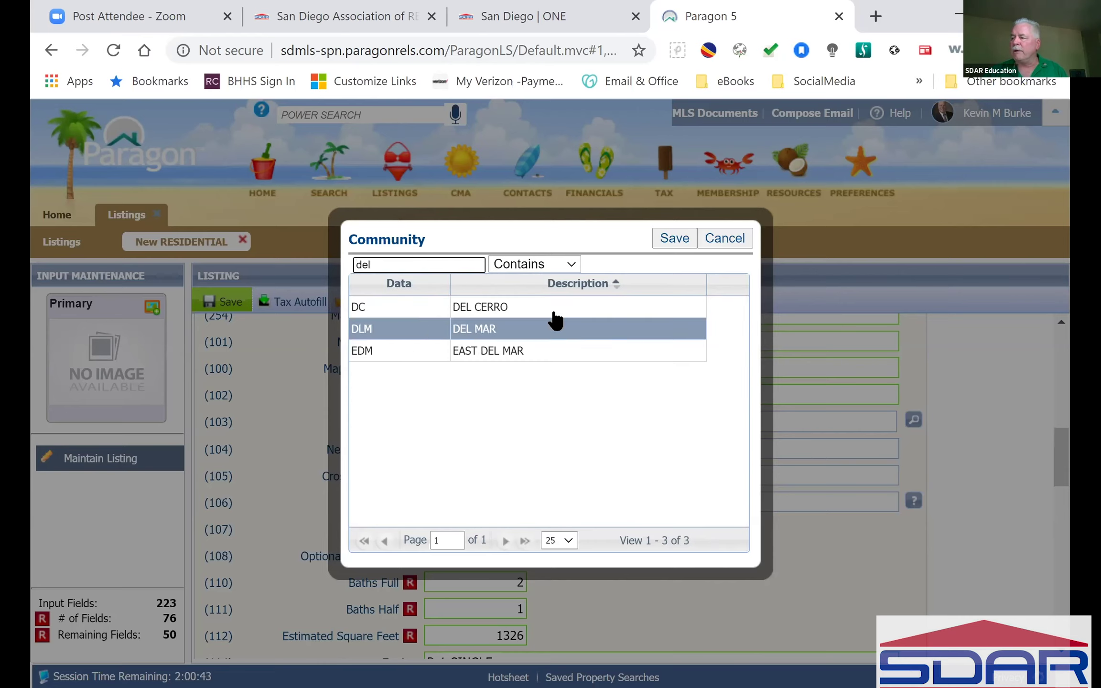
click(401, 351)
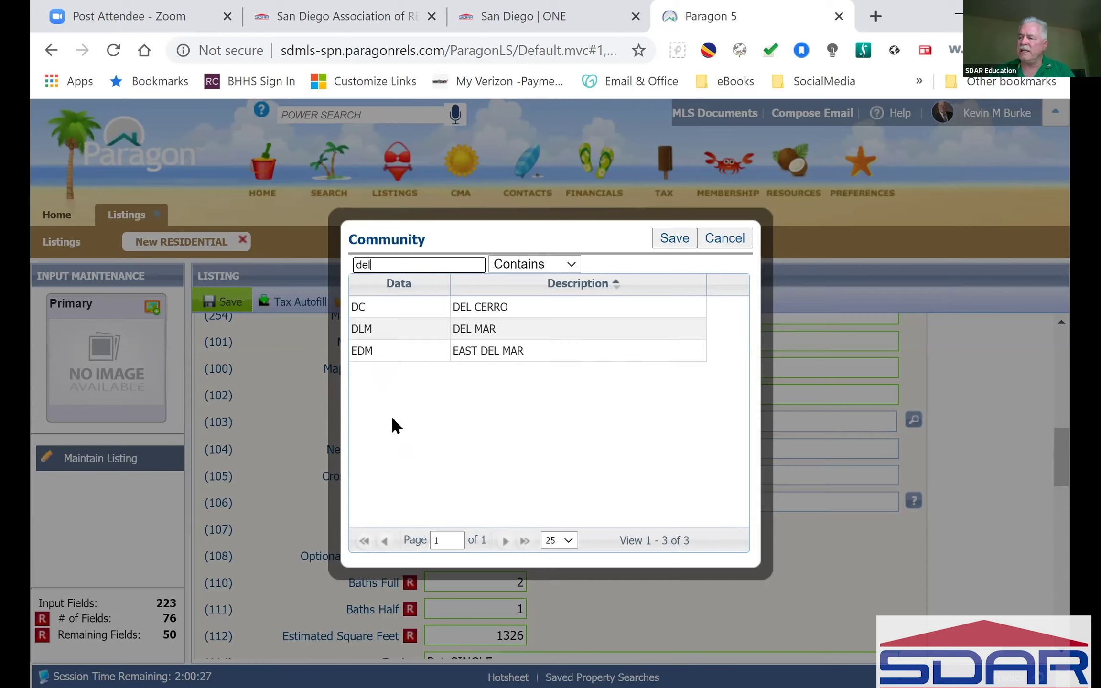
click(405, 330)
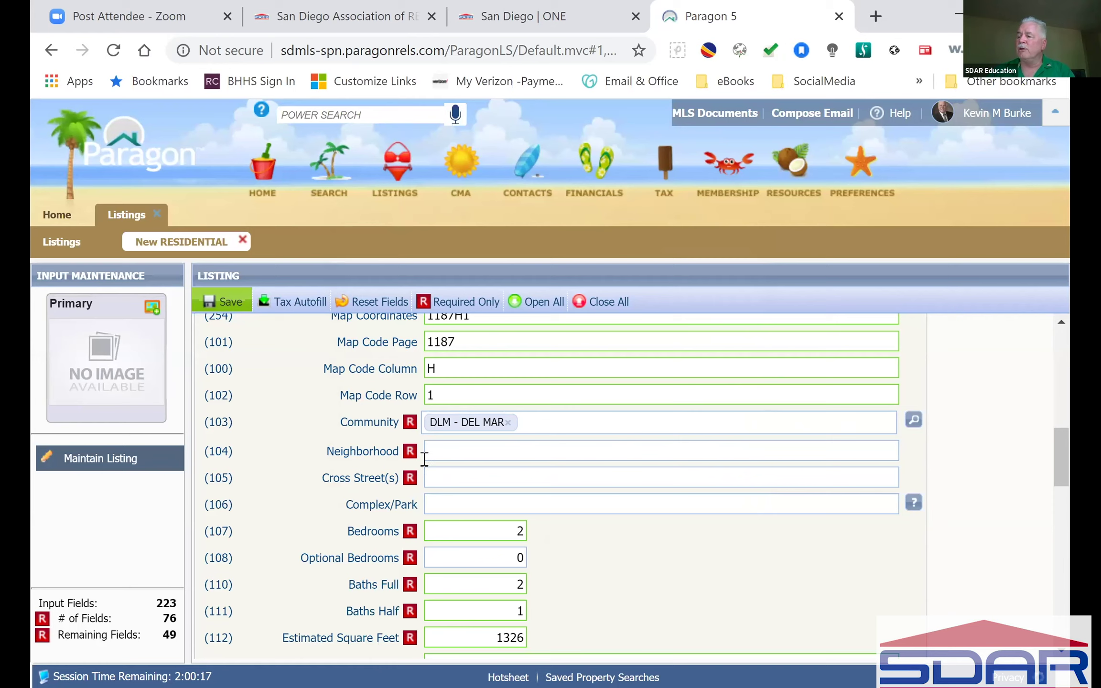
Step: Enter 'Spindrift Del Mar' as the Neighborhood
click(517, 455)
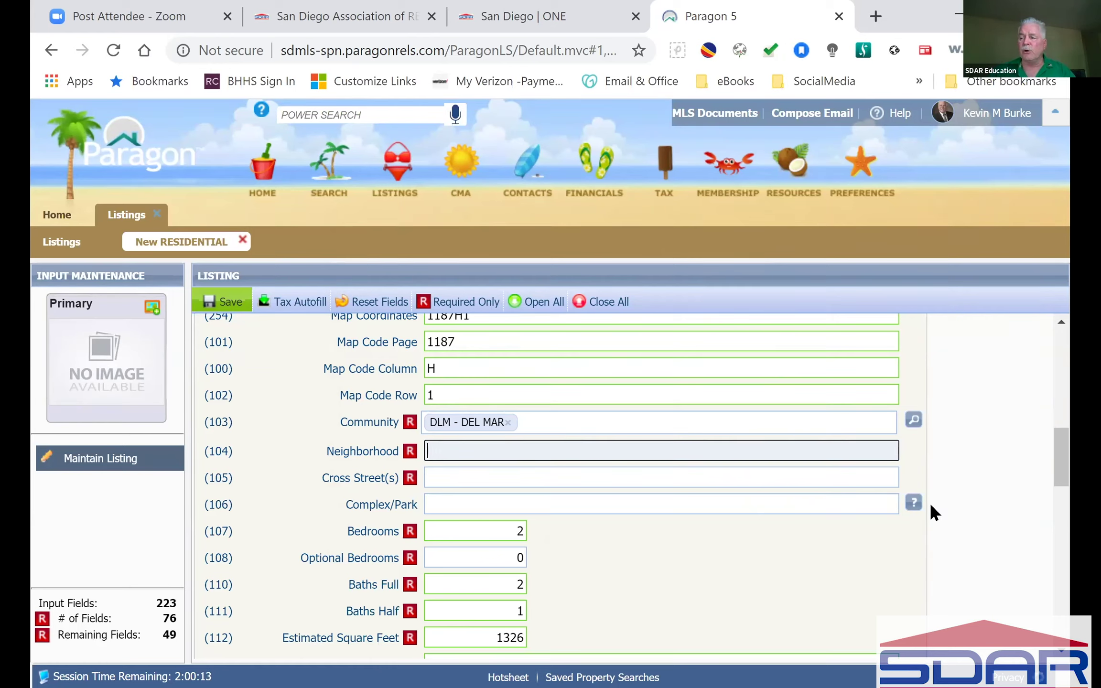
text(Spindrif)
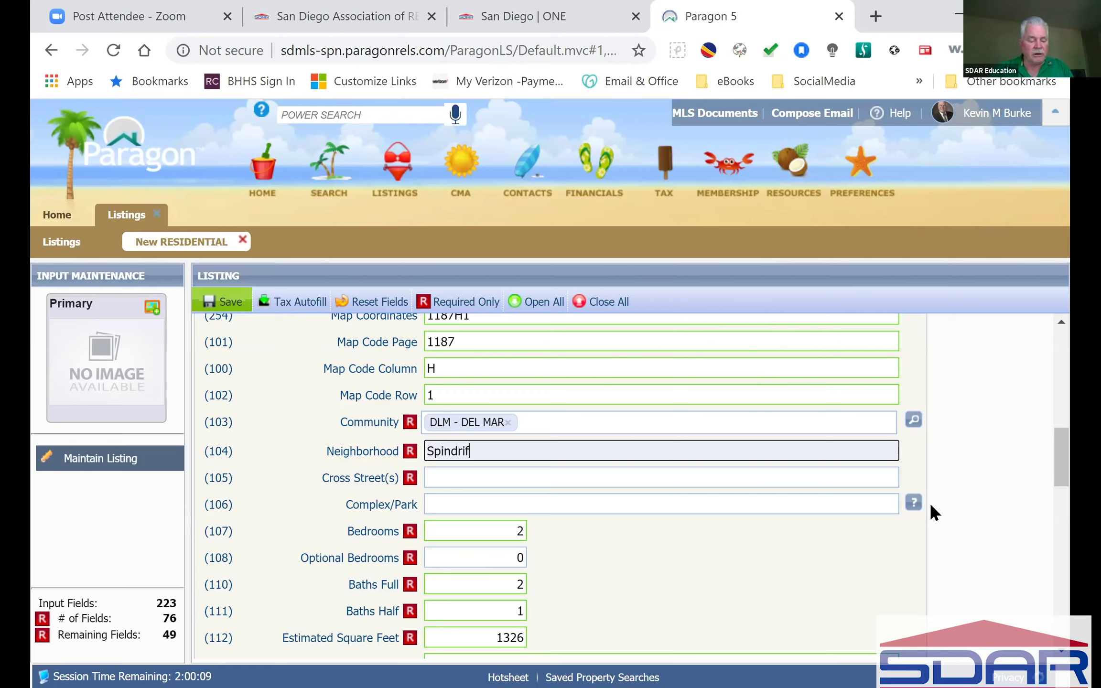
text(t Del Mar)
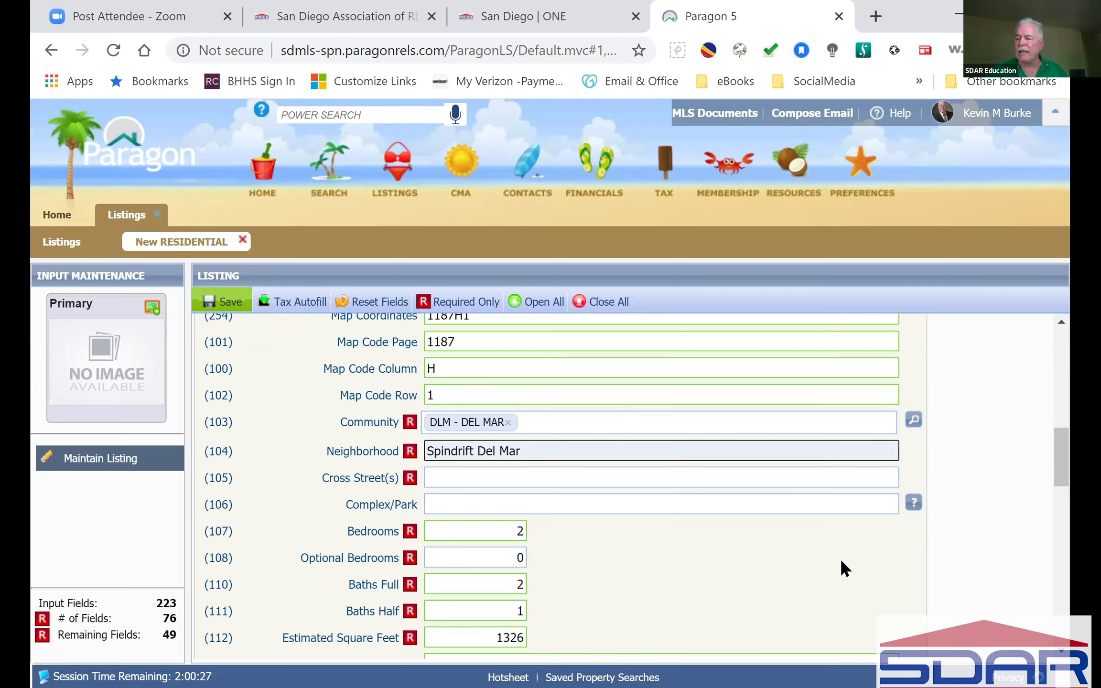
key(alt+Tab)
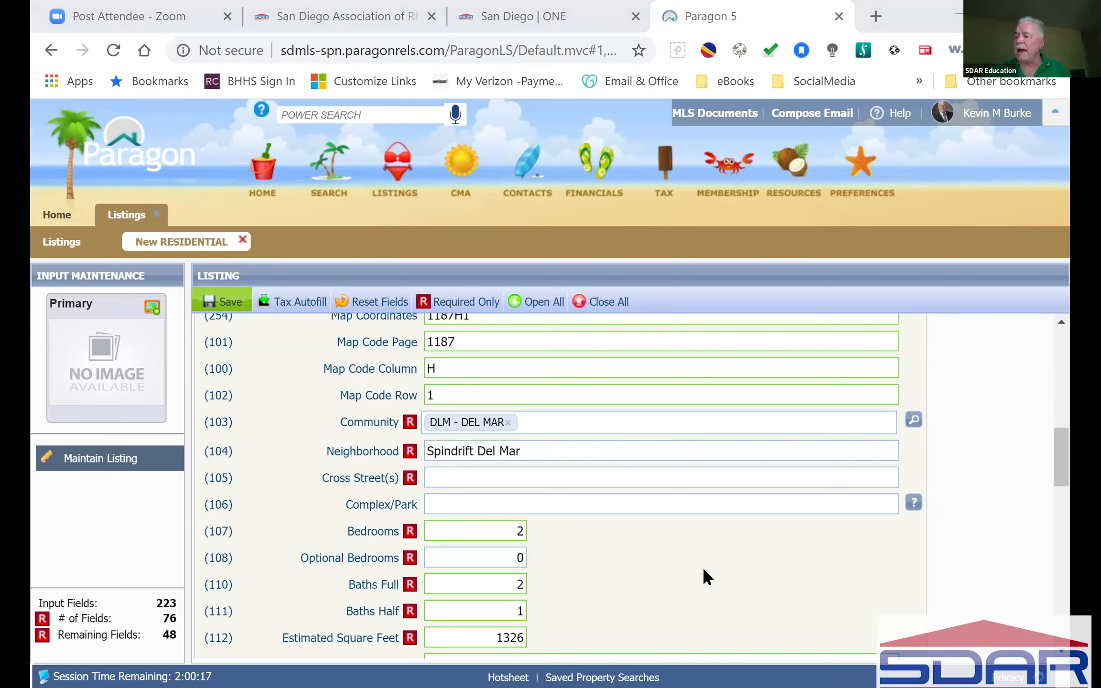
Step: Enter 'San Andres' as the Cross Street(s)
click(622, 477)
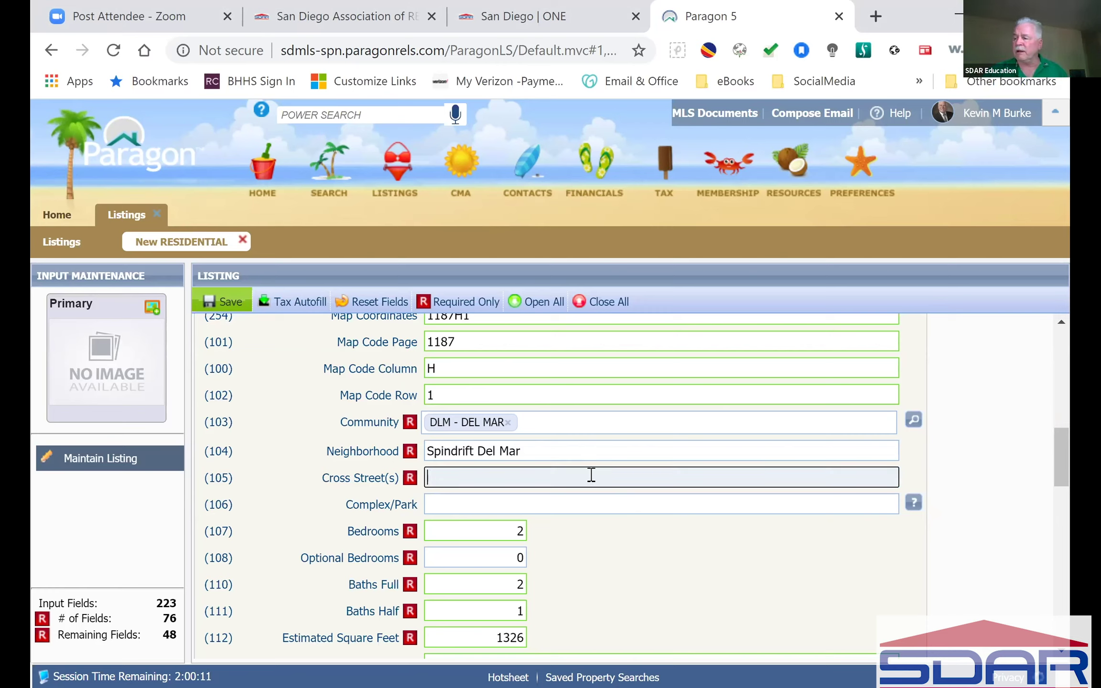
text(S)
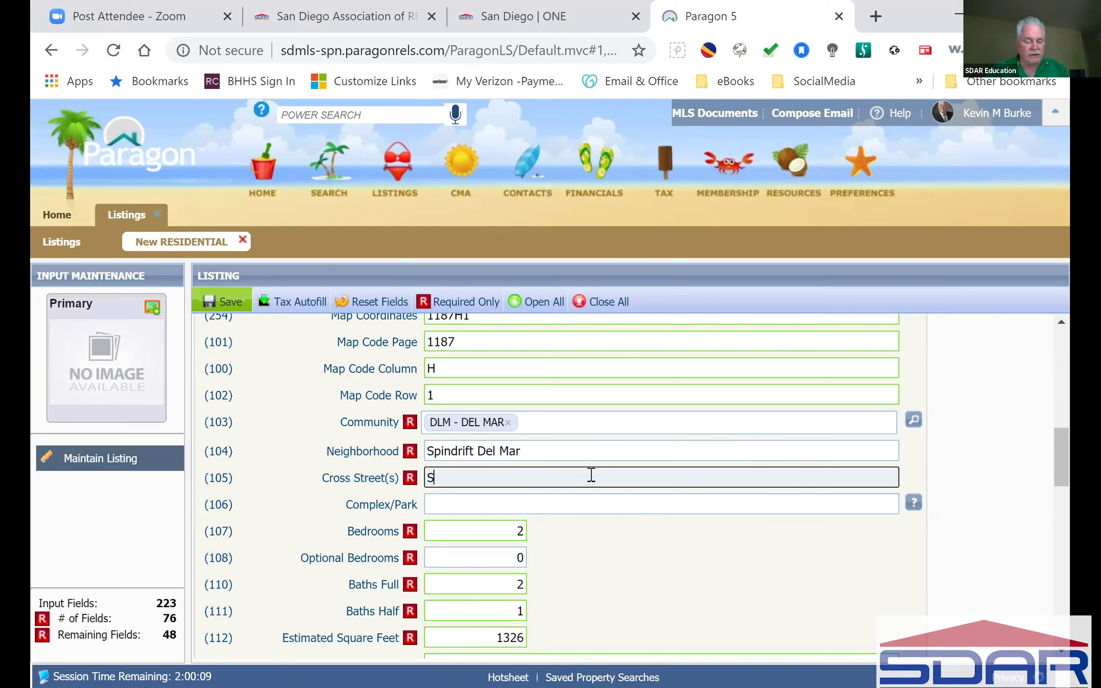
text(an Andres)
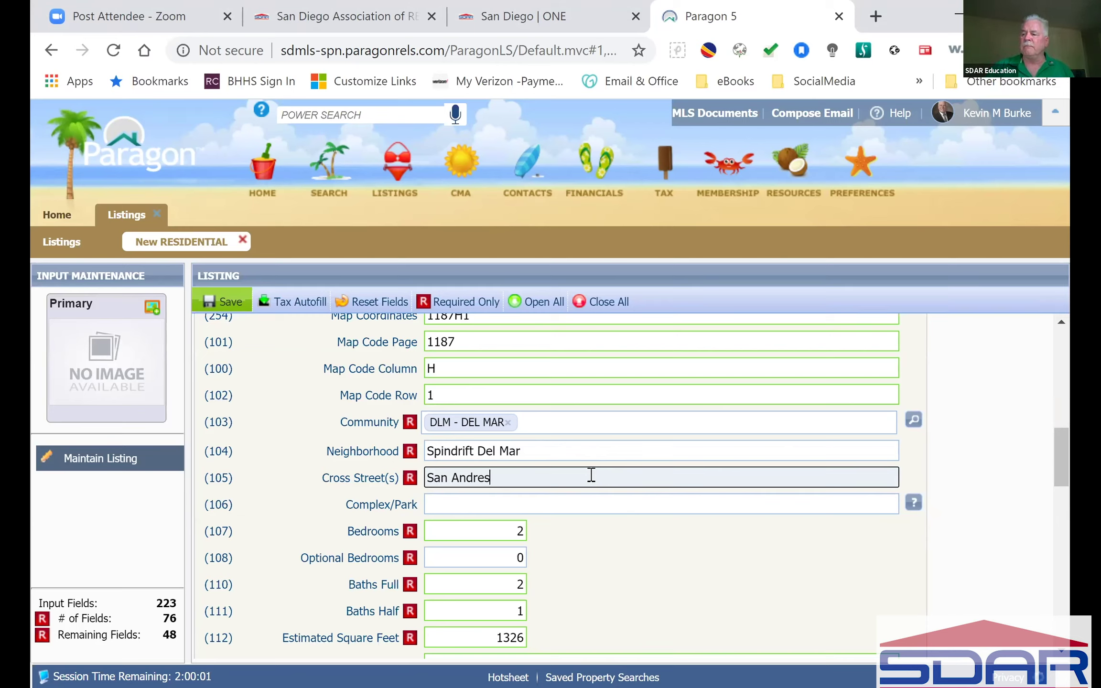
click(596, 550)
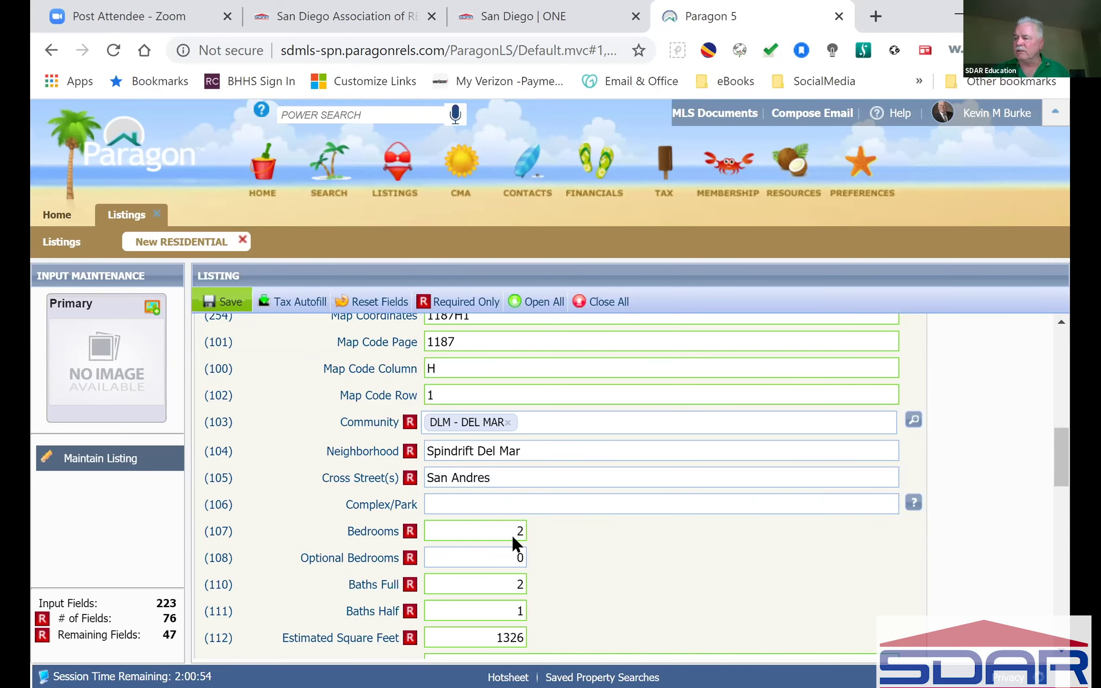
Step: Enter 10 in Comp. to Buyers Broker % and try 100000 in the $ field
scroll(620, 552, down, 1)
scroll(618, 550, down, 1)
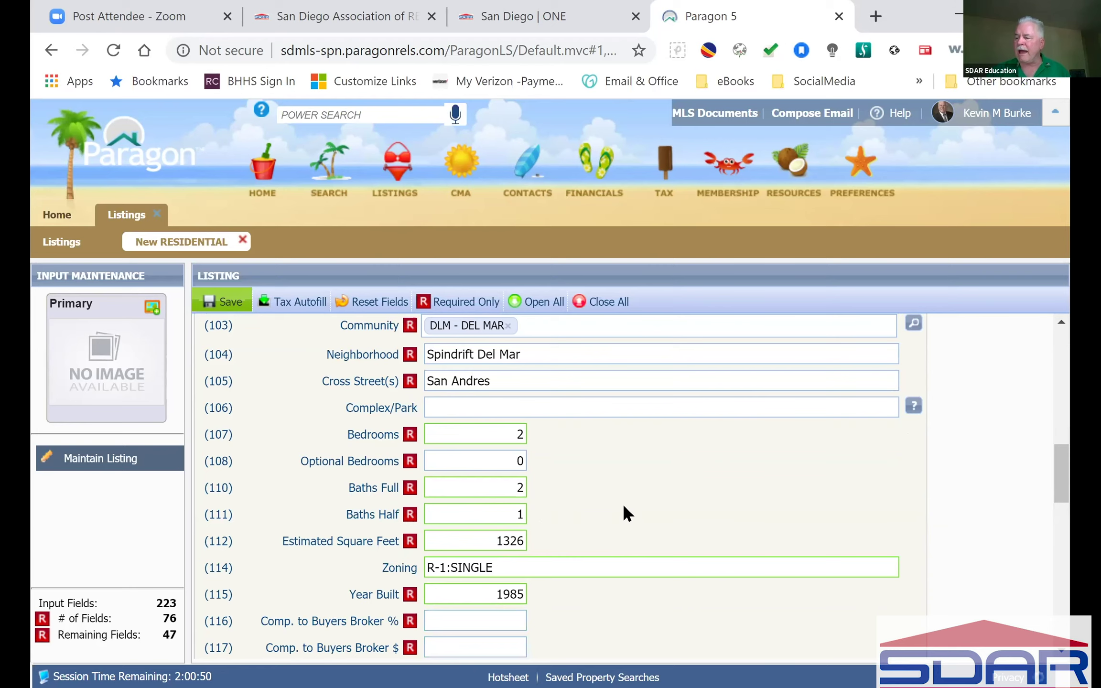
scroll(622, 505, down, 4)
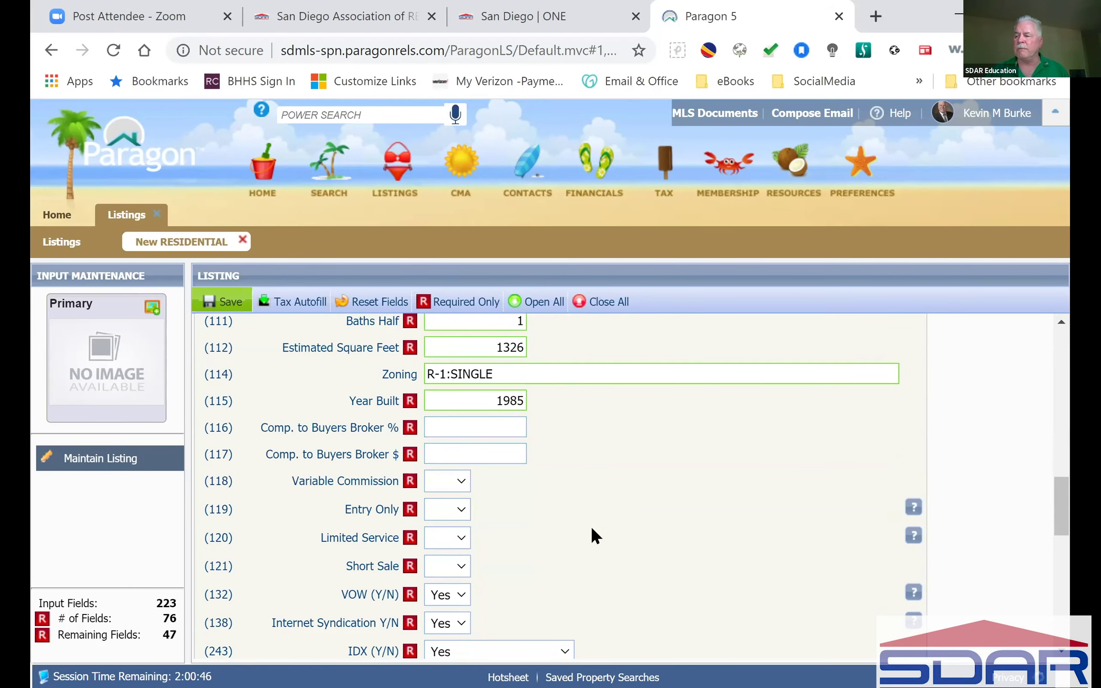
click(442, 432)
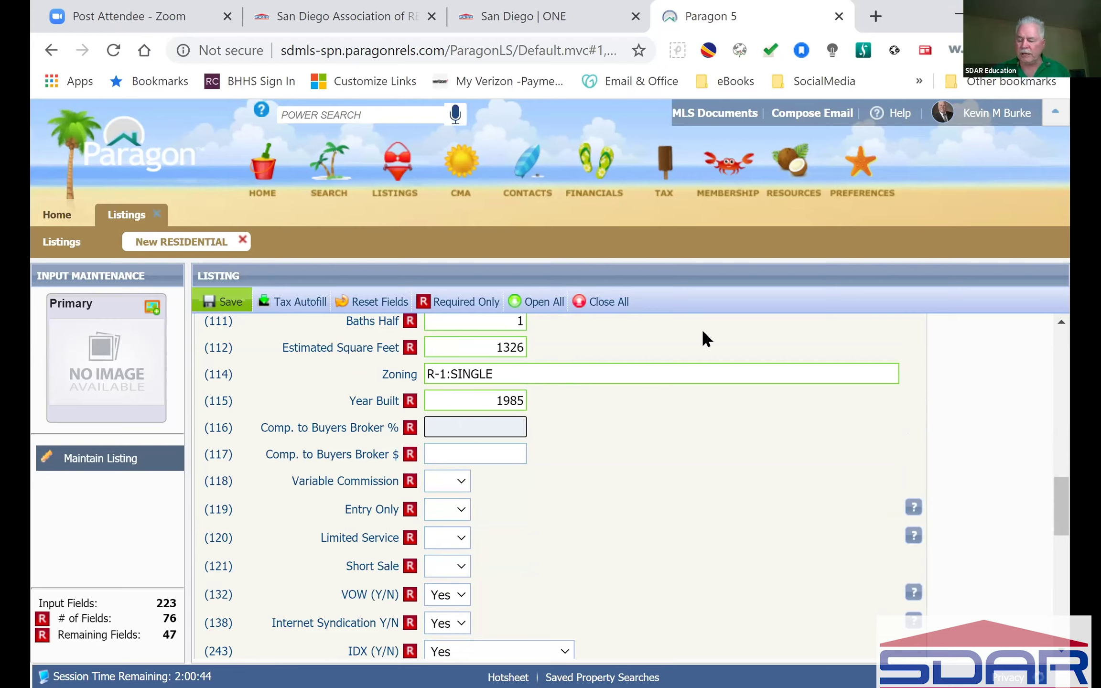
text(10)
click(613, 550)
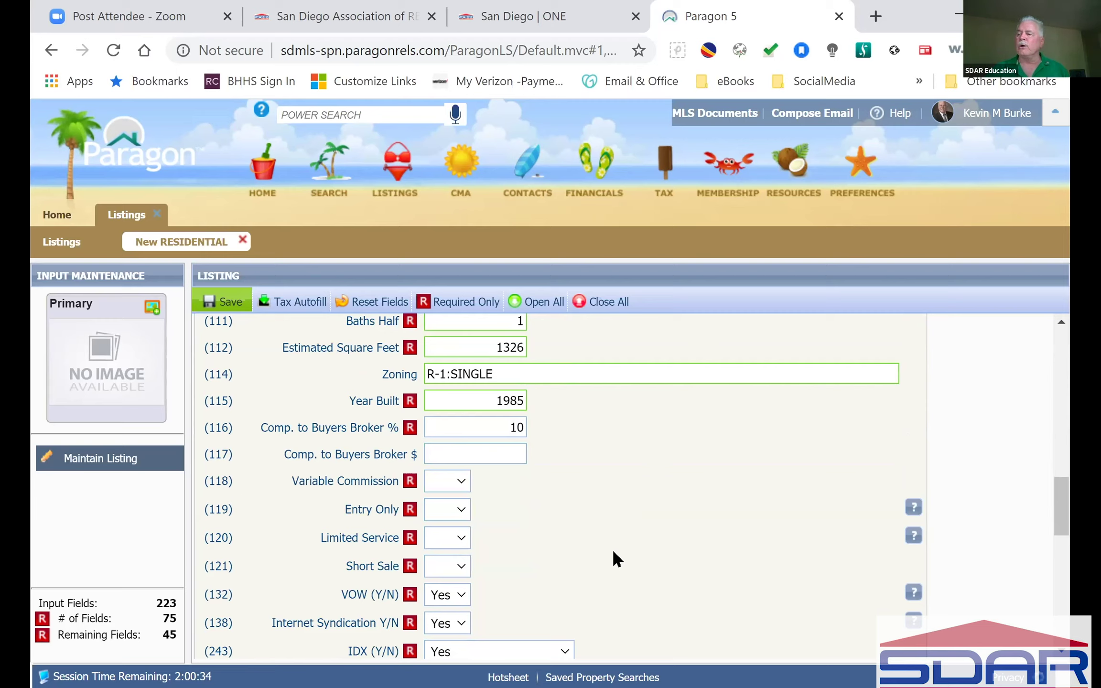
click(450, 451)
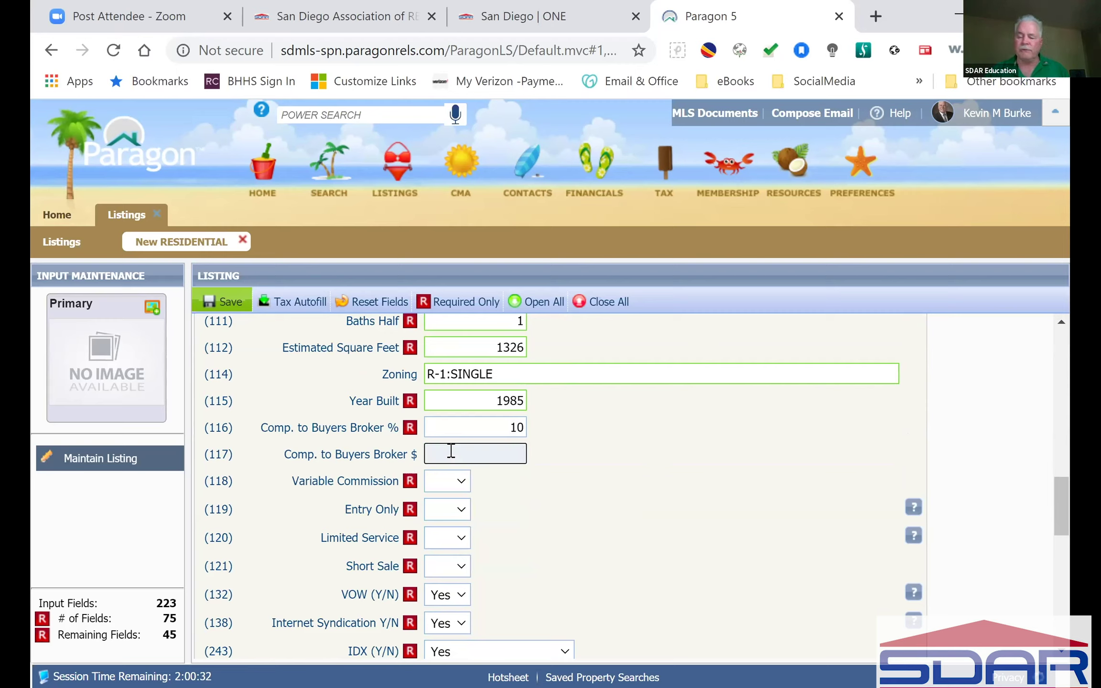
text(100000)
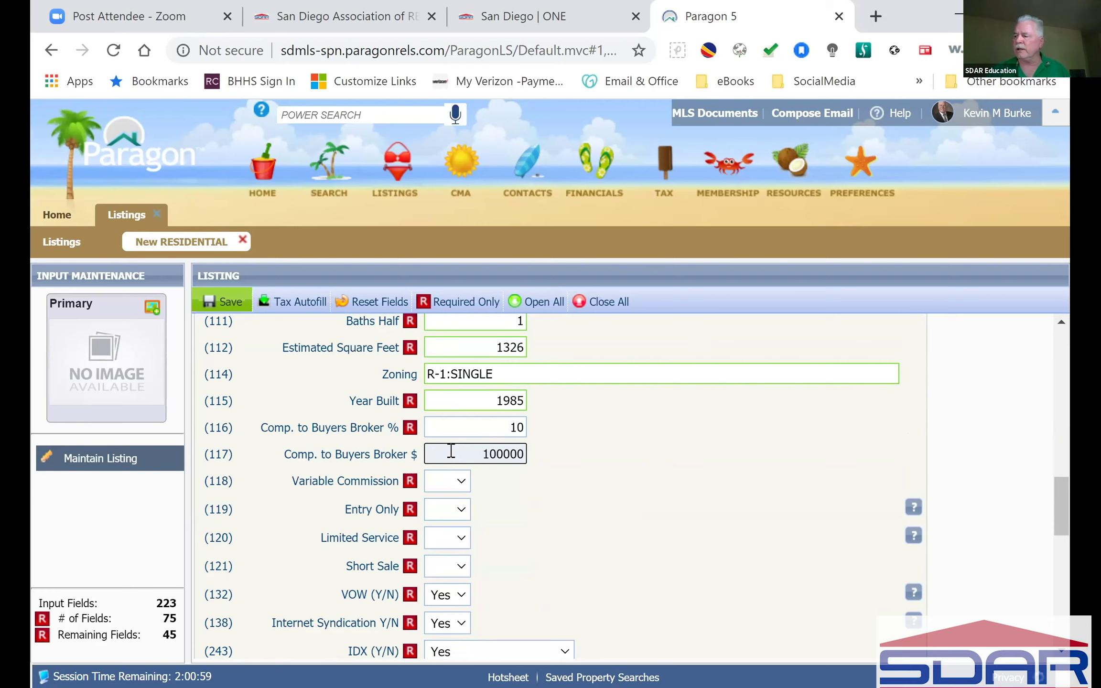
Step: Clear both compensation fields, then re-enter 10 percent with the dollar amount left empty
double_click(510, 427)
key(BackSpace)
click(621, 433)
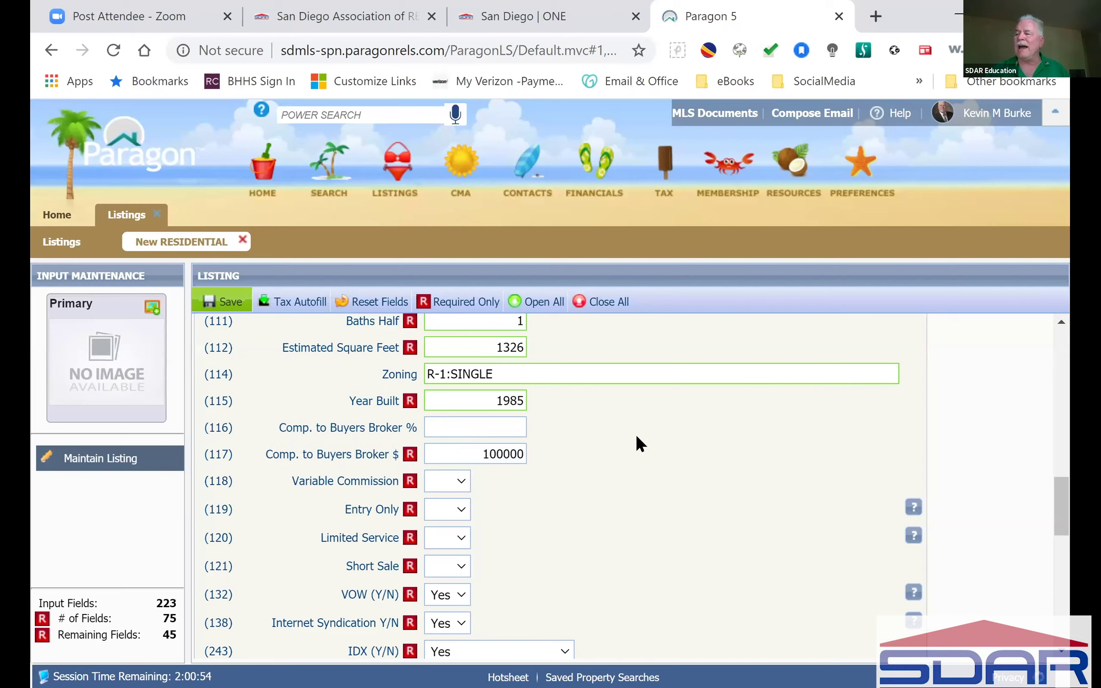
double_click(483, 454)
key(BackSpace)
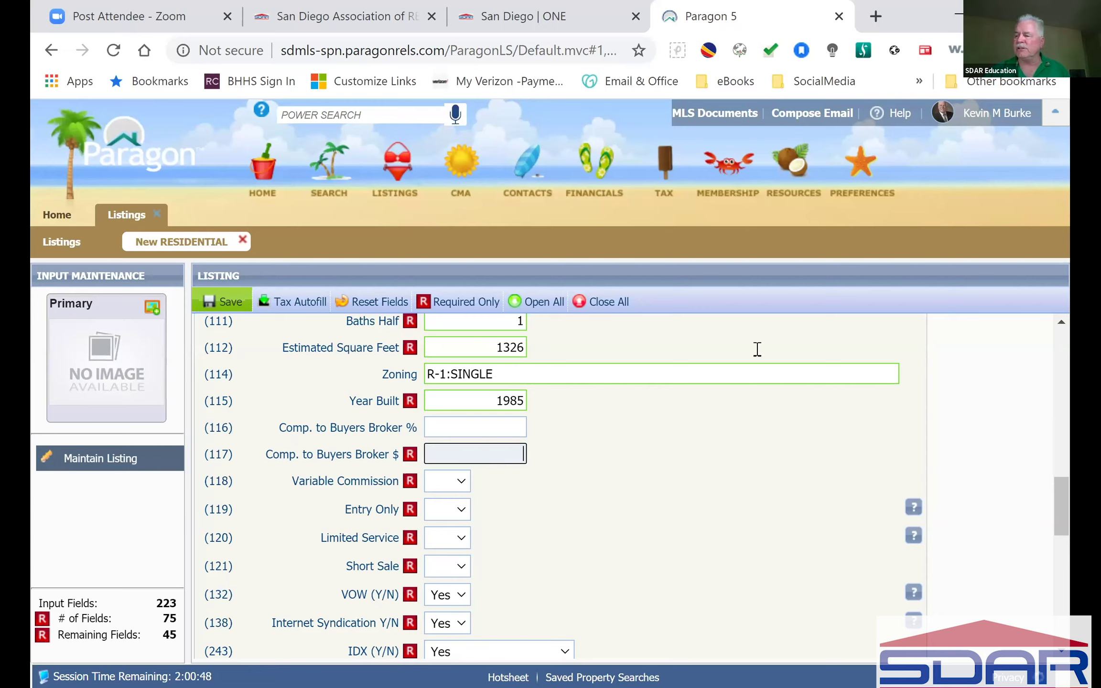
click(520, 425)
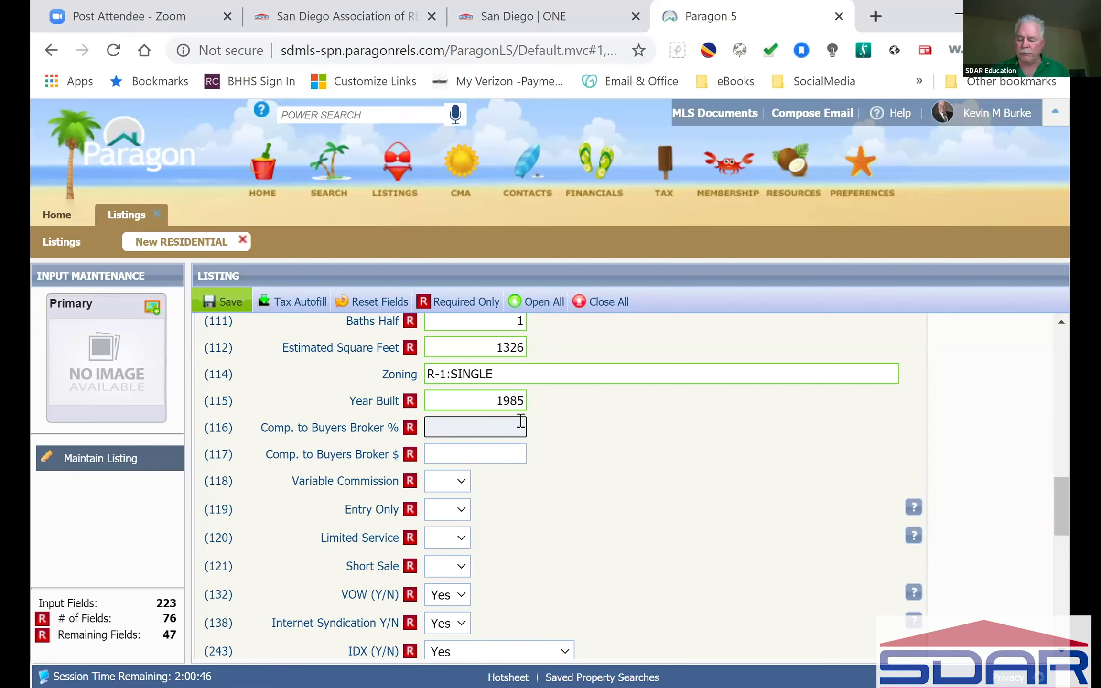
text(10)
click(634, 463)
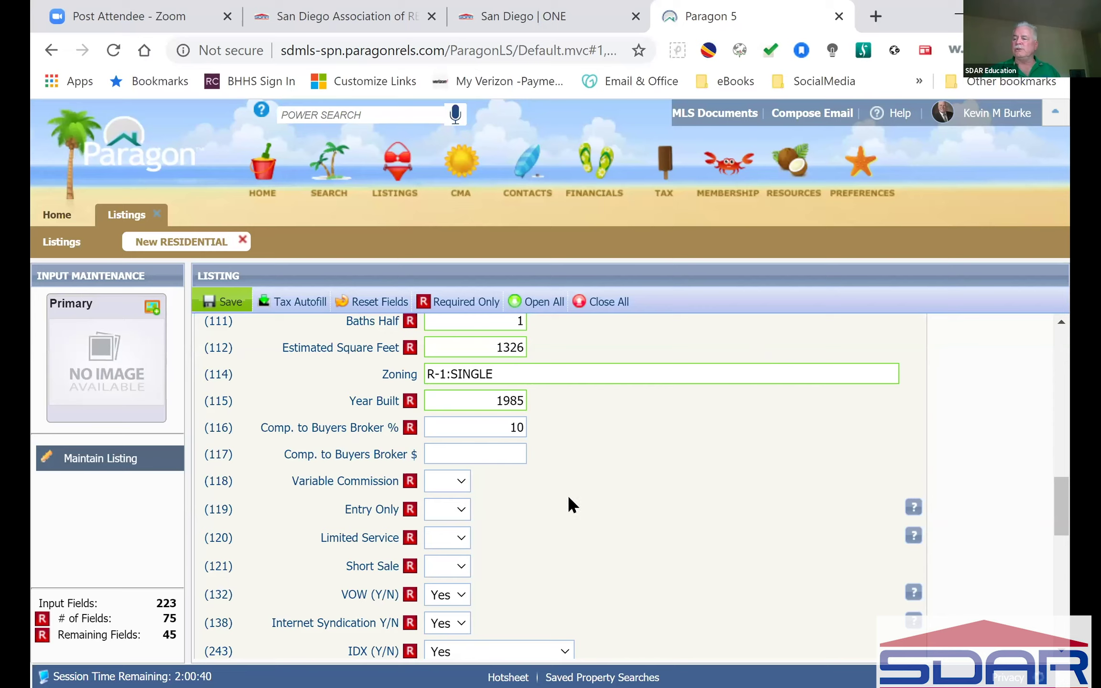
click(461, 487)
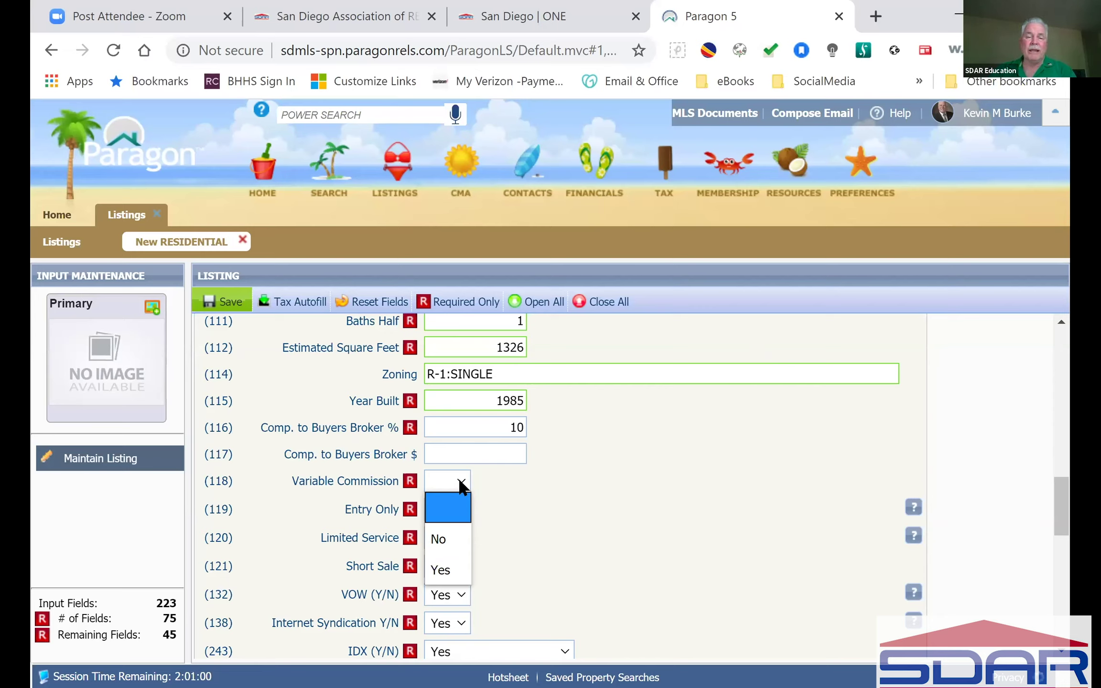
click(458, 537)
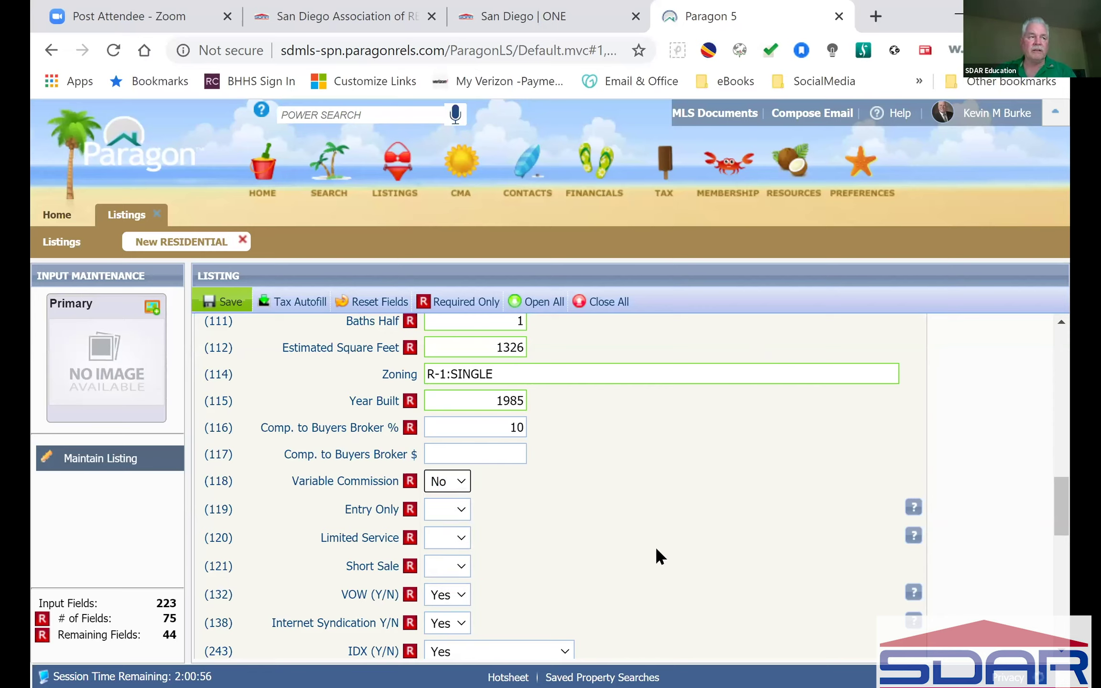
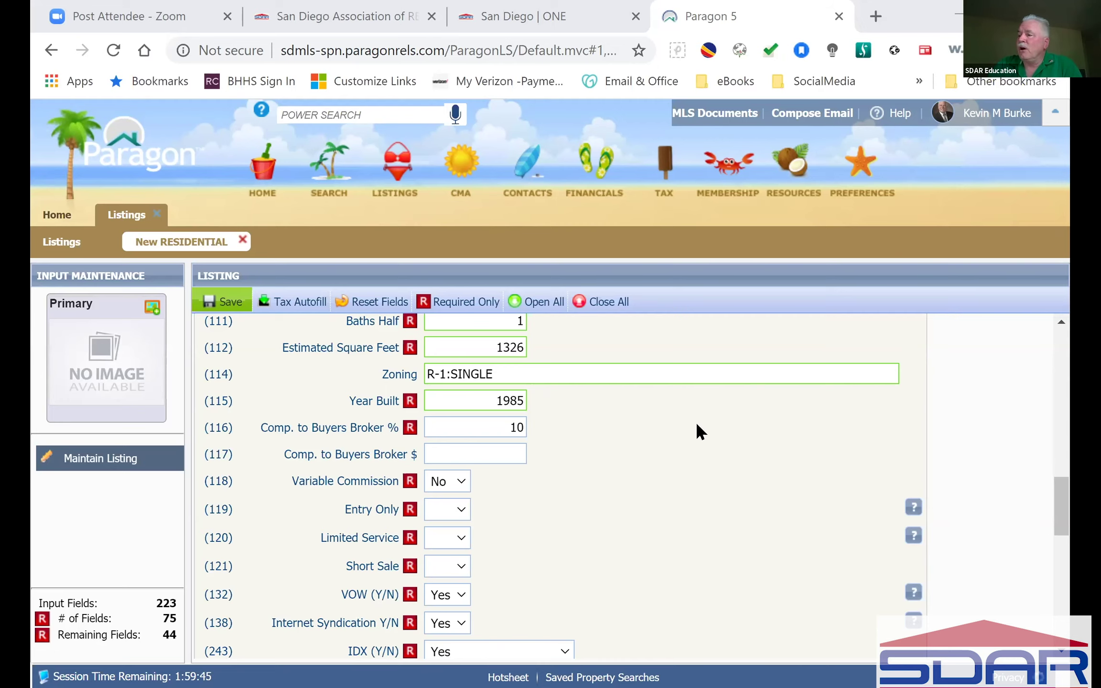
Step: Check the available save options for the listing
scroll(695, 420, up, 10)
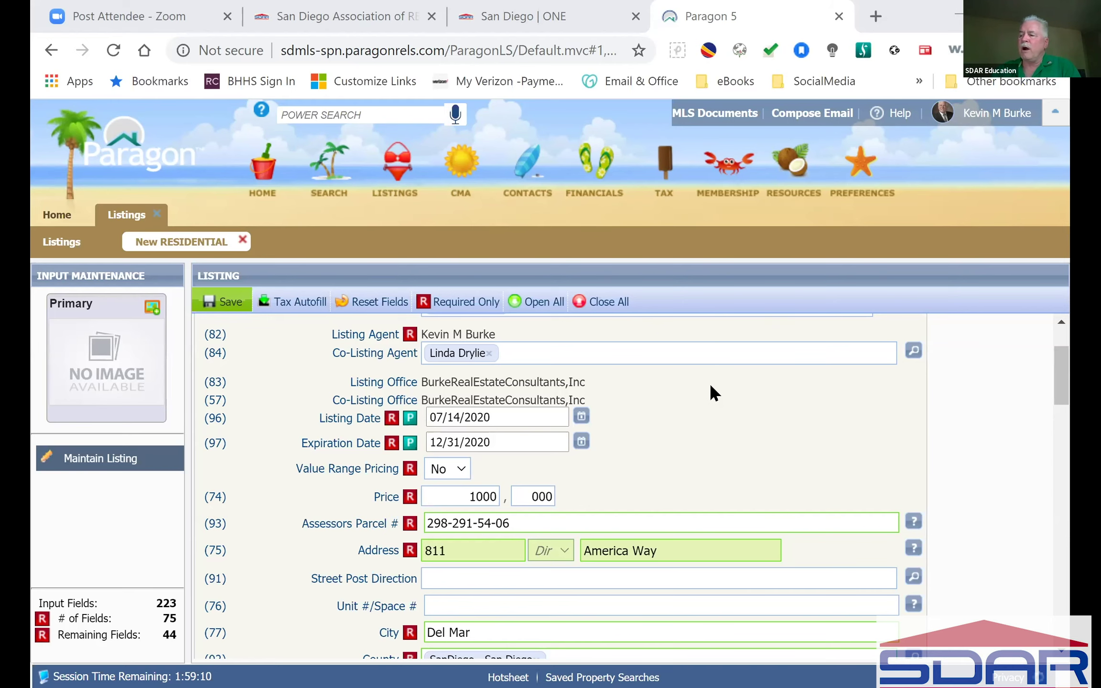
scroll(710, 386, down, 2)
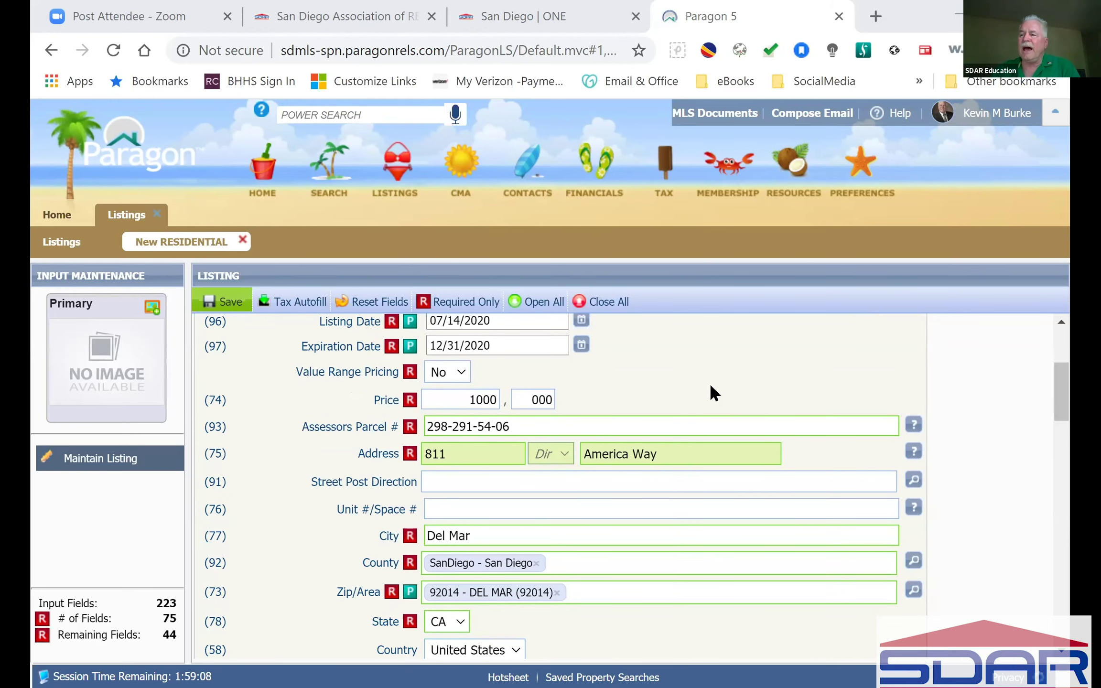
click(228, 303)
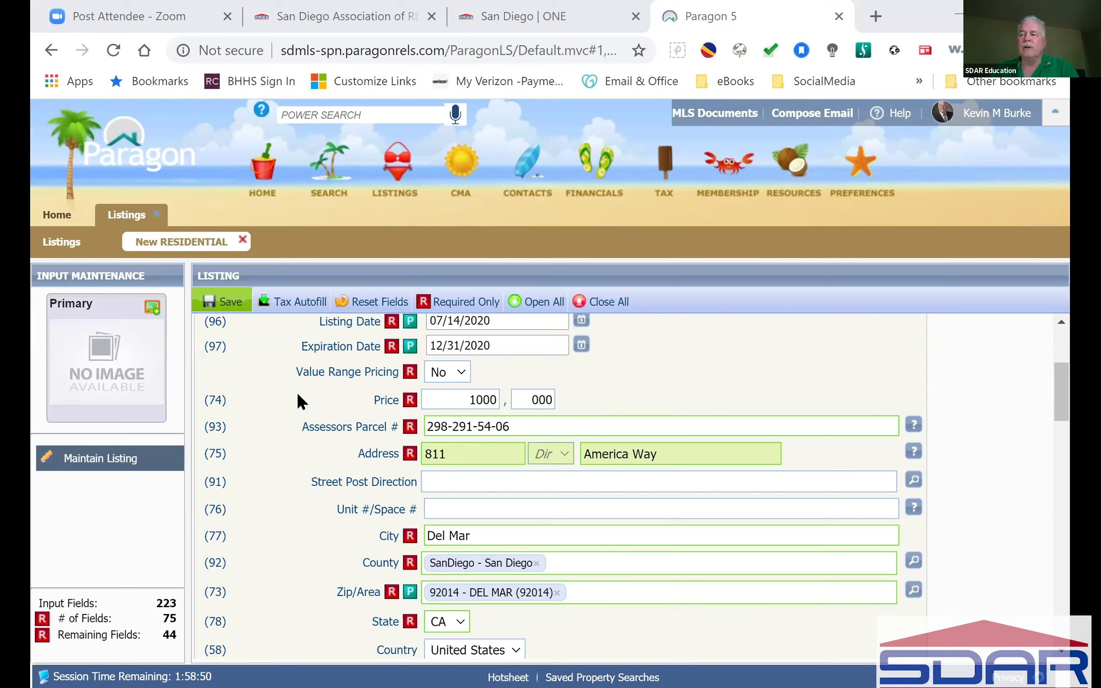
mouse_move(222, 302)
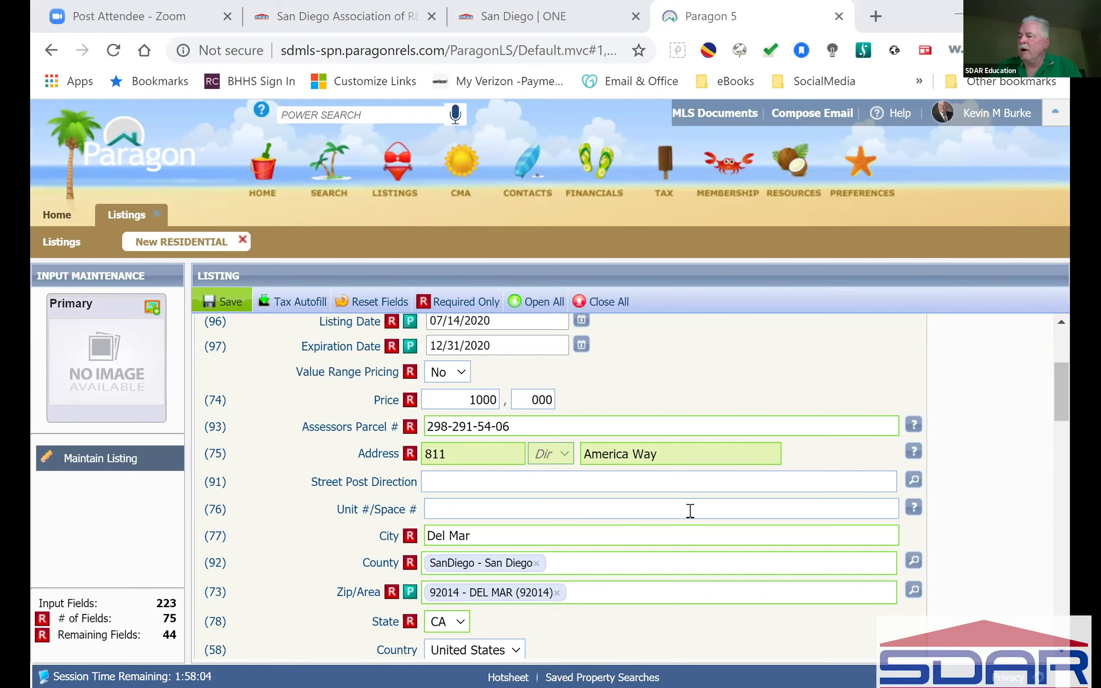
Step: Set Entry Only, Limited Service and Short Sale each to No
scroll(688, 509, down, 5)
scroll(688, 511, down, 5)
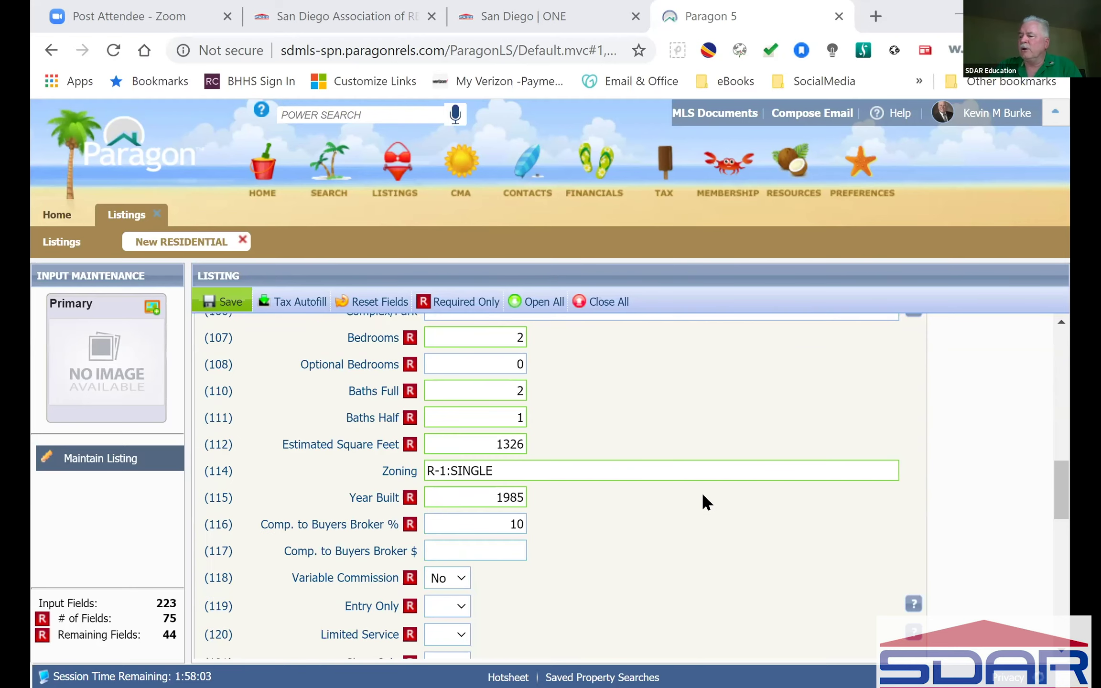
scroll(702, 495, down, 7)
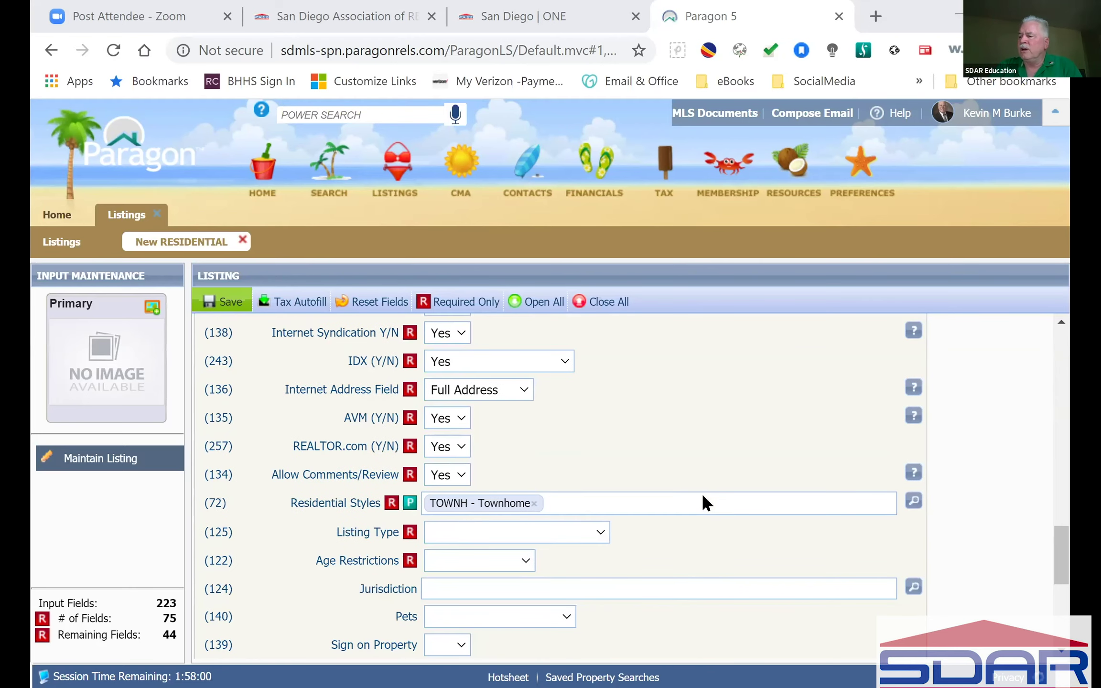
scroll(702, 493, up, 5)
scroll(702, 493, down, 1)
scroll(702, 494, up, 1)
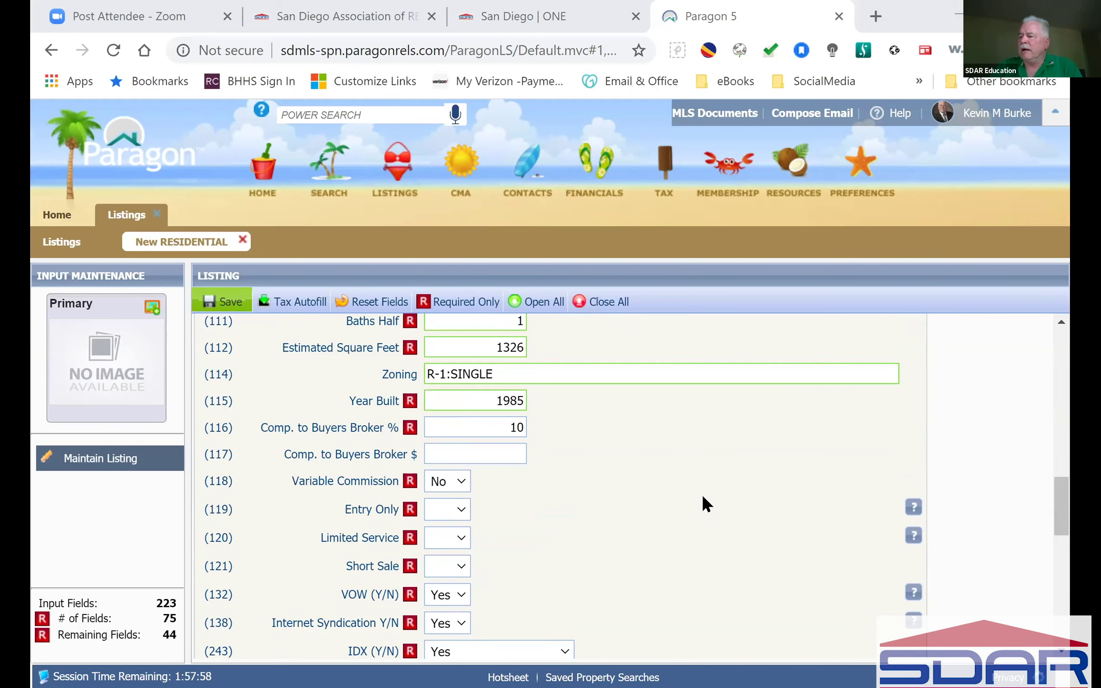
scroll(702, 494, down, 3)
scroll(702, 493, up, 2)
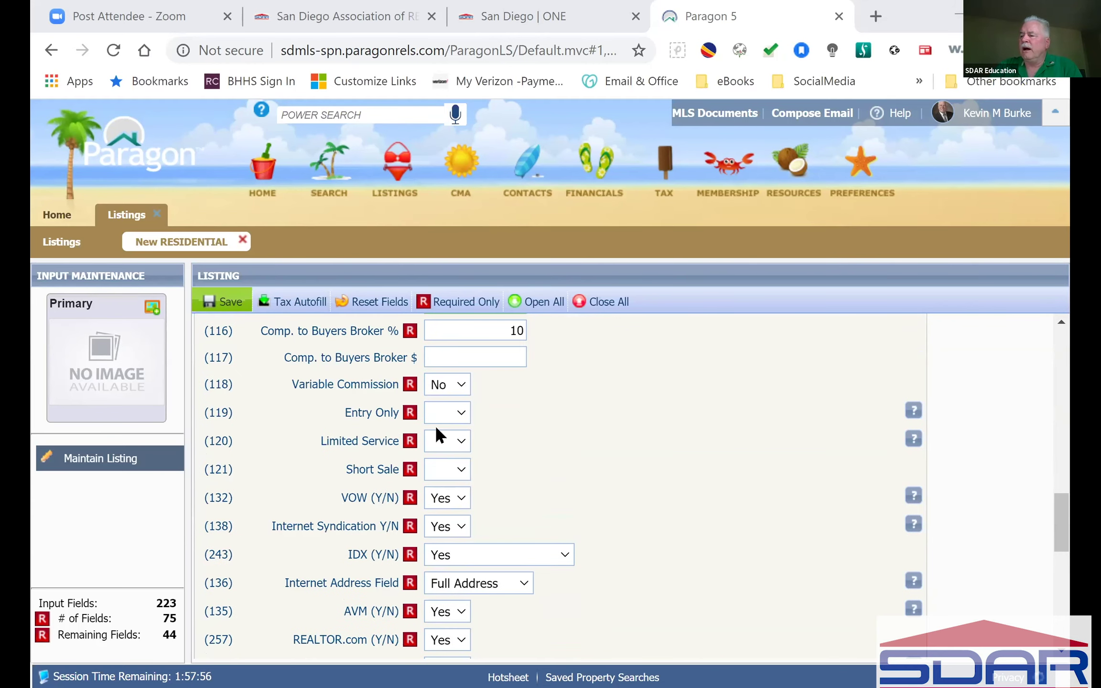
click(459, 407)
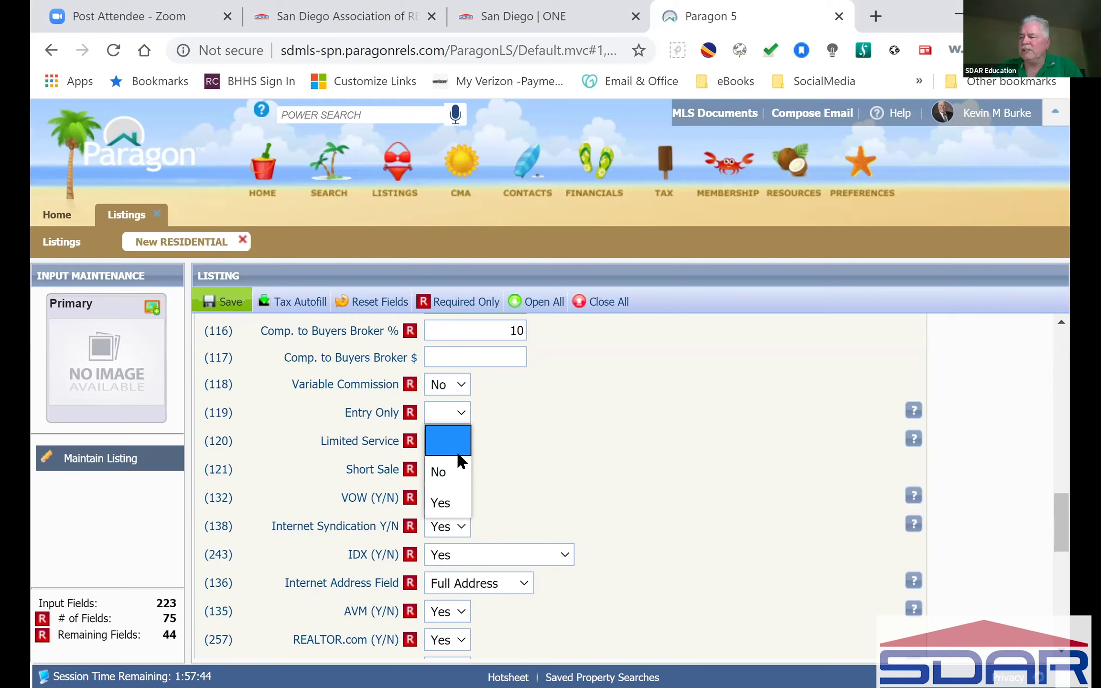
click(449, 462)
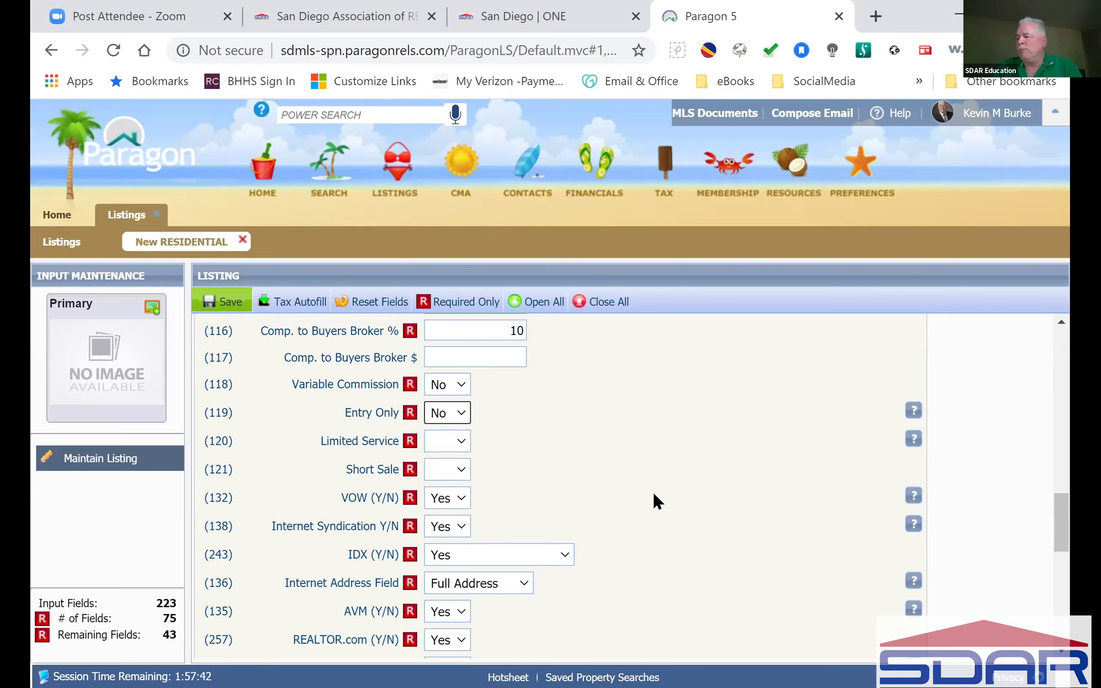
click(457, 441)
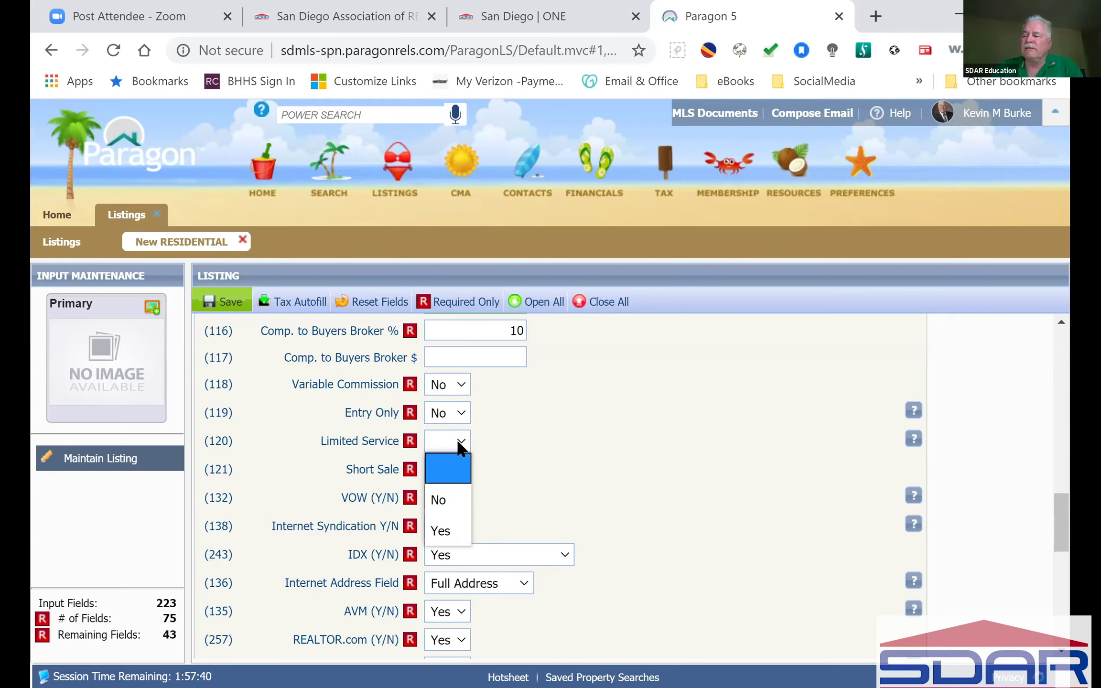
click(449, 501)
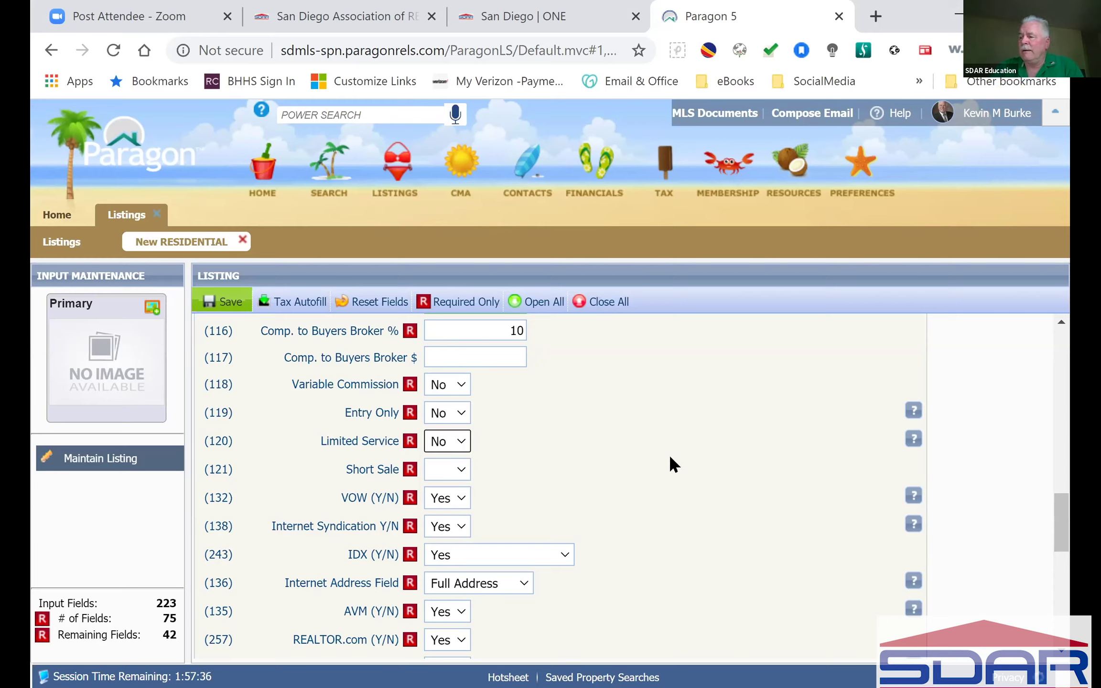
click(455, 469)
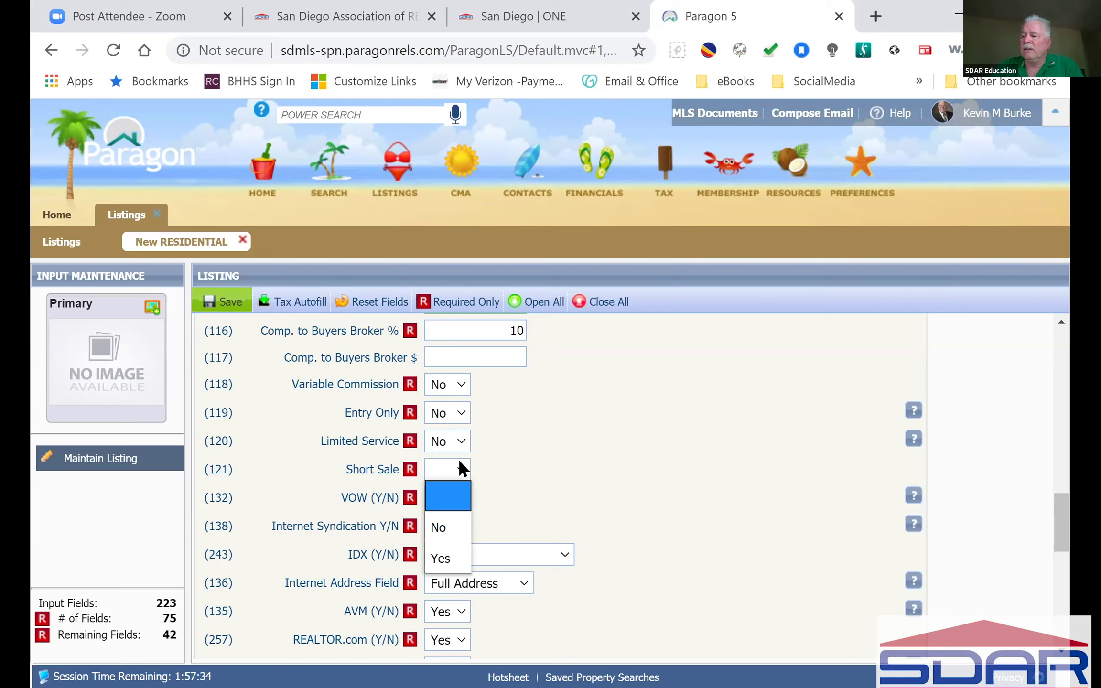
click(454, 527)
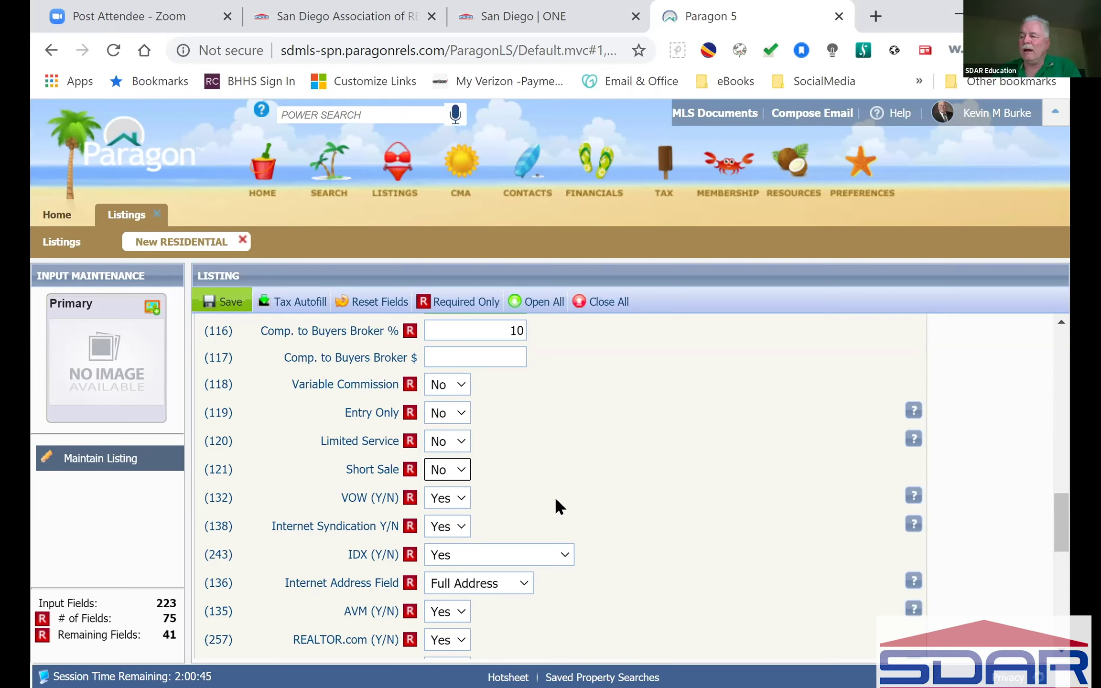
Step: Read the AVM and Allow Comments/Review help tips, then switch to the Dropbox BREC folder
scroll(556, 505, down, 2)
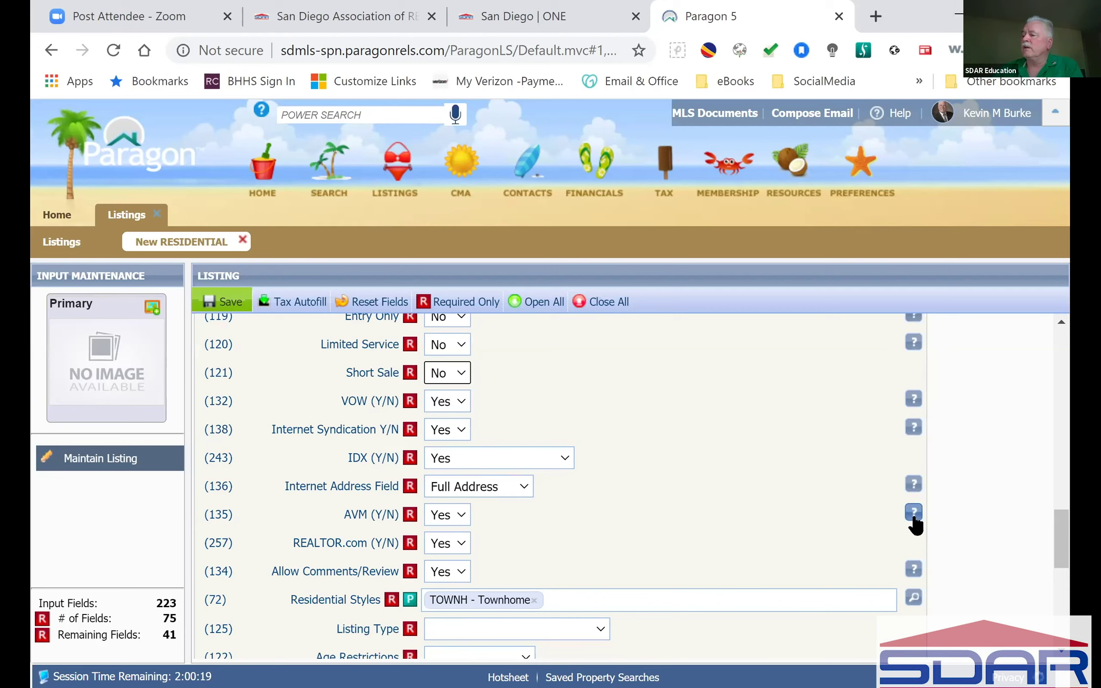
mouse_move(914, 517)
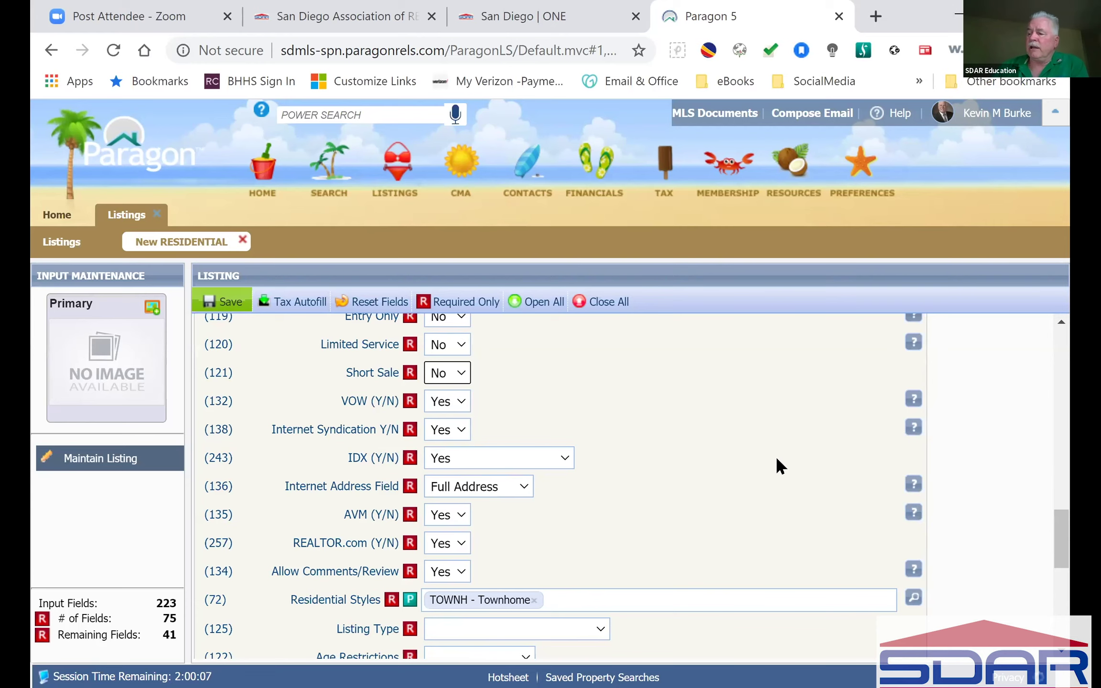
scroll(784, 461, down, 4)
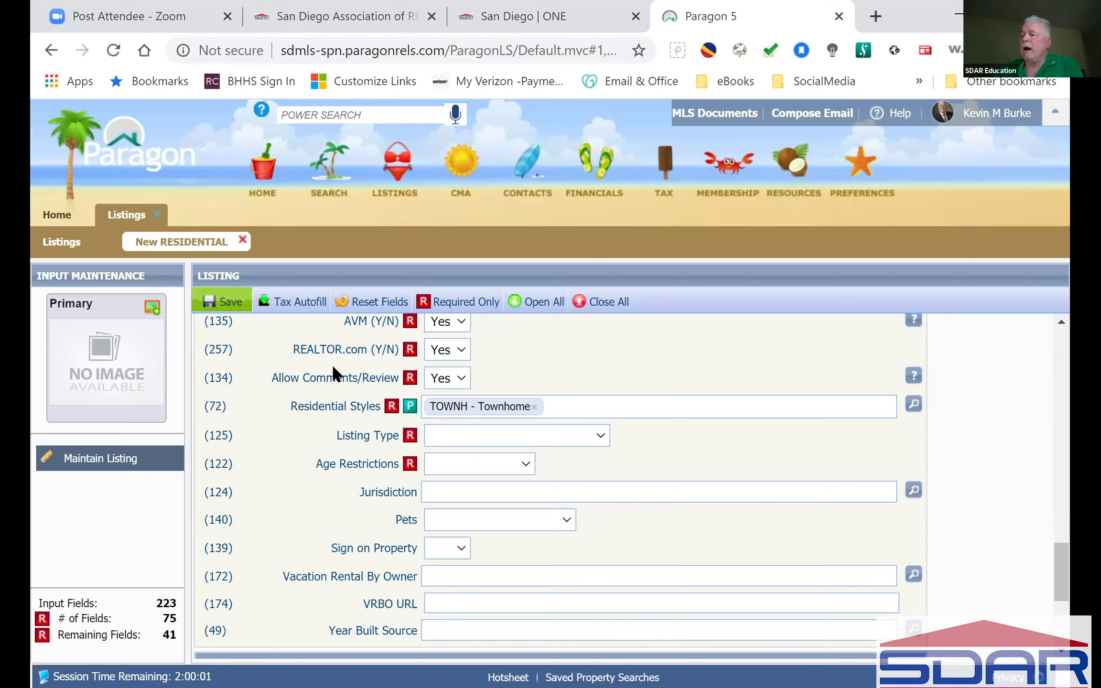
mouse_move(911, 373)
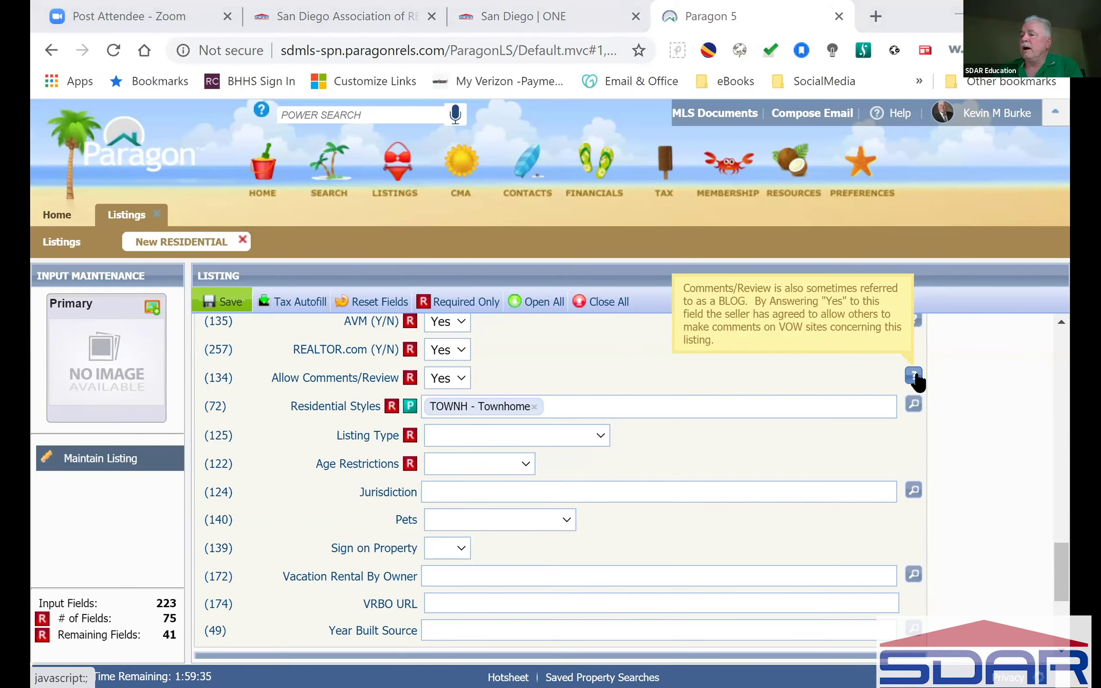
scroll(914, 380, up, 2)
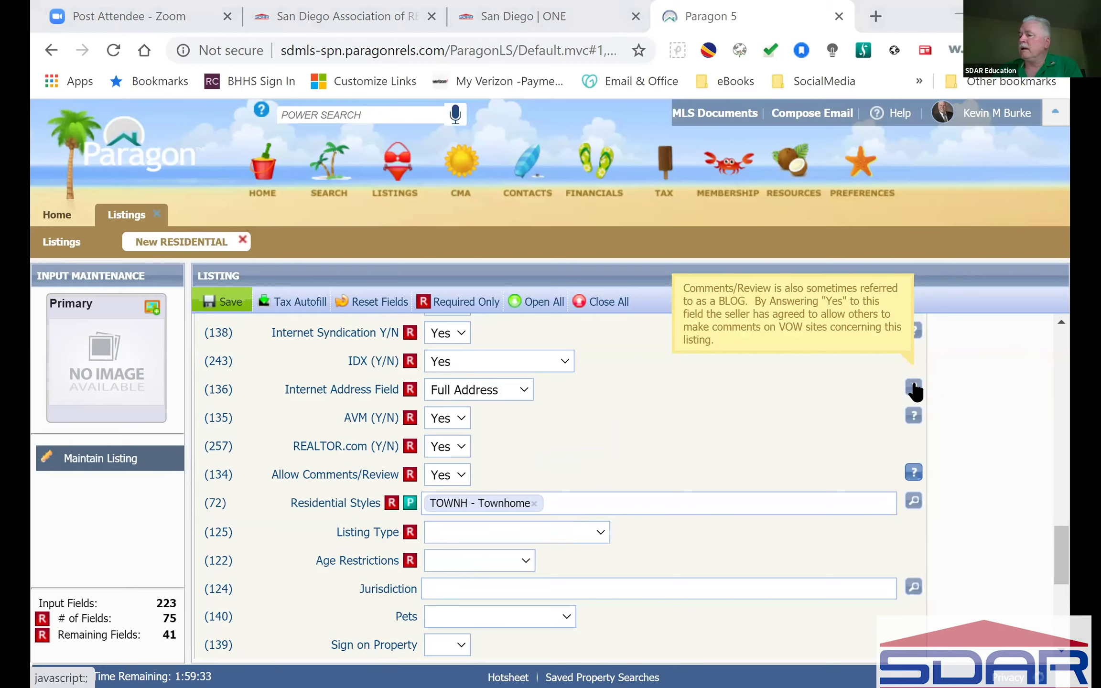
mouse_move(915, 421)
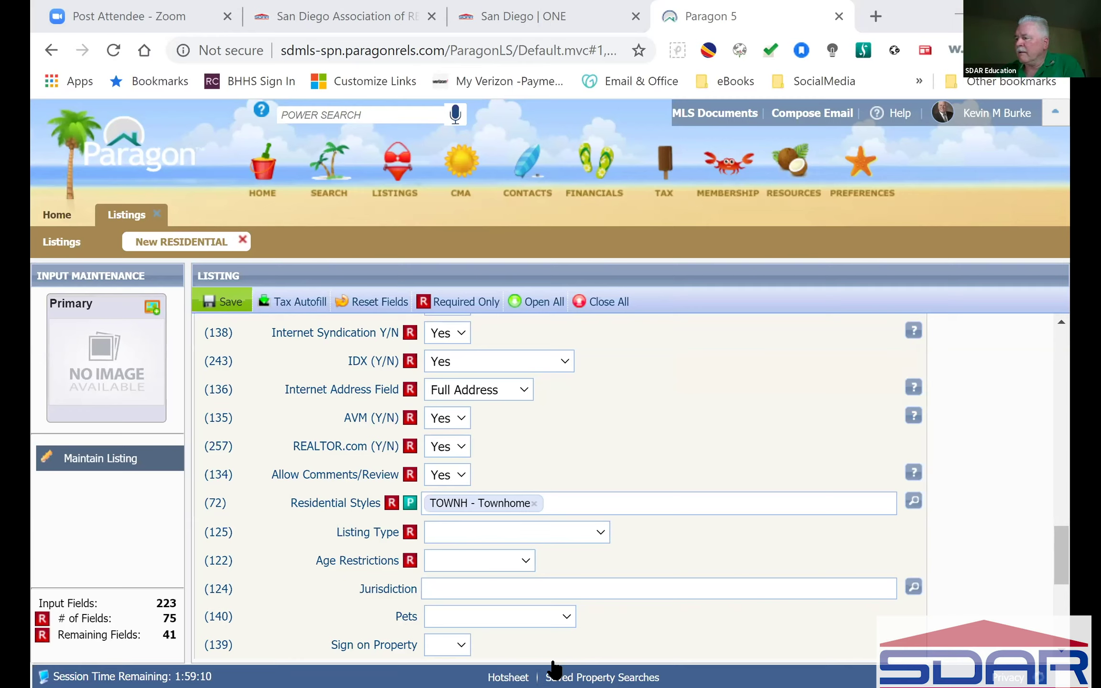
key(alt+Tab)
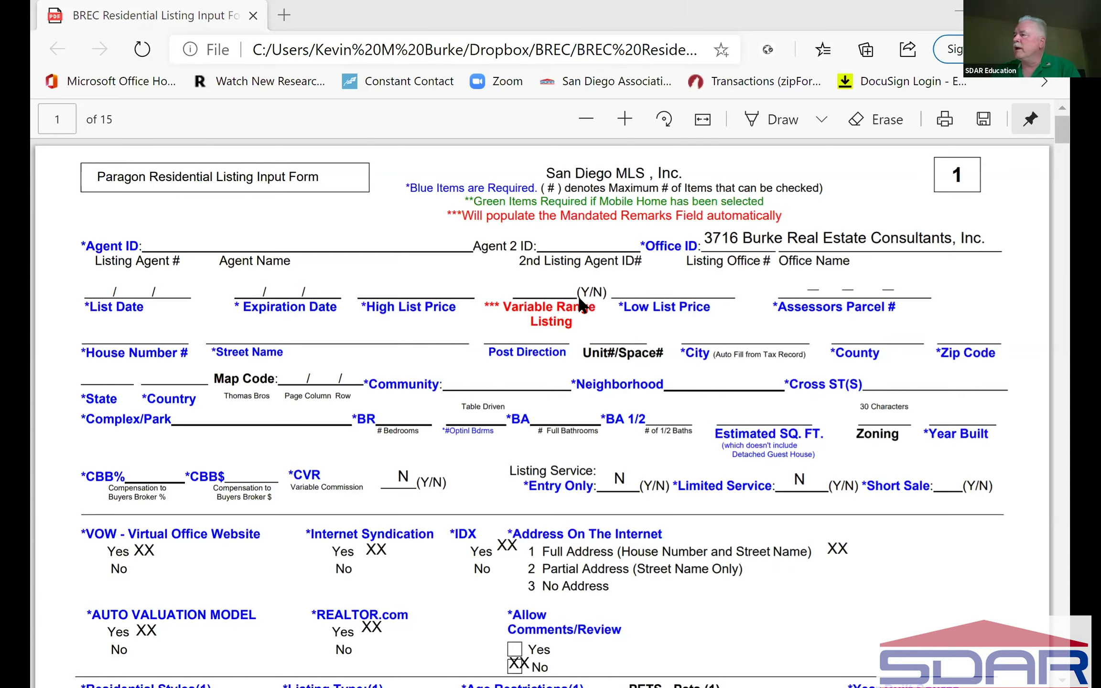
Step: Return to the Paragon listing in Chrome after comparing the BREC input form
key(alt+Tab)
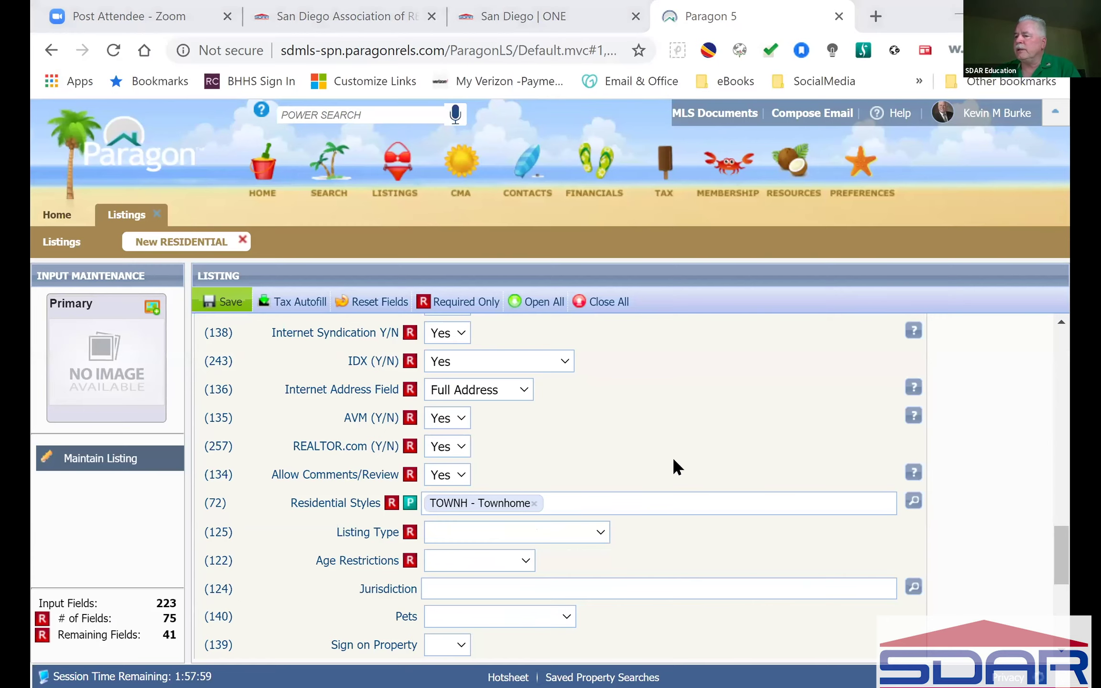
Step: Open the MLS Input Forms folder under MLS Documents, then return to the PDF form
click(709, 113)
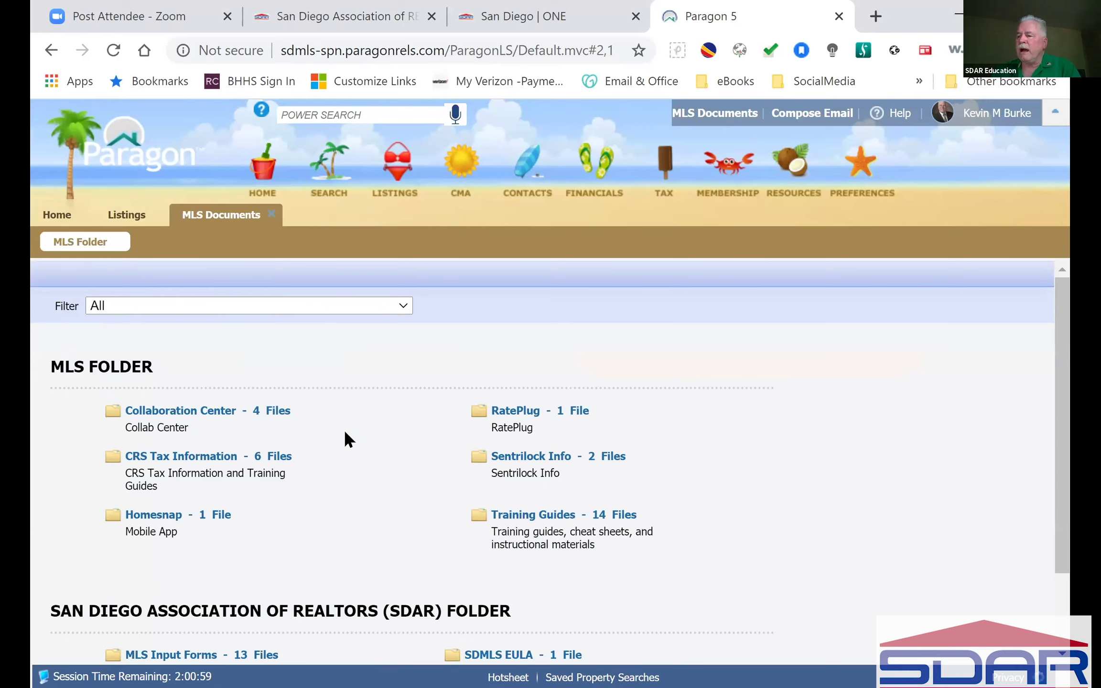
scroll(343, 429, down, 2)
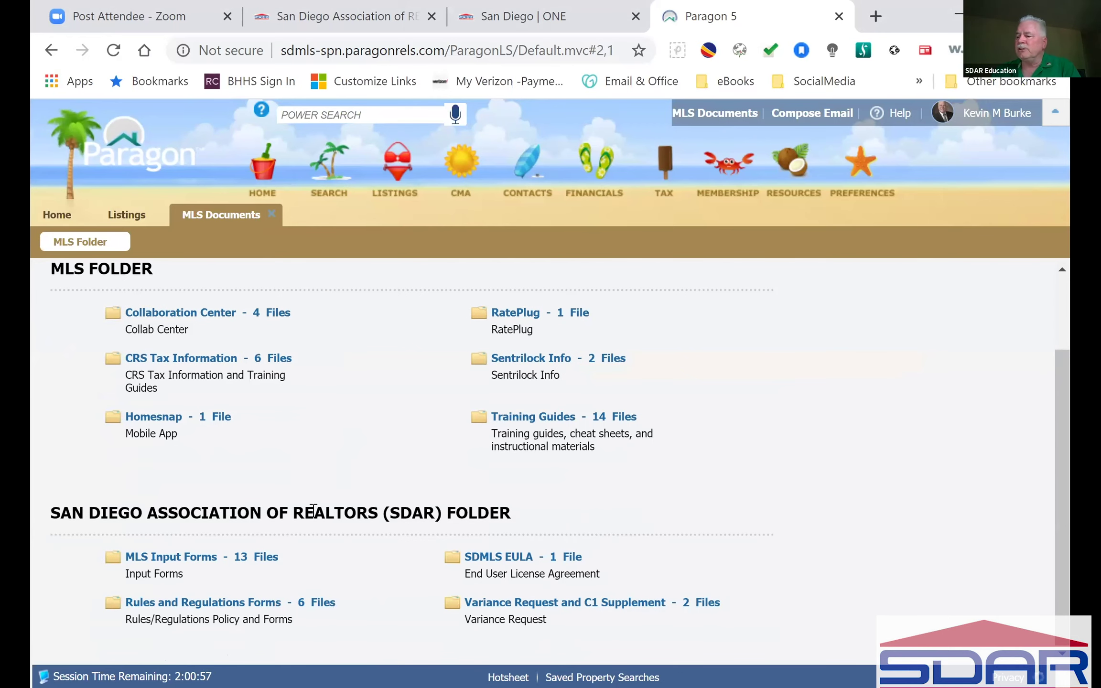
click(189, 557)
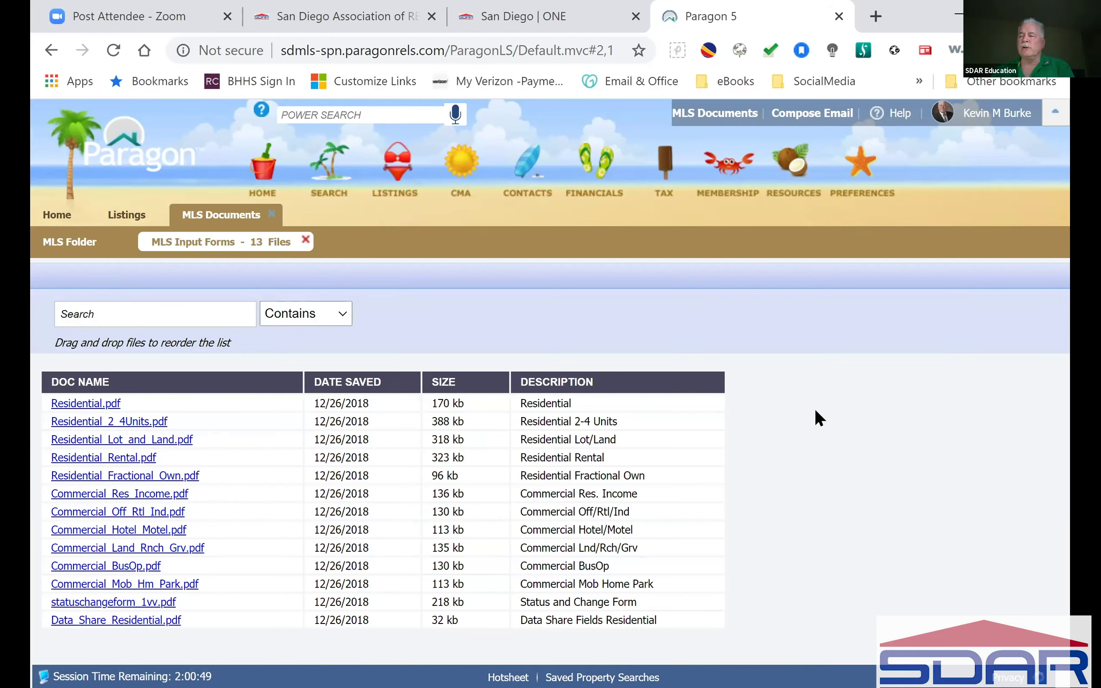
key(alt+Tab)
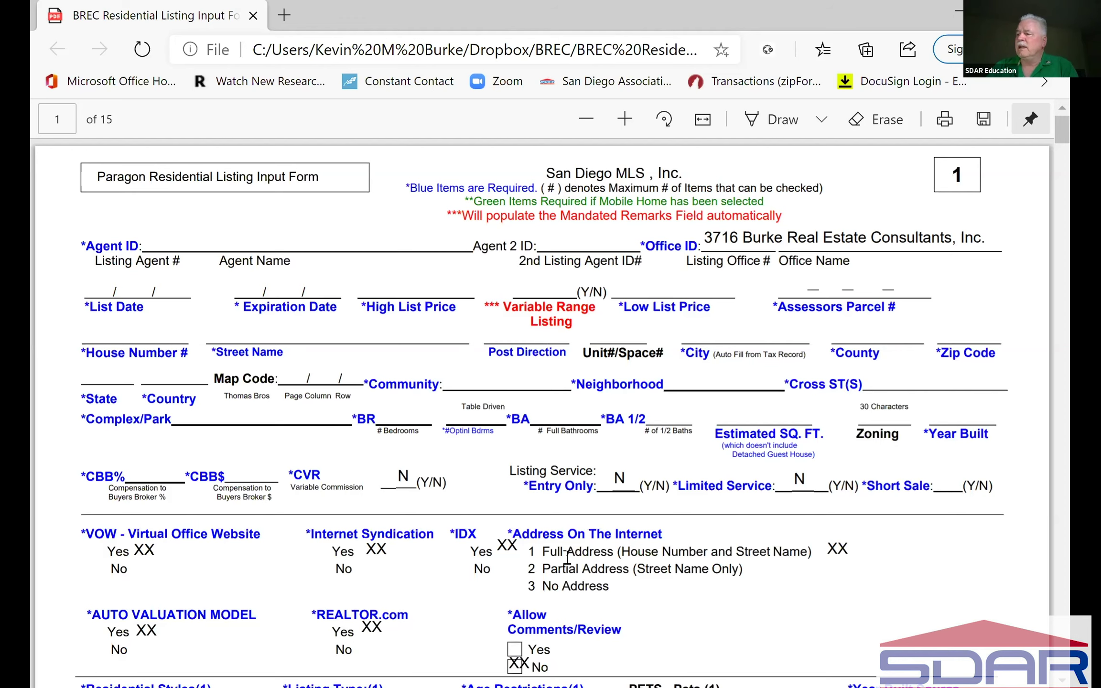
Step: Scroll the BREC input form past Address On The Internet to the General Section
scroll(567, 556, down, 1)
scroll(566, 554, down, 10)
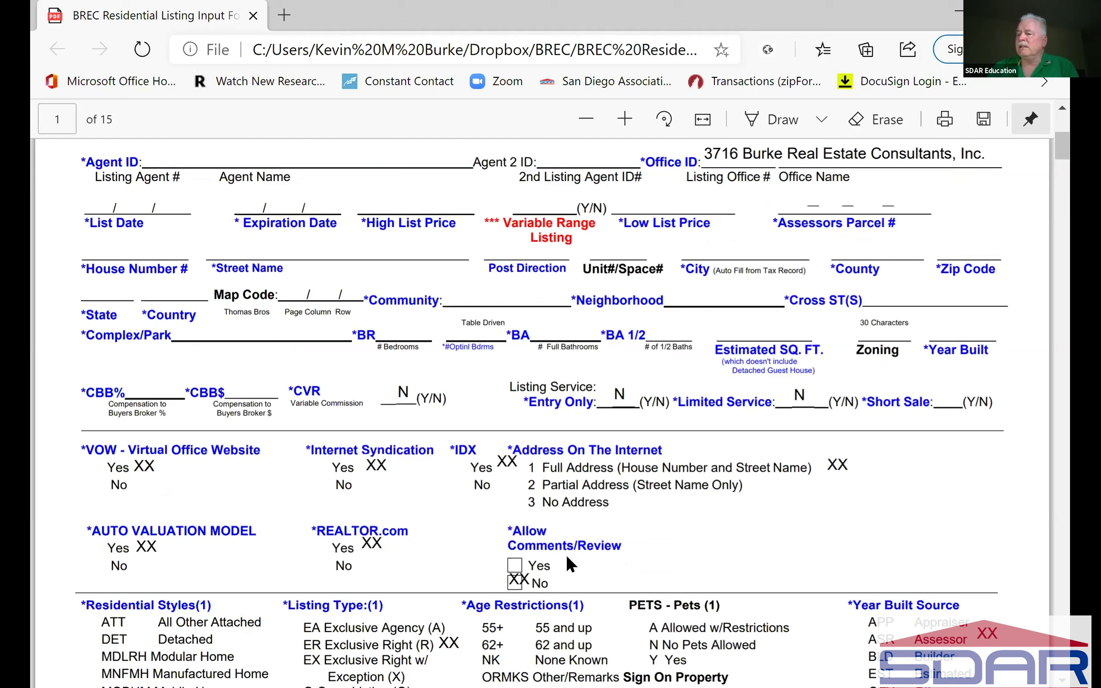
Step: Review the input form through page 15 and back over pages 2–3, then return to Paragon
drag(1061, 160, 1061, 418)
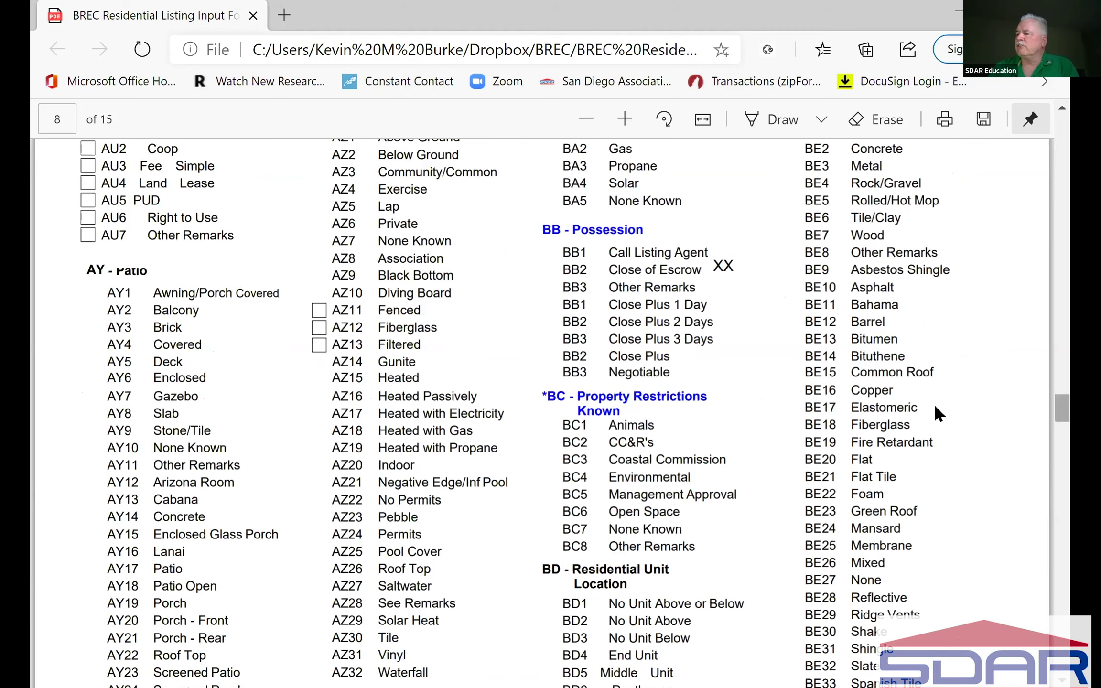
scroll(930, 398, down, 10)
key(End)
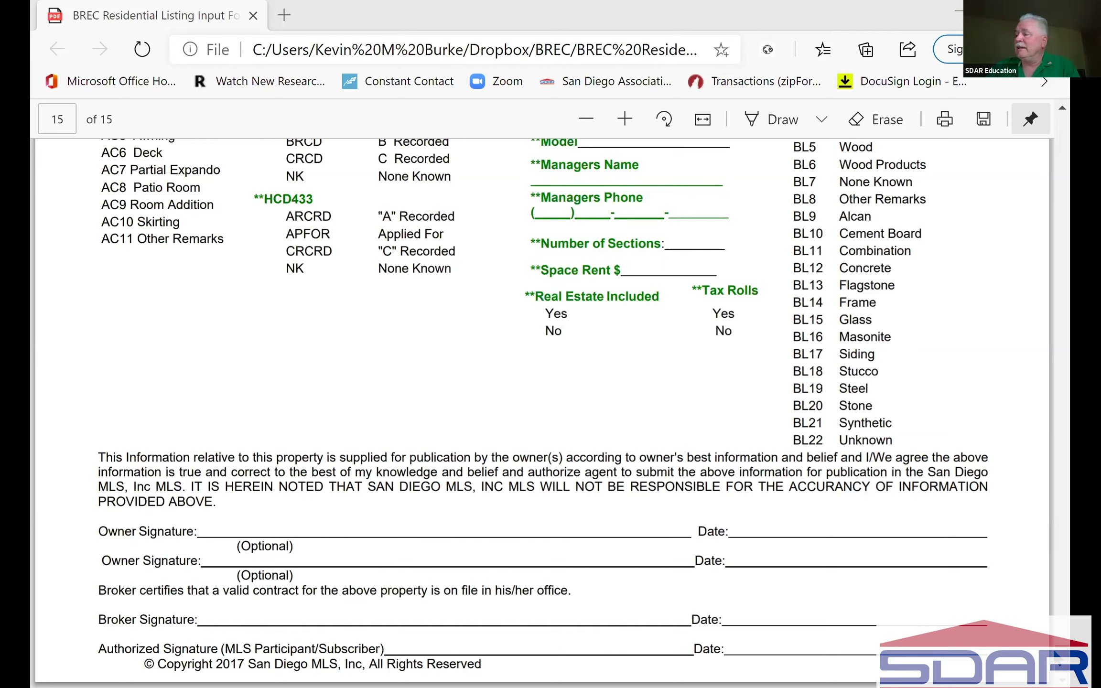
drag(1061, 659, 1067, 179)
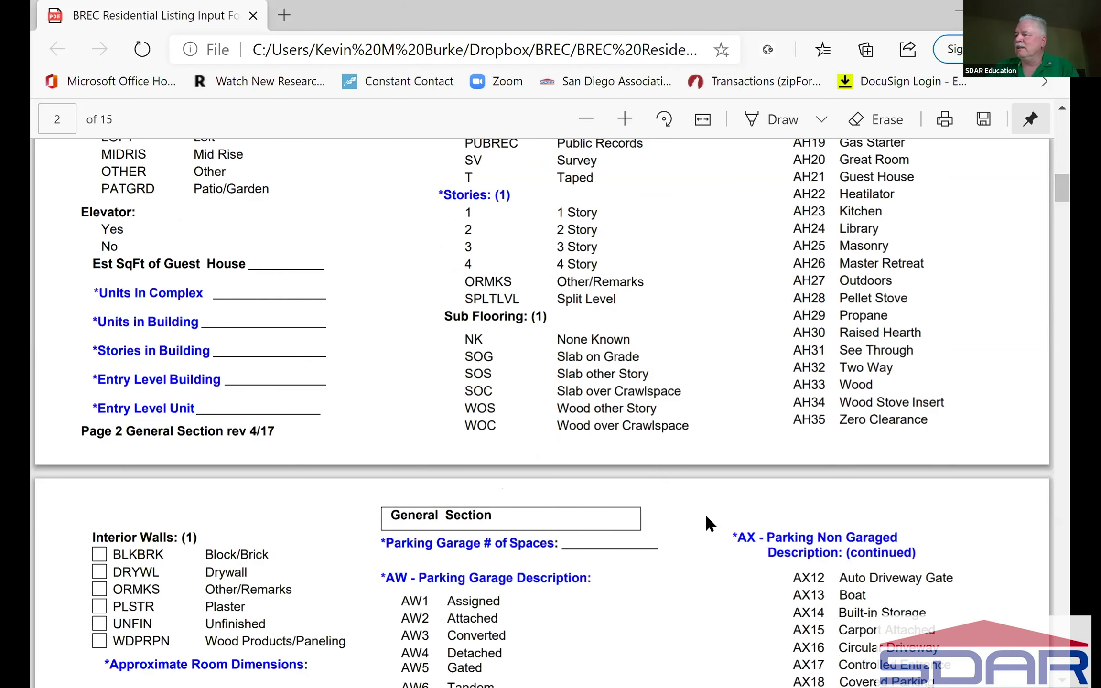
scroll(706, 522, down, 1)
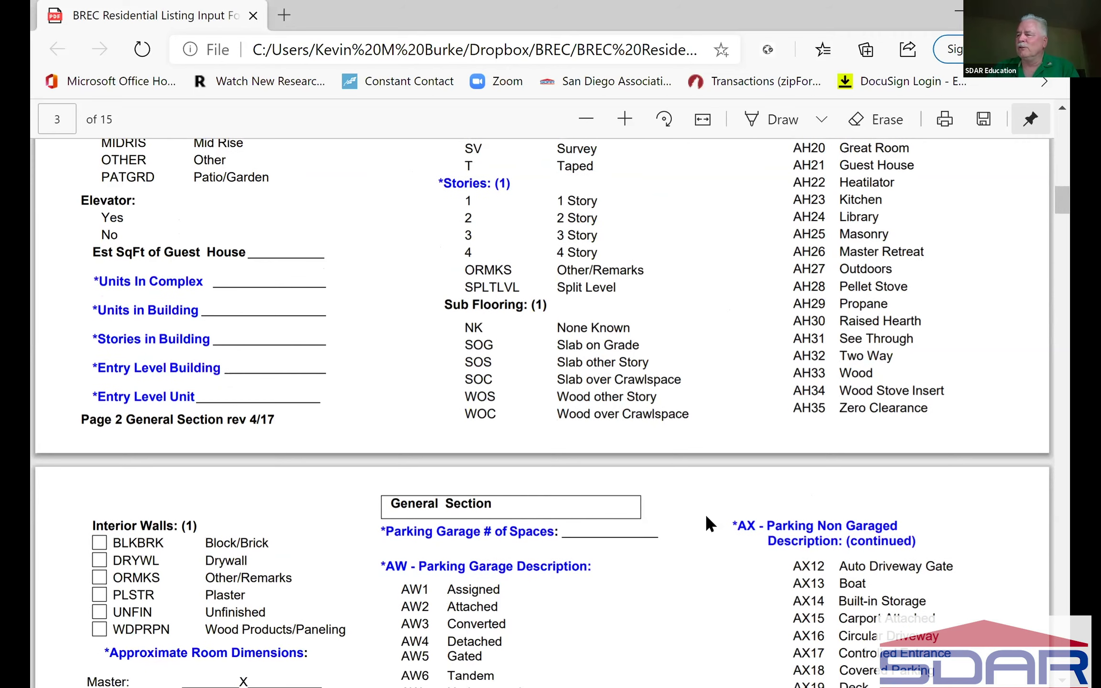
scroll(704, 514, down, 5)
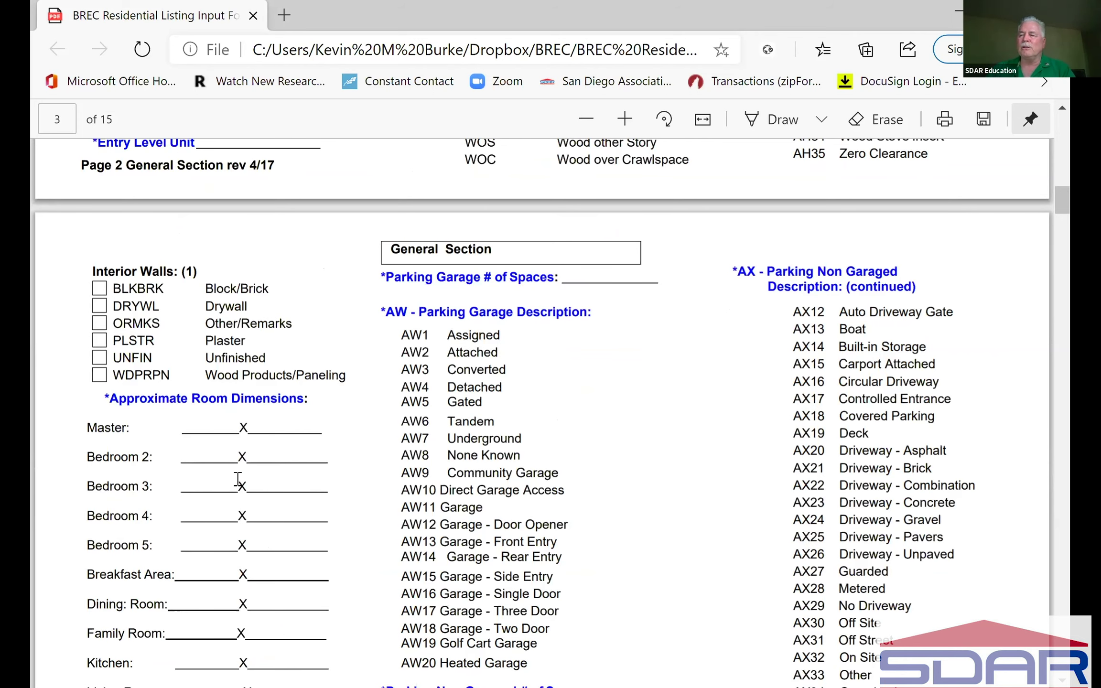
scroll(238, 479, down, 1)
scroll(239, 479, down, 3)
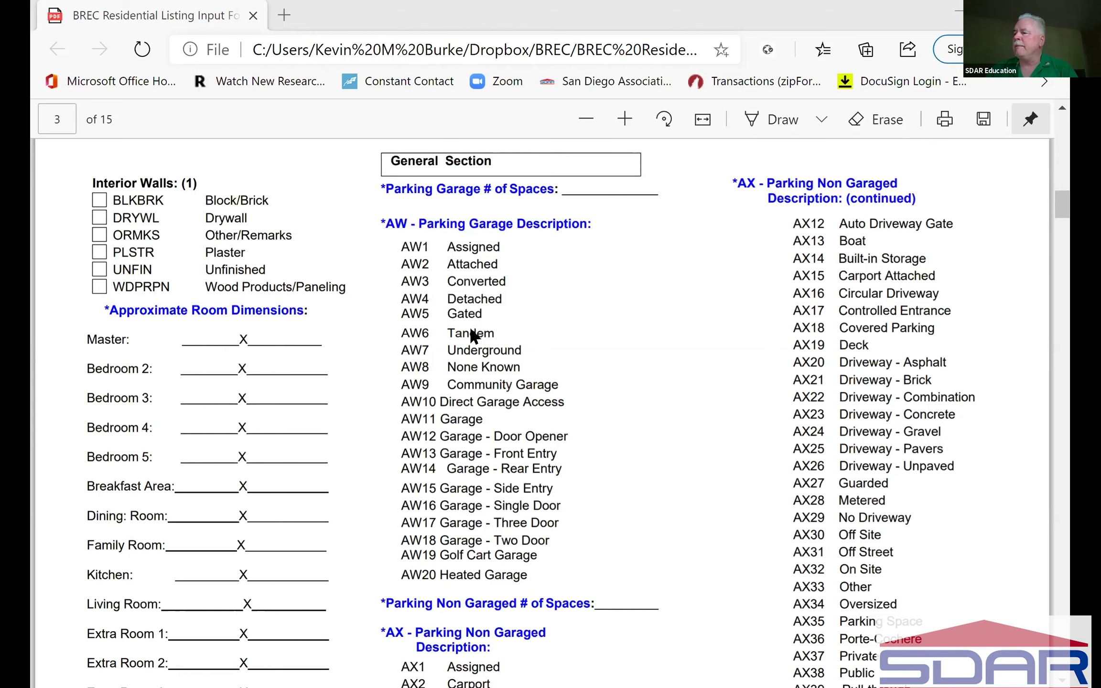
key(alt+Tab)
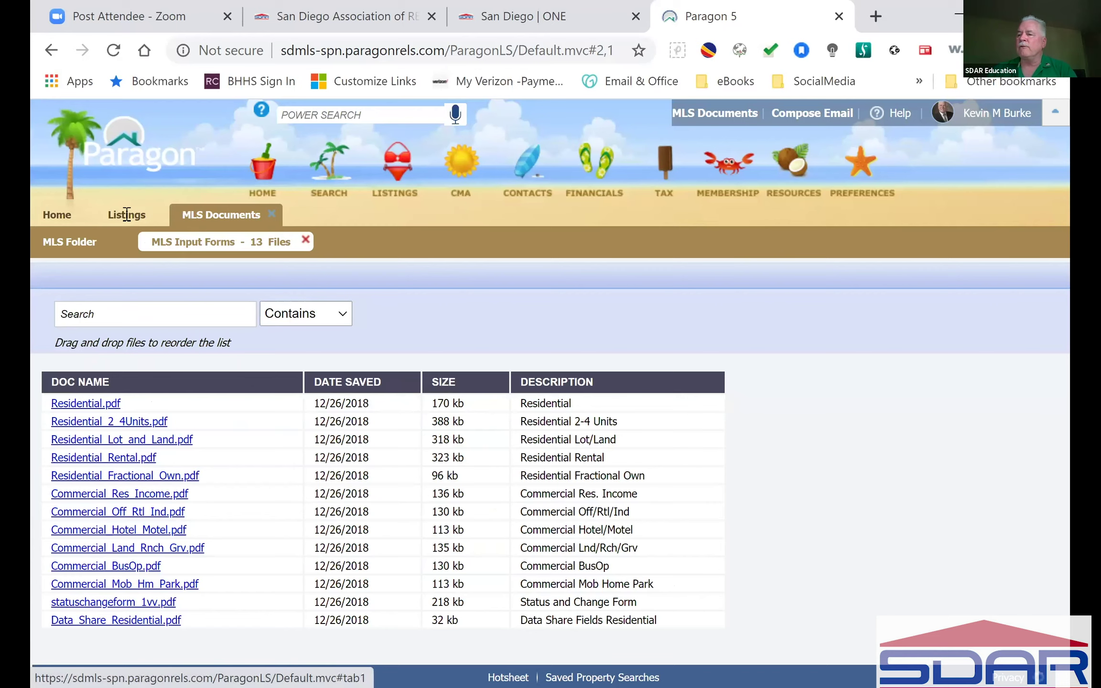
Step: Set the residential listing's Listing Type to Exclusive Right (R)
click(127, 214)
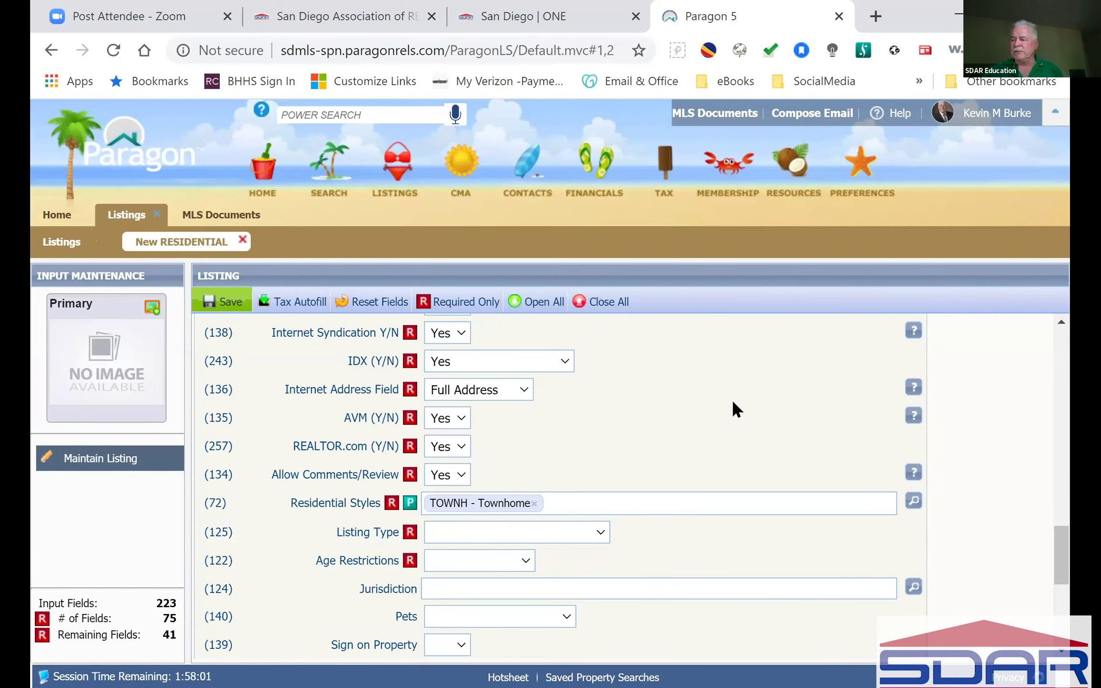
scroll(731, 406, down, 2)
click(601, 440)
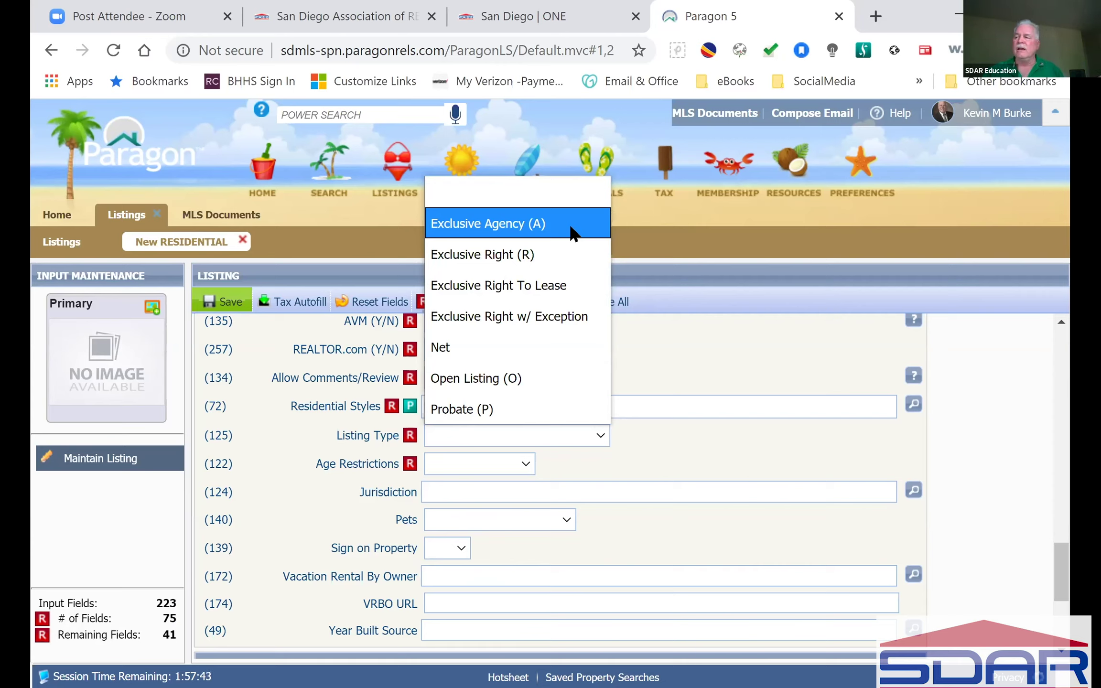
click(567, 260)
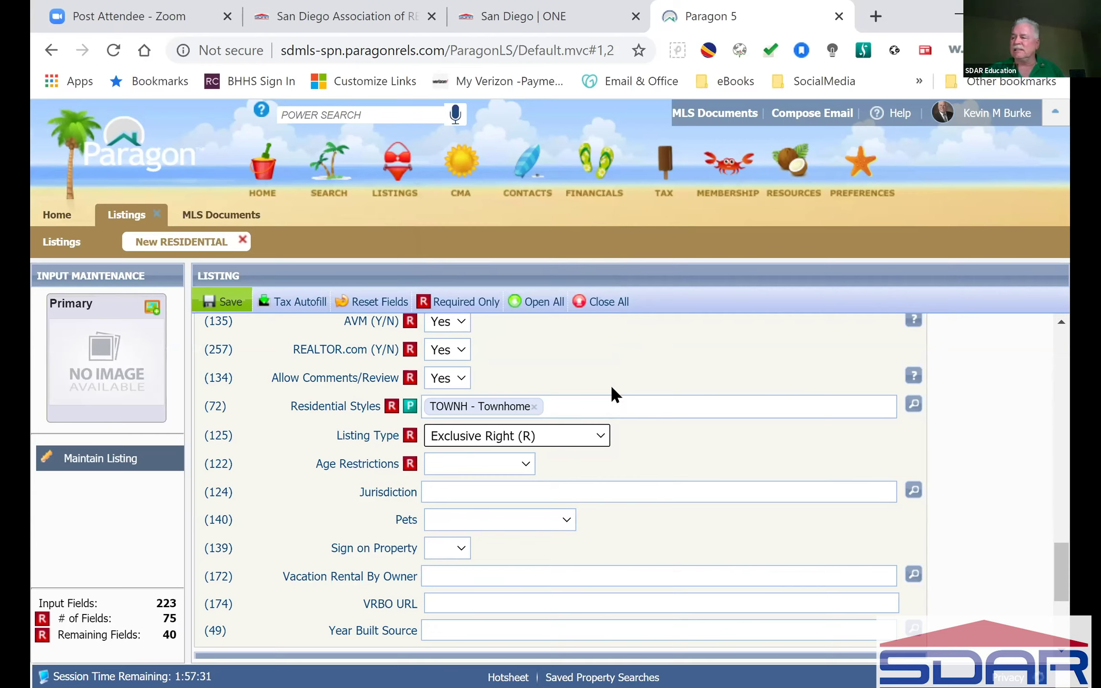
click(603, 431)
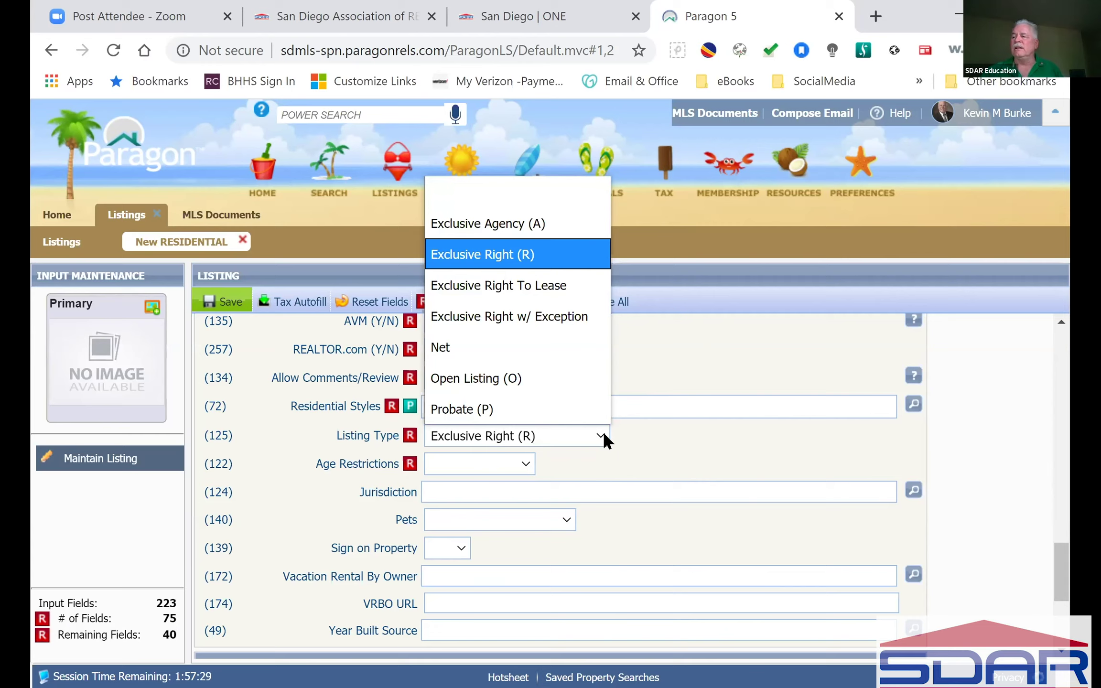
click(603, 431)
click(704, 438)
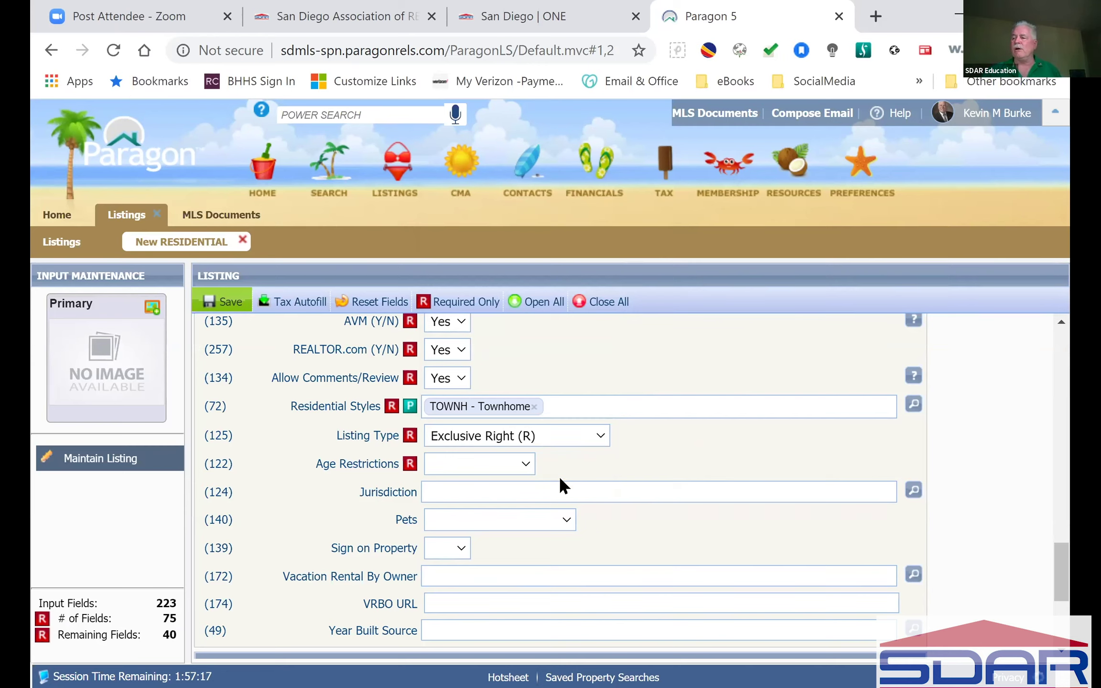
Step: Set Age Restrictions to N/K
click(528, 465)
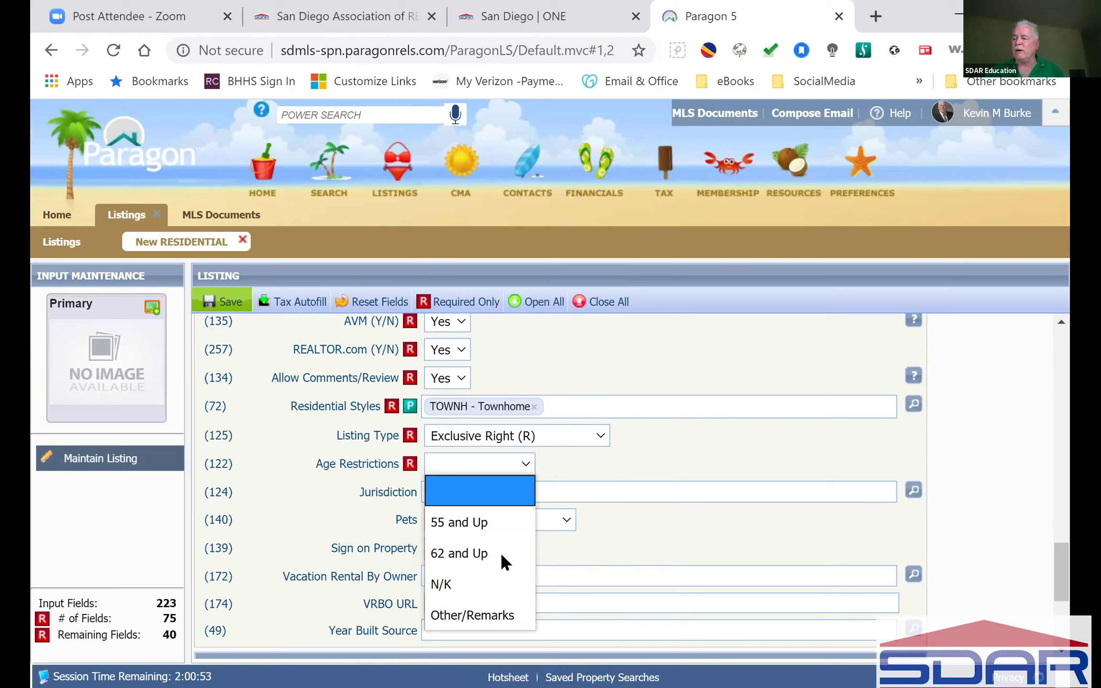
click(496, 590)
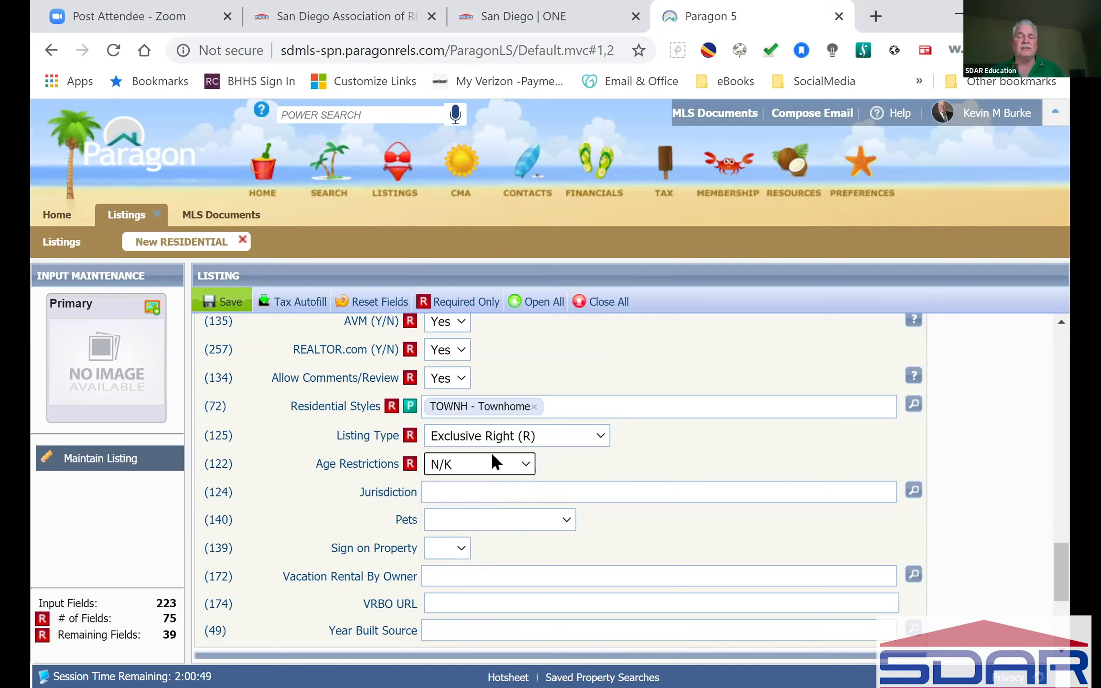
click(524, 464)
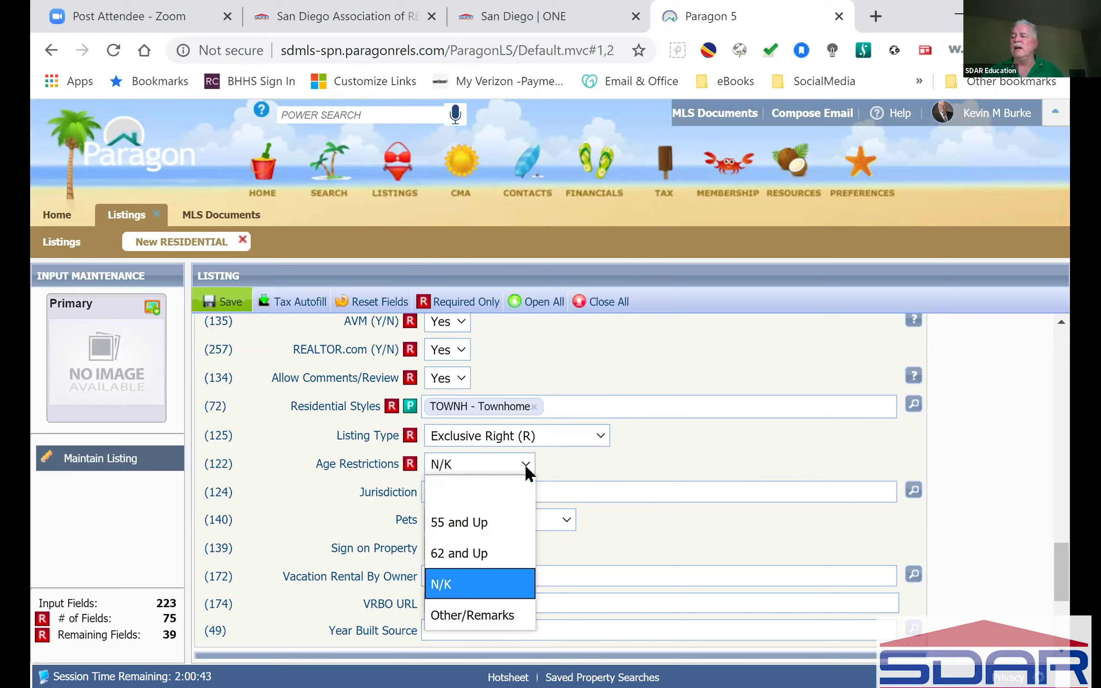
click(734, 444)
scroll(741, 489, down, 2)
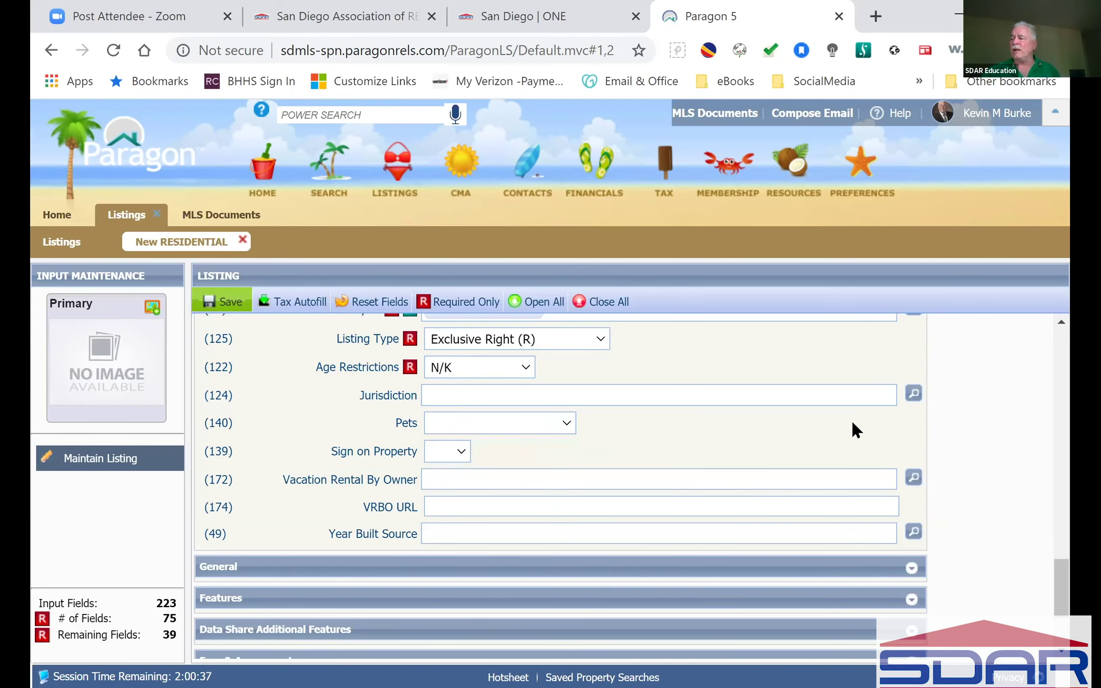
click(913, 393)
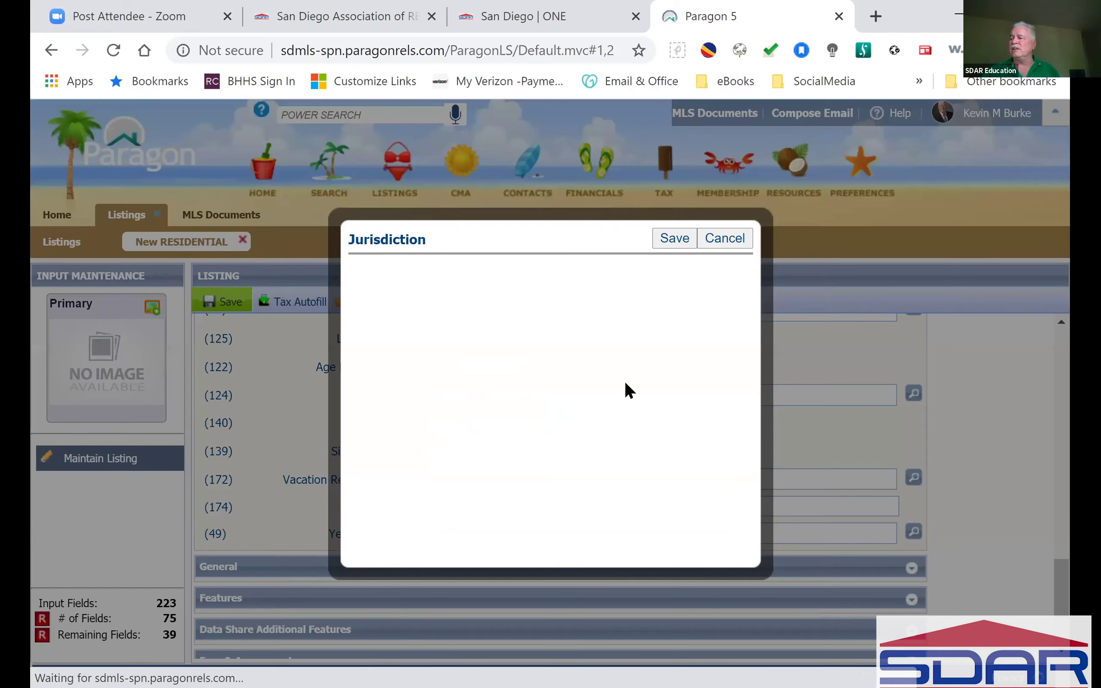
click(519, 332)
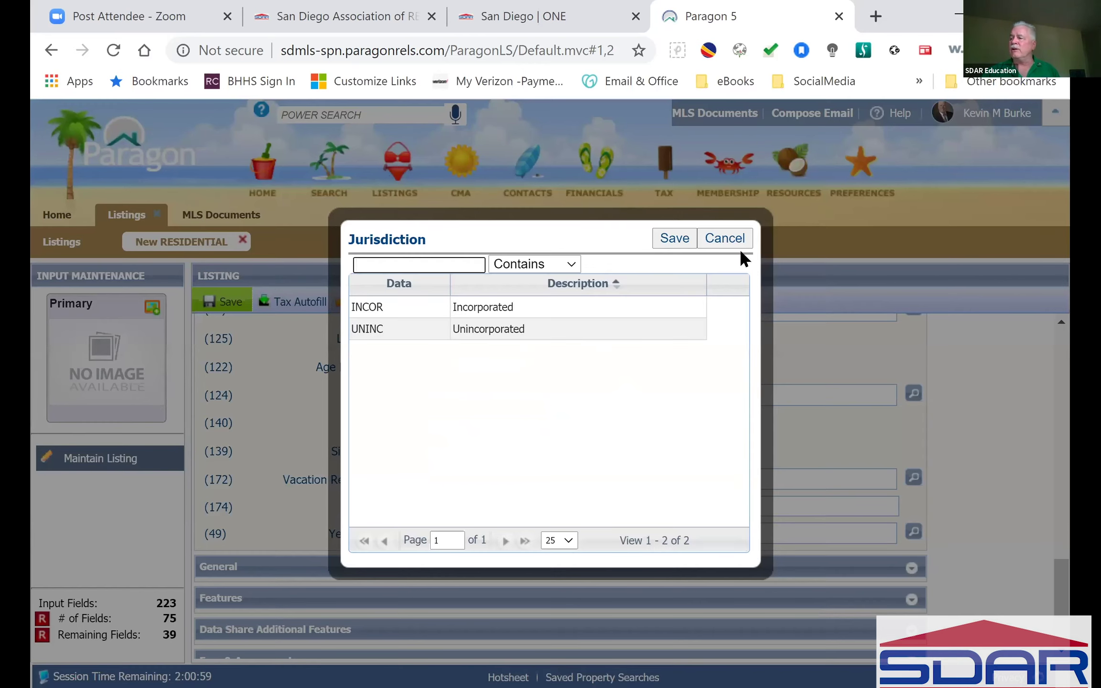
click(734, 234)
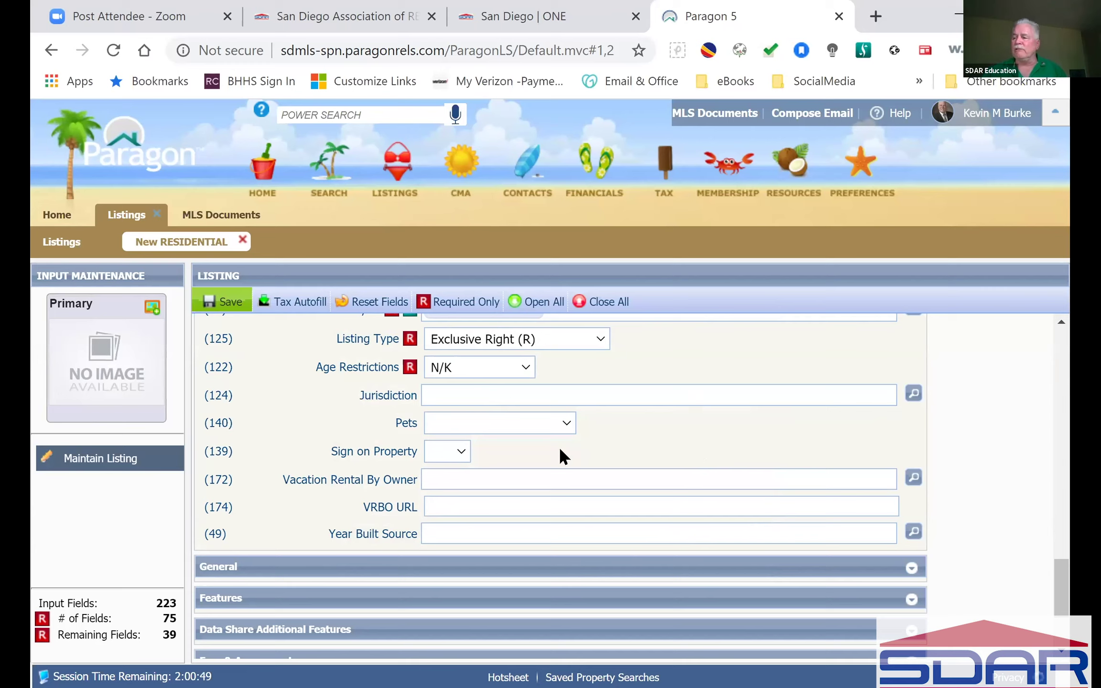
click(568, 424)
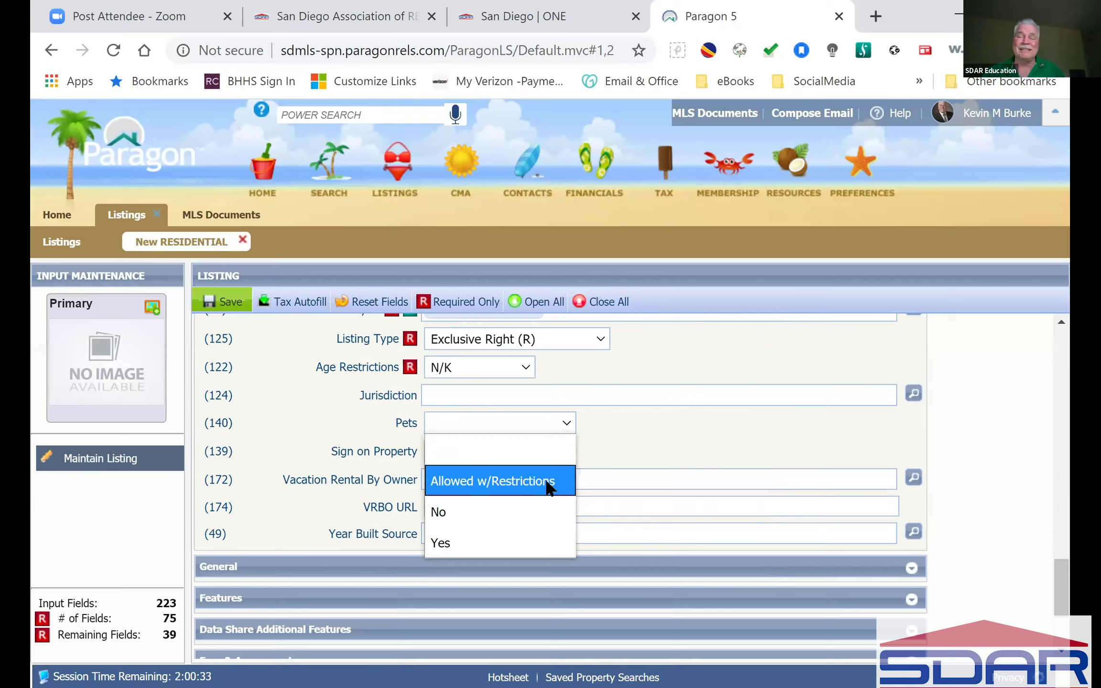
click(687, 428)
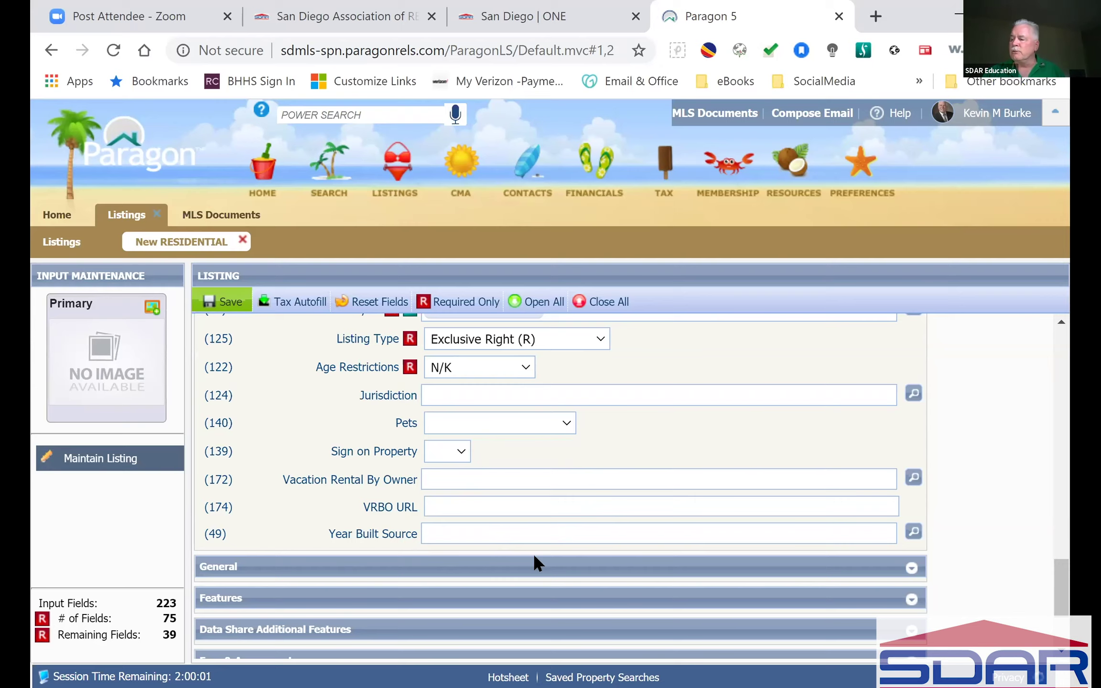
Step: Choose ASR - Assessor as the Year Built Source and return to the top of the form
click(914, 534)
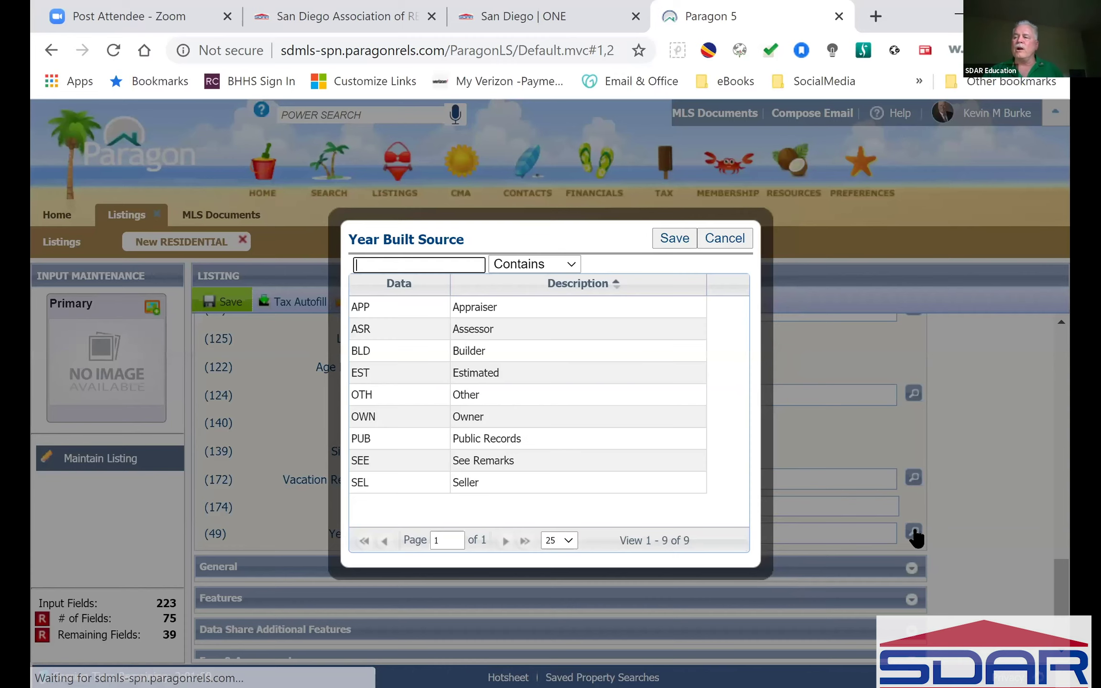
click(378, 335)
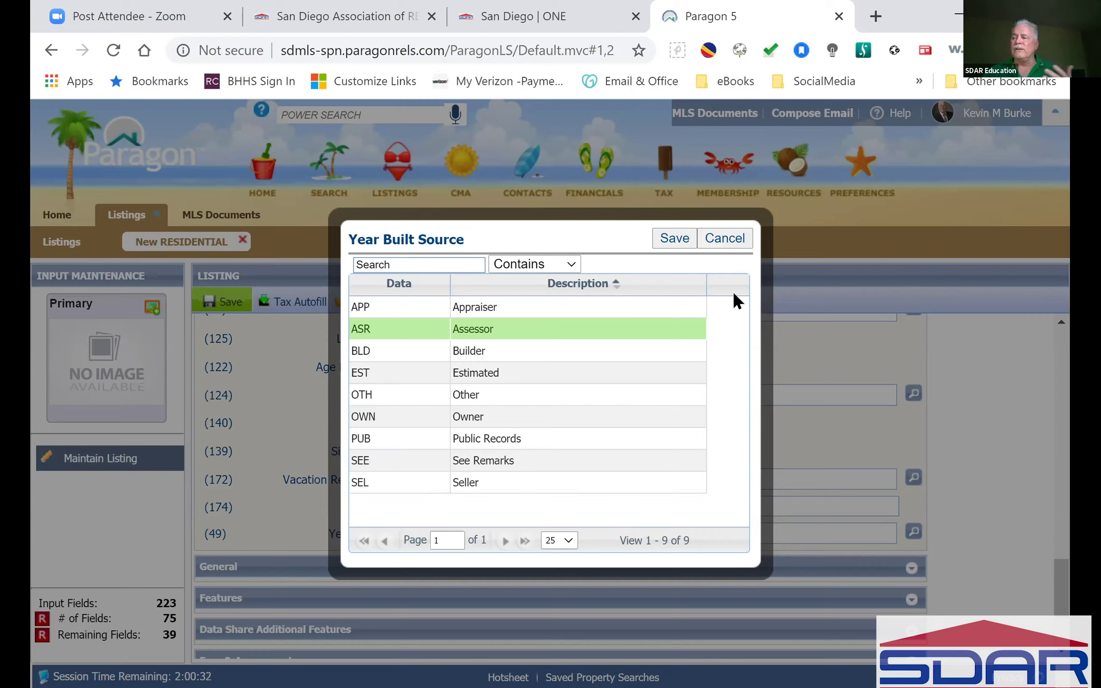
click(666, 237)
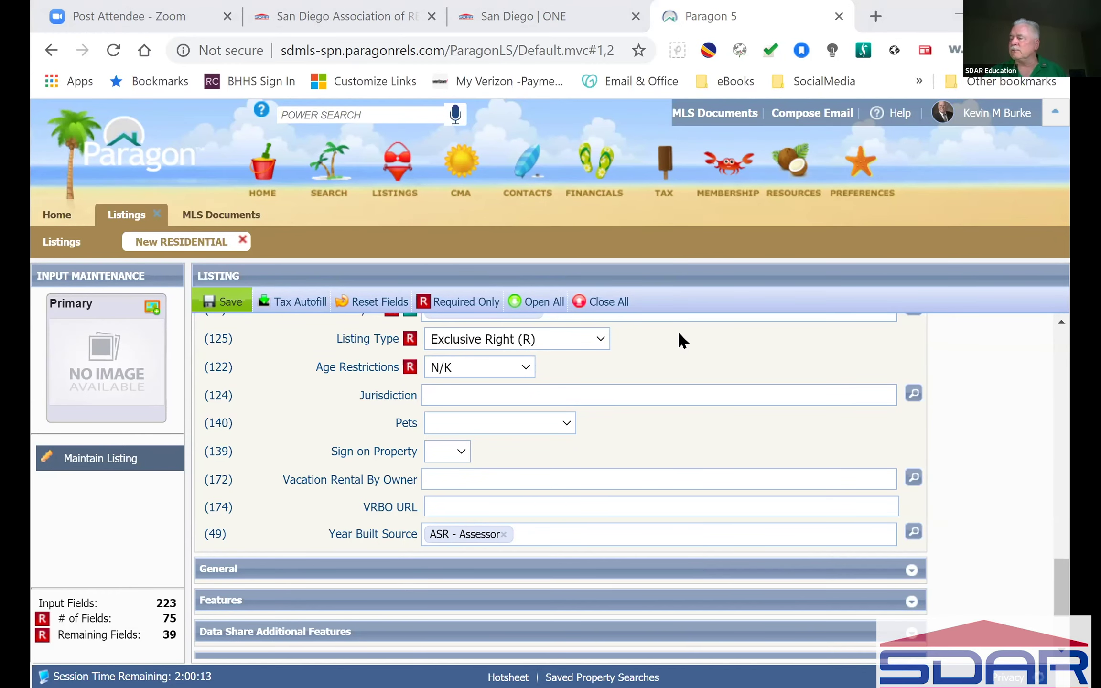
scroll(733, 423, up, 5)
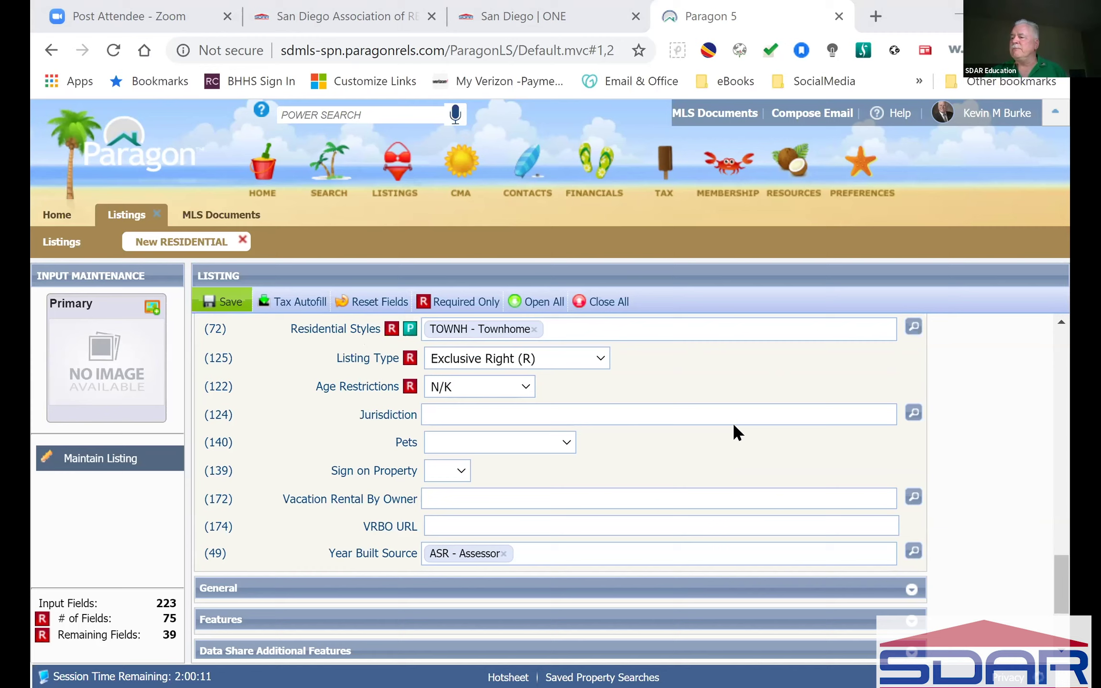
scroll(733, 423, up, 6)
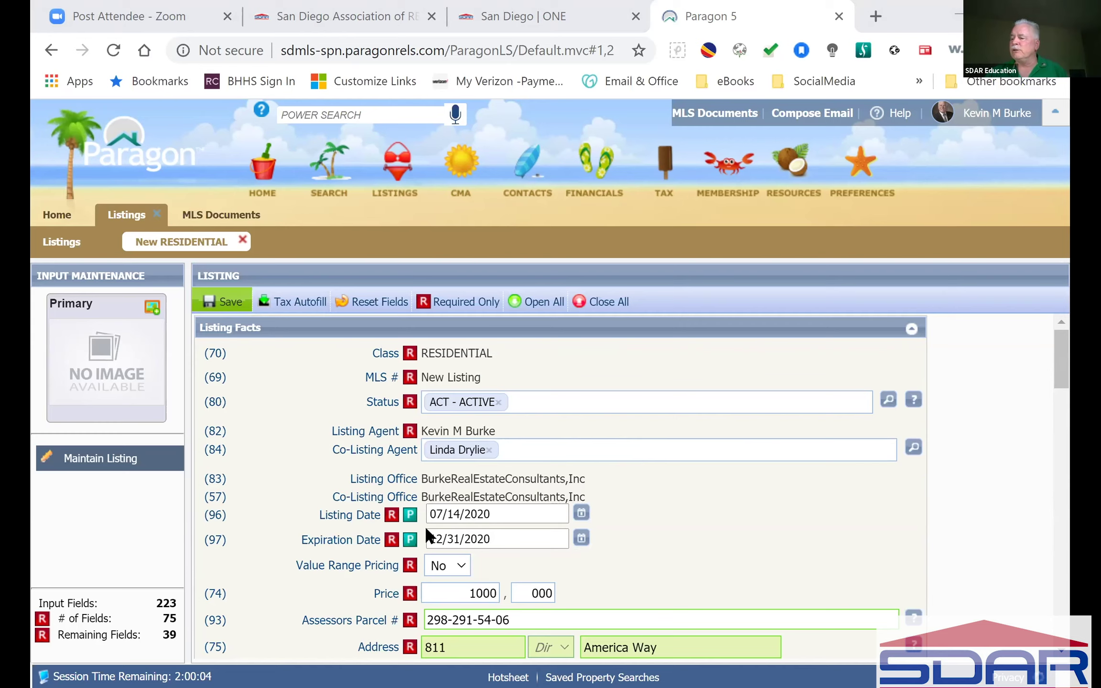
click(233, 305)
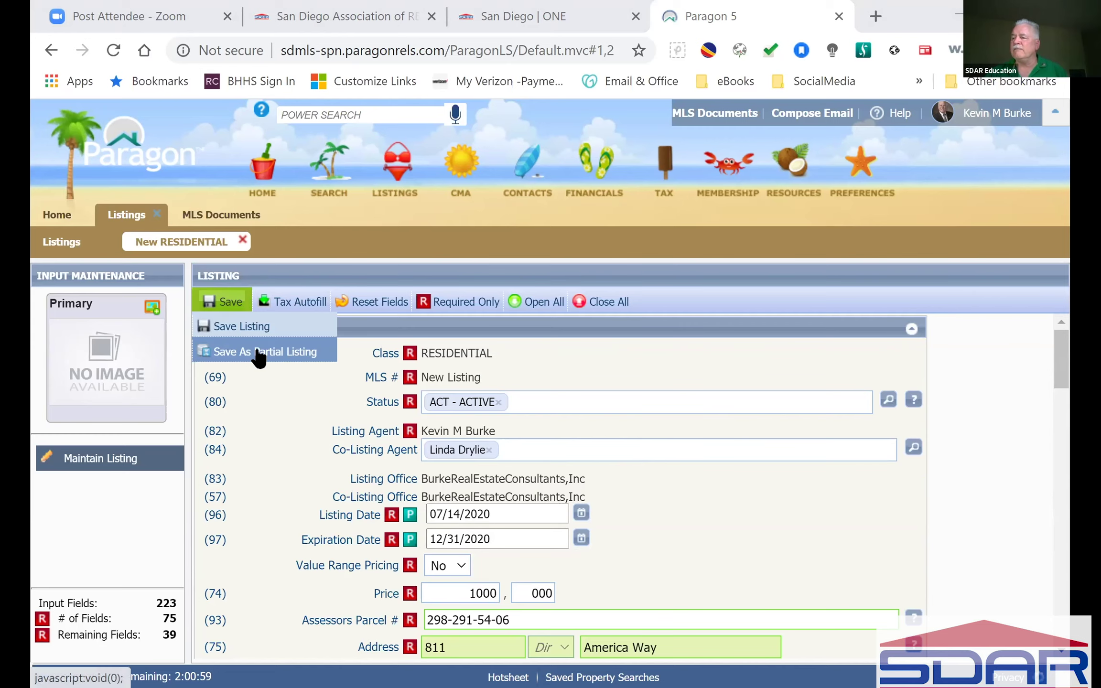
click(259, 354)
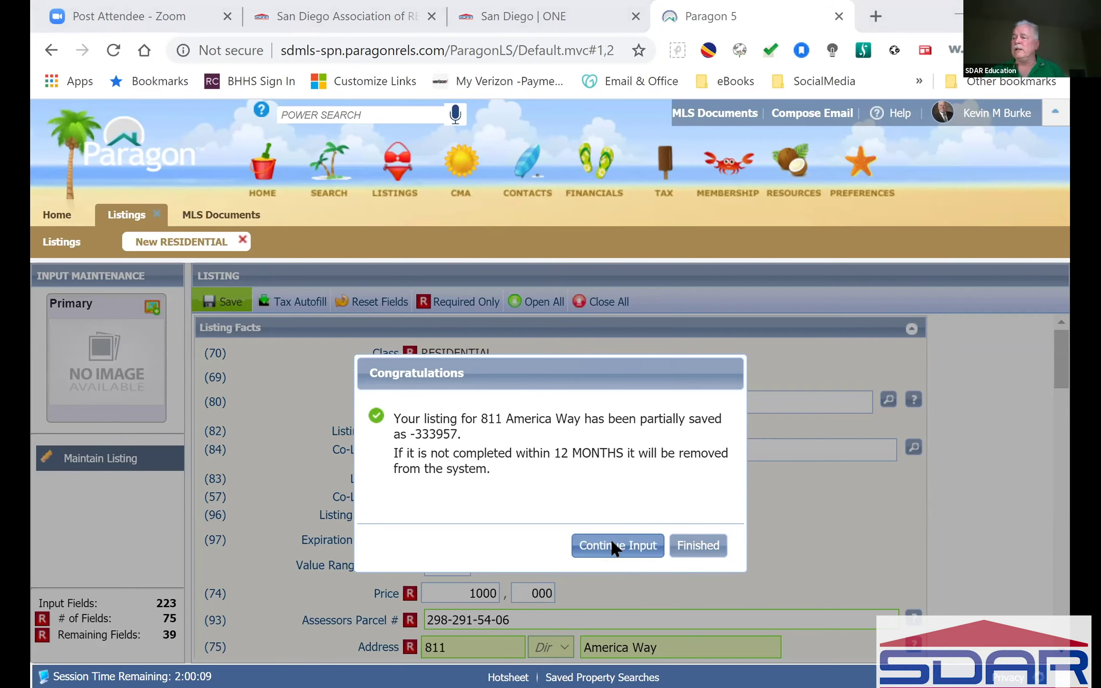
Step: Continue input to reopen the partial listing in maintenance mode
click(613, 544)
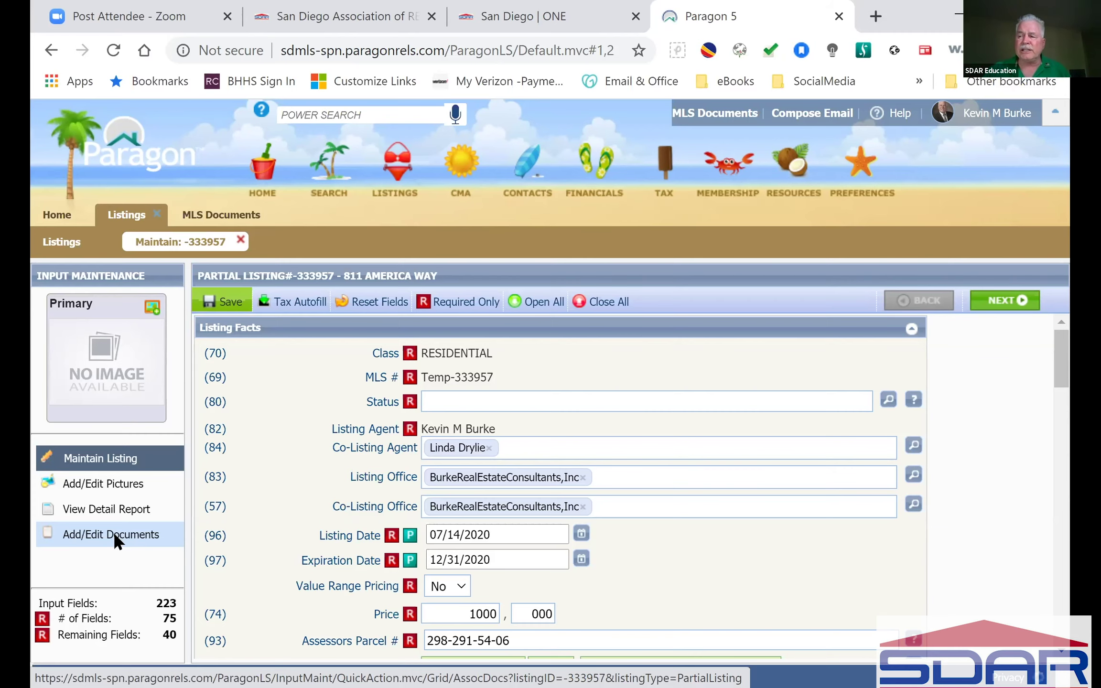
Step: Try adding a document described 'PEAD' with no file, dismissing the missing-file error
click(115, 535)
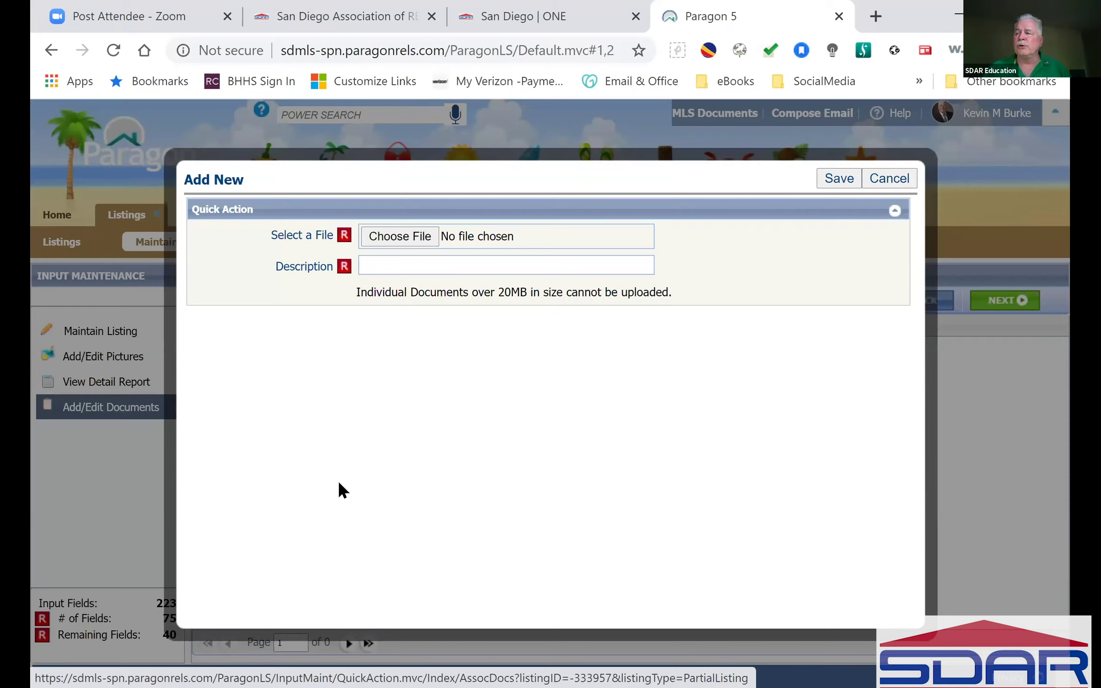
click(410, 262)
text(PEAD)
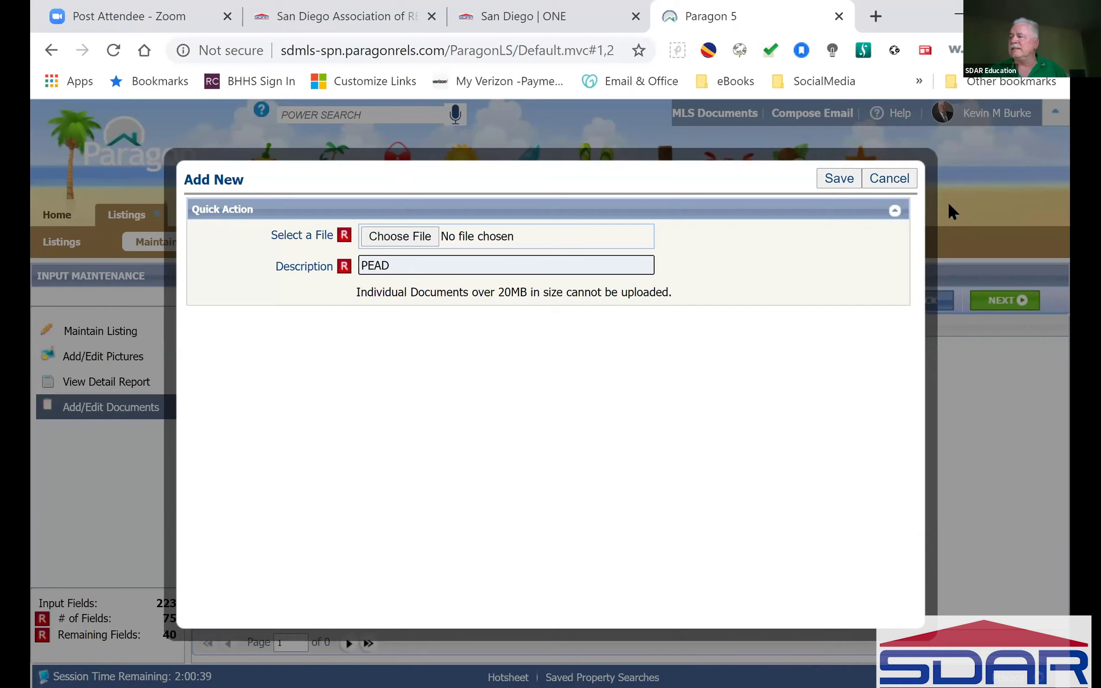
click(839, 178)
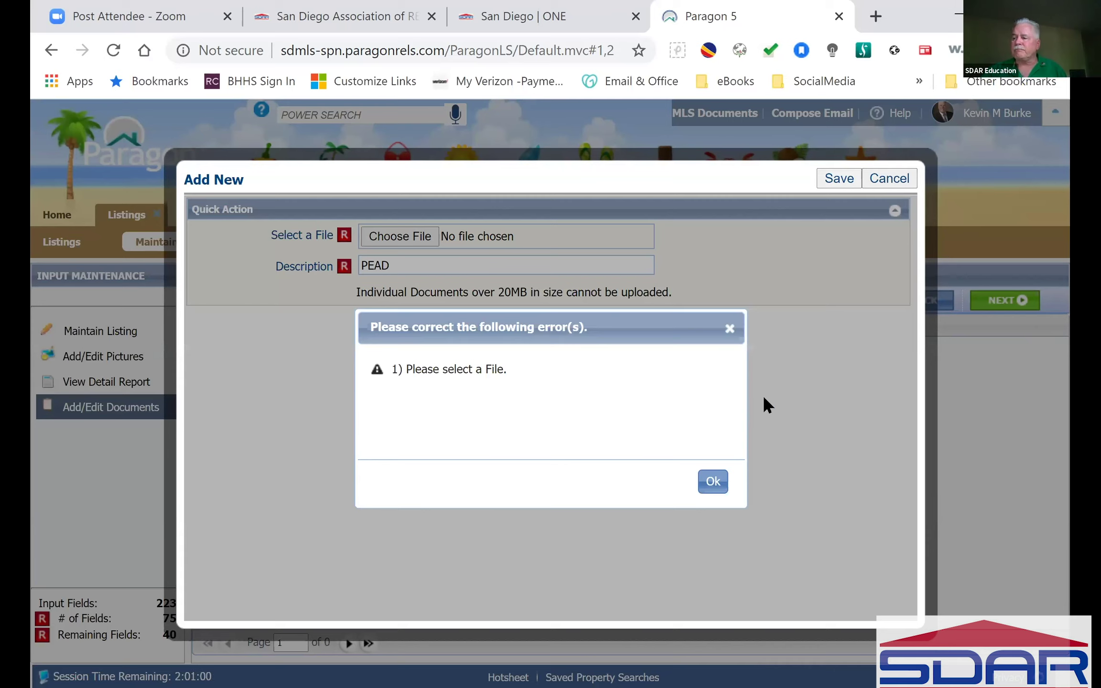
click(711, 481)
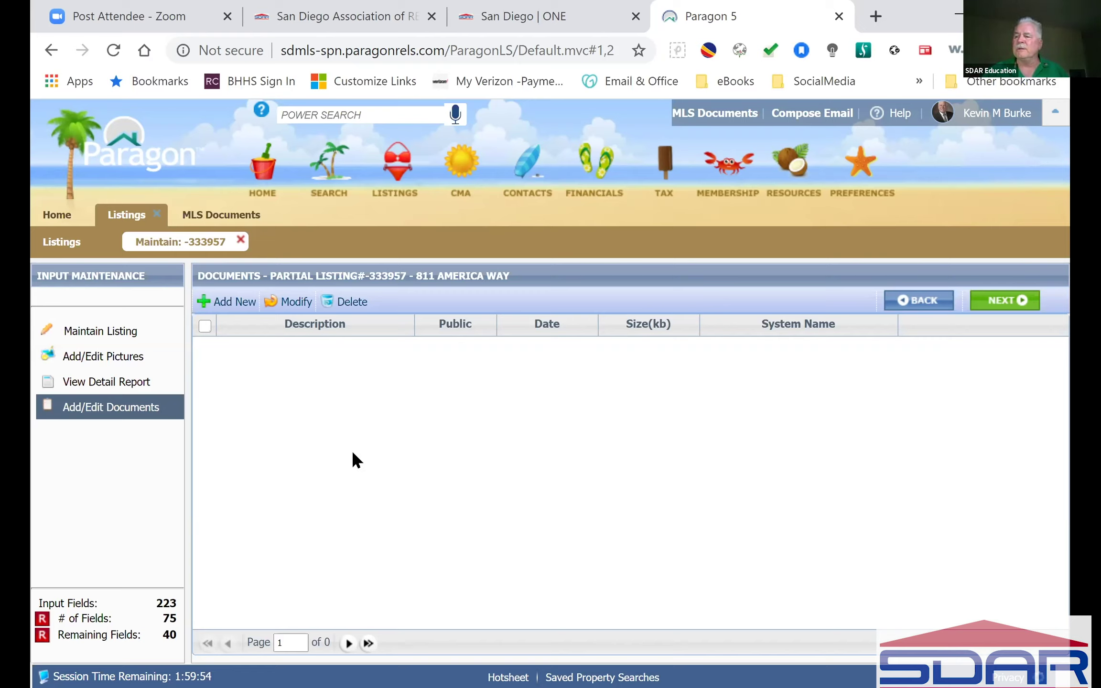
Step: Return to the listing input form and expand the General section below Year Built Source
click(92, 336)
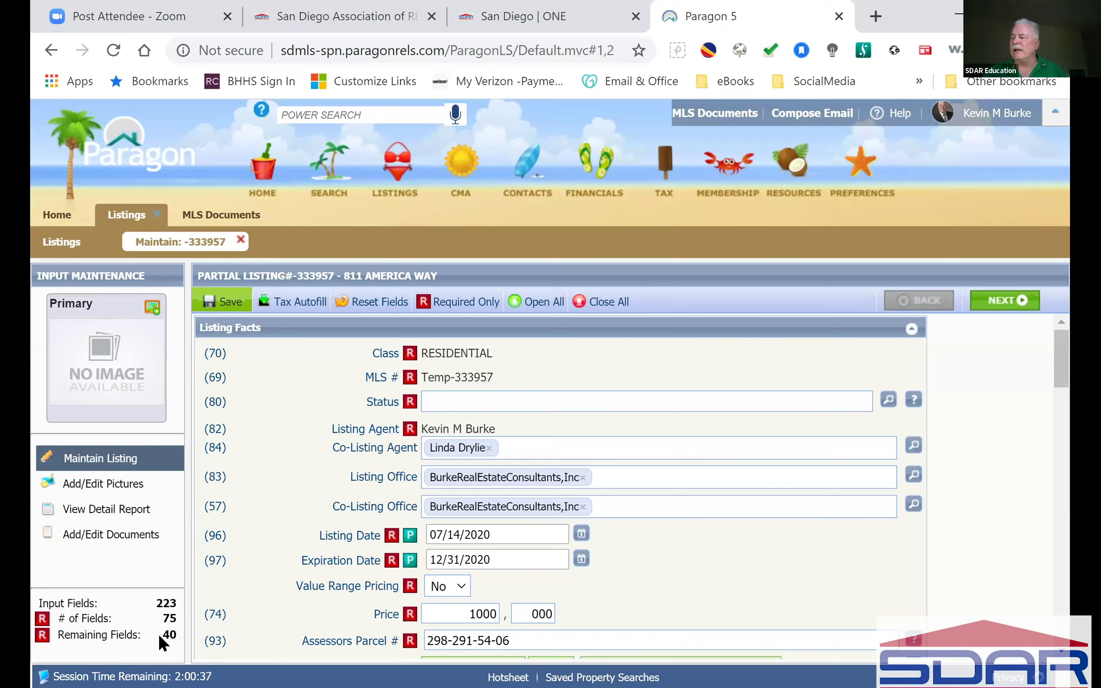
scroll(157, 633, down, 5)
scroll(159, 636, down, 7)
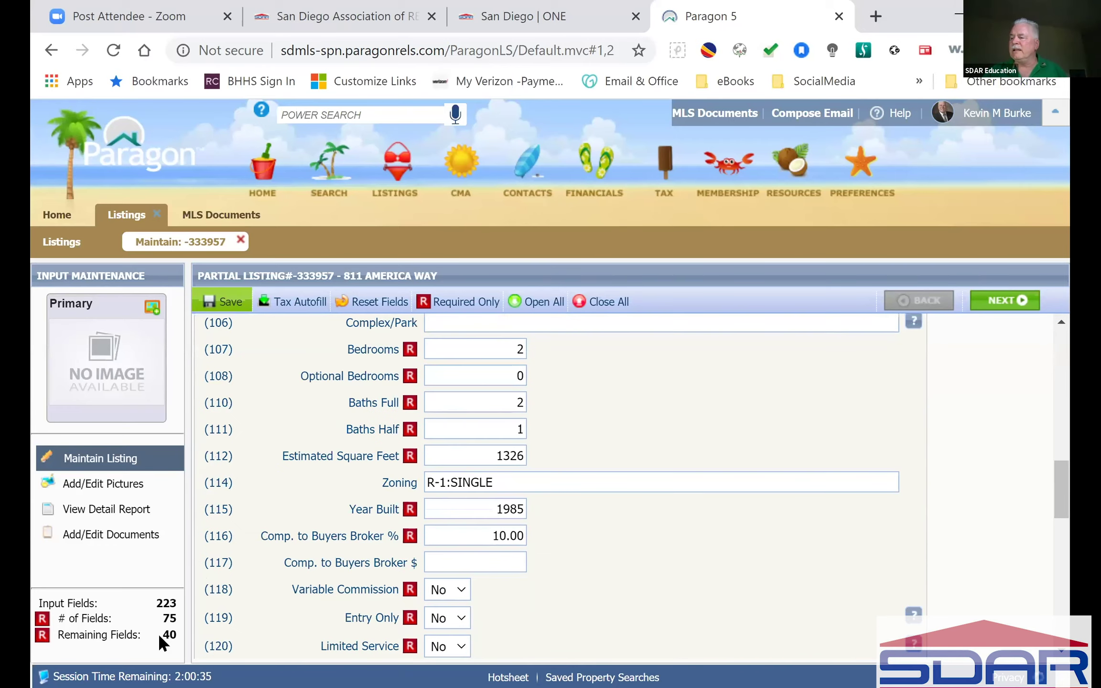
scroll(157, 633, down, 10)
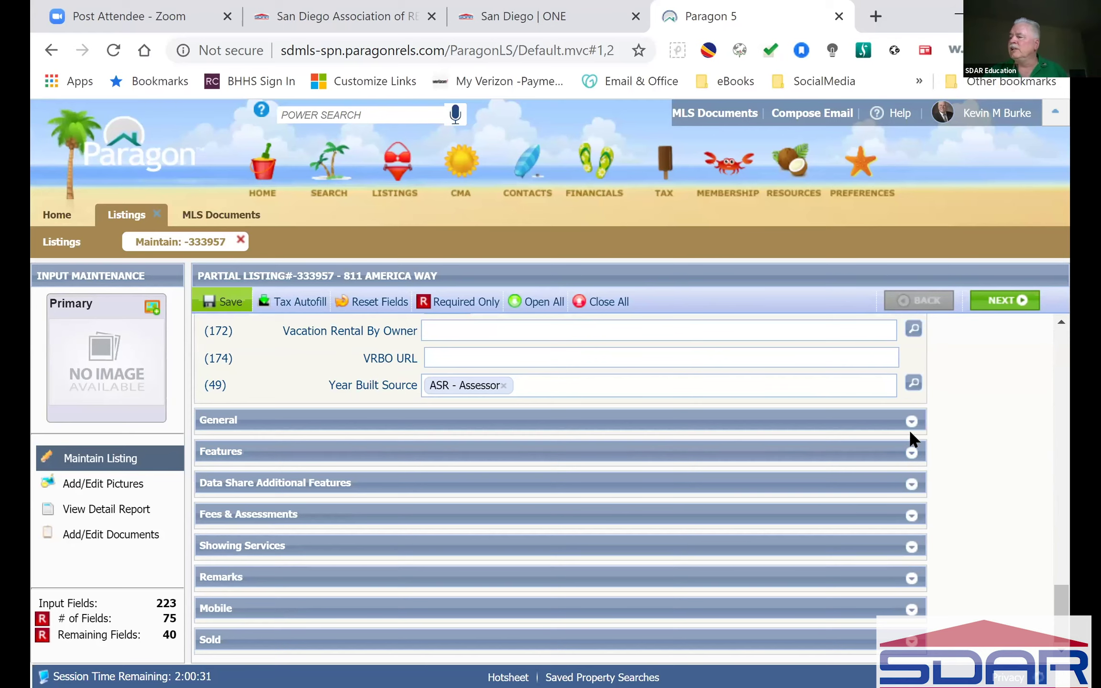
click(912, 427)
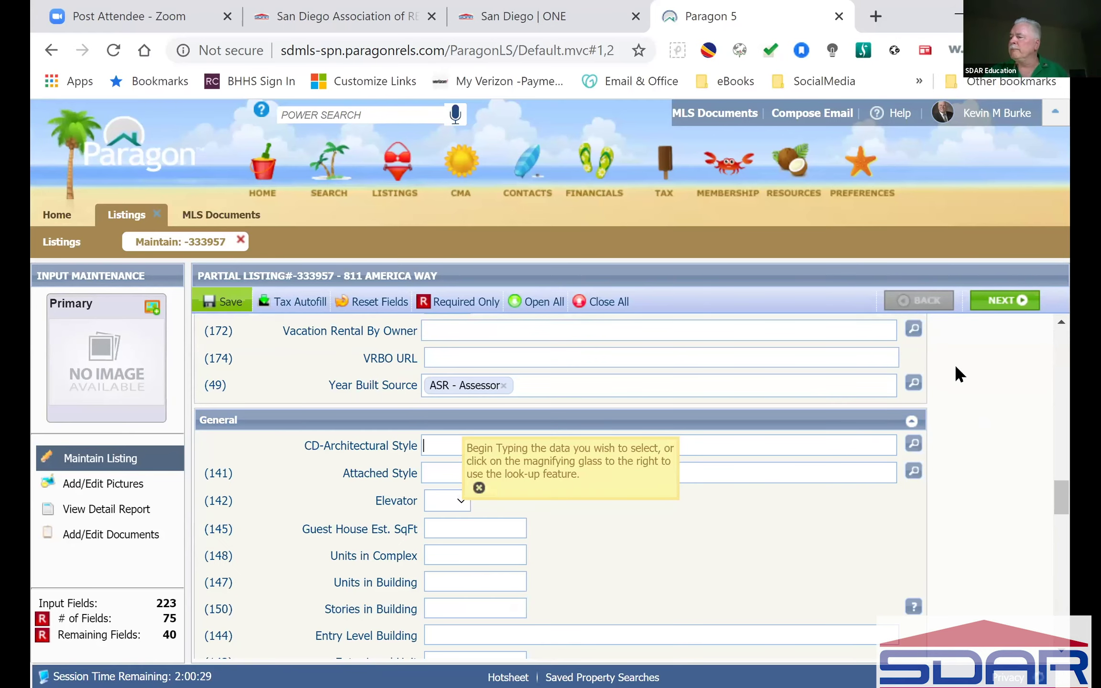
Step: Collapse all listing sections, then reopen only General down to SqFt Source and Levels
click(598, 306)
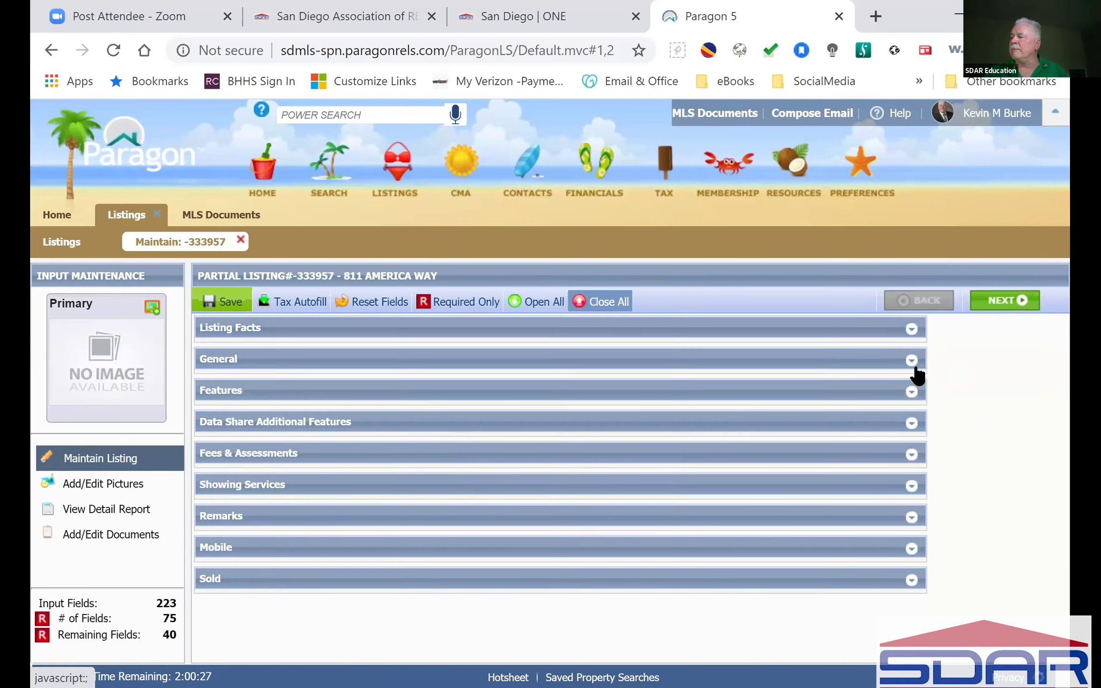
click(911, 361)
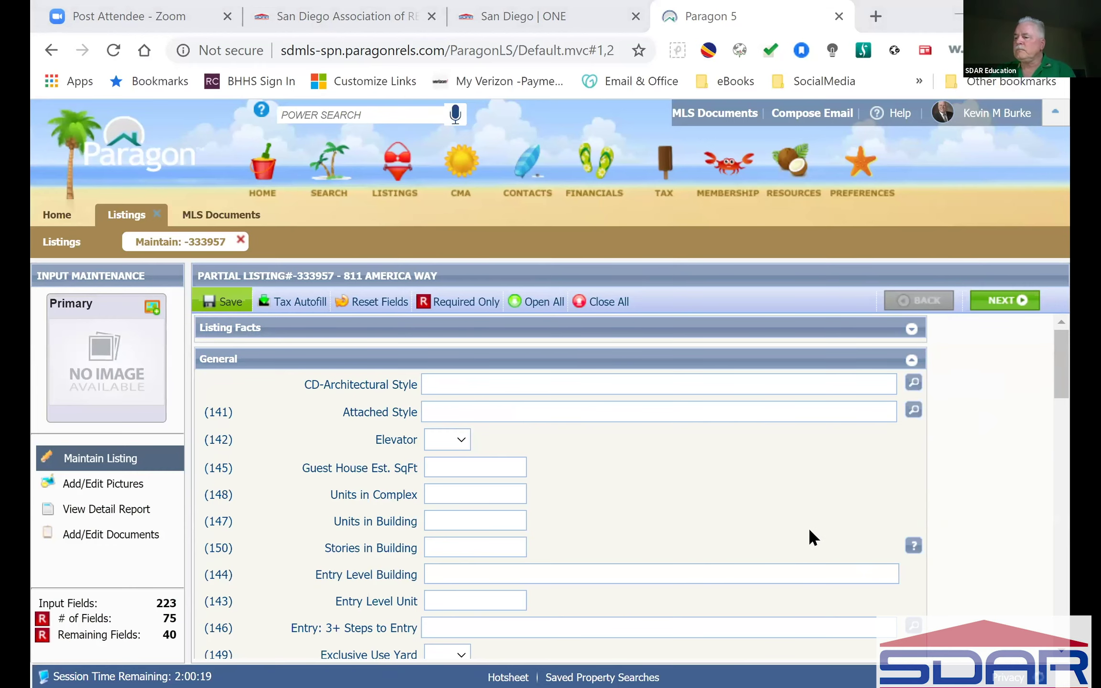
scroll(810, 533, down, 6)
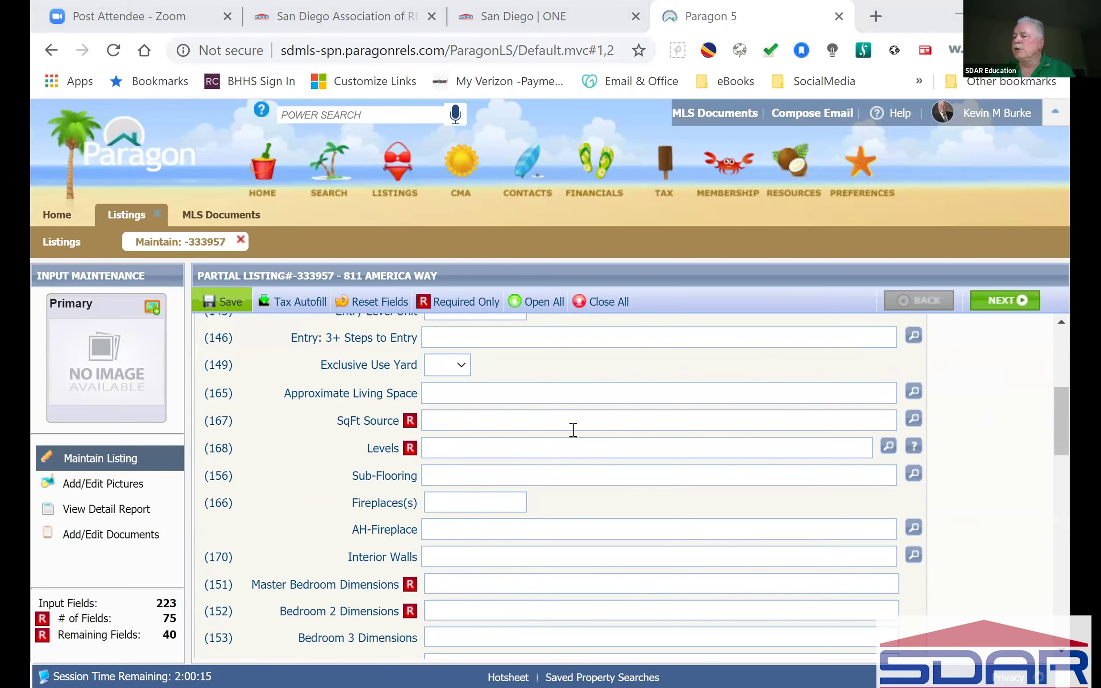
Step: Set SqFt Source to ASSESSR - Assessor Record
click(914, 421)
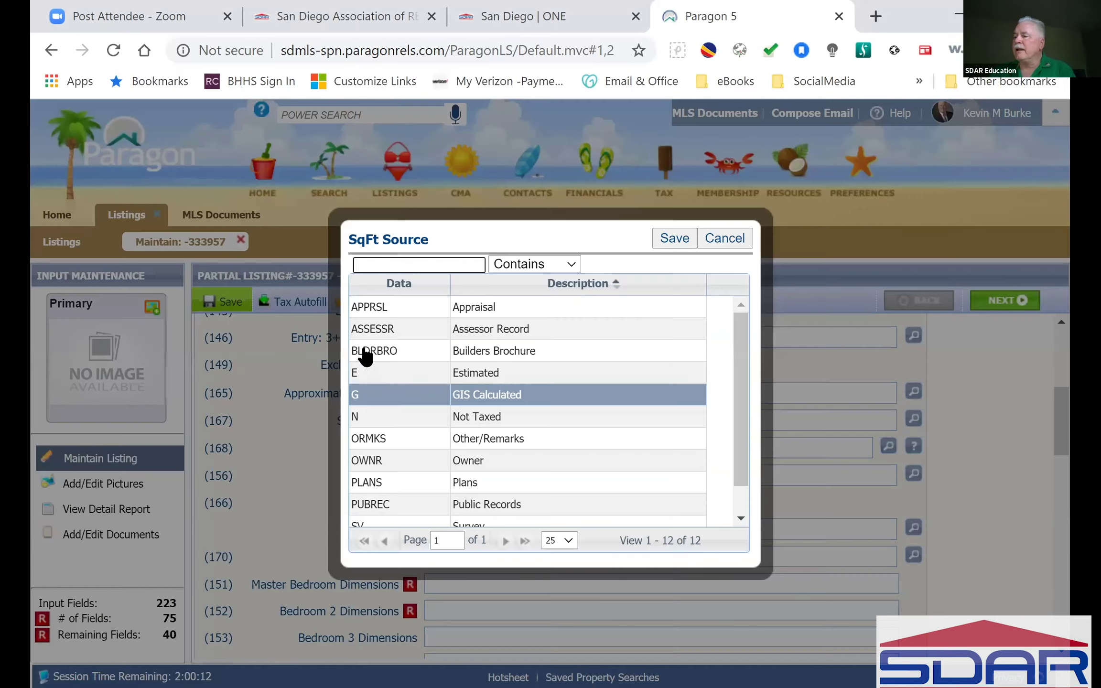
click(382, 328)
click(660, 242)
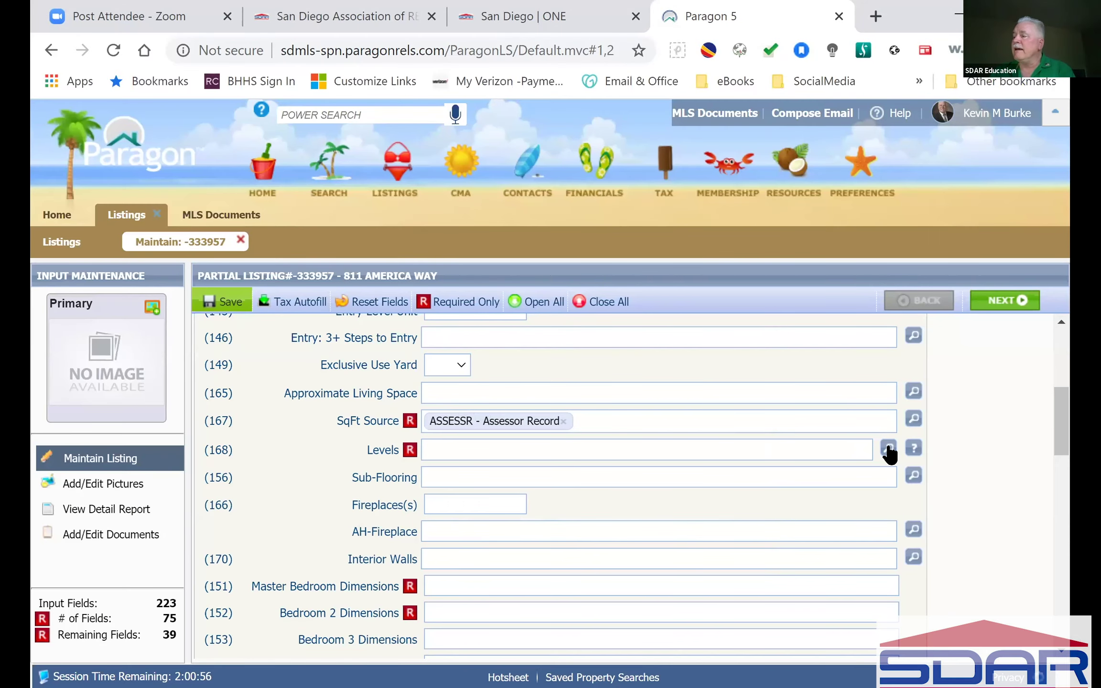
Step: Set Levels to 3 - 3 Story
mouse_move(913, 449)
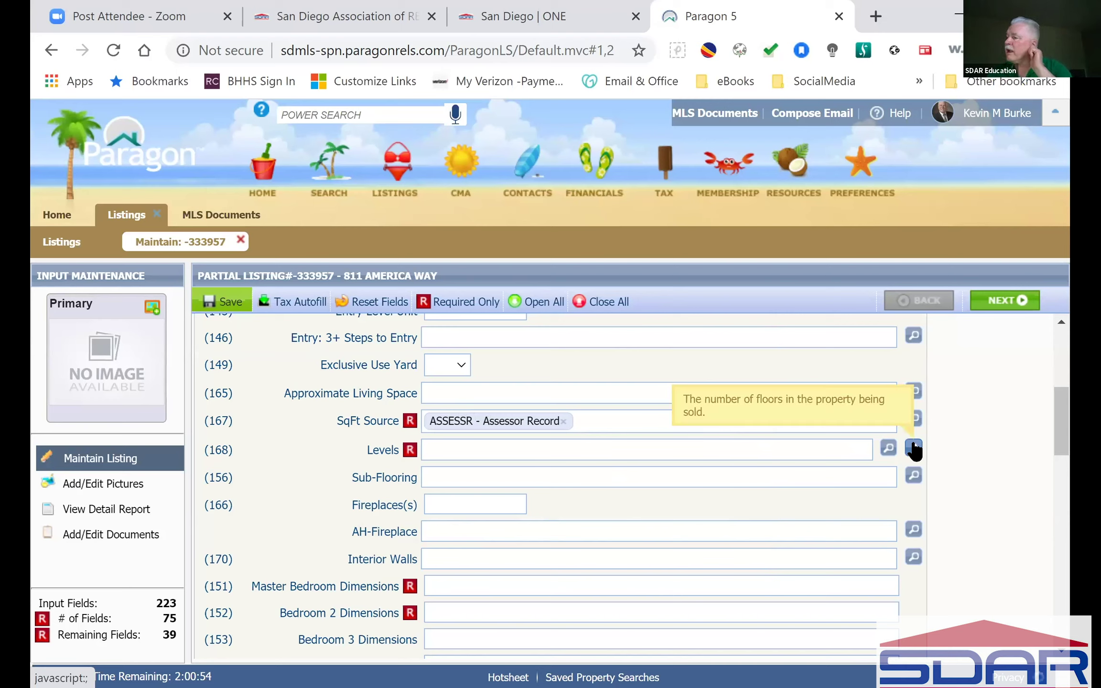
click(585, 451)
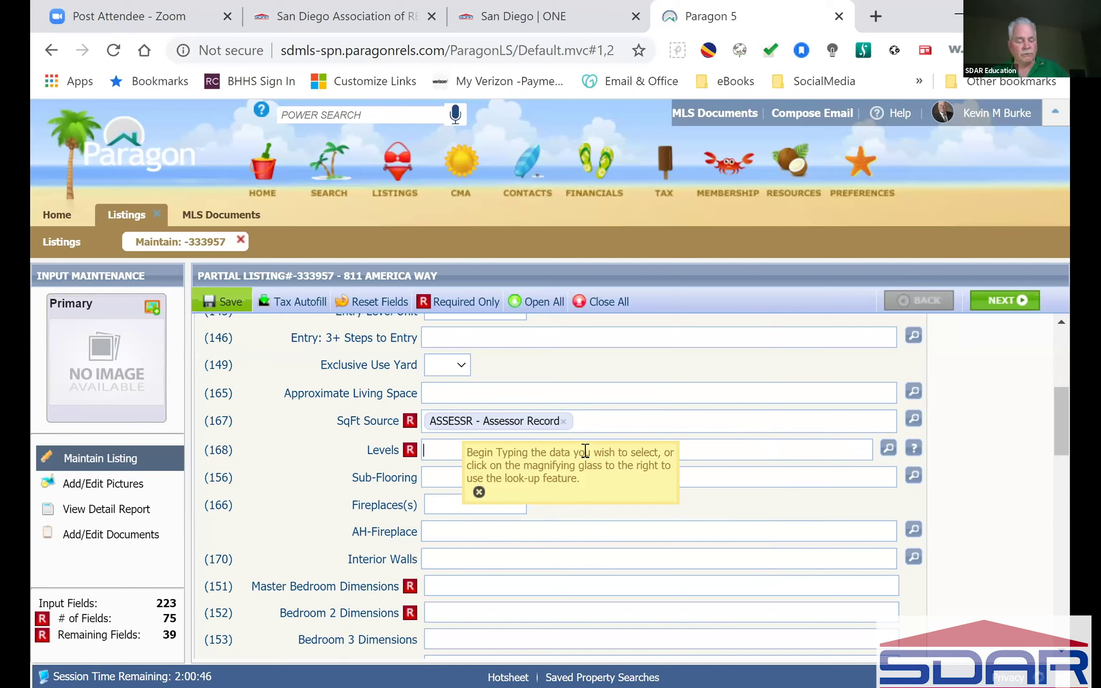
text(3)
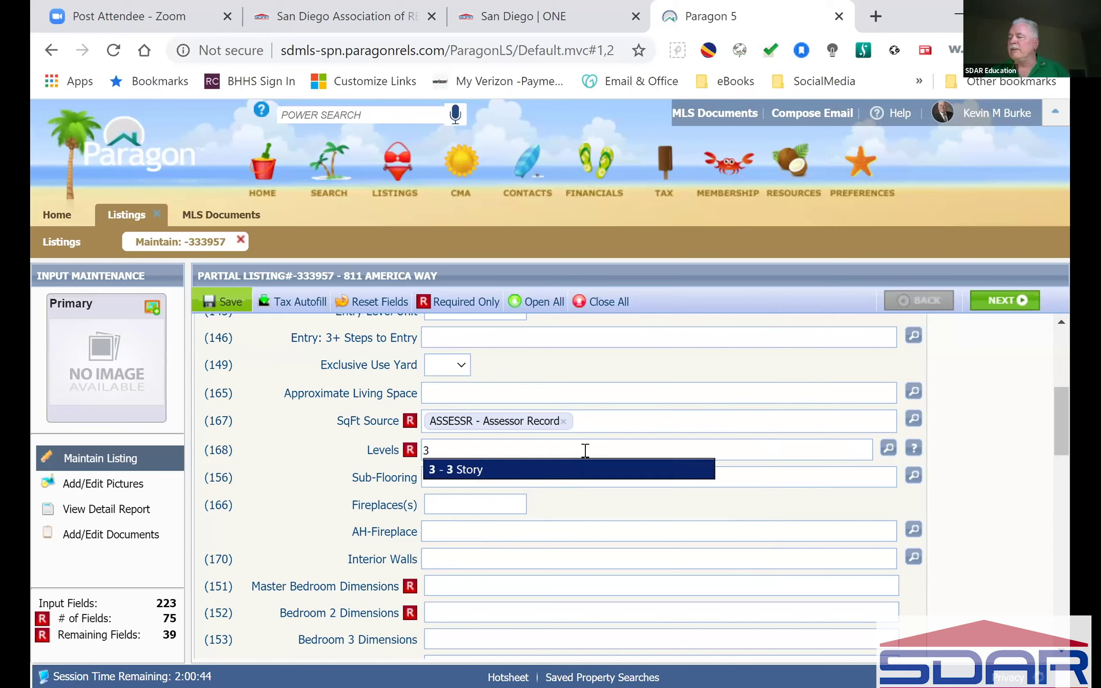
click(492, 471)
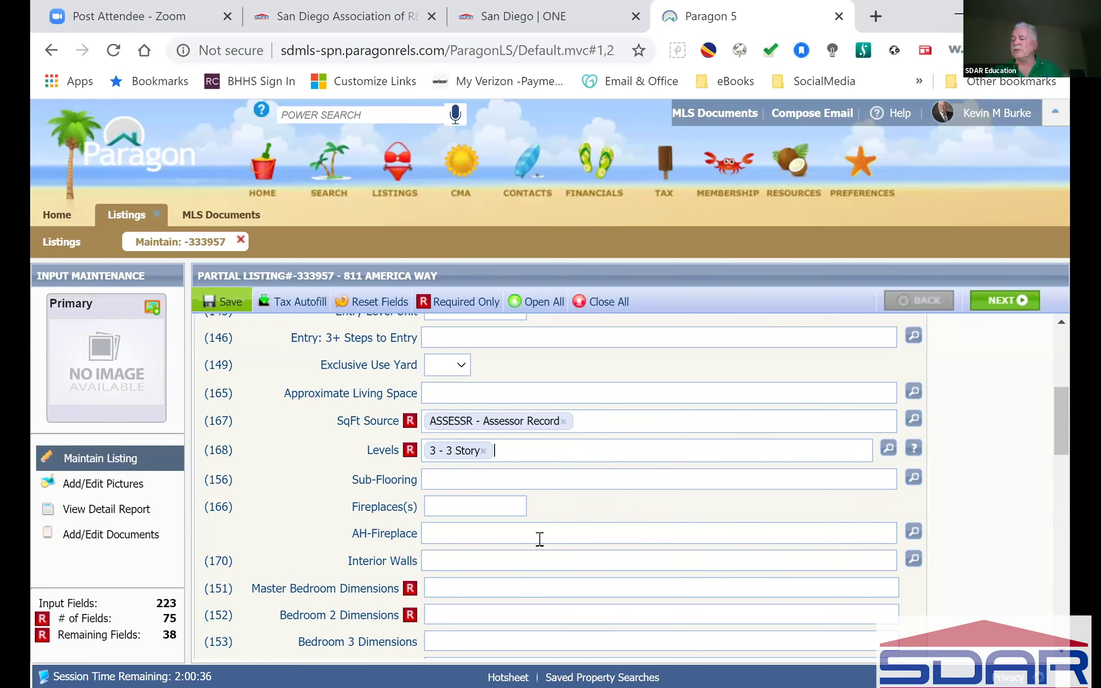
scroll(538, 569, down, 4)
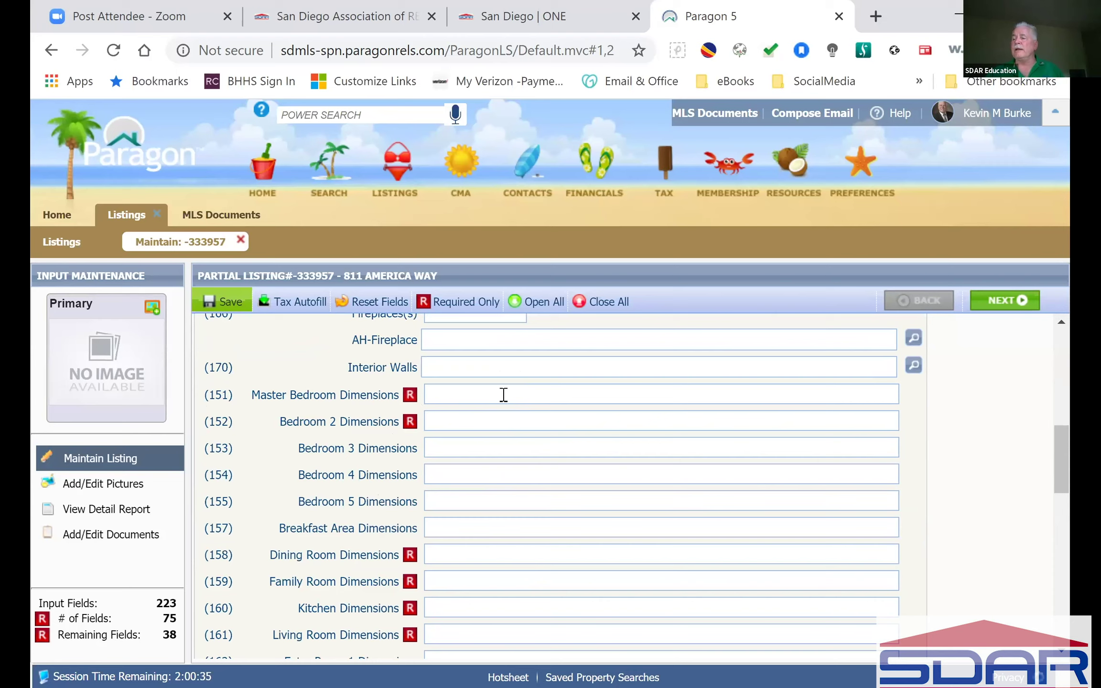
click(503, 394)
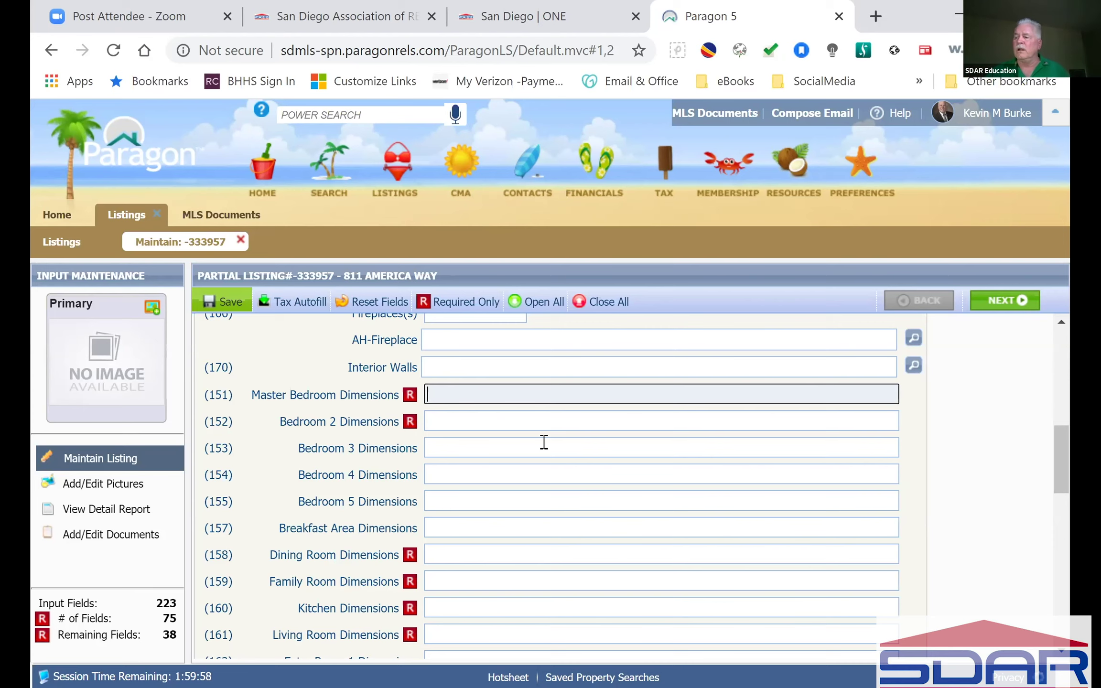
scroll(541, 533, down, 2)
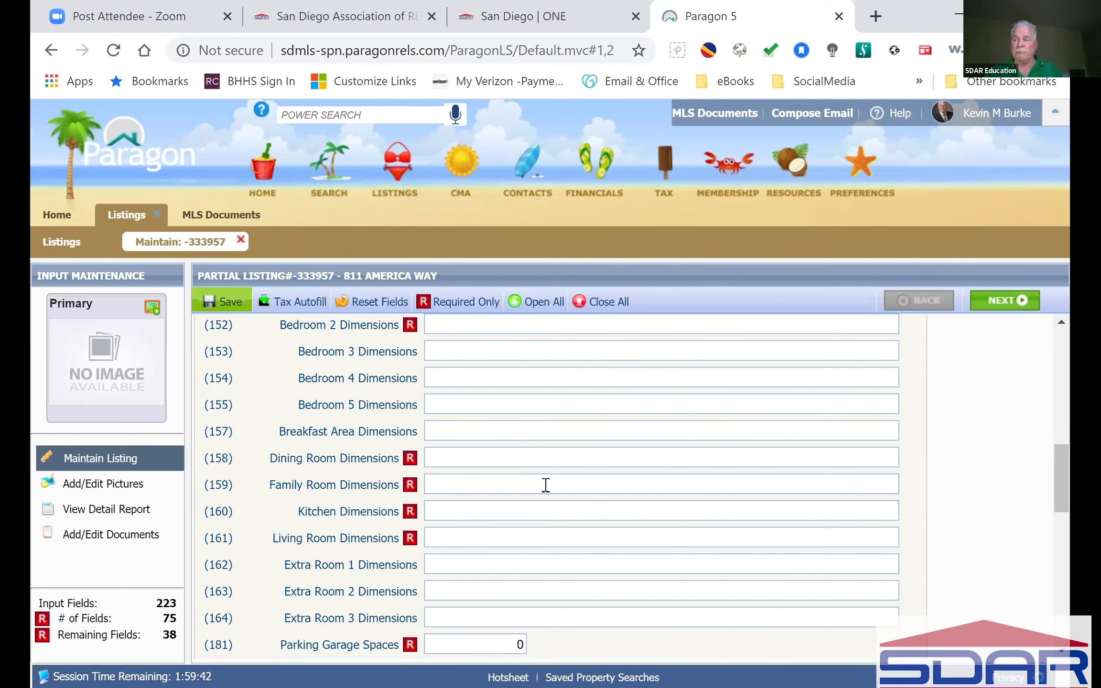
scroll(545, 485, up, 2)
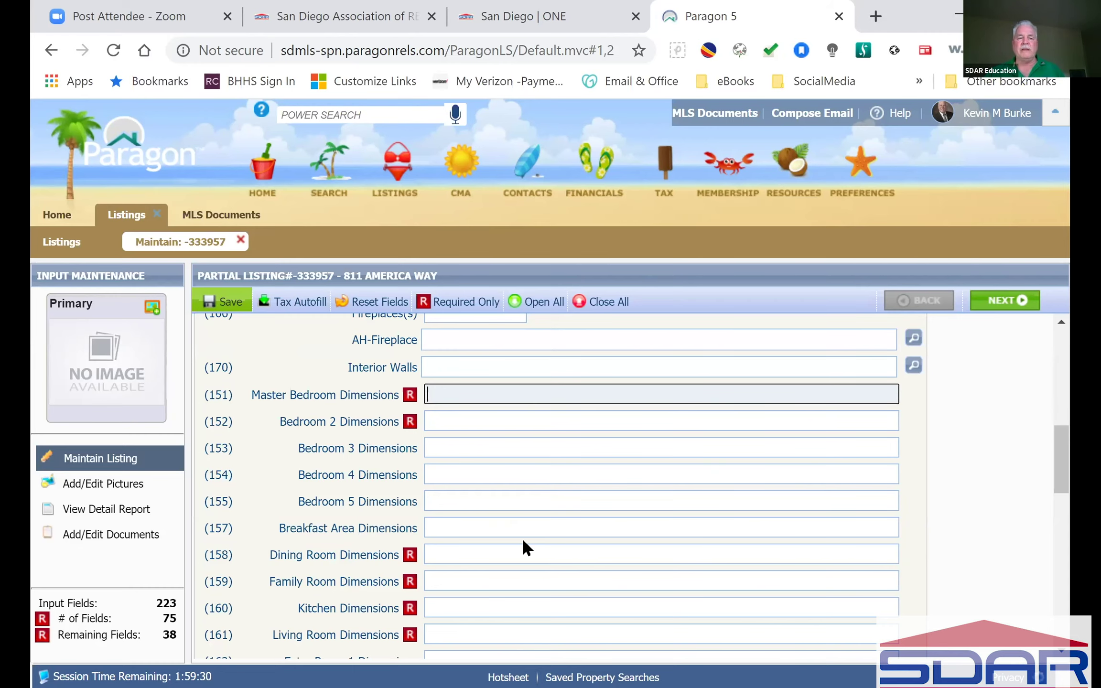
Step: Enter 2 for both Parking Garage Spaces and Parkng Non-Garaged Spaces
scroll(522, 537, down, 5)
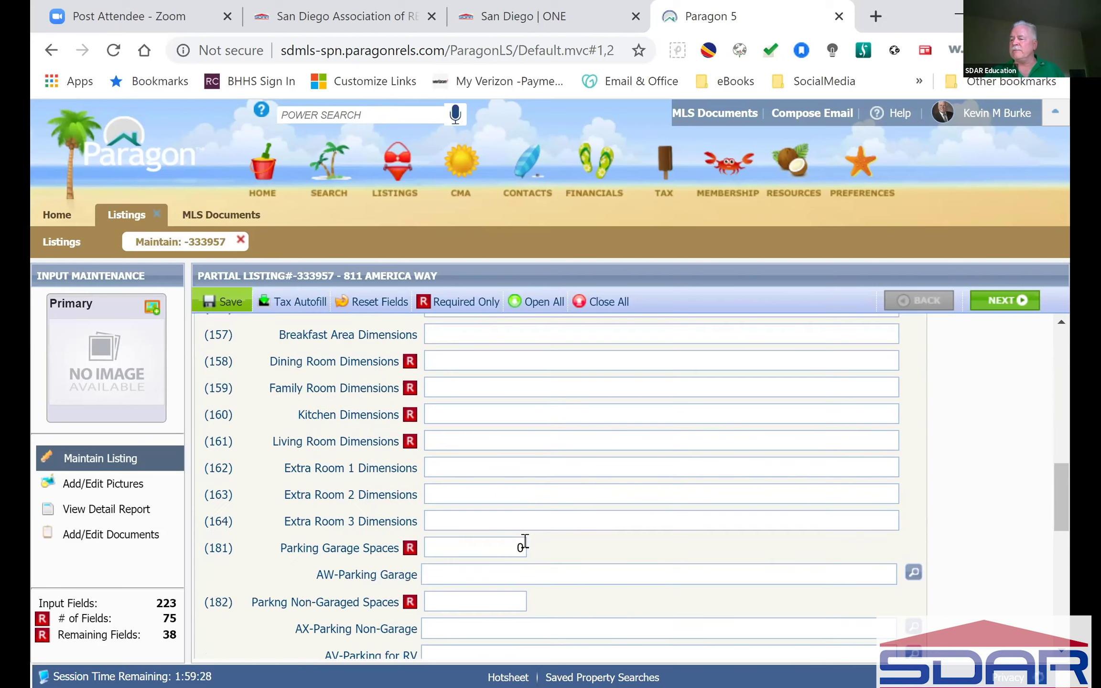
scroll(525, 540, down, 2)
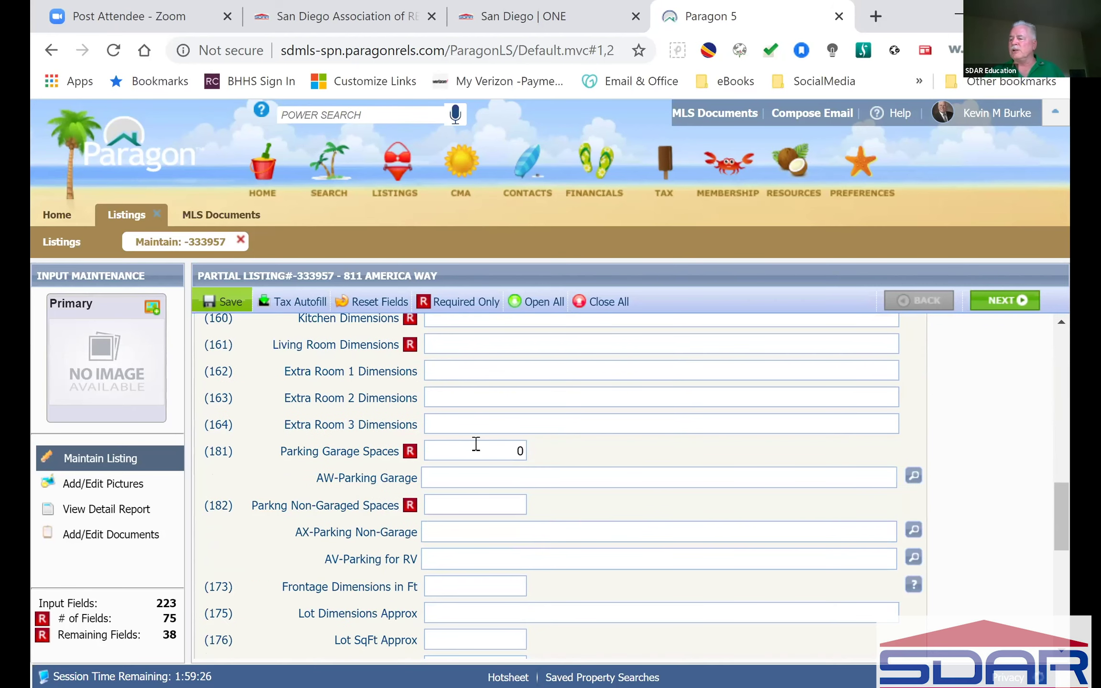
click(493, 452)
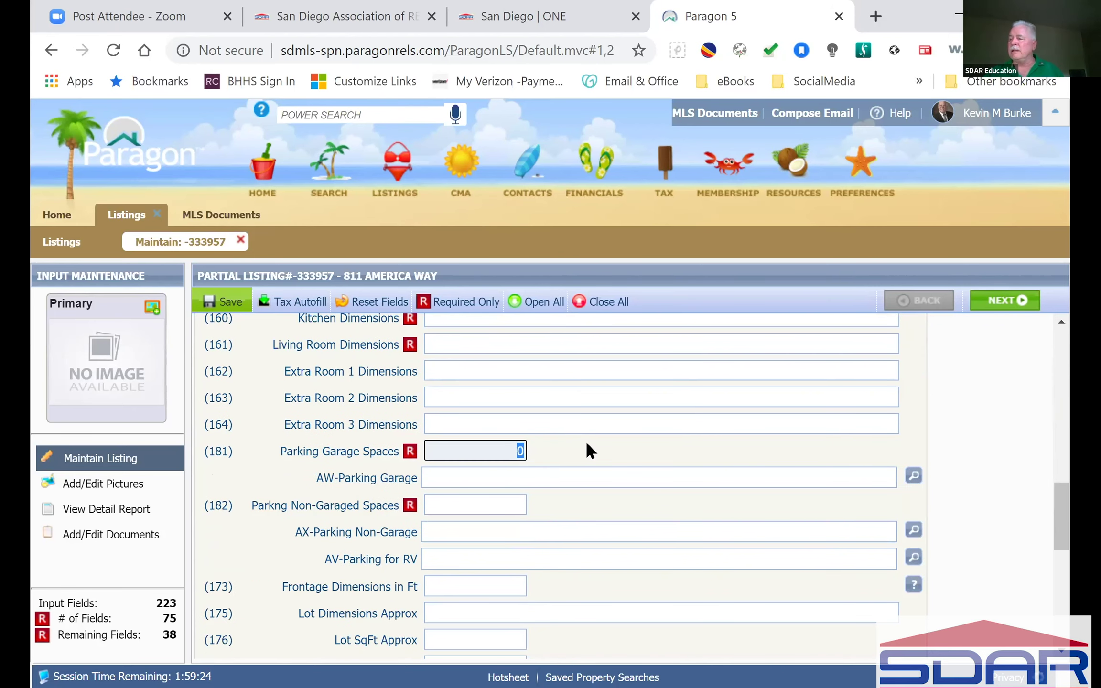
text(2)
click(494, 507)
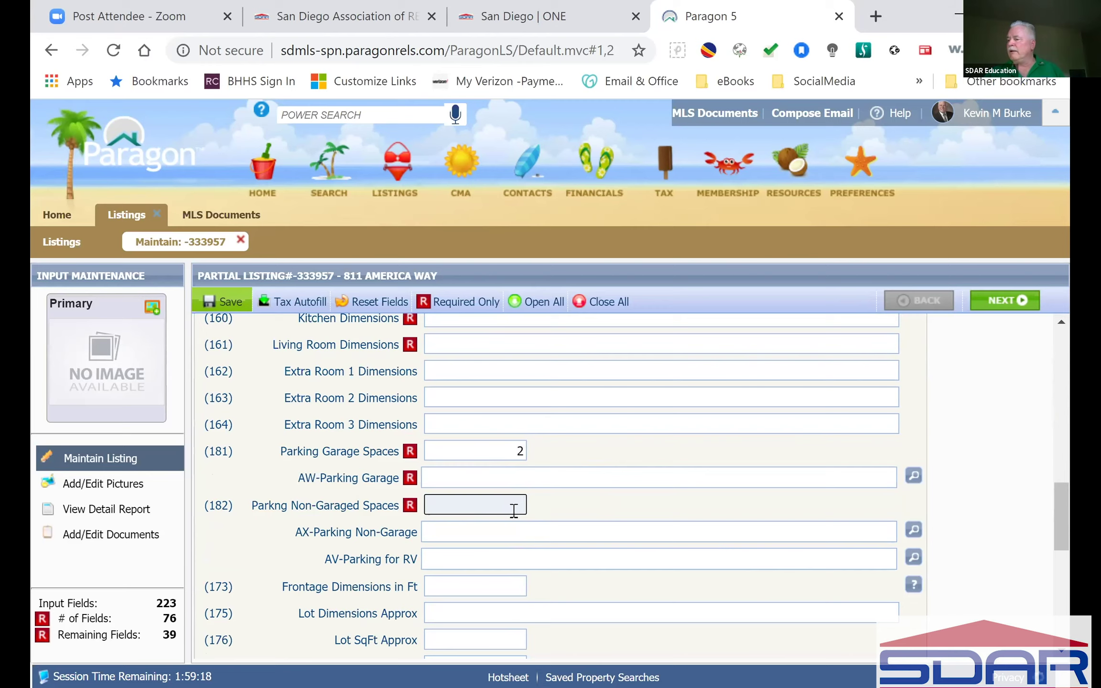
text(2)
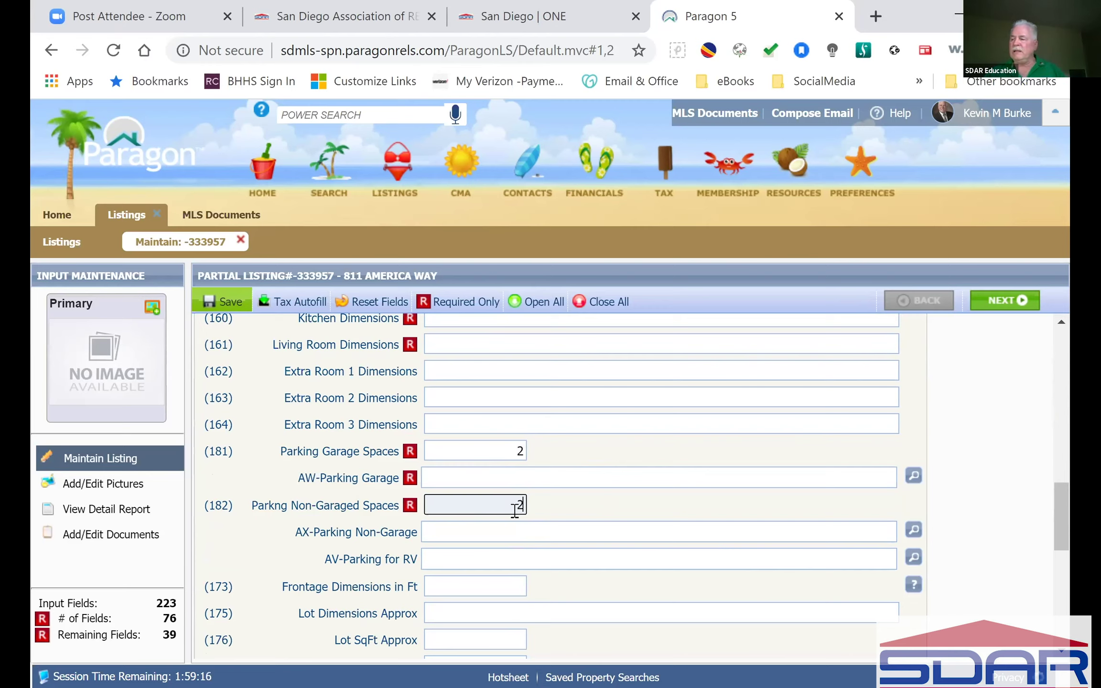
click(576, 502)
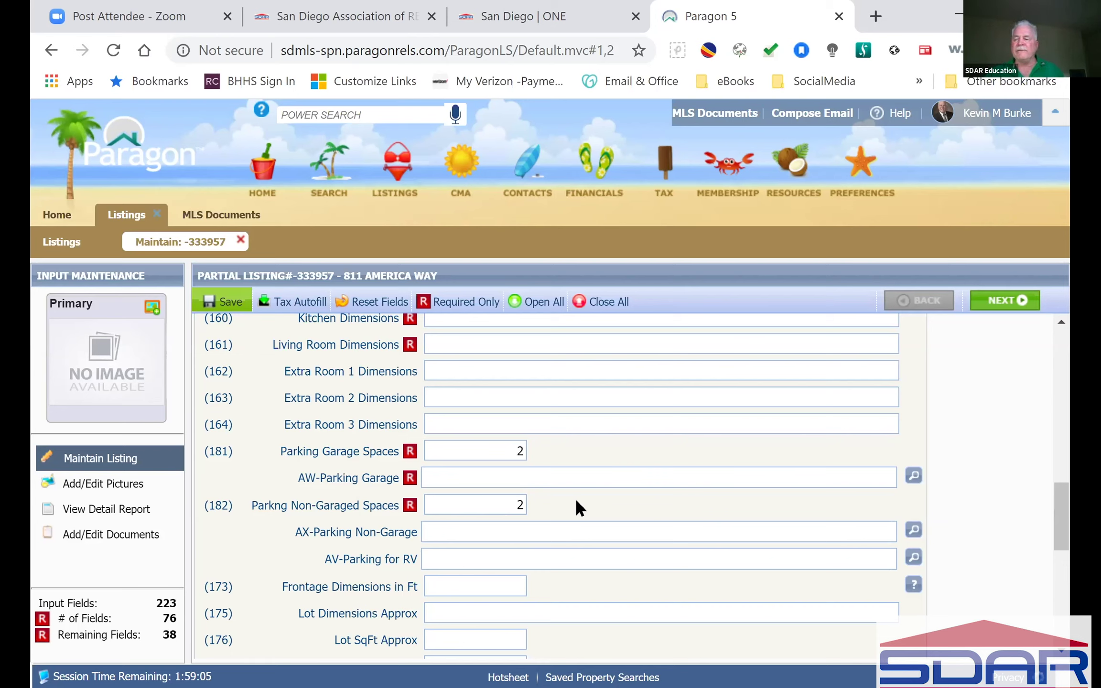
Step: Set Lot Size to A) 0 CI - 0 (Common Interest)
scroll(576, 501, down, 4)
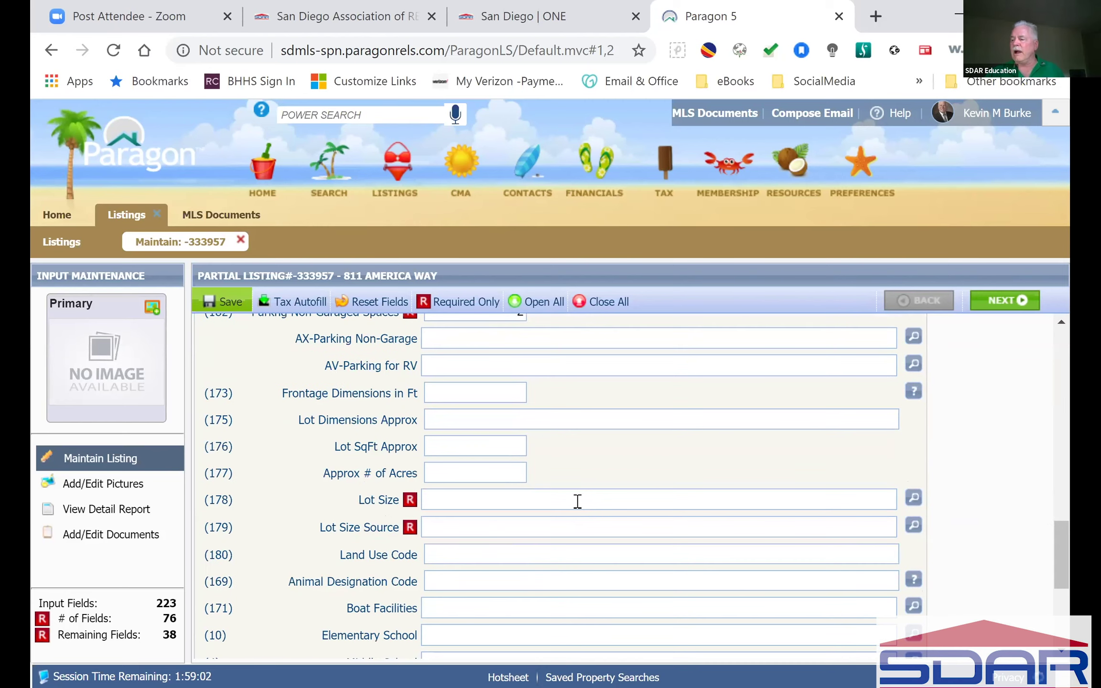
click(578, 501)
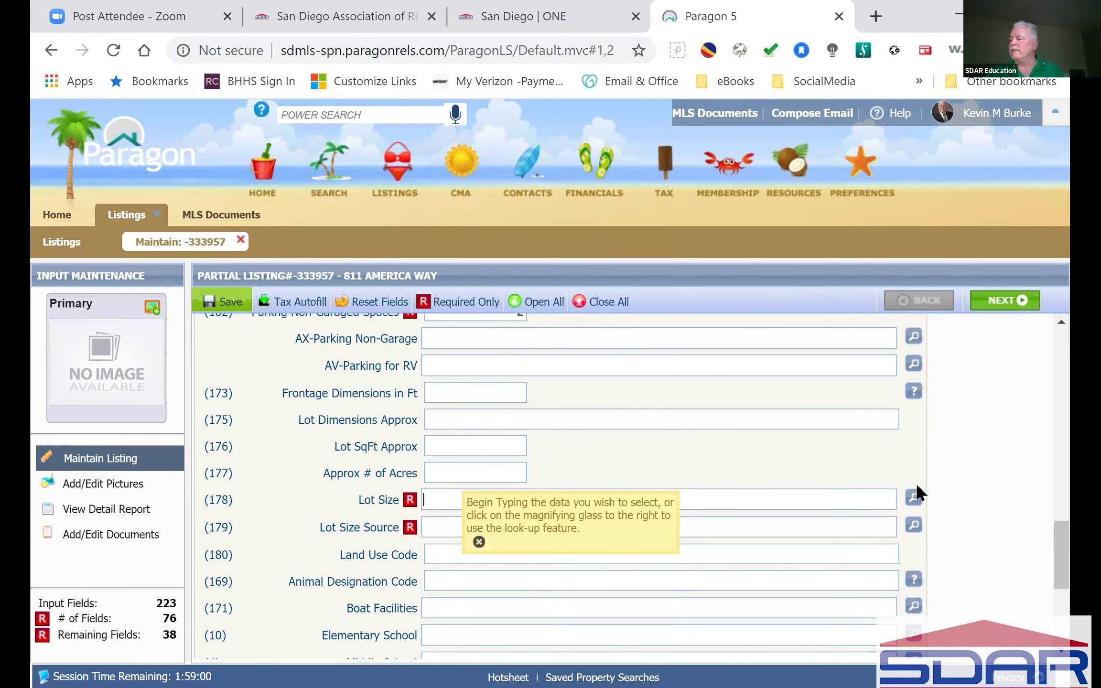
click(913, 498)
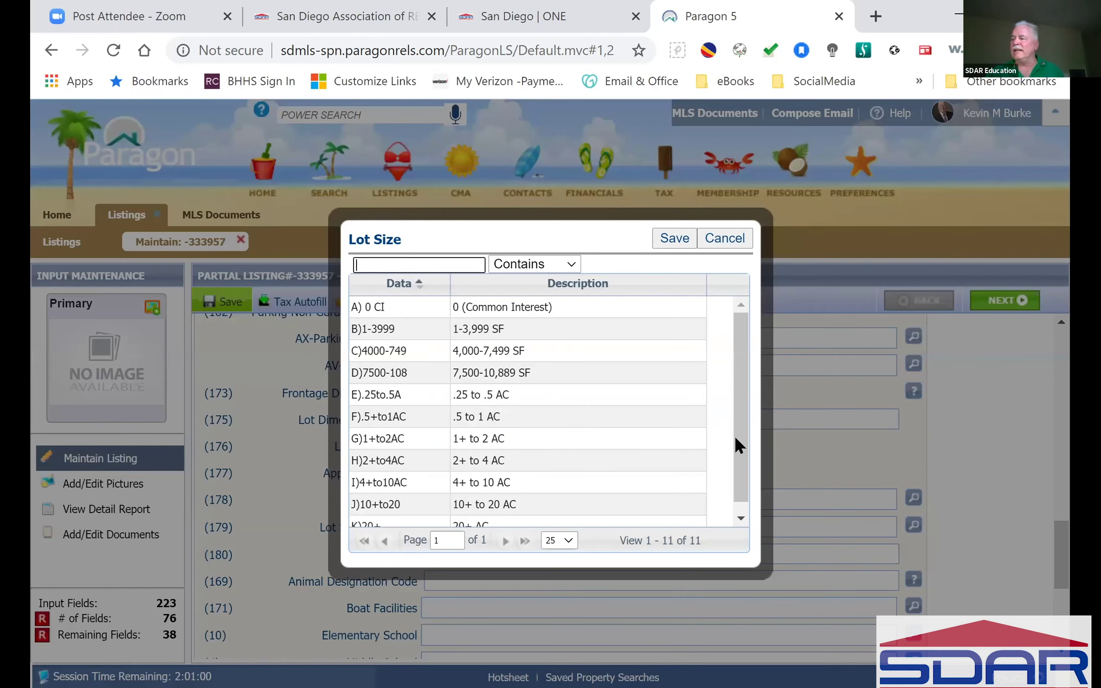
click(425, 311)
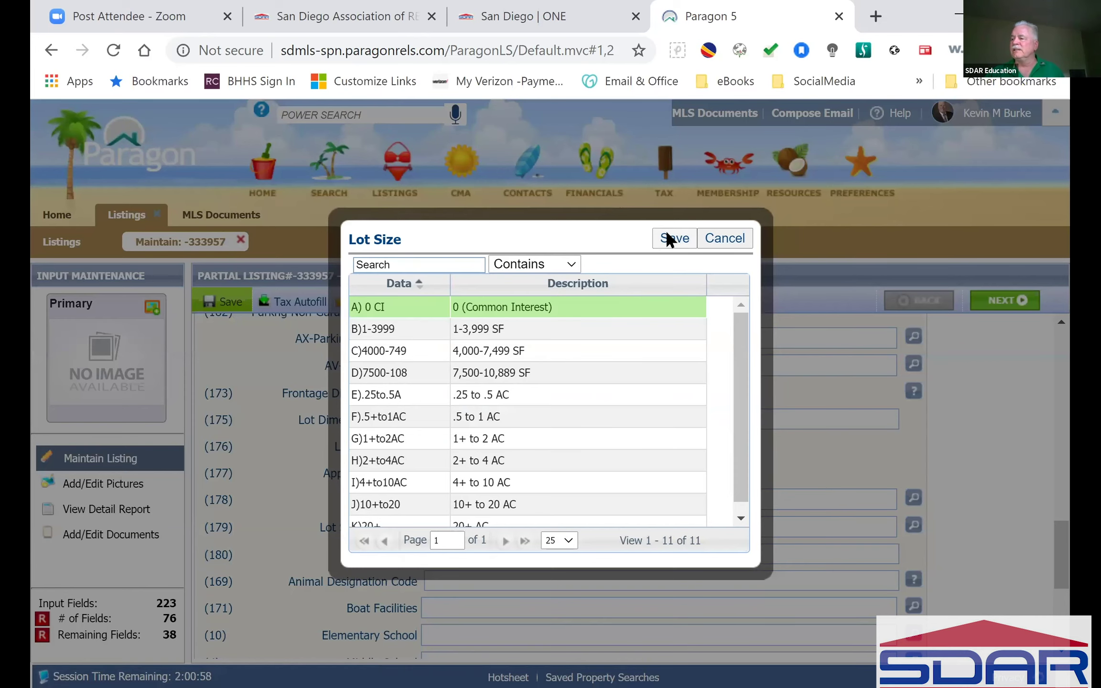
key(Return)
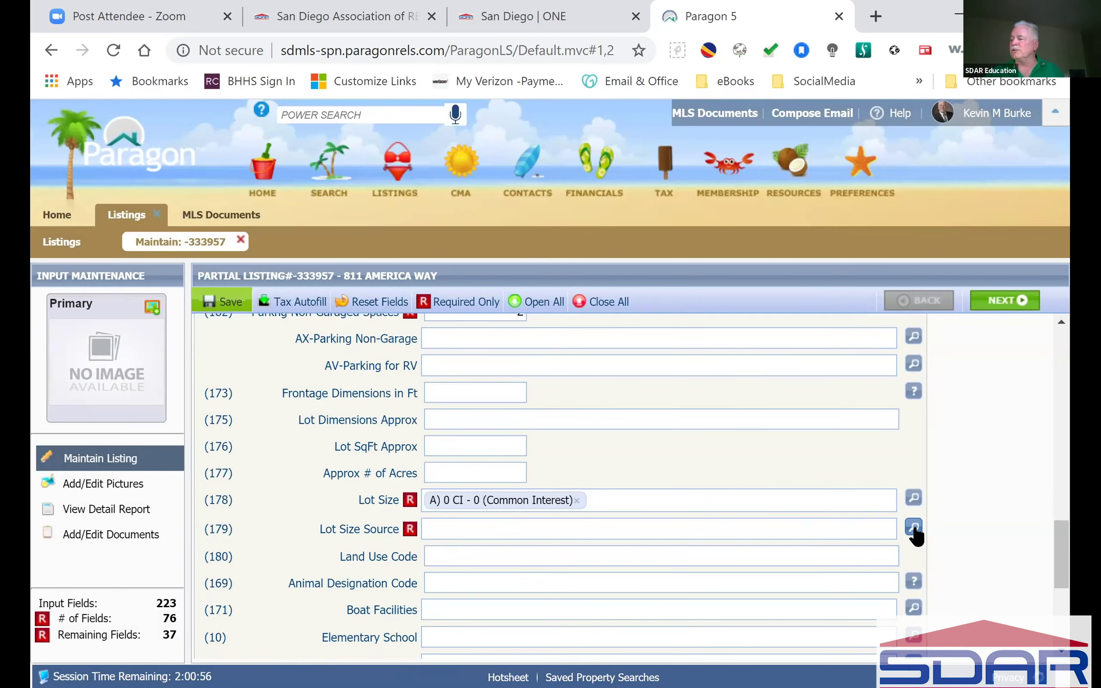
Step: Set Lot Size Source to ASOREC - Assessor Record
click(913, 527)
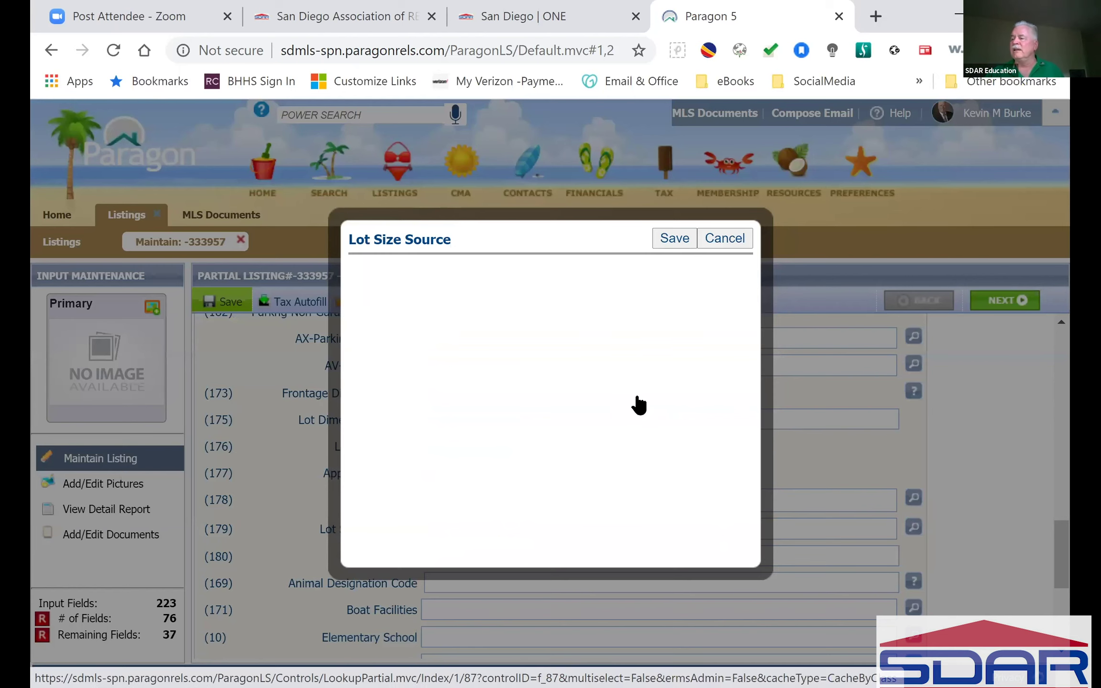
click(414, 329)
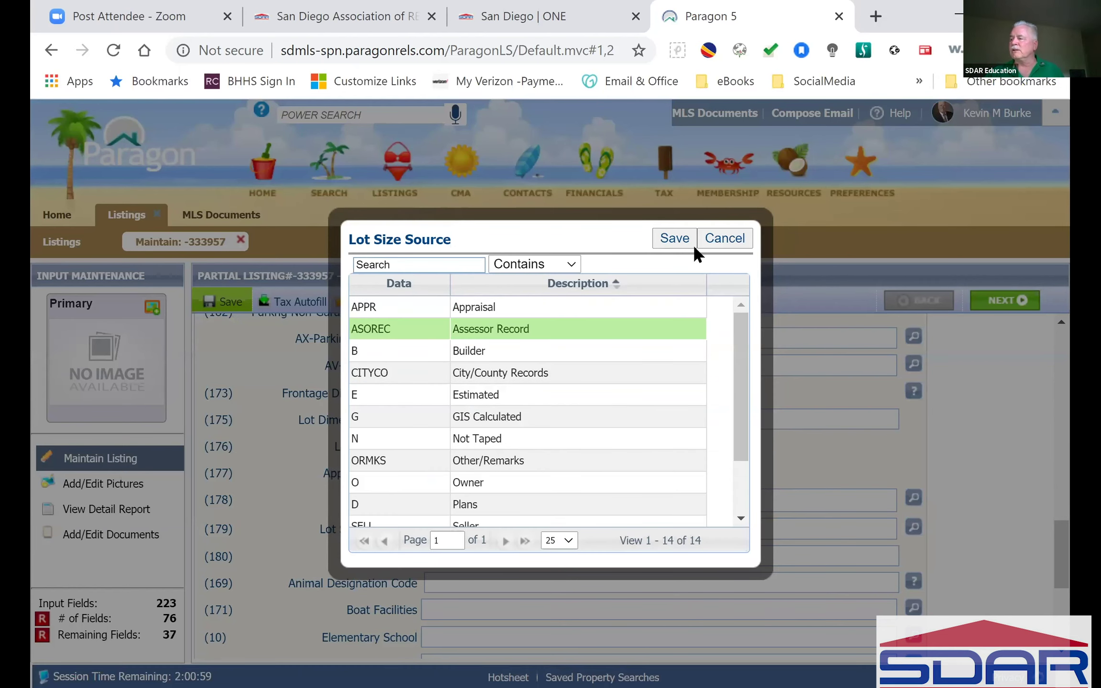
key(Return)
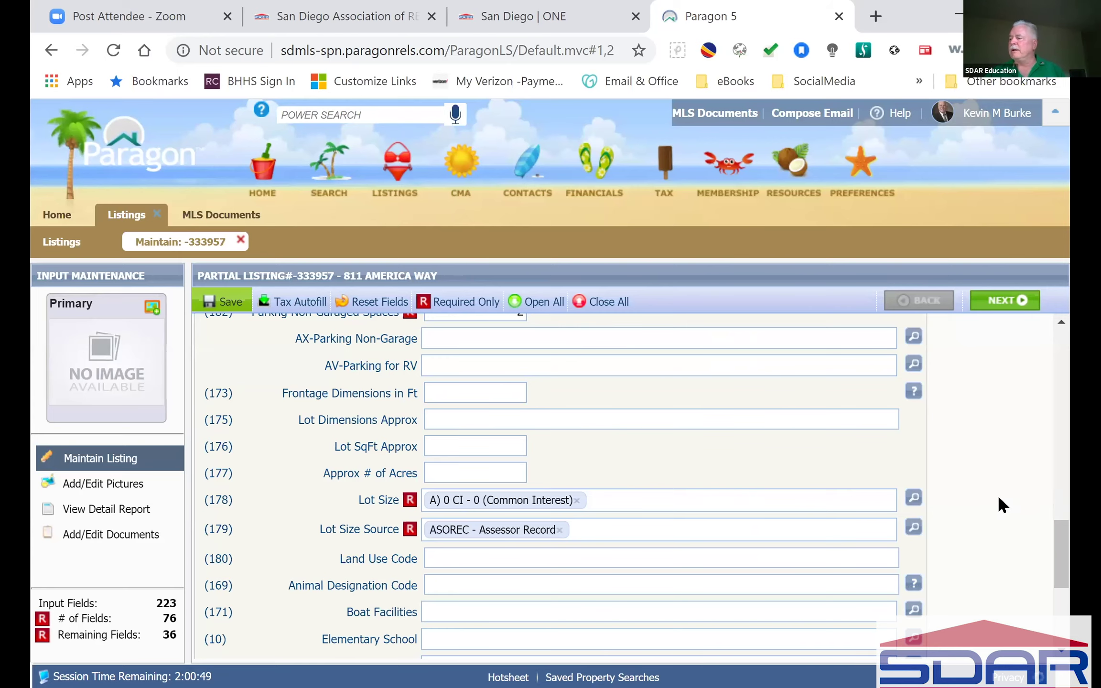
scroll(990, 490, down, 4)
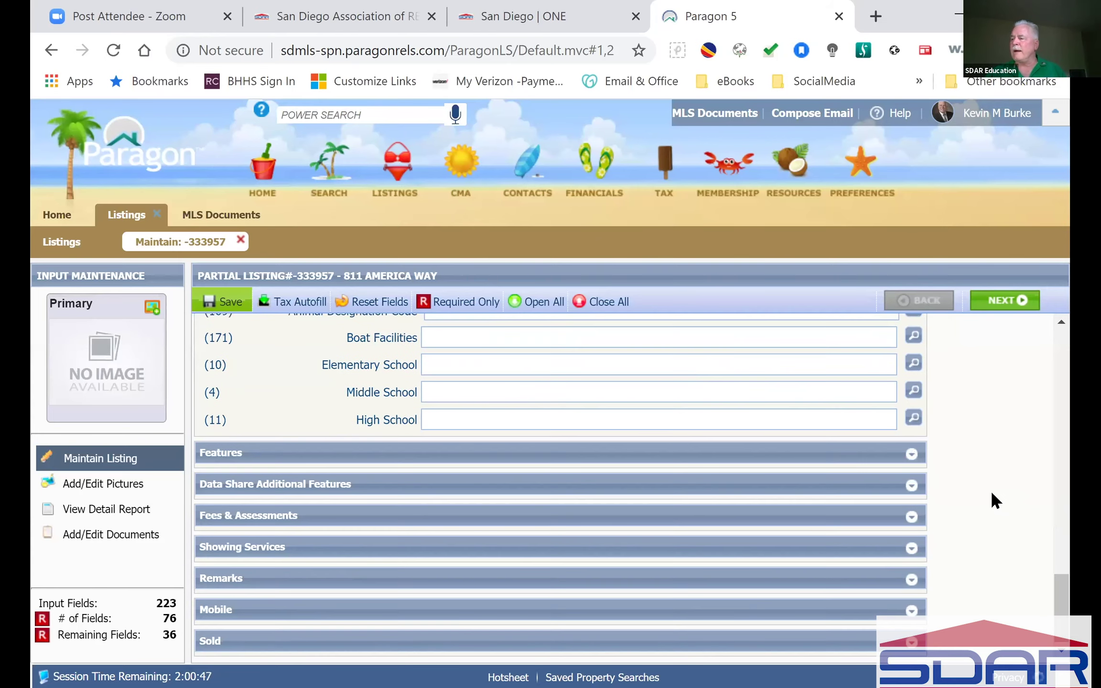
scroll(990, 490, up, 5)
scroll(991, 493, up, 15)
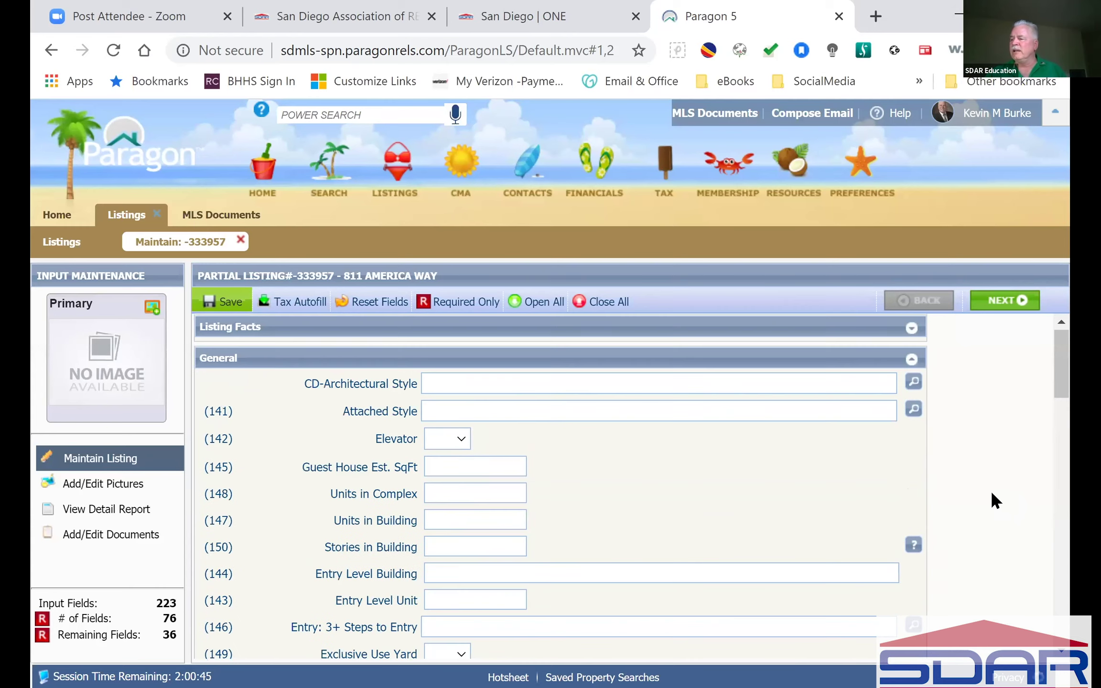
Step: Open Features, then collapse all sections and reopen only the Features section
scroll(991, 500, down, 15)
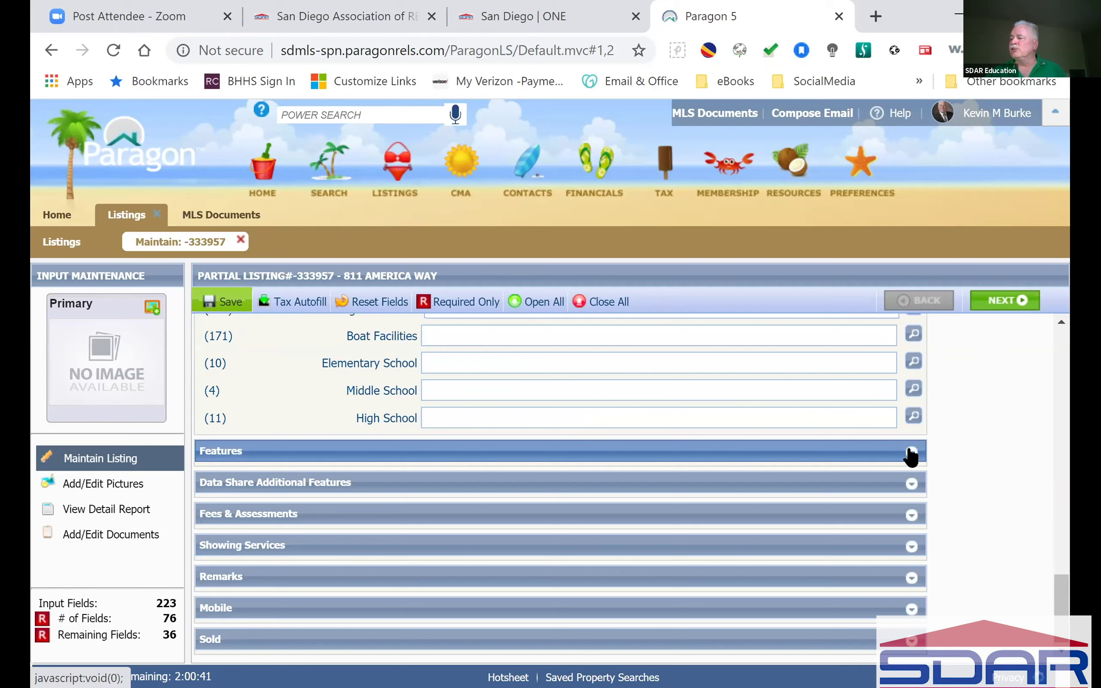
click(910, 451)
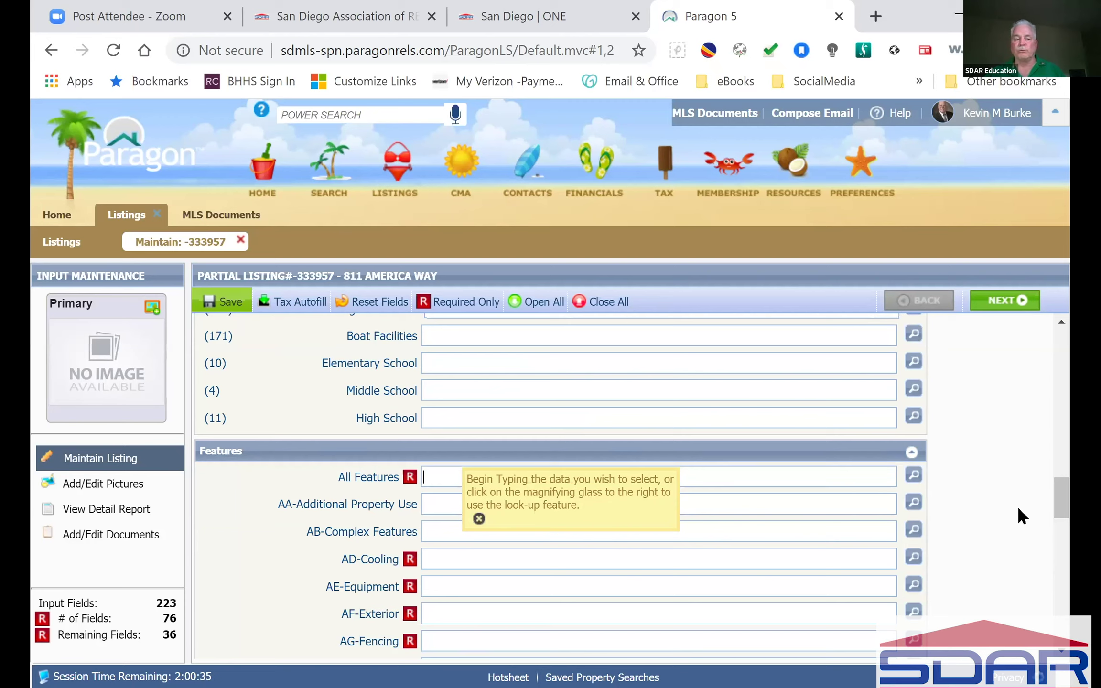
click(512, 559)
click(465, 579)
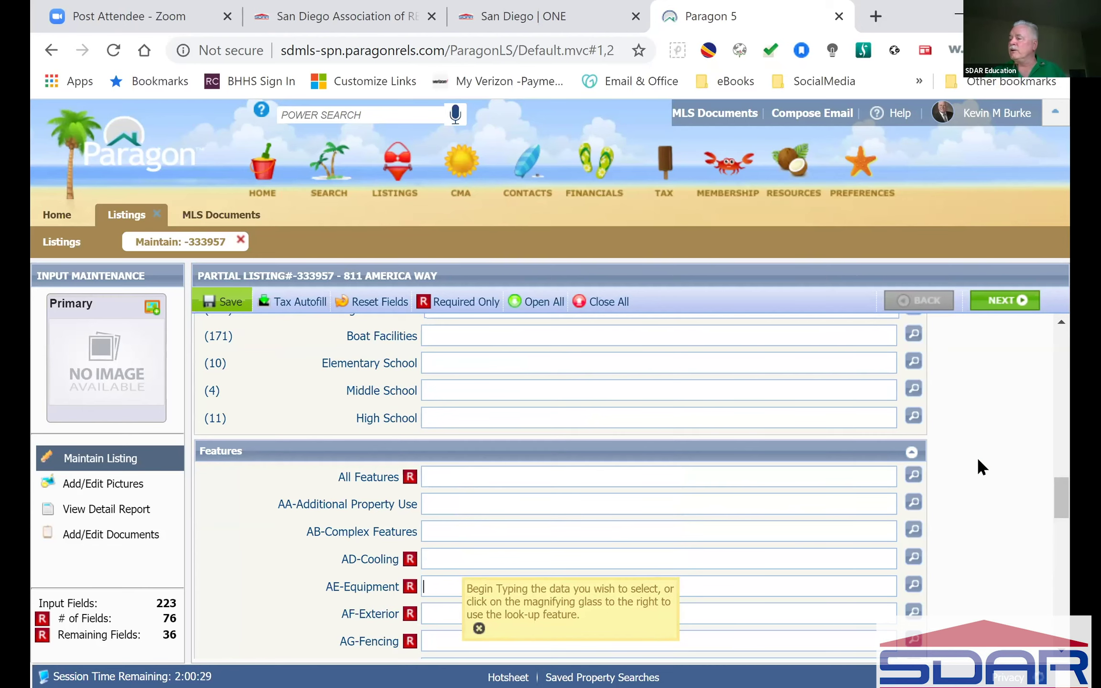
drag(1060, 492, 1061, 334)
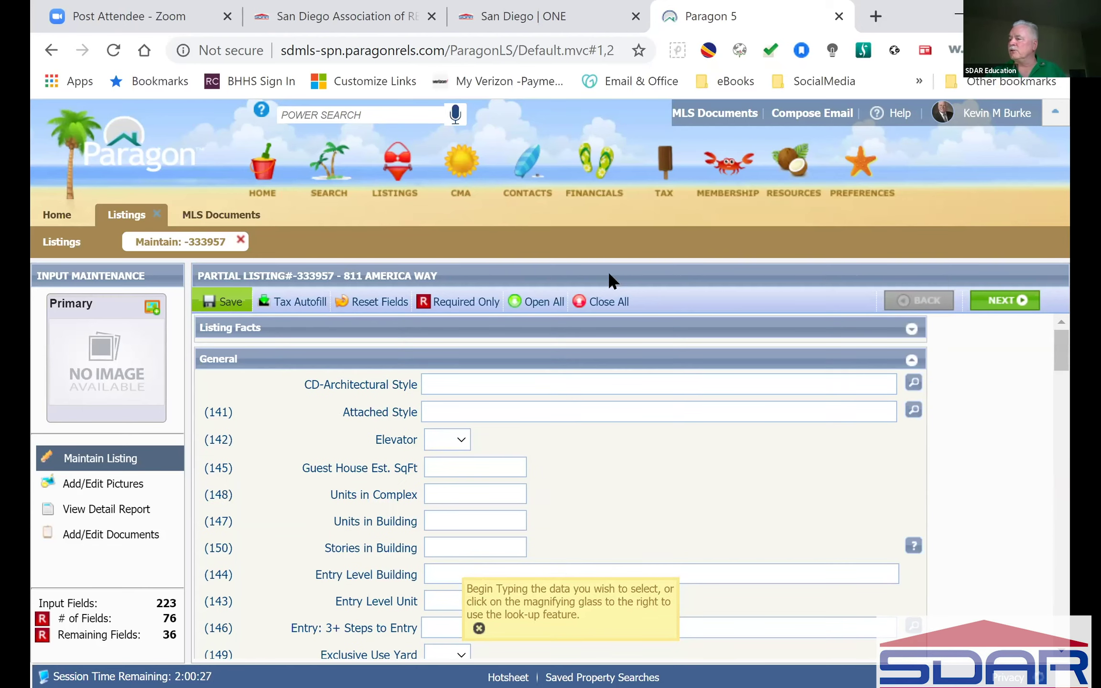
click(597, 302)
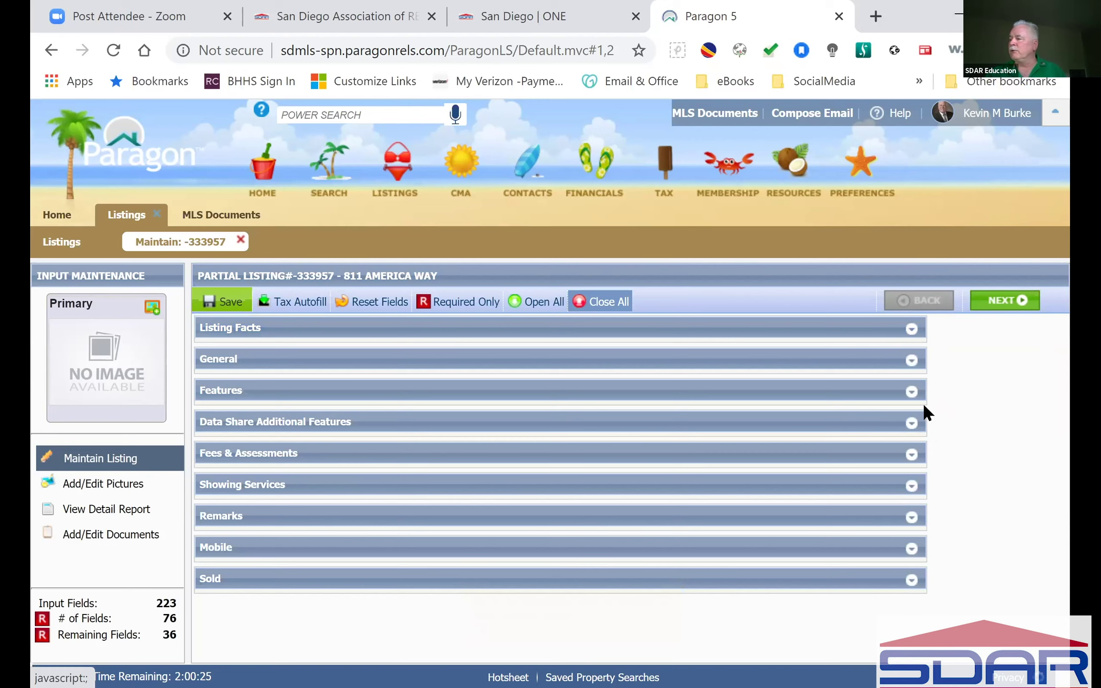
click(911, 392)
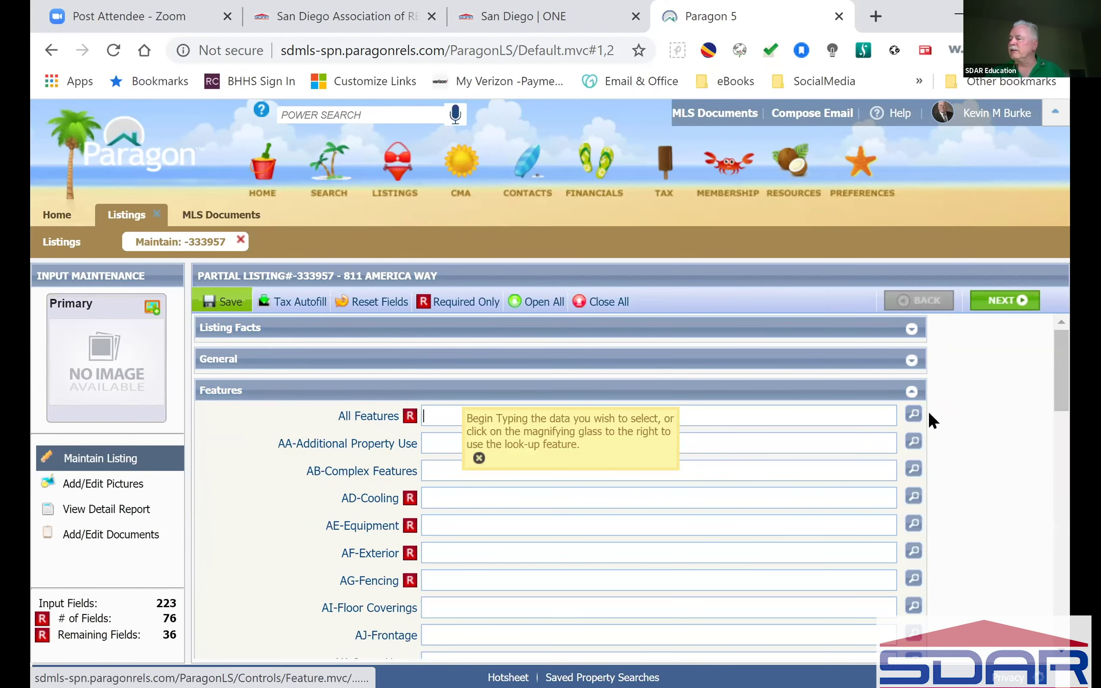
click(914, 417)
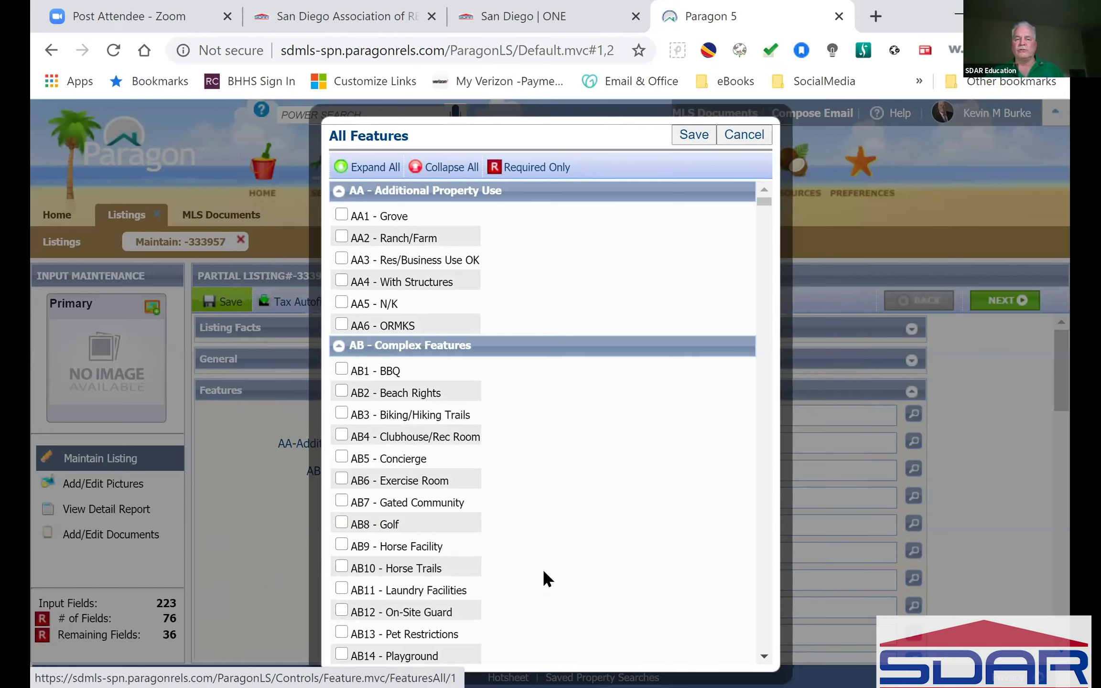
click(532, 176)
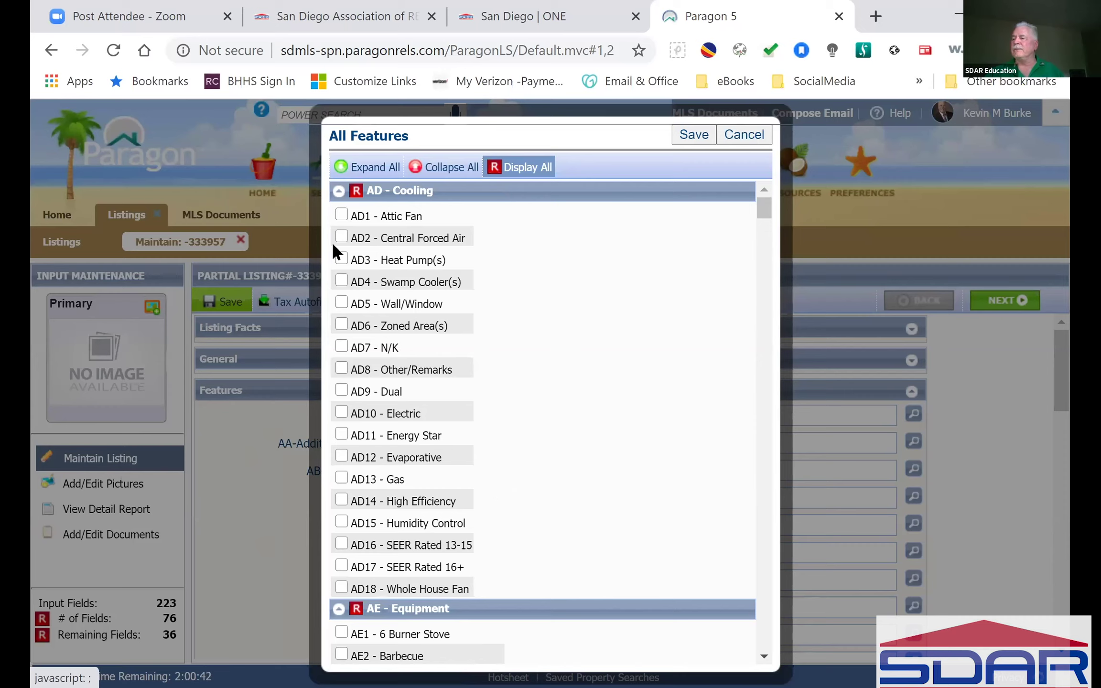
click(342, 232)
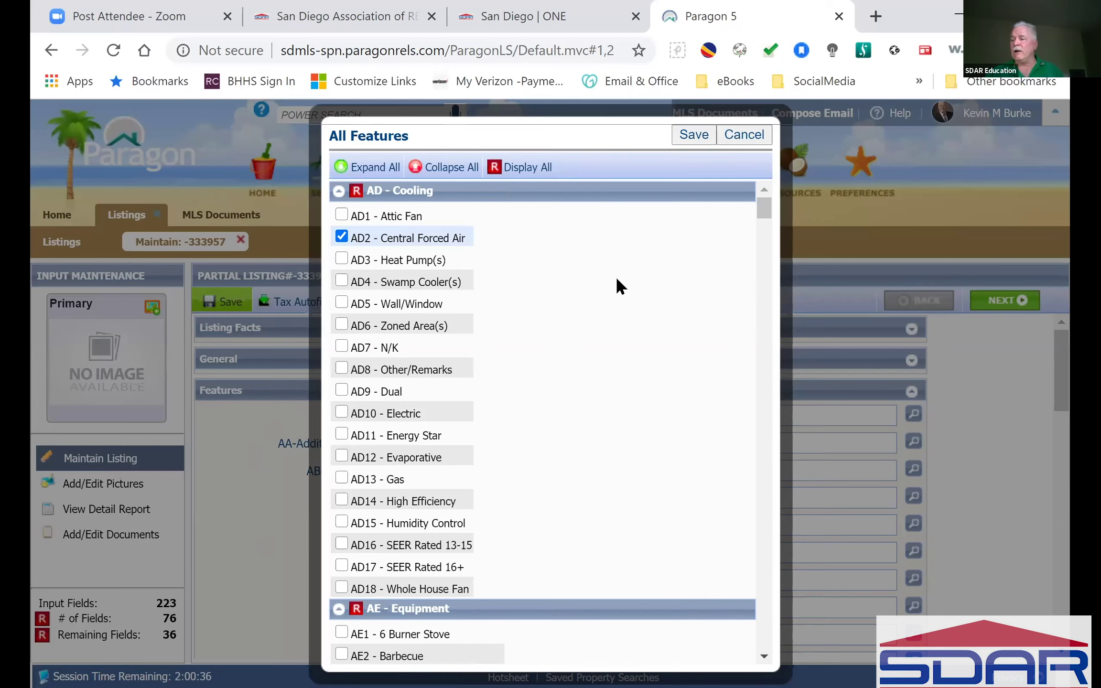
scroll(616, 280, down, 6)
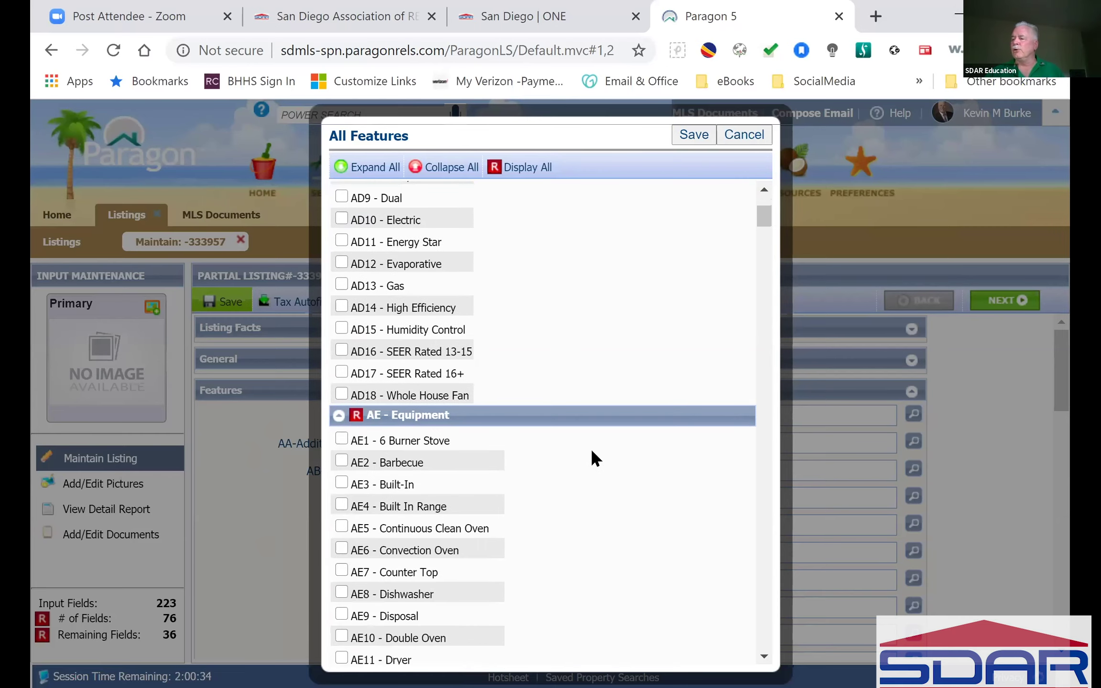
scroll(588, 391, down, 4)
scroll(672, 191, up, 2)
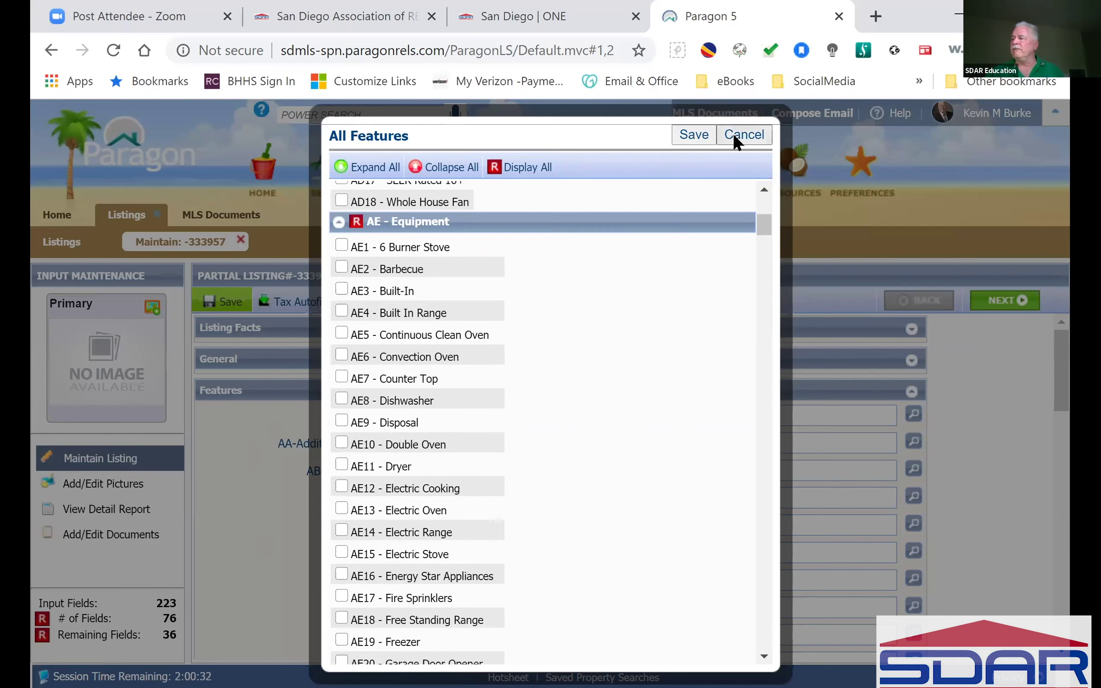
key(Escape)
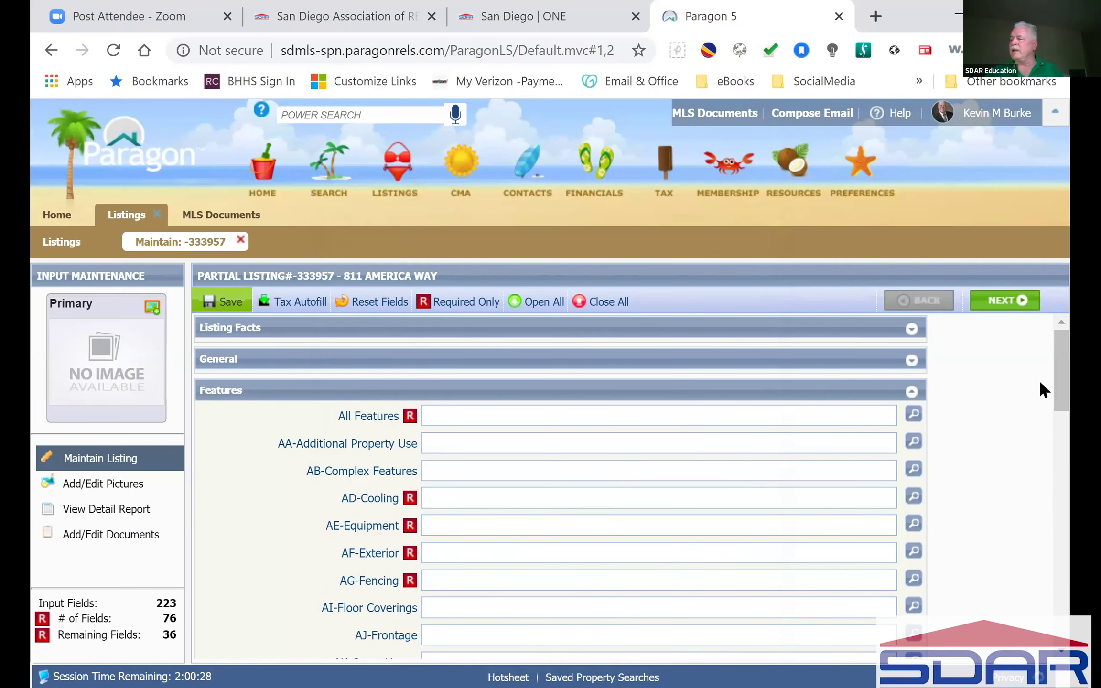
drag(1057, 359, 1068, 499)
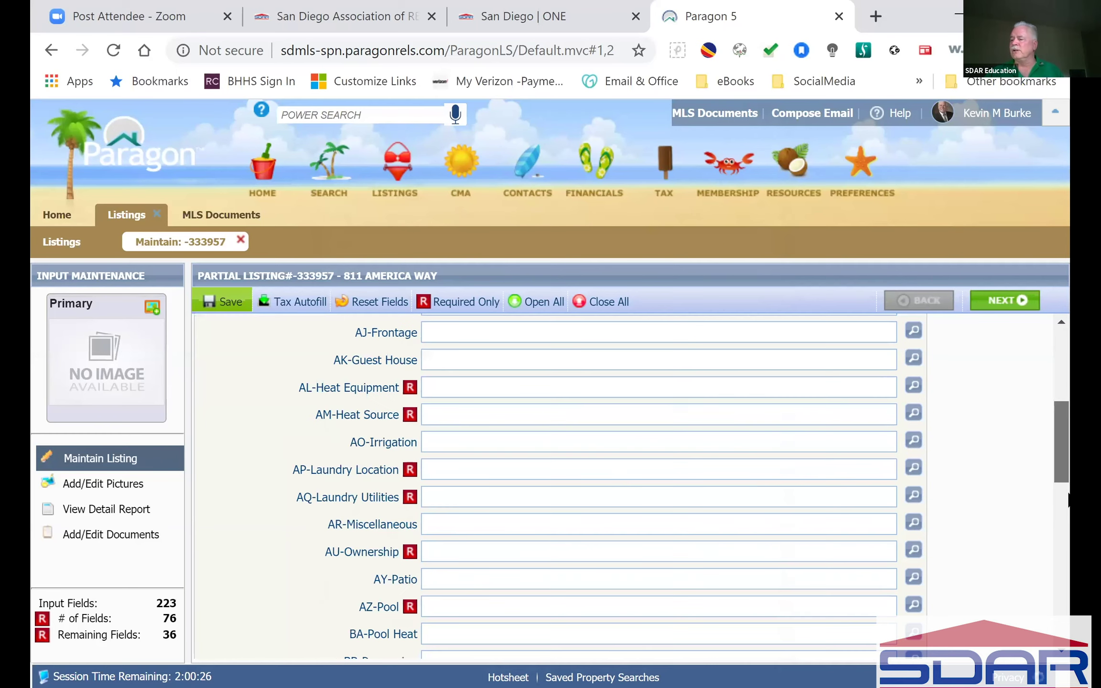
scroll(559, 478, down, 10)
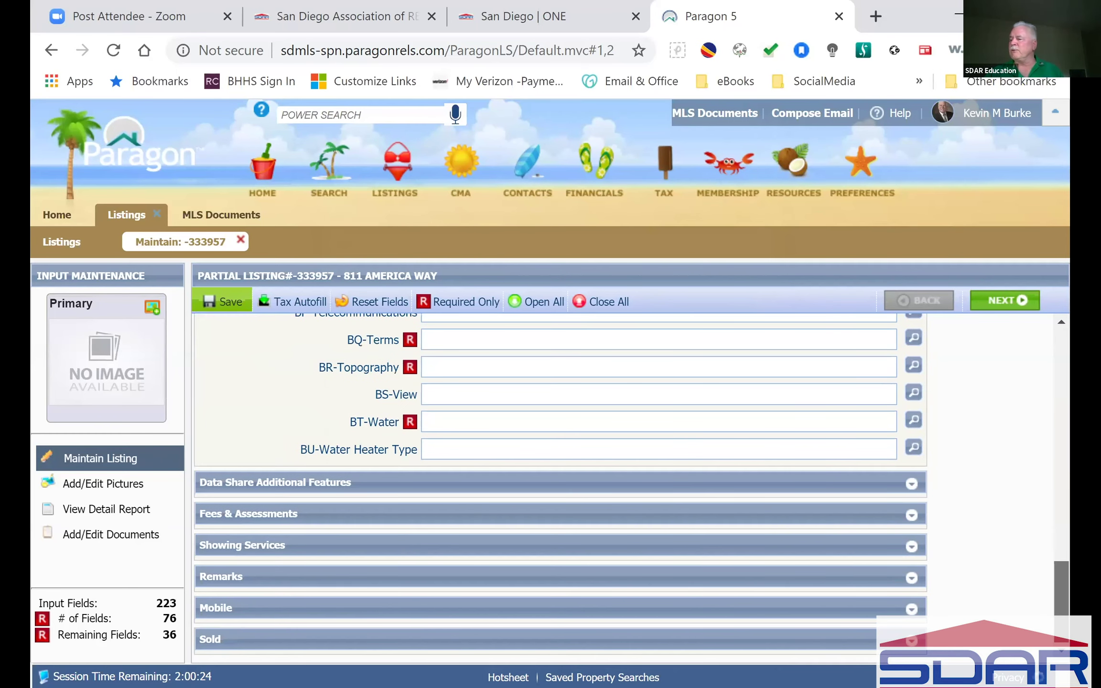
click(908, 487)
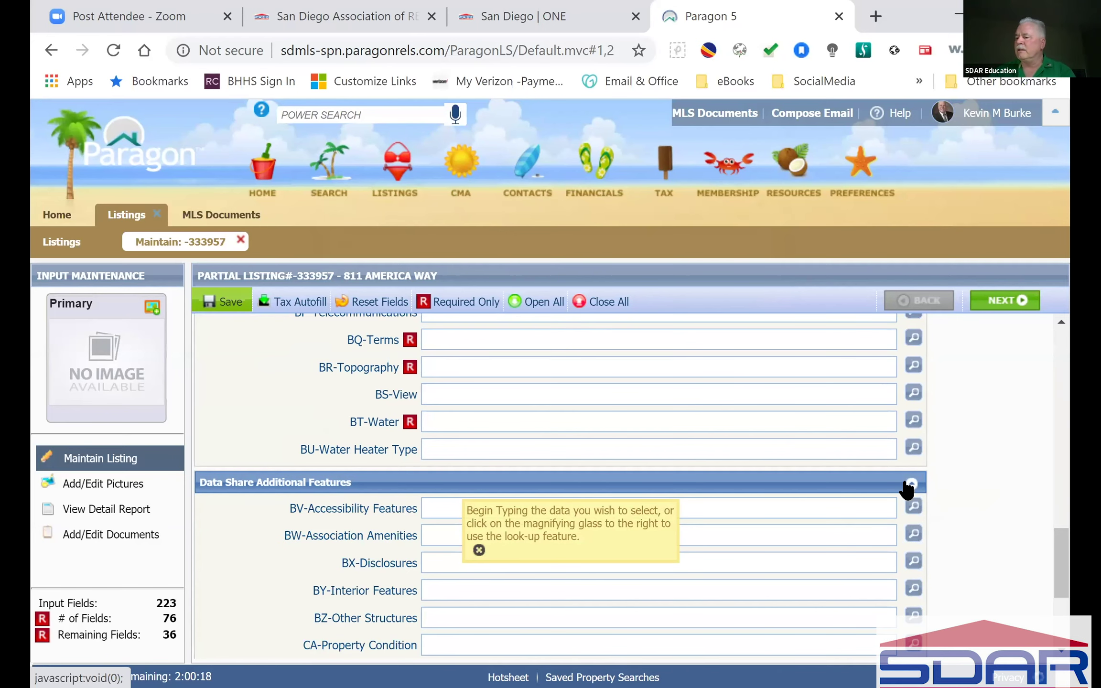
scroll(781, 501, down, 2)
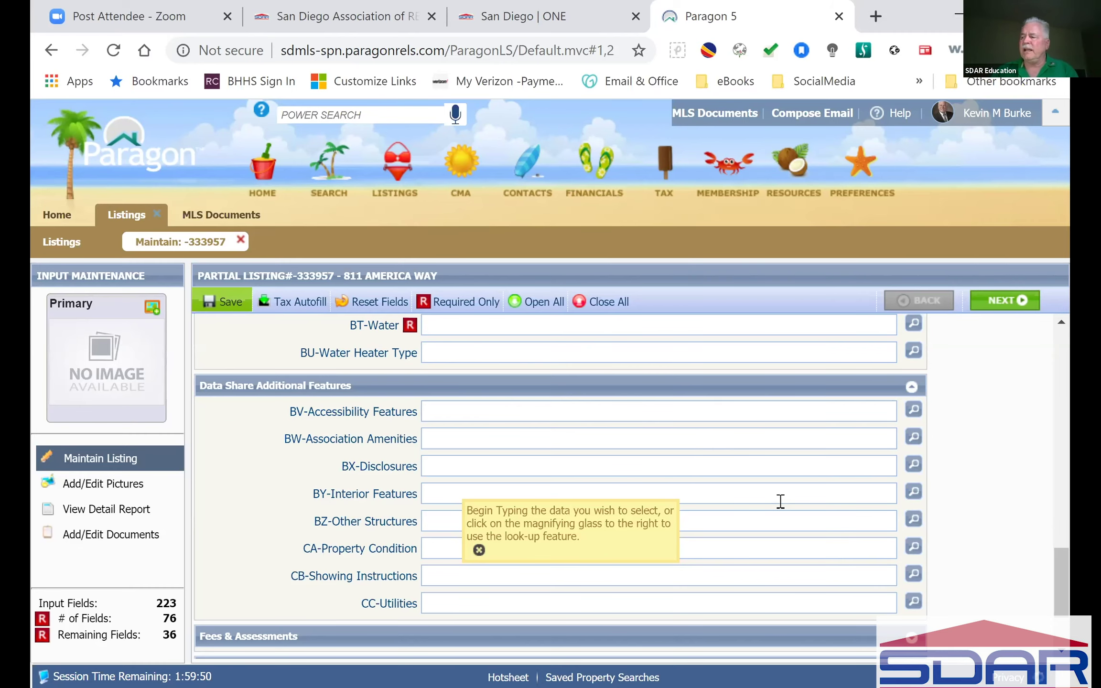
click(913, 409)
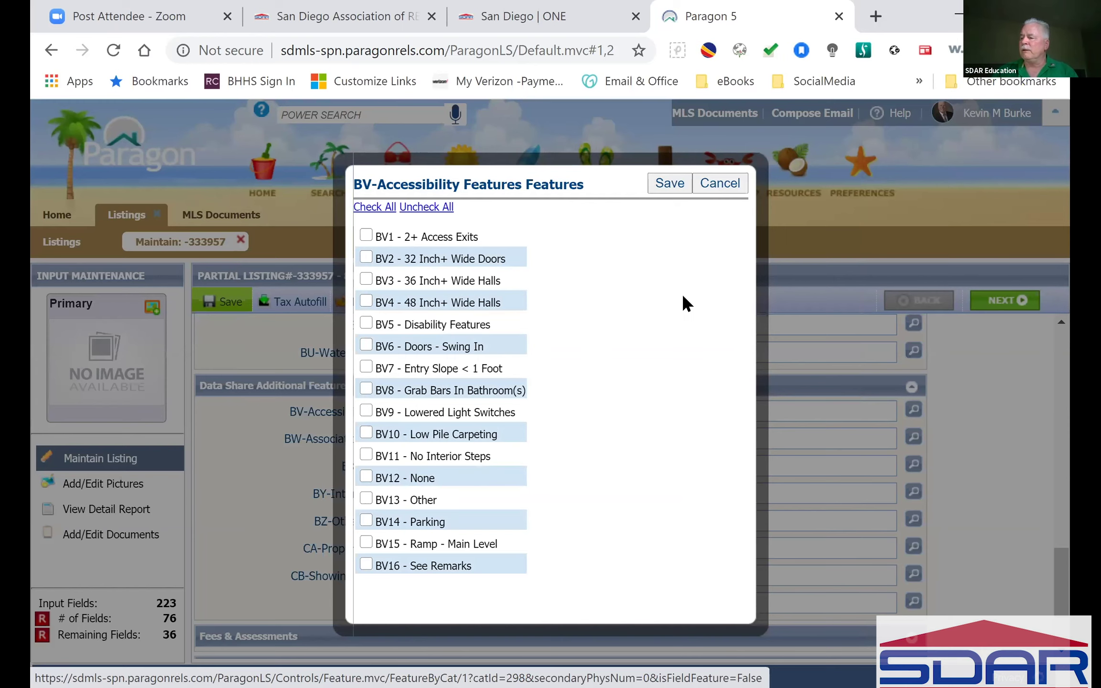
click(720, 183)
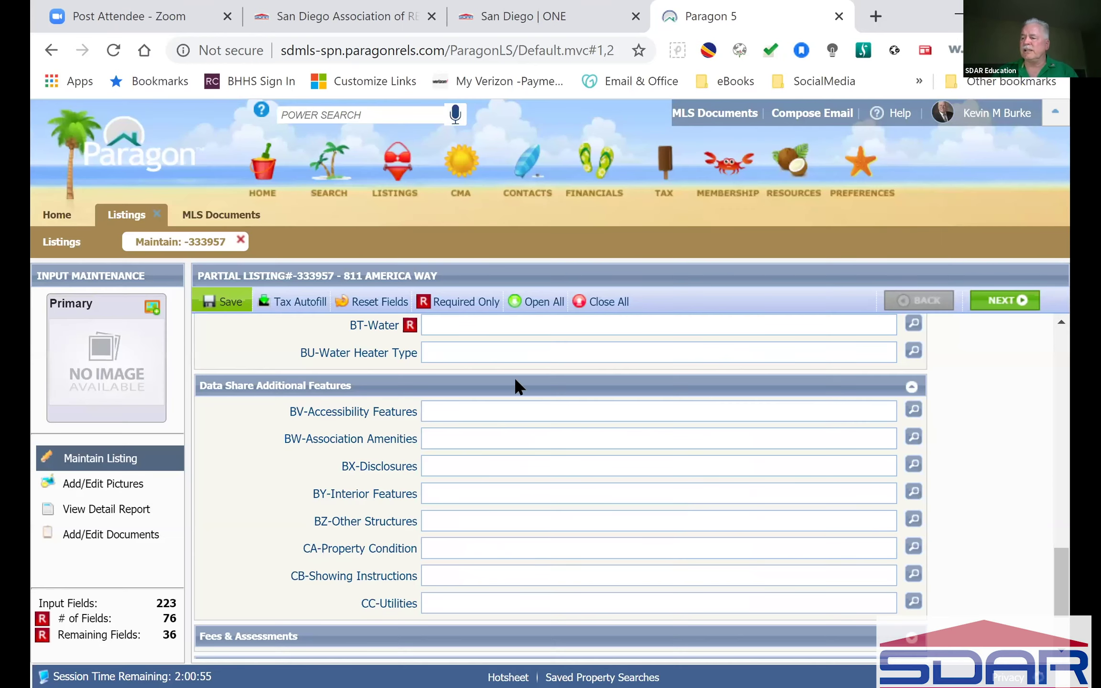
click(913, 436)
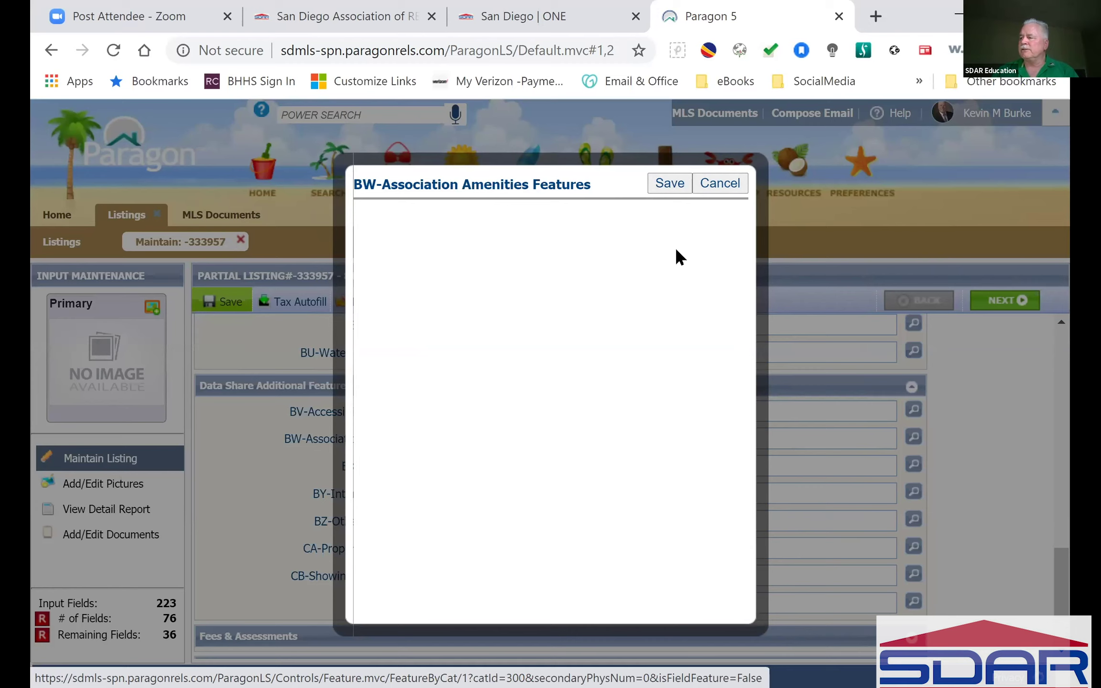
click(669, 182)
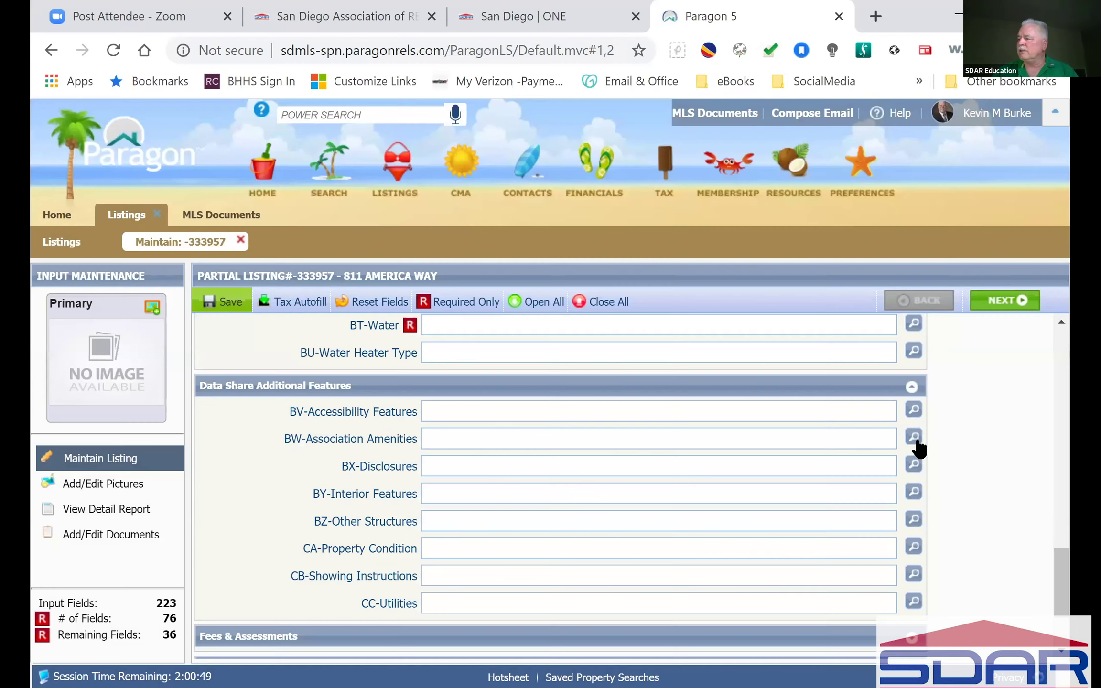
click(913, 437)
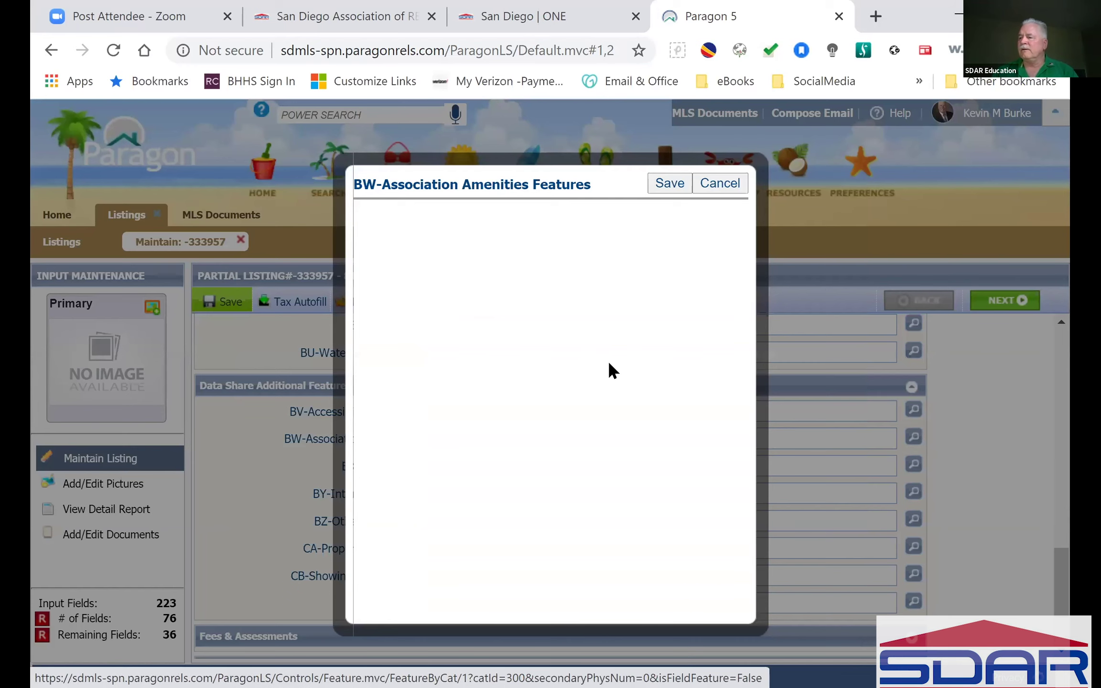
click(719, 187)
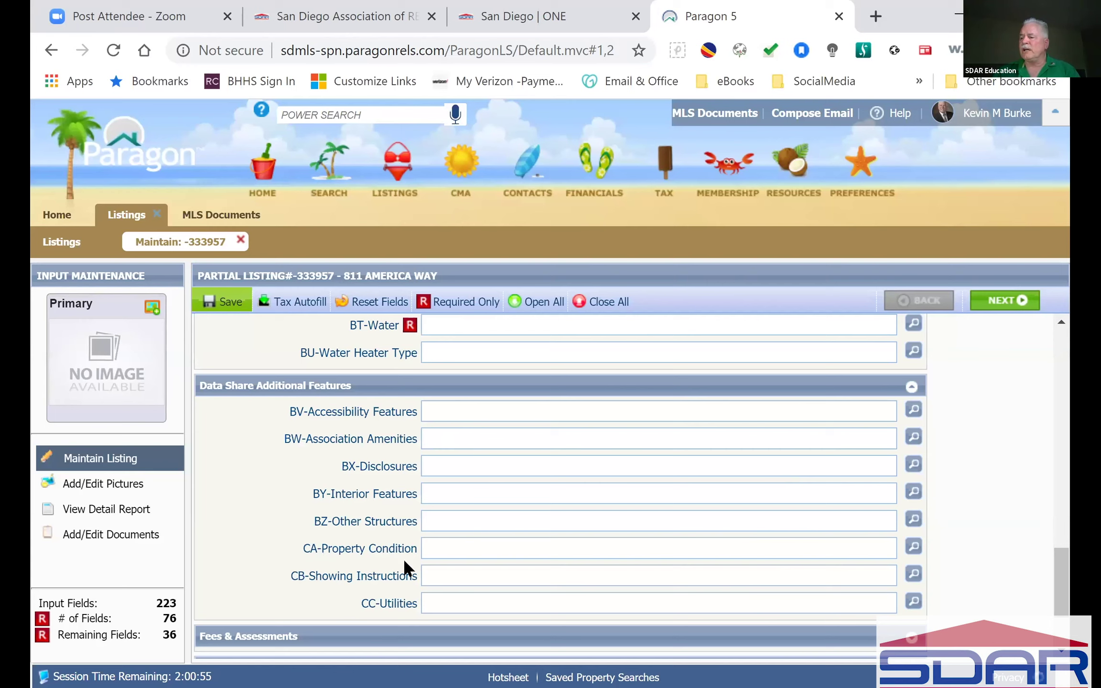
Step: Expand Fees & Assessments and enter 100 as Home Owner Fees
scroll(501, 540, down, 2)
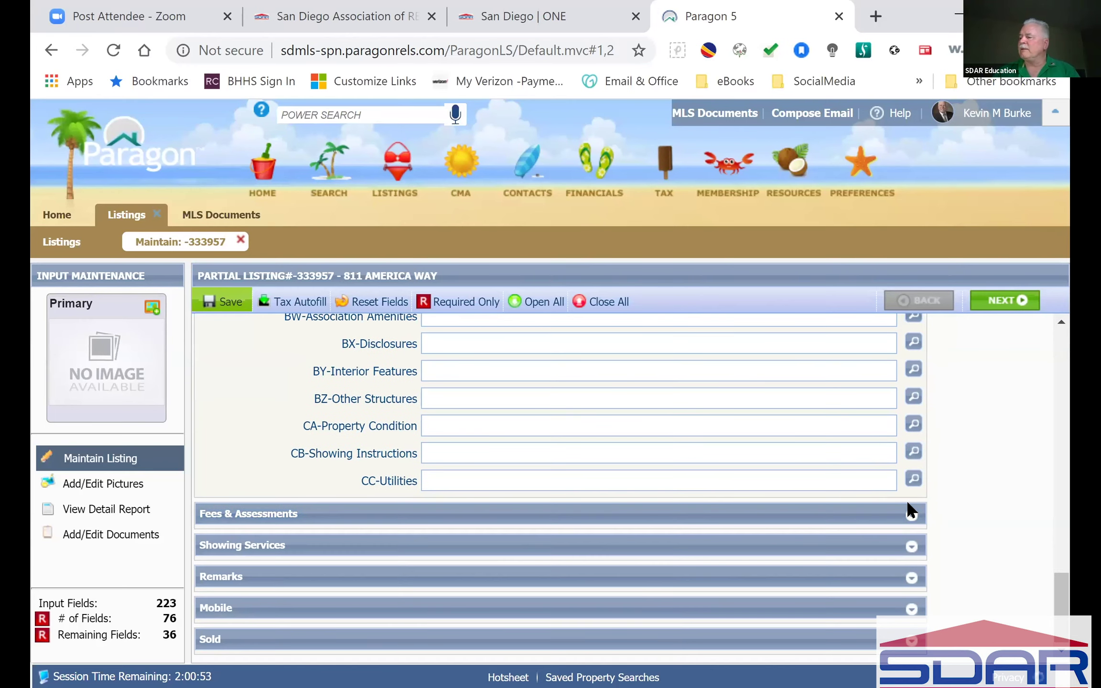
click(912, 516)
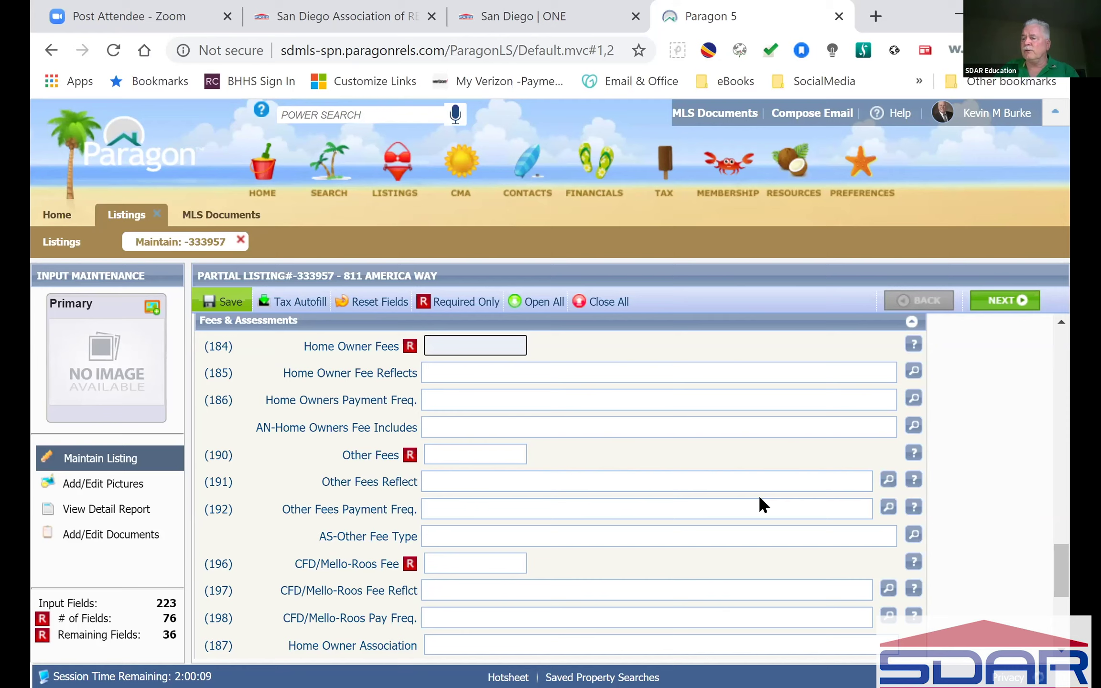
text(100)
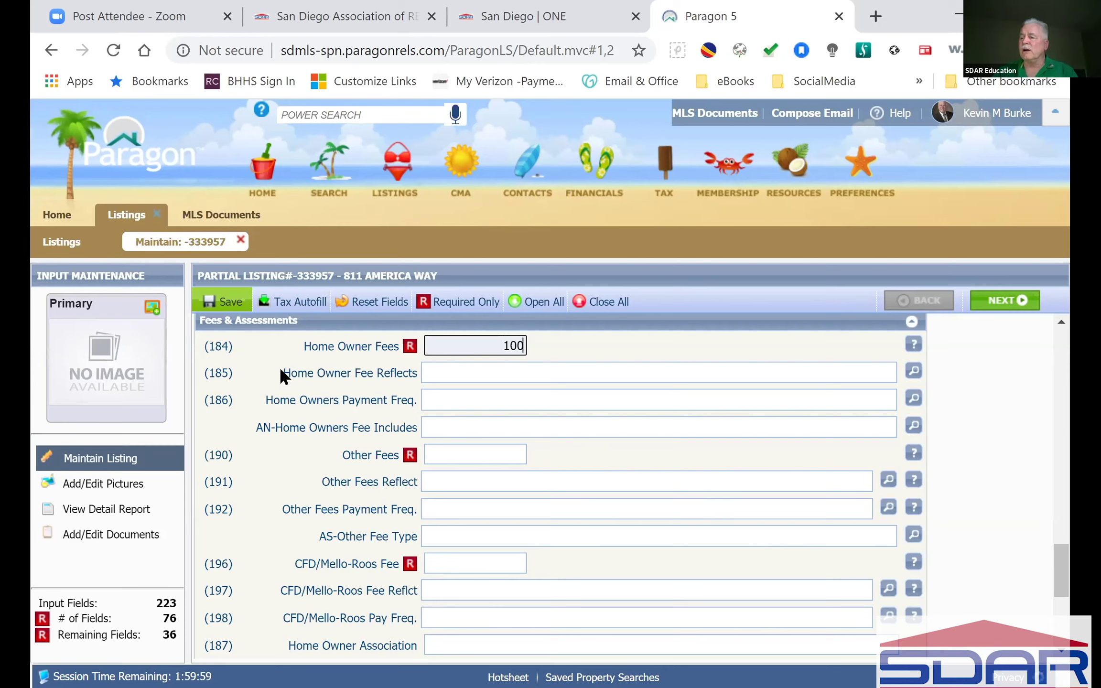
Step: Set Home Owner Fee Reflects to MO - Month
click(517, 372)
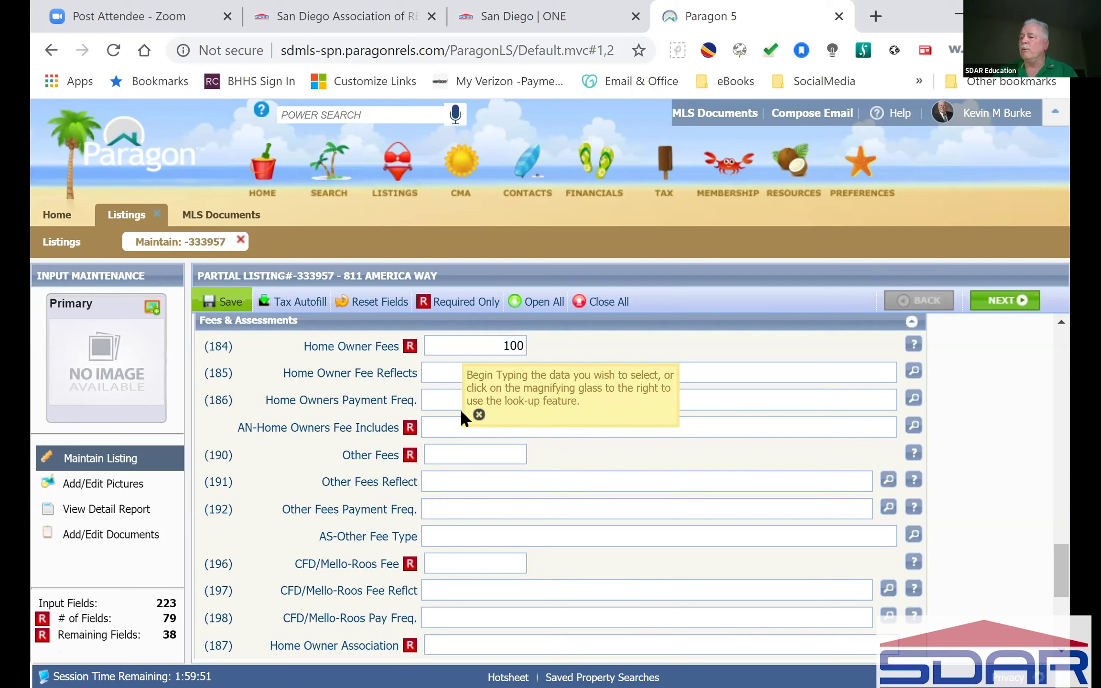
click(452, 395)
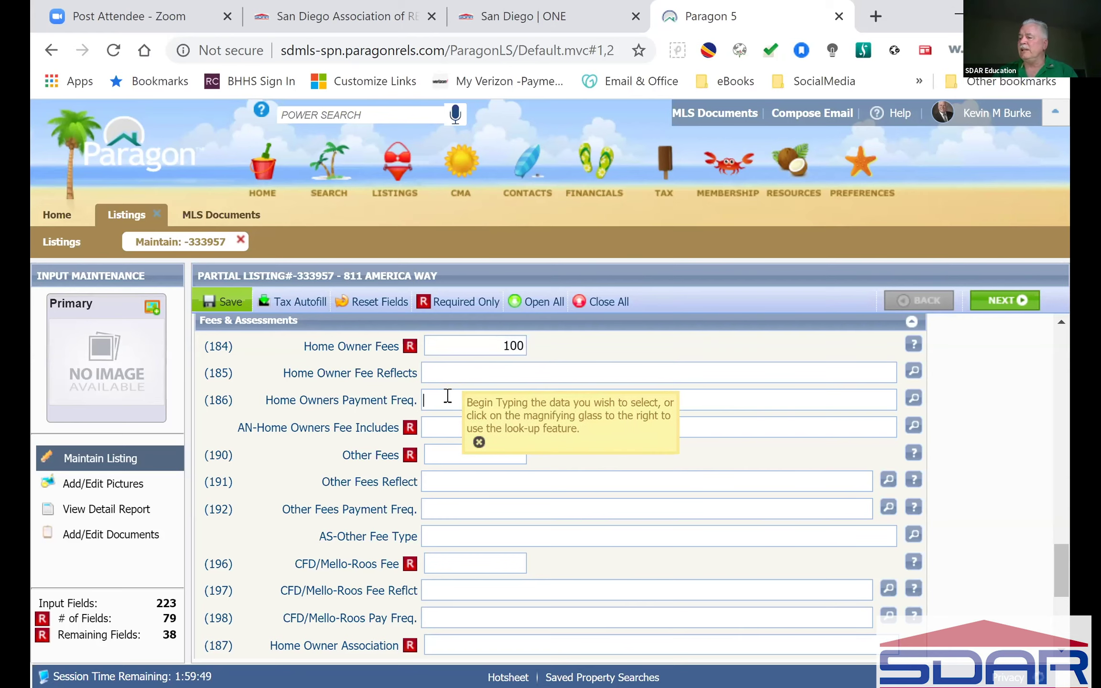
click(452, 373)
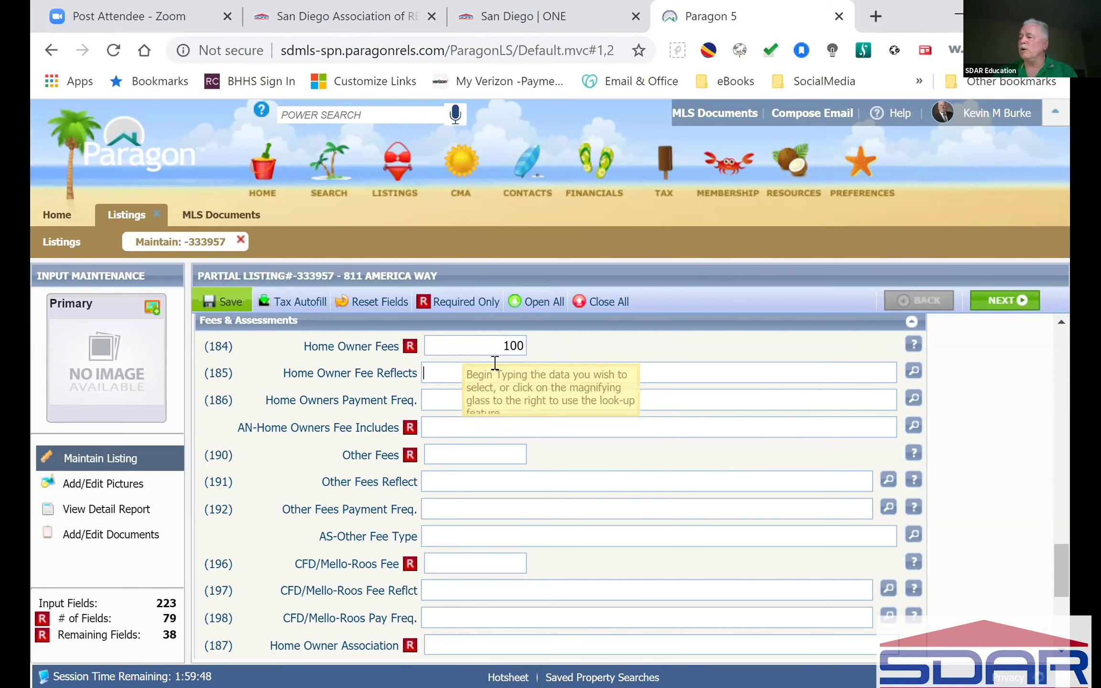
click(914, 368)
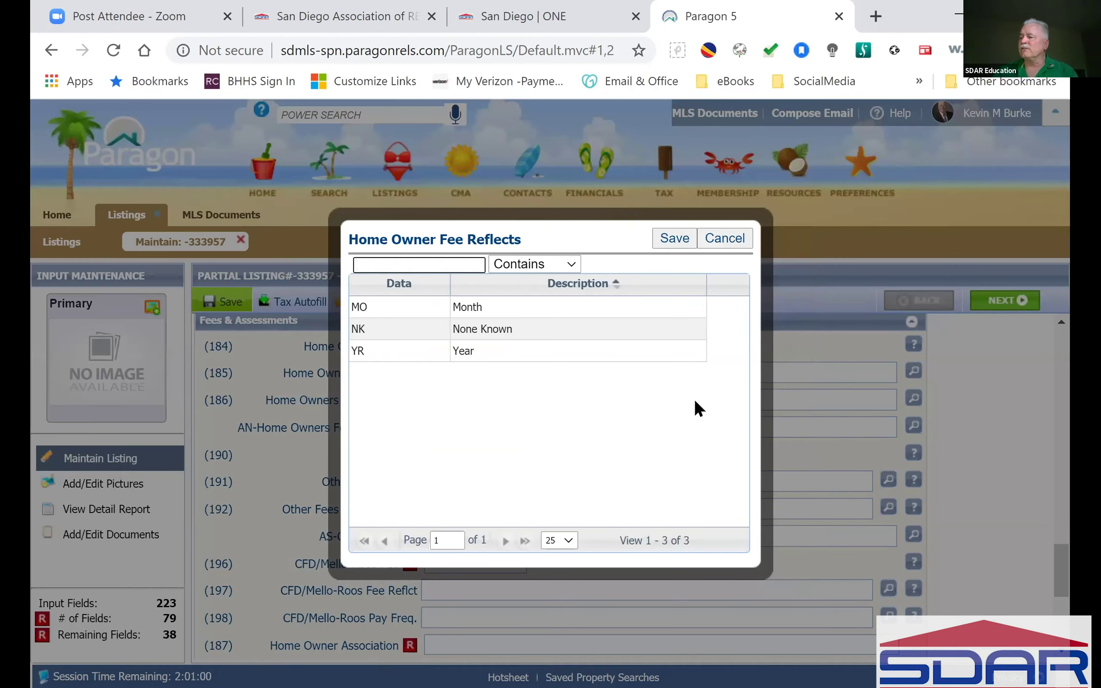
click(408, 310)
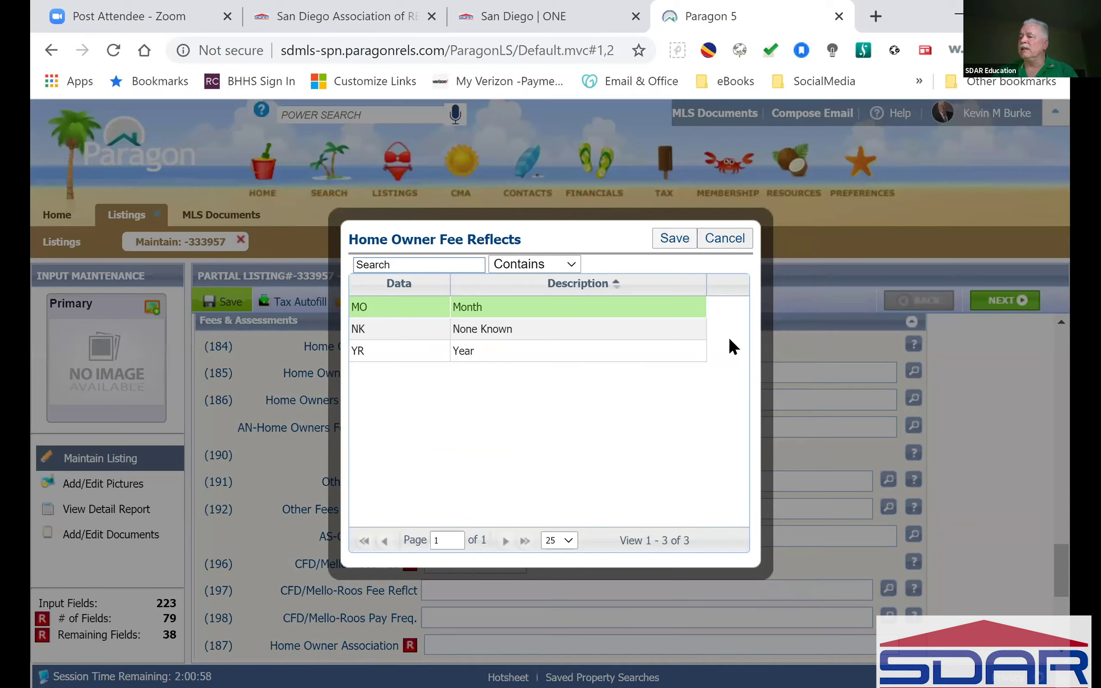
key(Return)
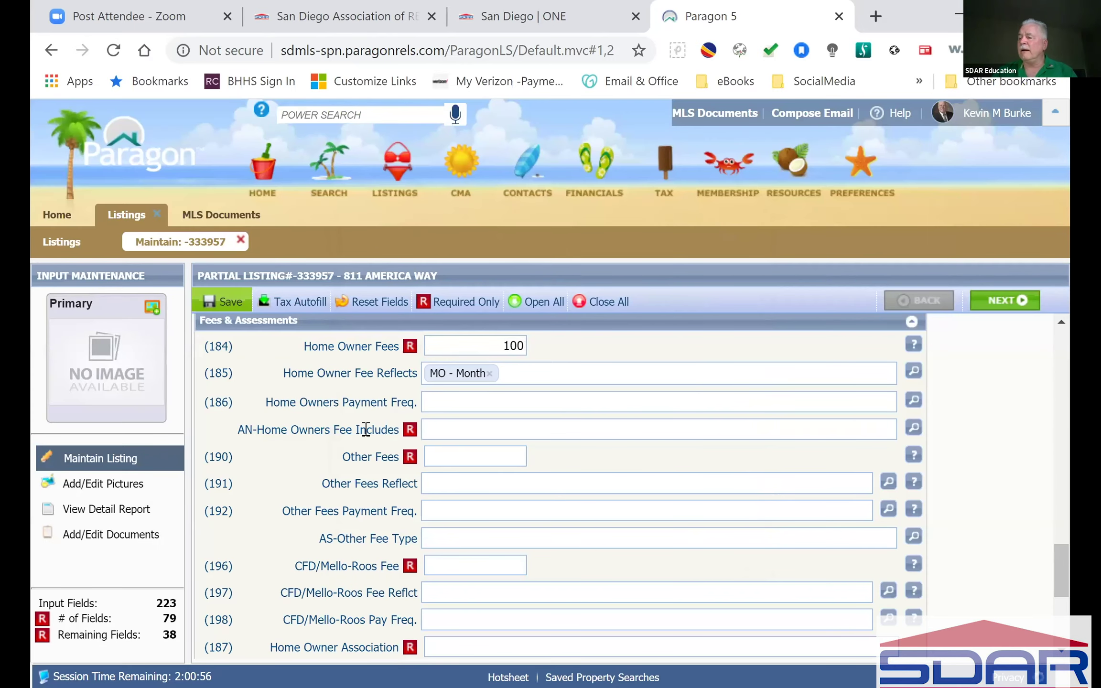
Step: Check AN2, AN4 and AN5 (Common Area, Exterior Landscaping, Exterior Bldg Maintenance) as HOA fee inclusions
click(912, 427)
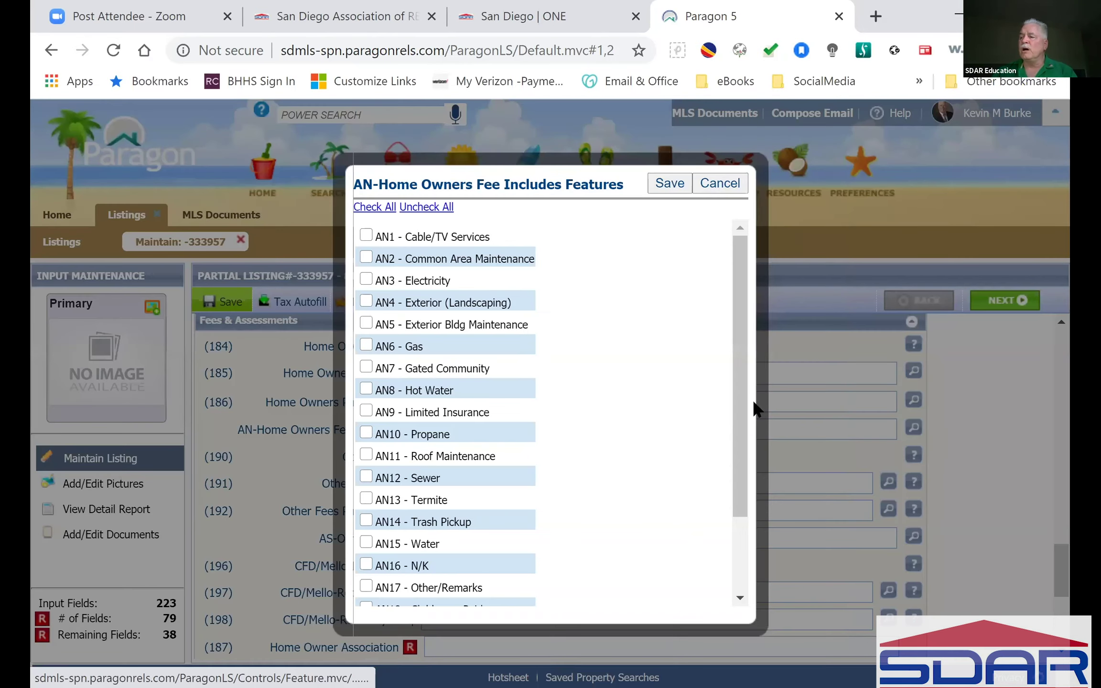
click(365, 258)
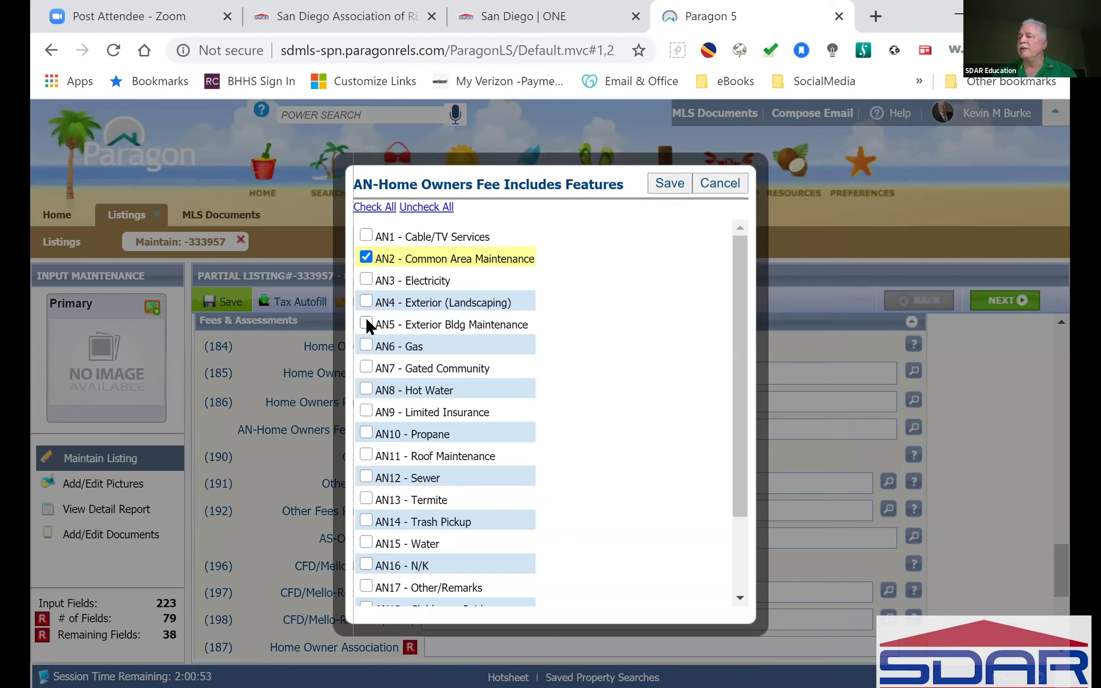
click(366, 300)
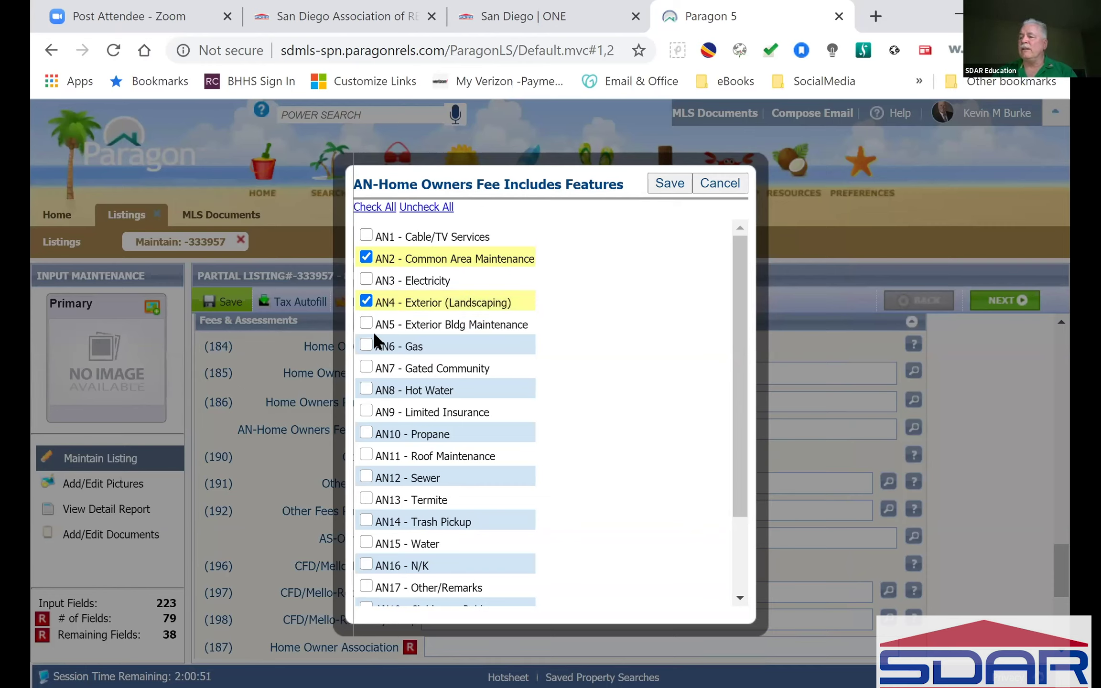
click(365, 324)
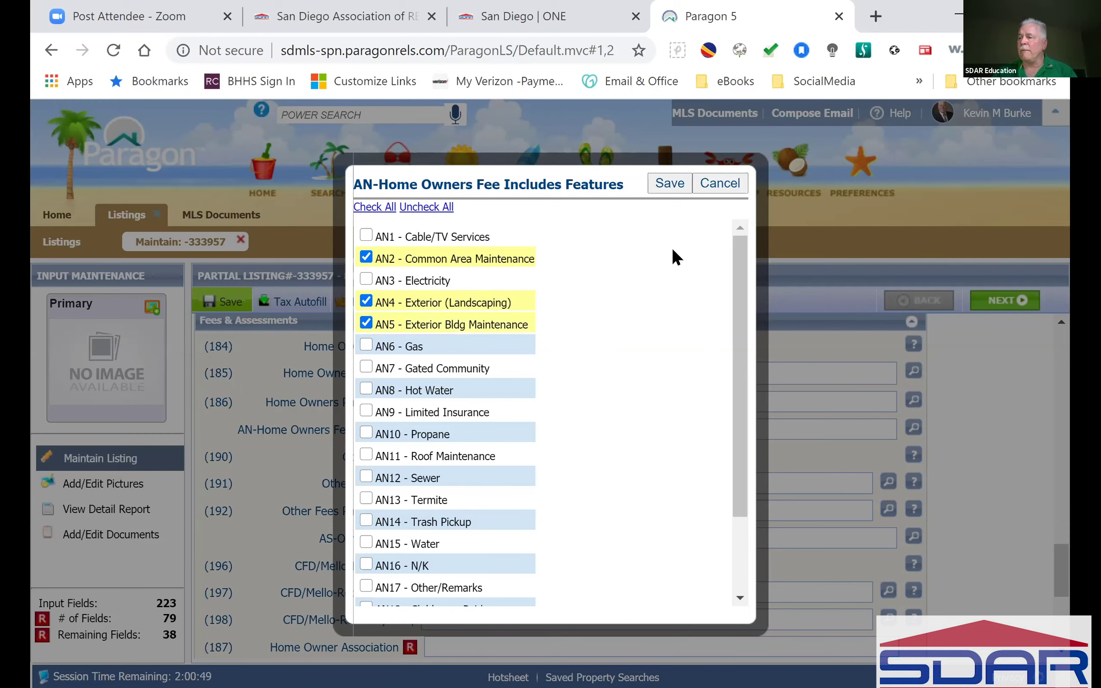
click(871, 540)
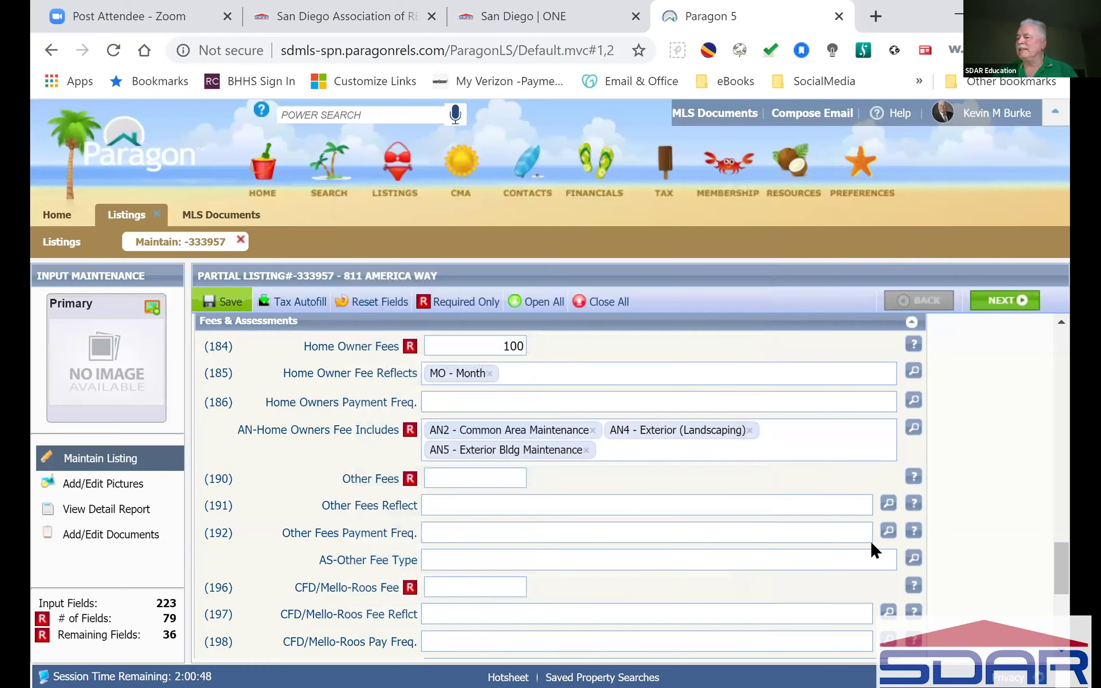
Step: Enter 0 as the Other Fees amount
click(485, 475)
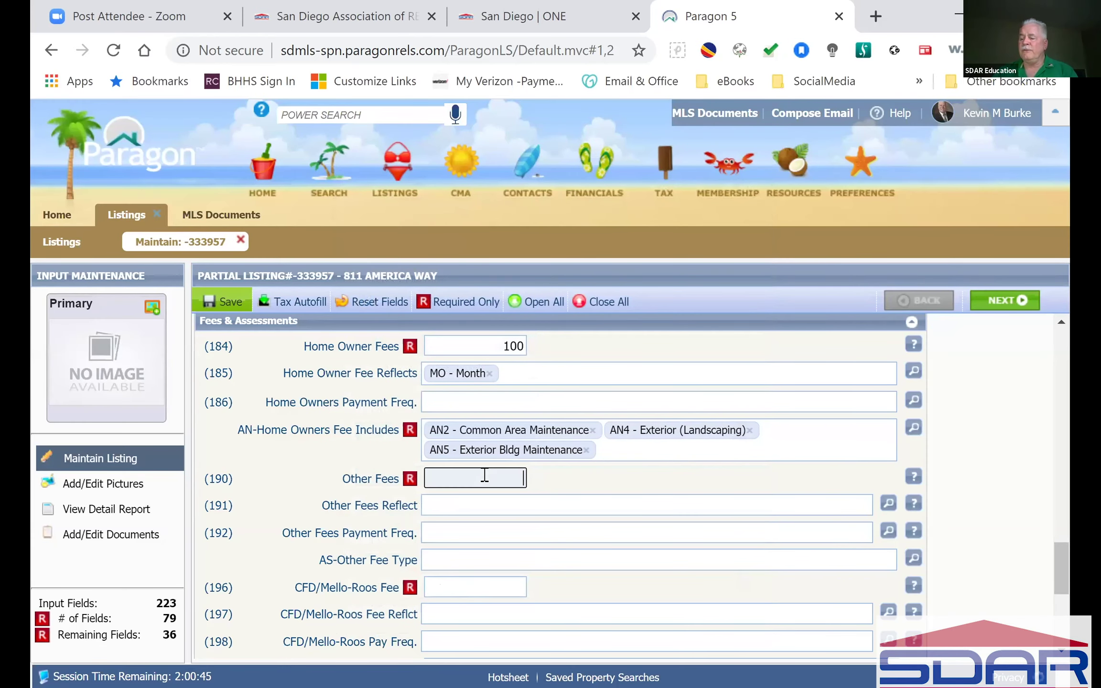
text(0)
click(547, 471)
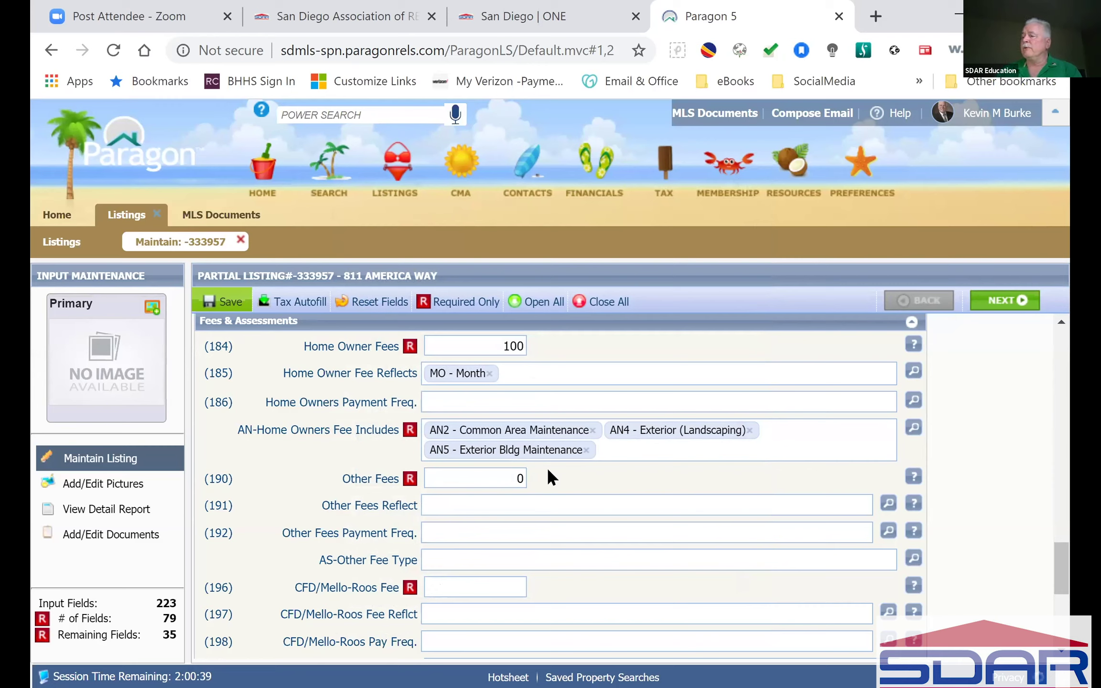
mouse_move(912, 475)
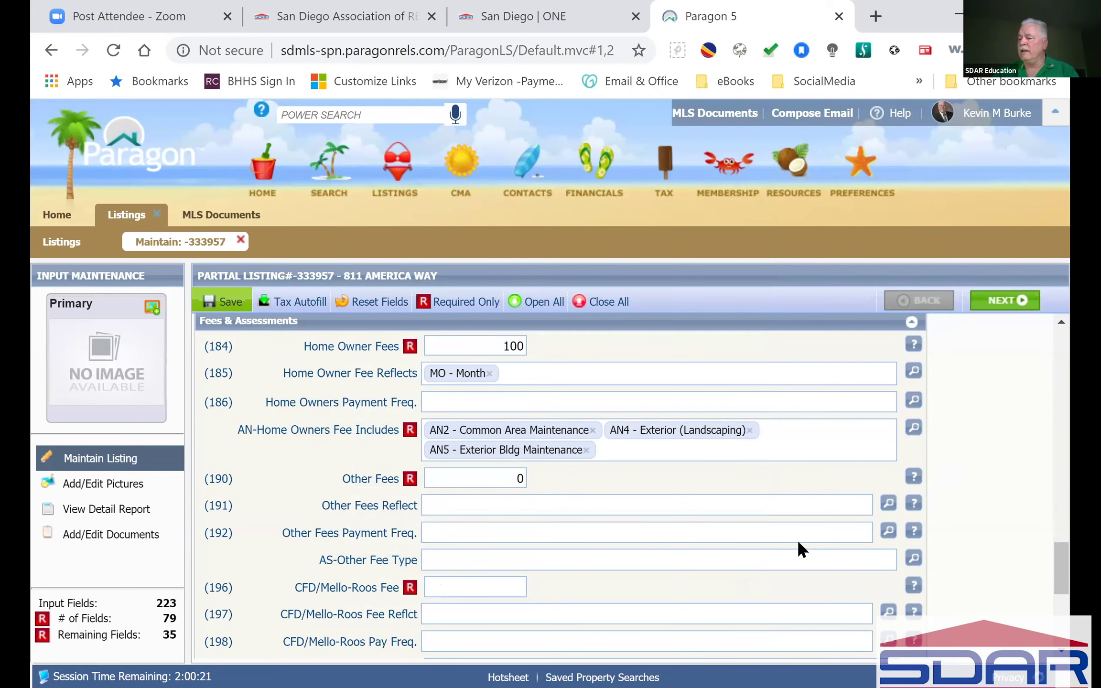
Step: Enter 100 as the CFD/Mello-Roos Fee and view the Fee Reflct help
scroll(797, 540, down, 2)
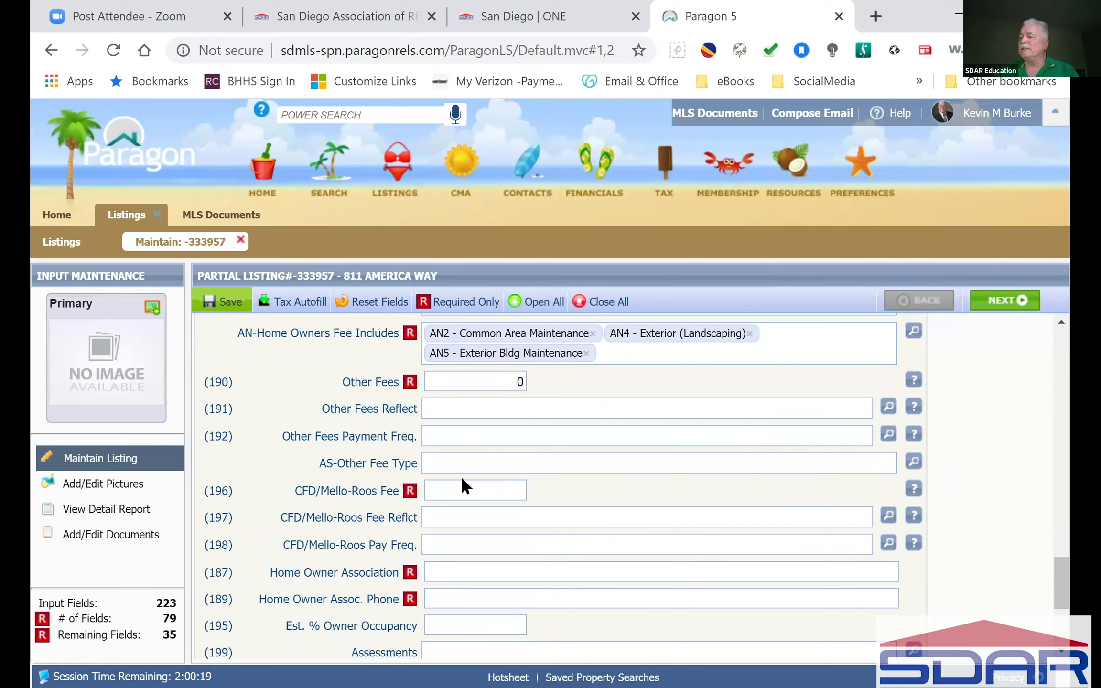
click(475, 484)
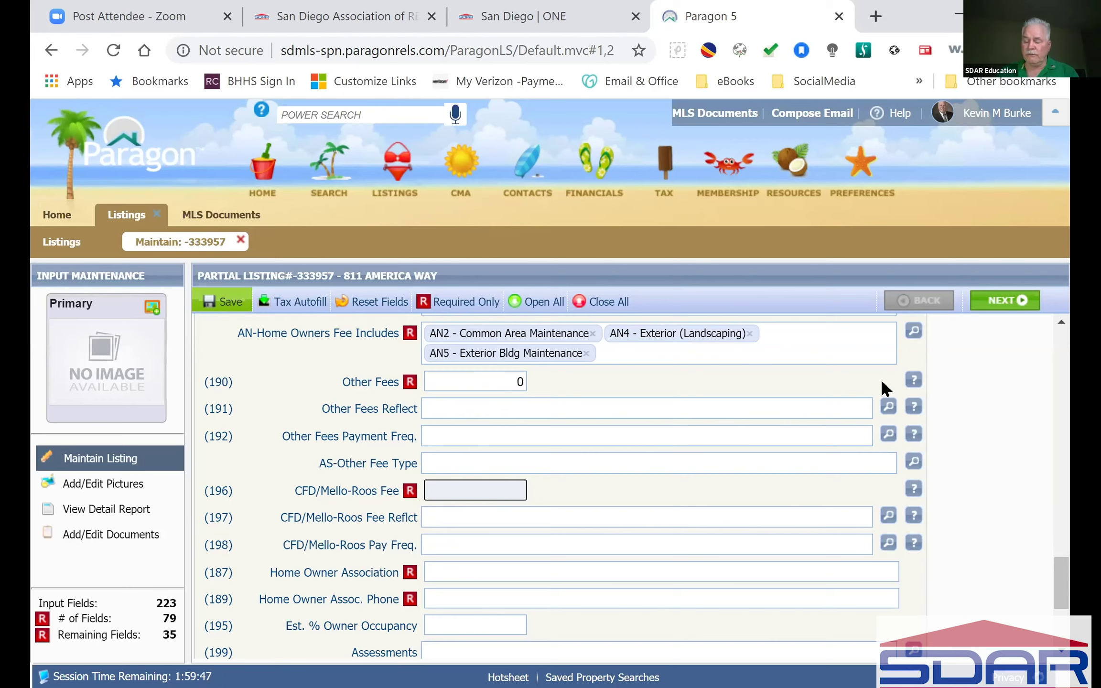
text(100)
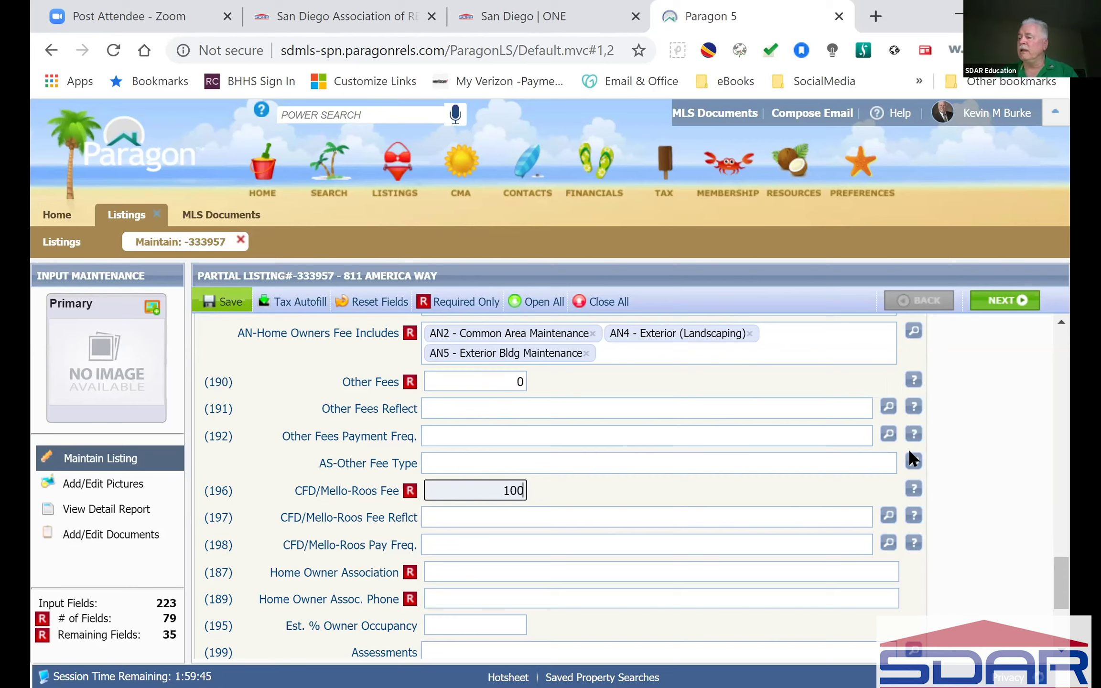
click(803, 491)
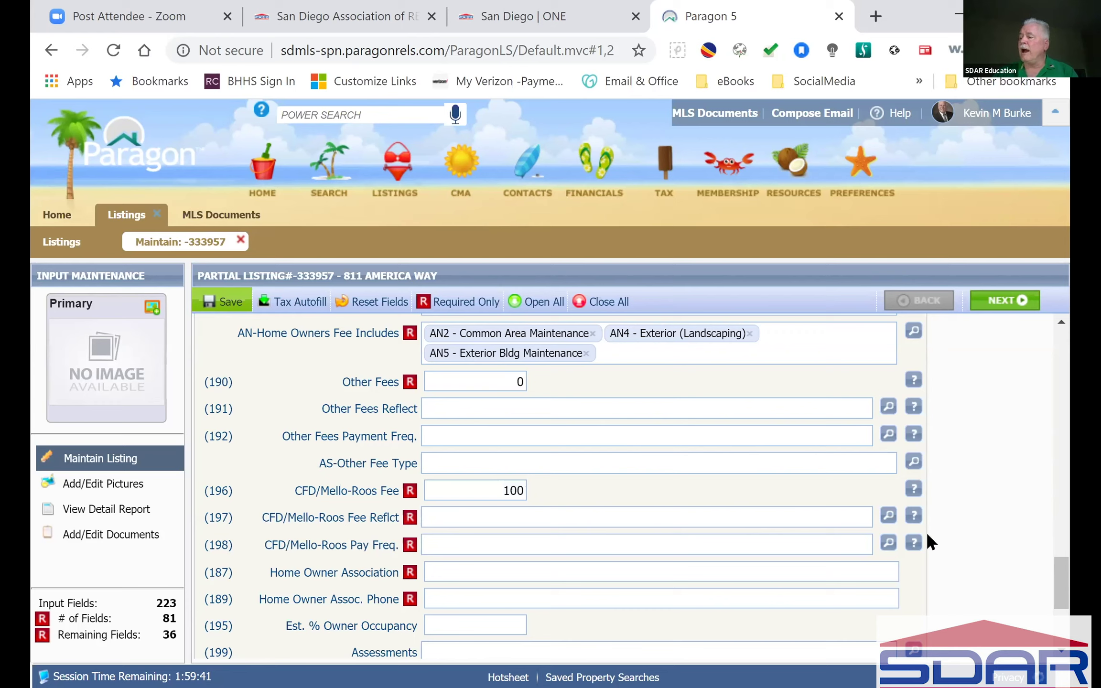
click(913, 520)
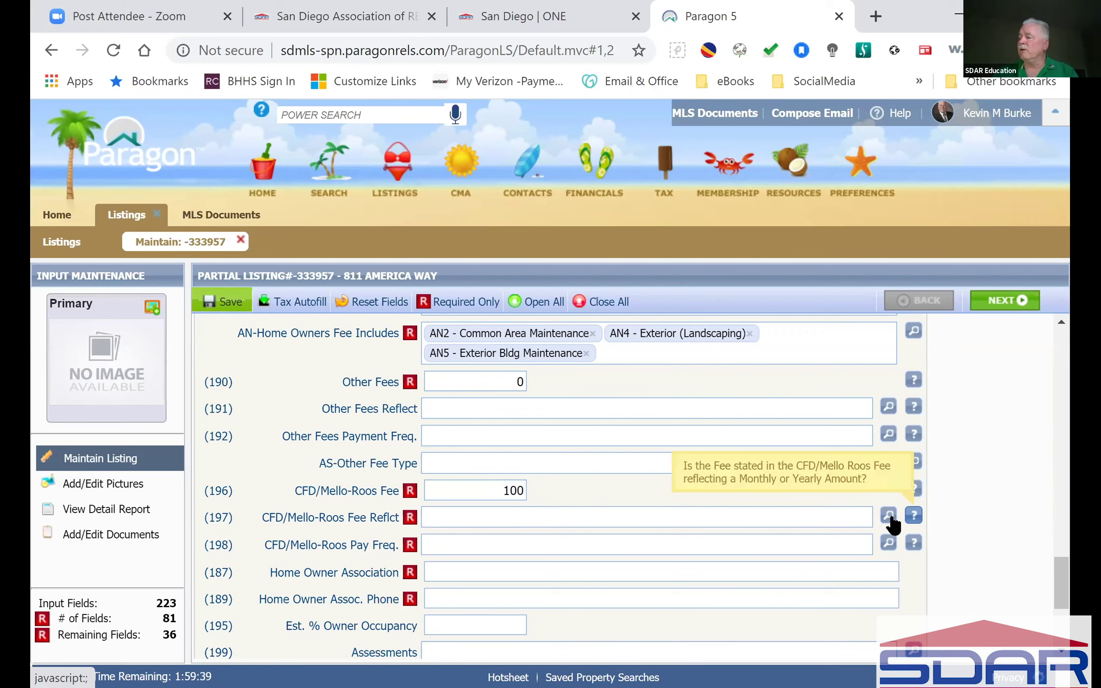
Step: Set CFD/Mello-Roos Fee Reflect to YR - Year and dismiss its help balloon
click(888, 516)
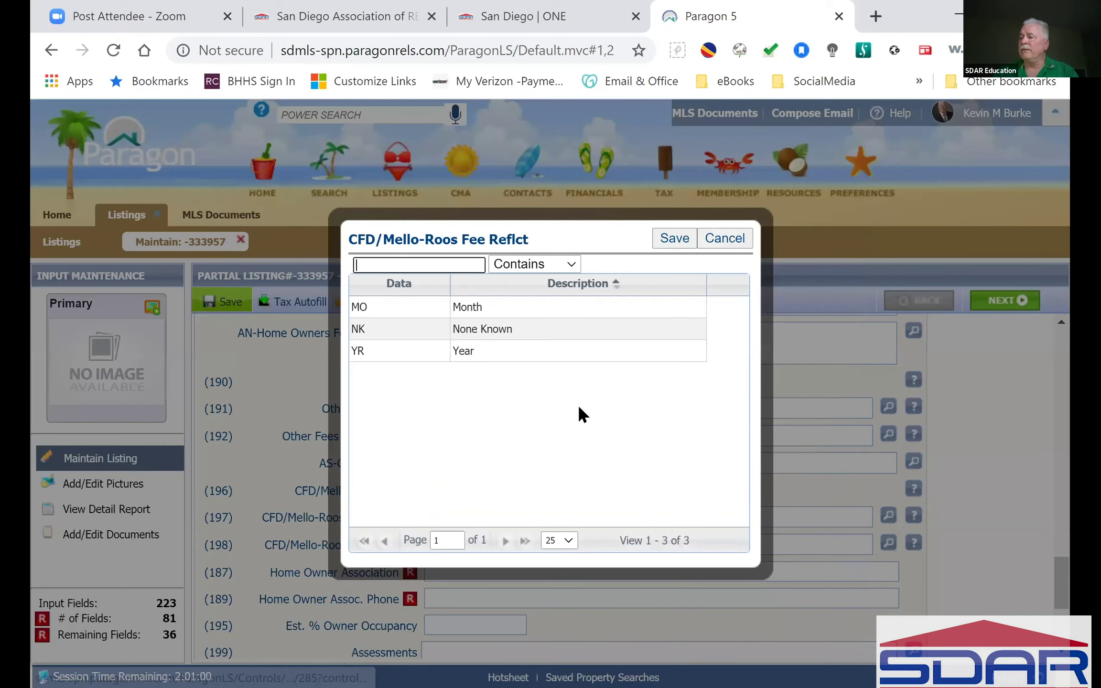
click(411, 358)
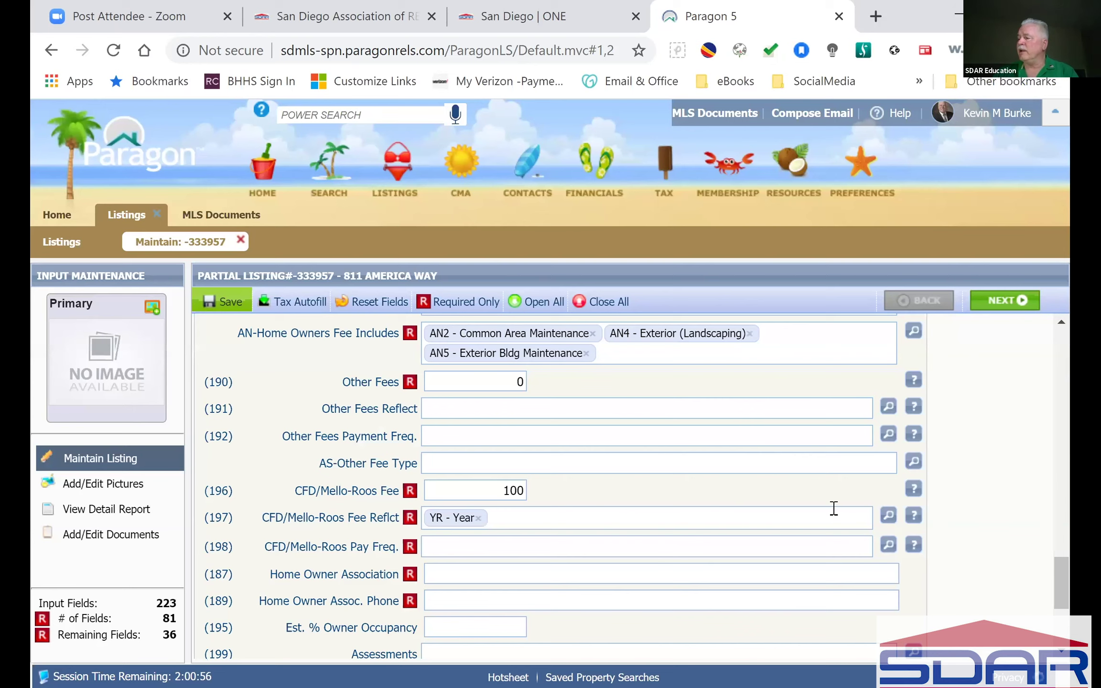
mouse_move(915, 515)
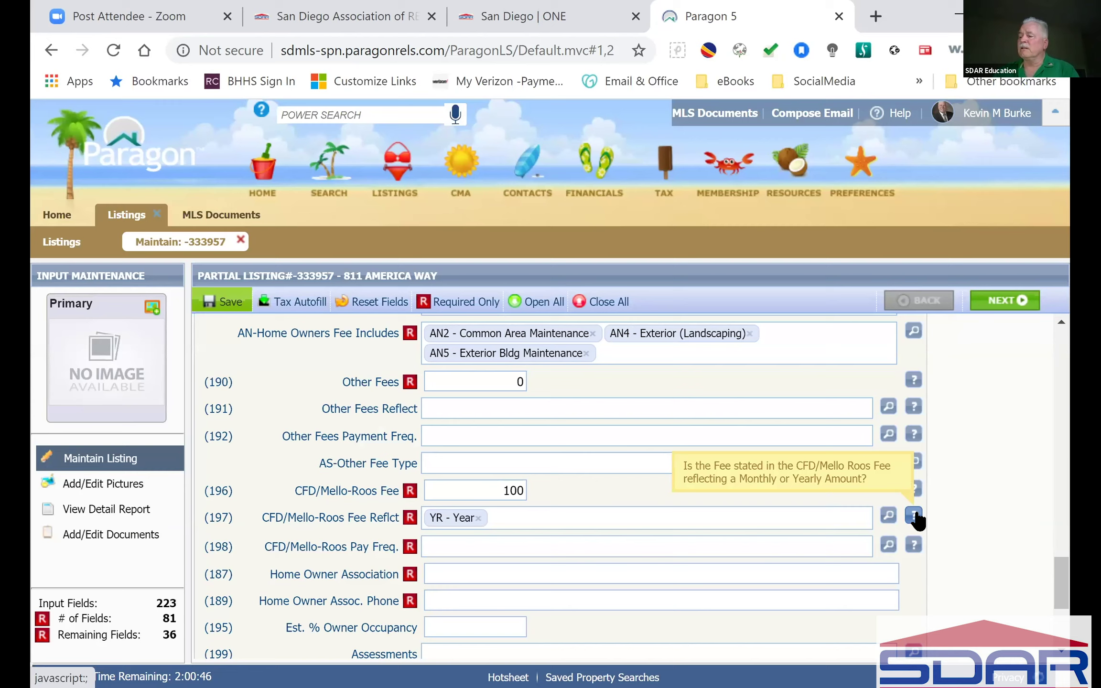
click(933, 530)
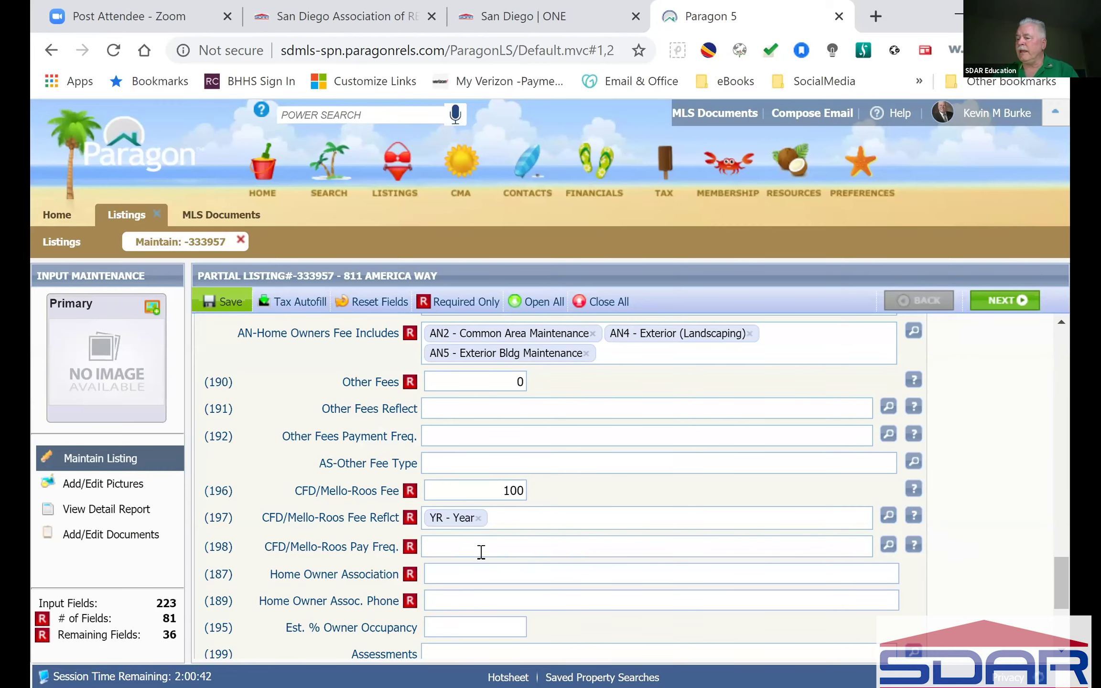
scroll(481, 551, down, 2)
scroll(481, 551, down, 2)
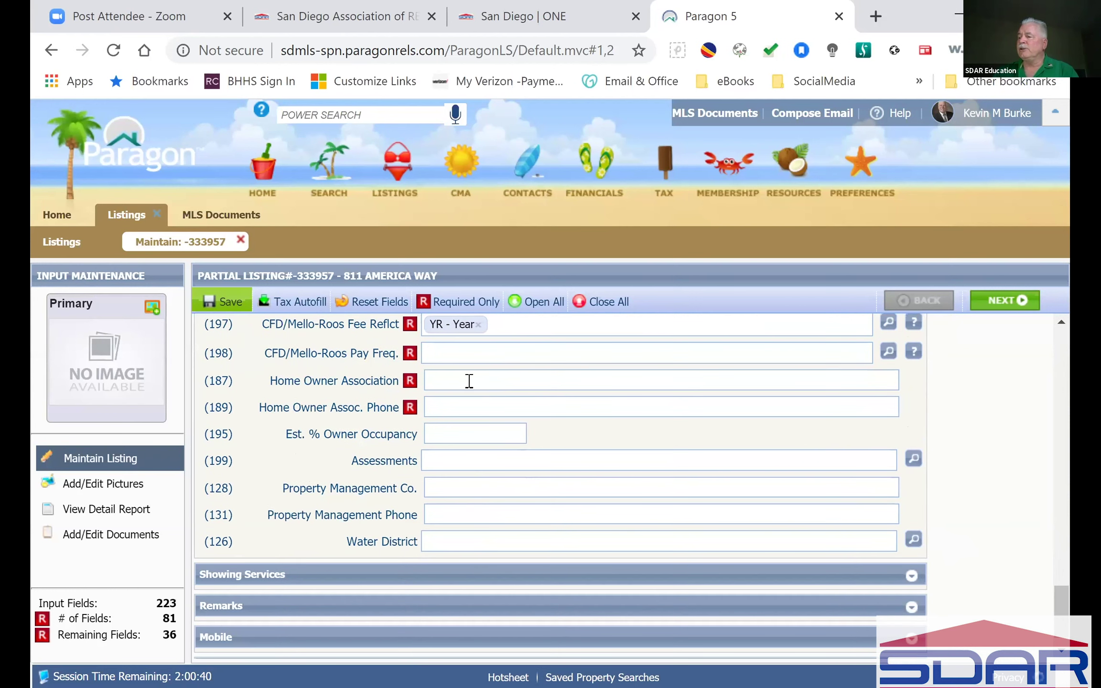
click(472, 381)
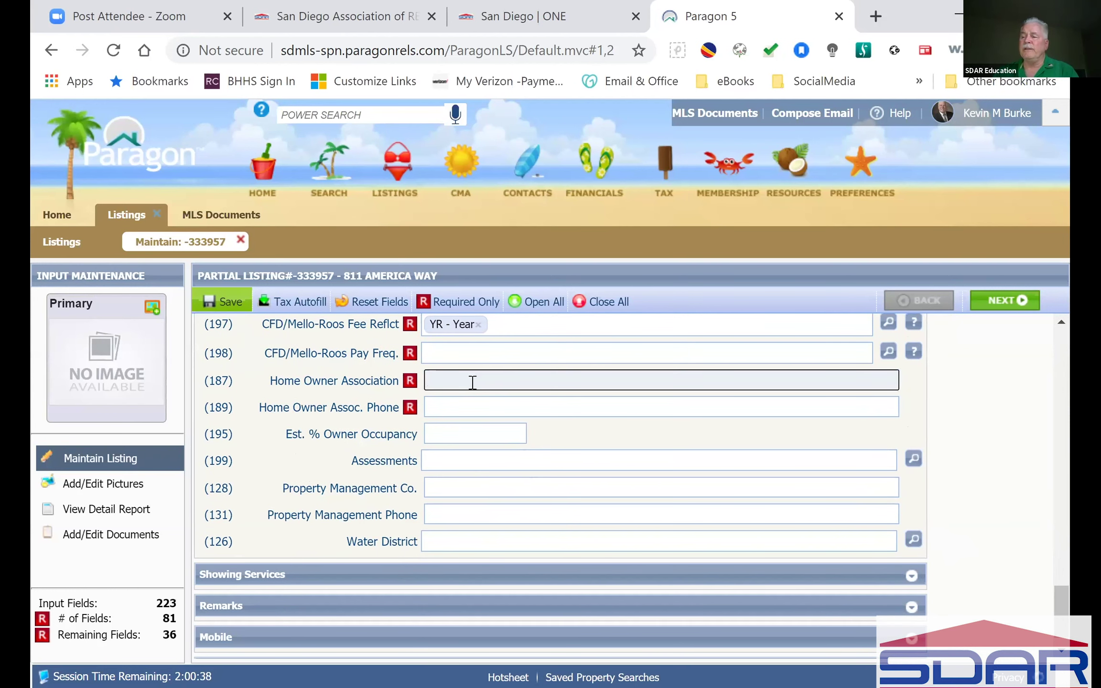
click(486, 405)
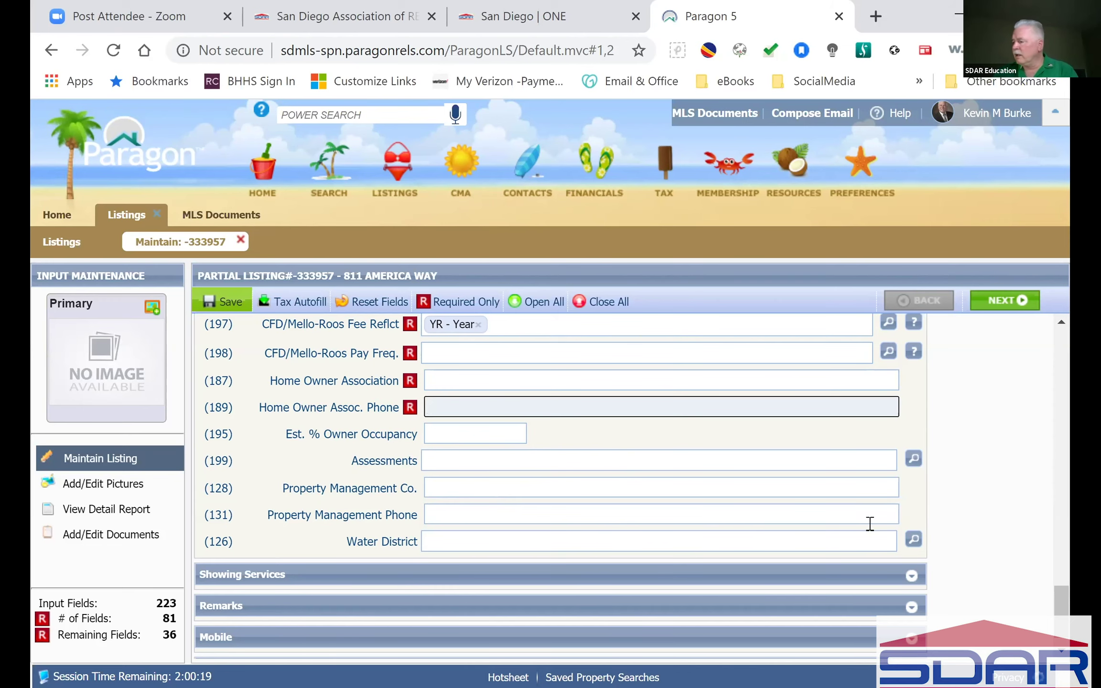
scroll(966, 522, down, 1)
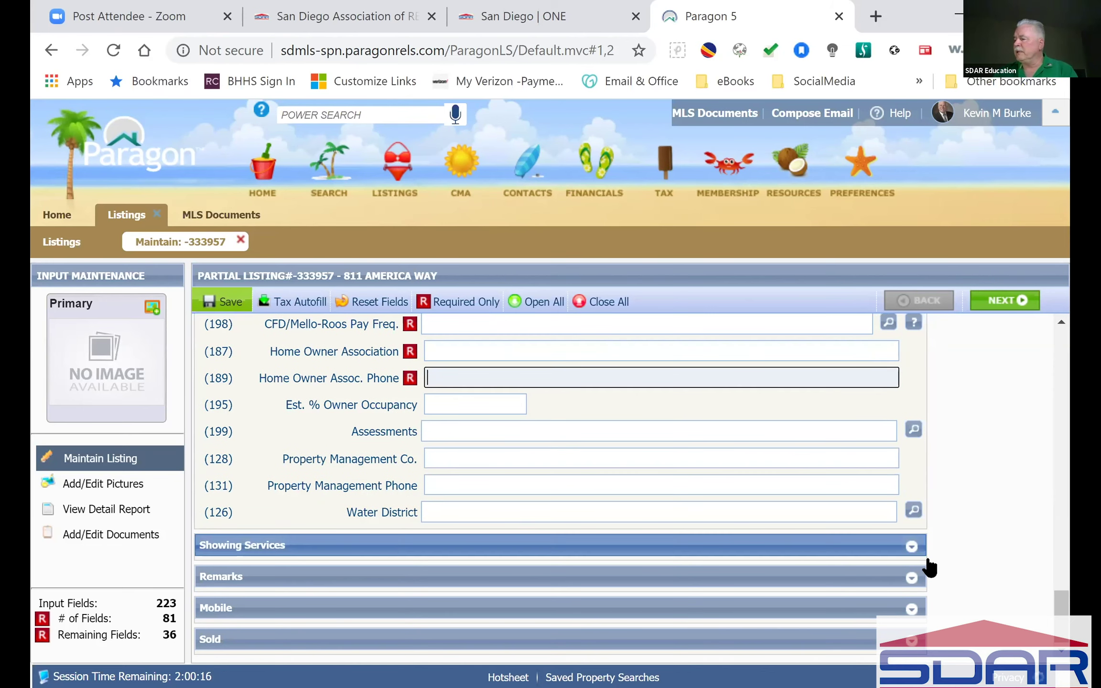
click(912, 548)
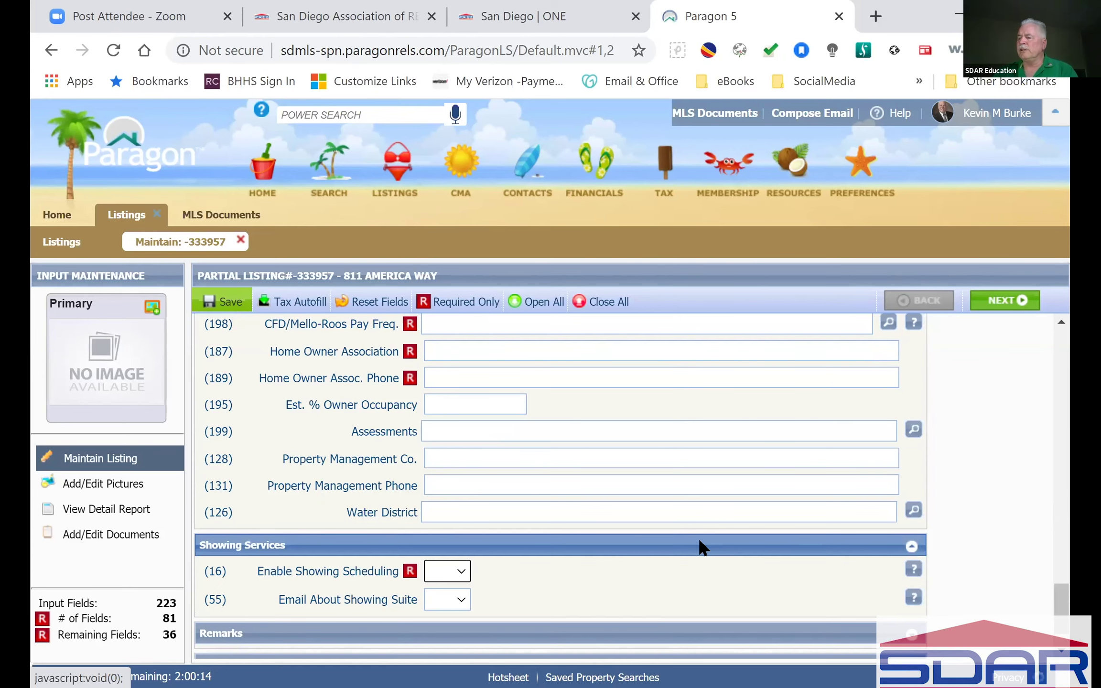
scroll(699, 540, down, 2)
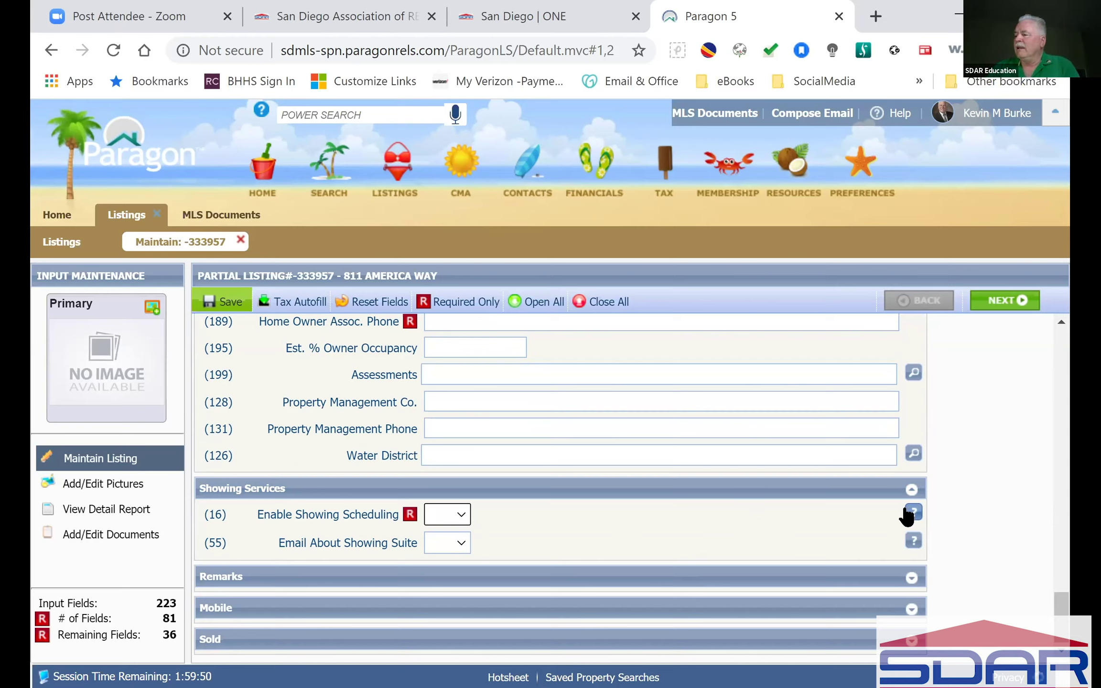
mouse_move(914, 515)
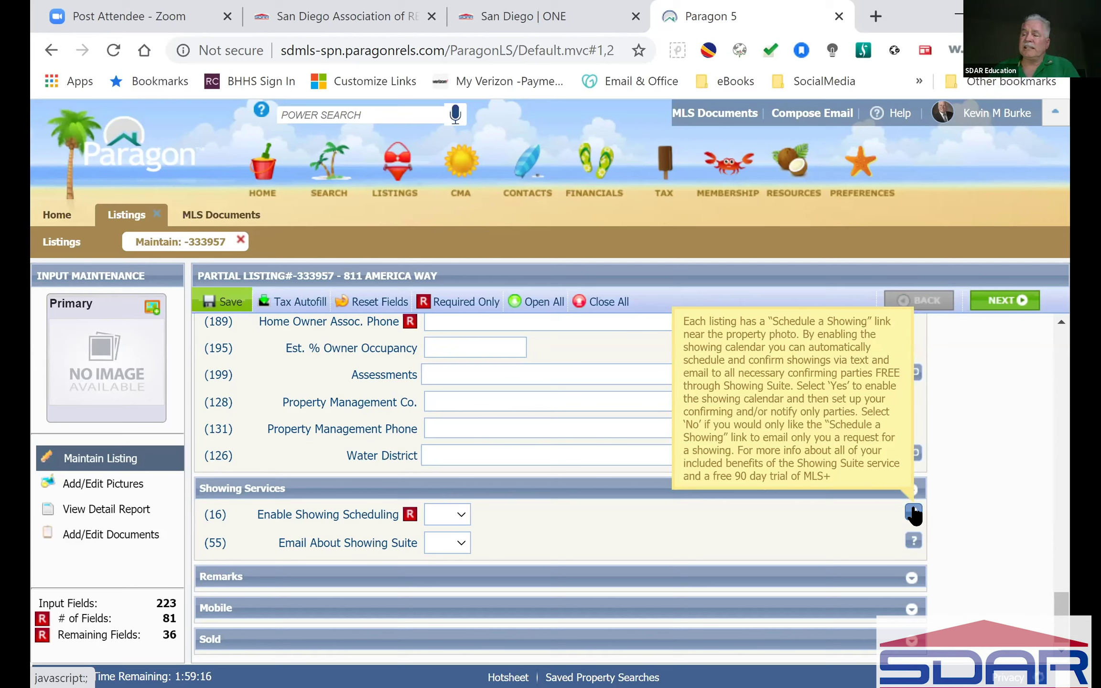
click(459, 541)
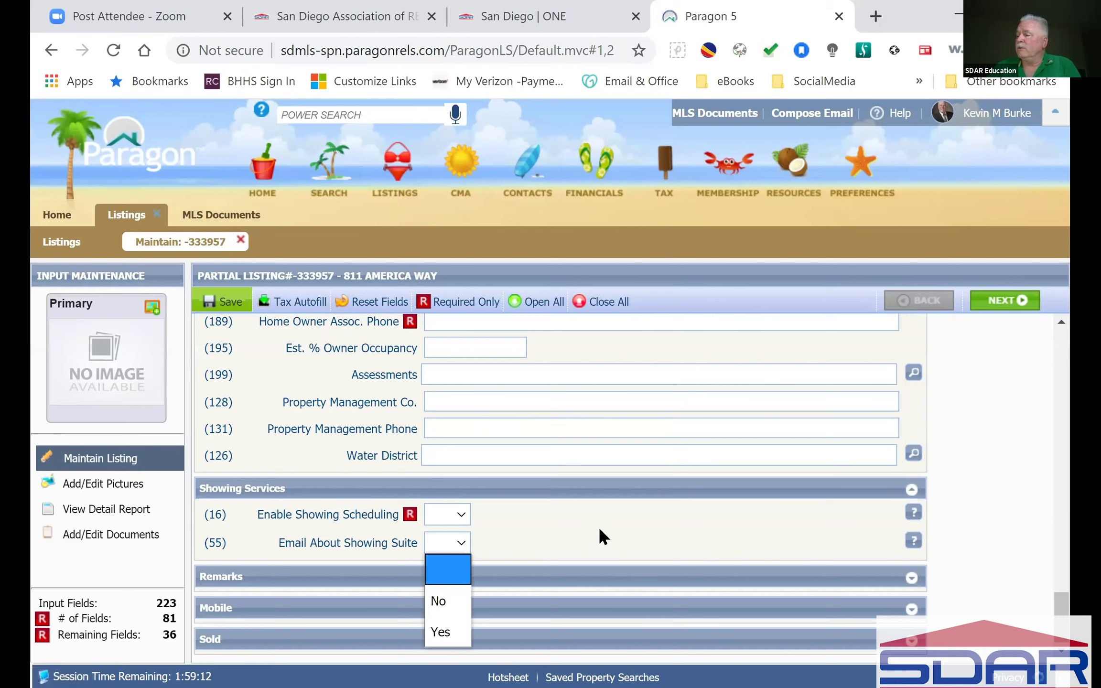
click(621, 527)
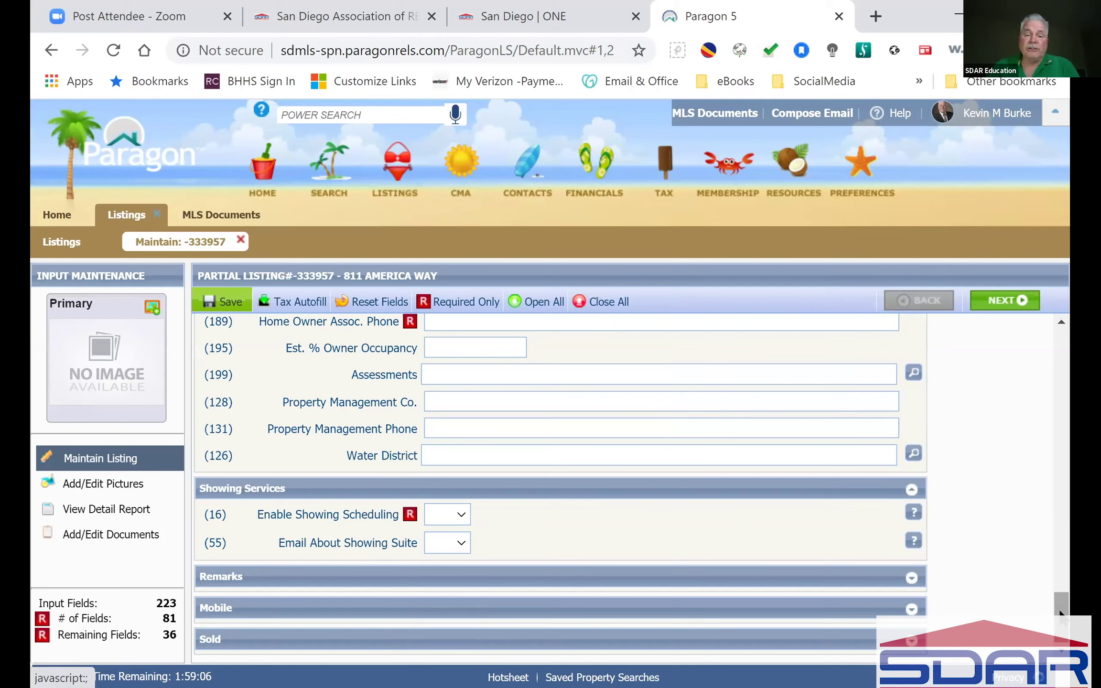
click(911, 489)
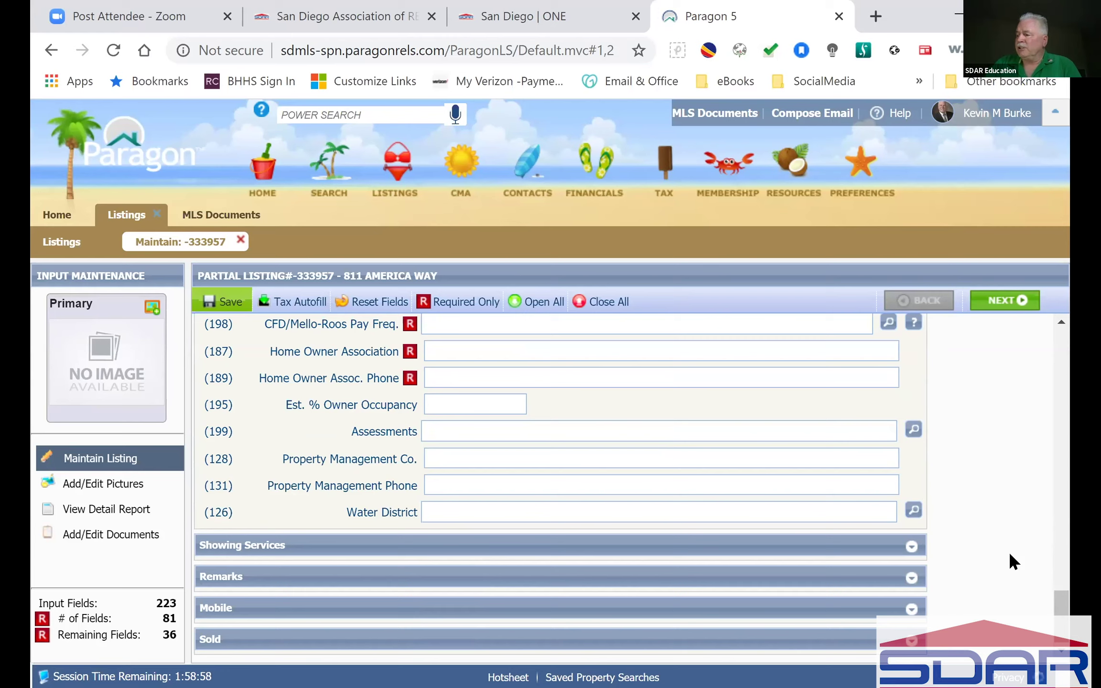
Step: Collapse all listing sections with Close All and reopen only the Remarks section
click(910, 577)
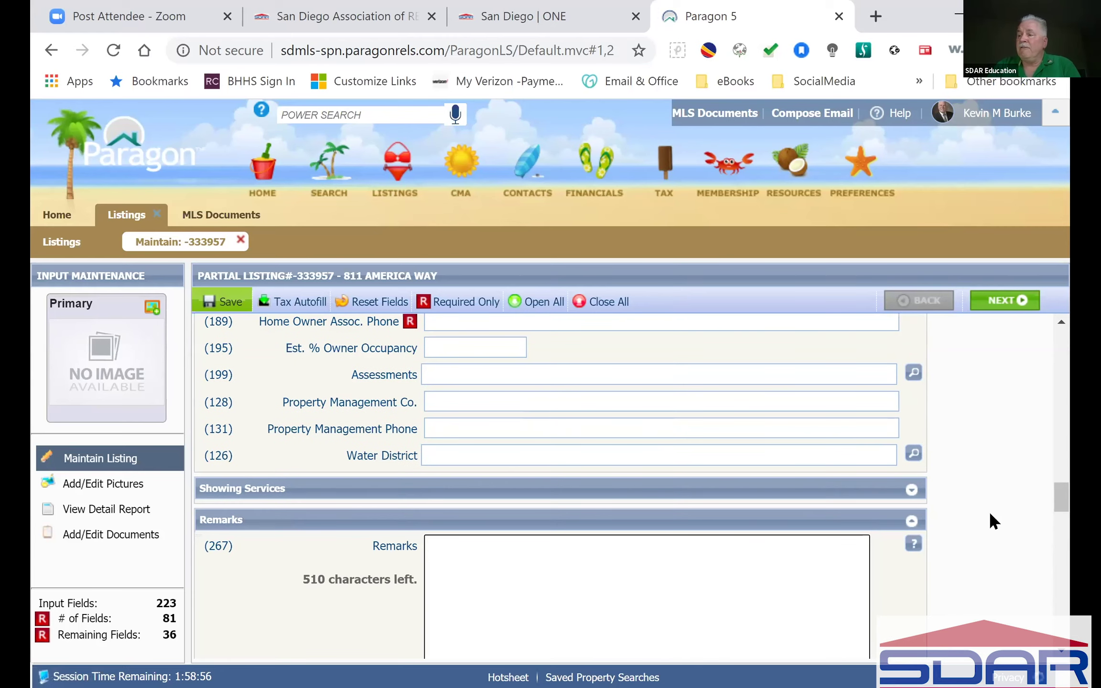
click(601, 306)
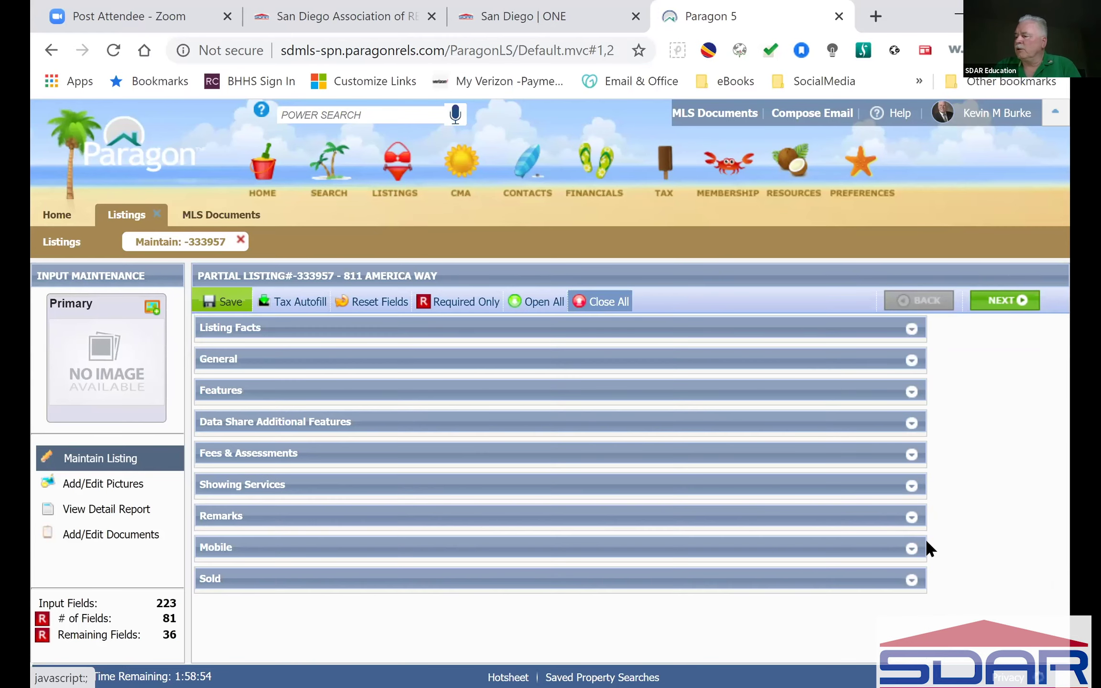
click(911, 516)
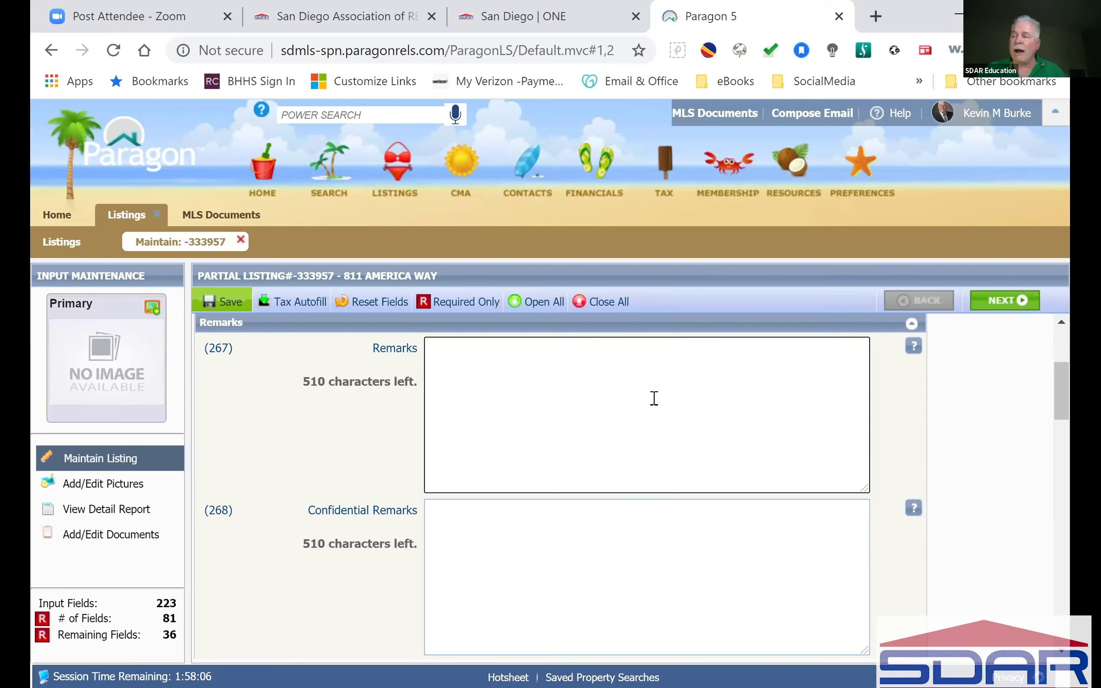
scroll(610, 564, down, 2)
scroll(605, 554, down, 2)
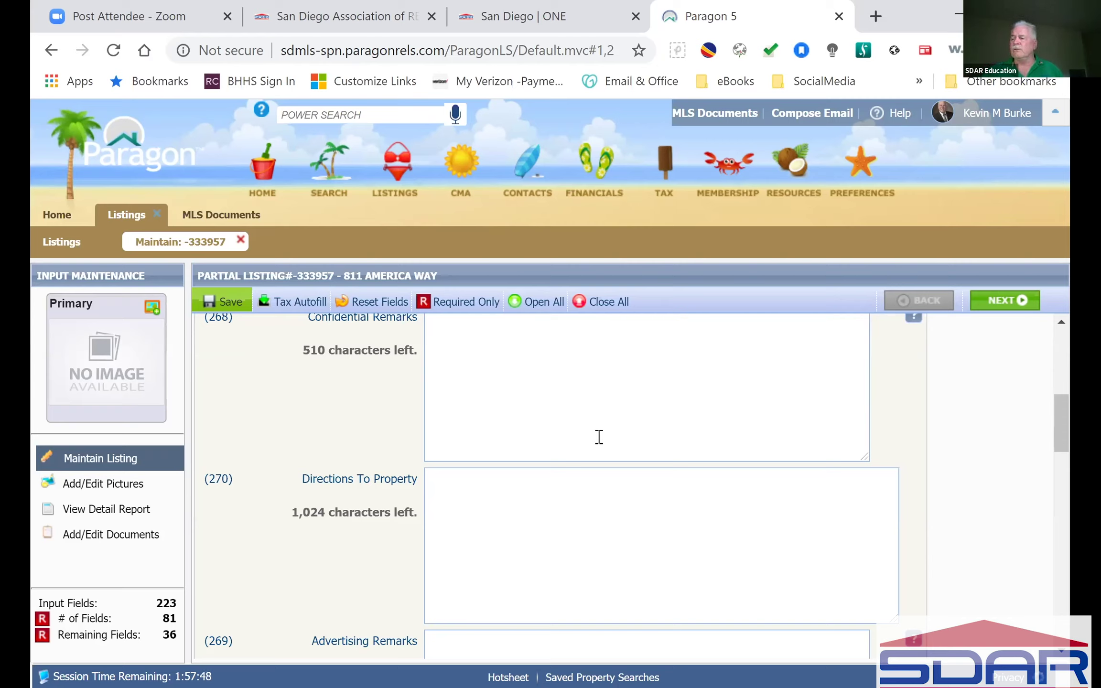
Step: Review the still-empty Directions To Property and Advertising Remarks fields
click(596, 534)
scroll(596, 534, down, 3)
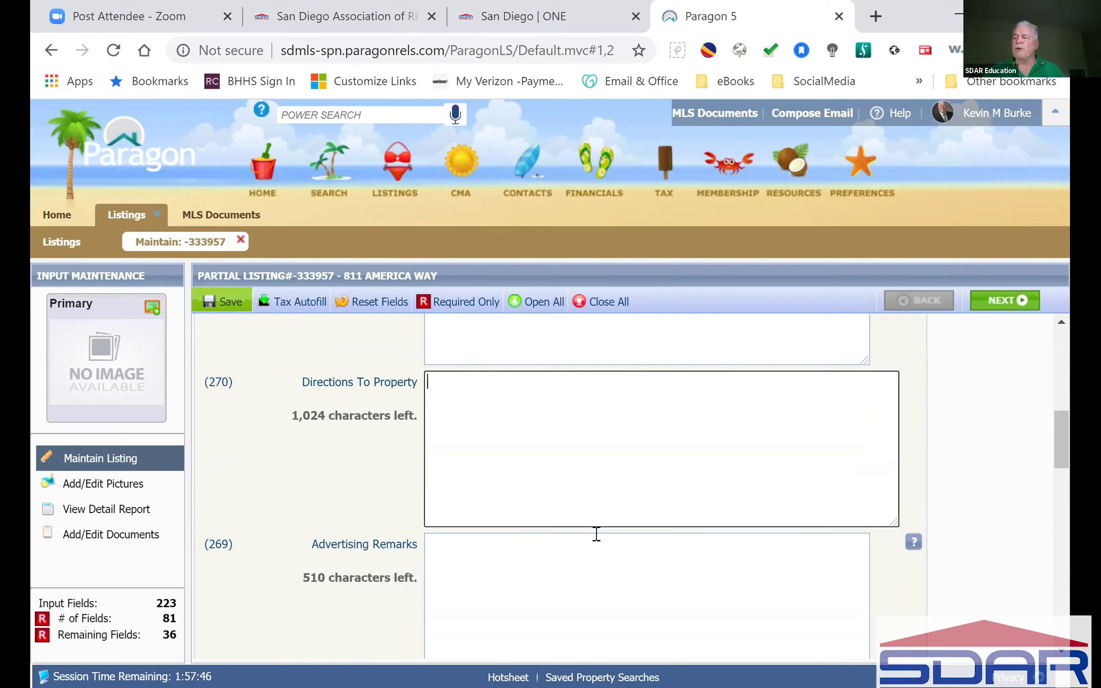
scroll(596, 533, up, 1)
scroll(596, 534, up, 1)
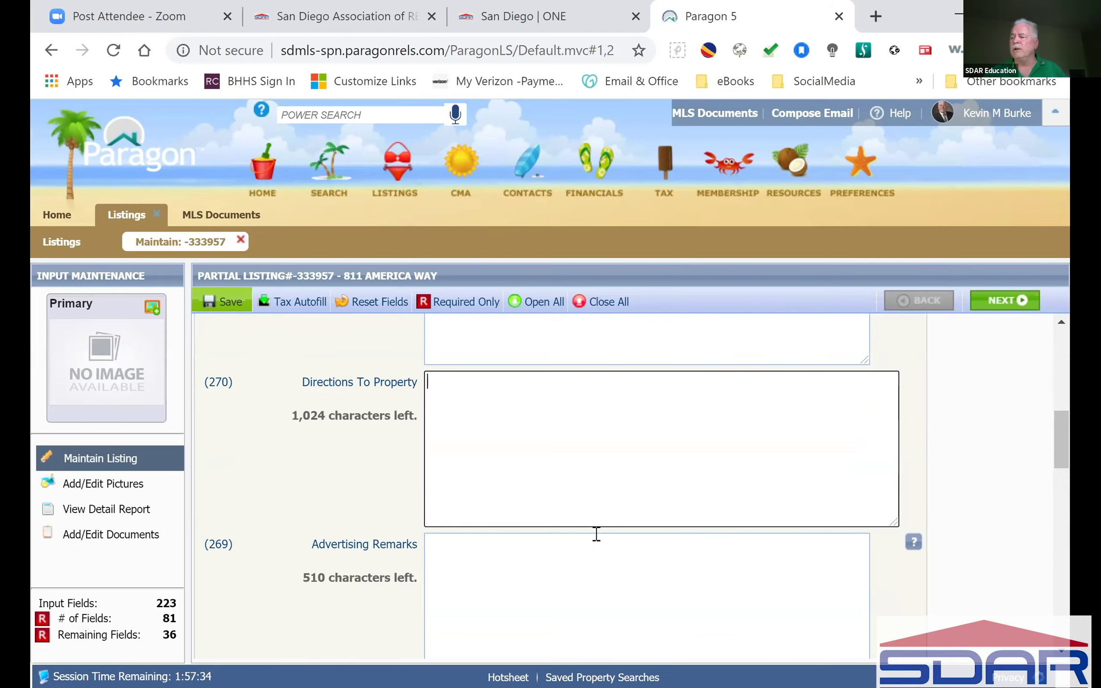
scroll(596, 534, down, 4)
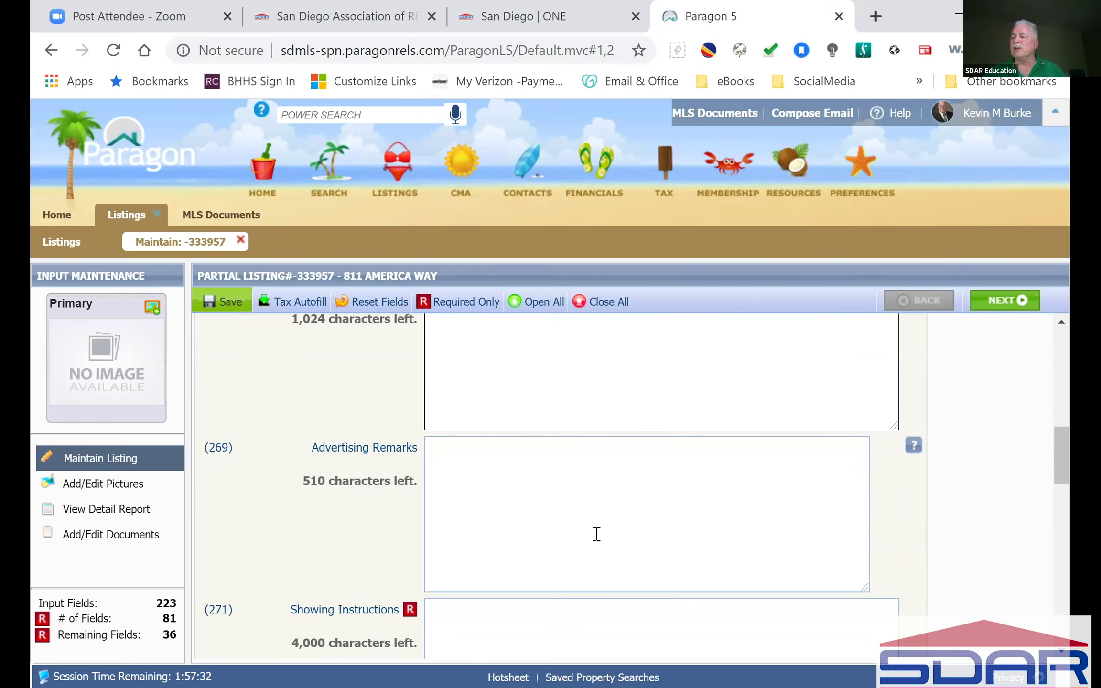
click(625, 409)
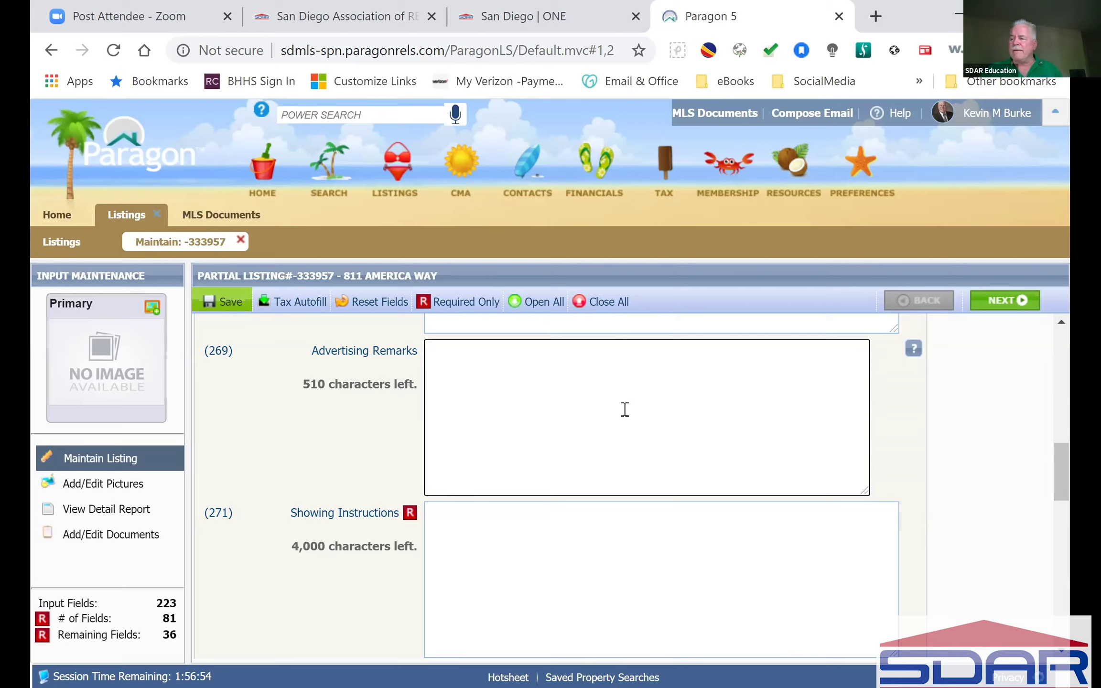
scroll(624, 409, up, 5)
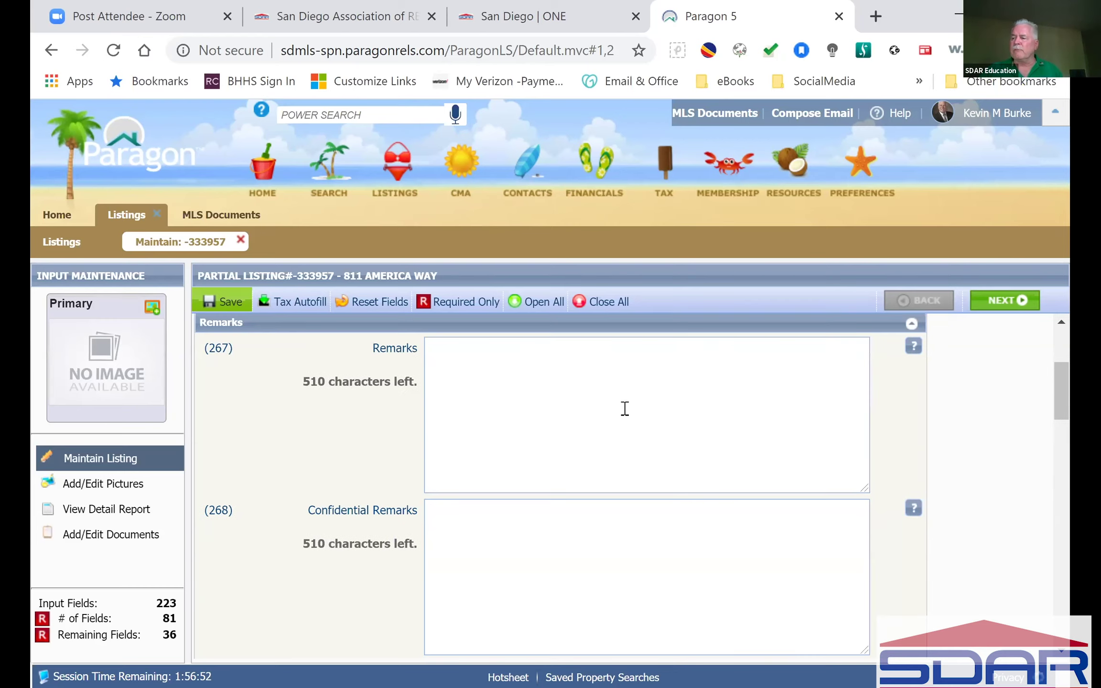
scroll(616, 454, down, 4)
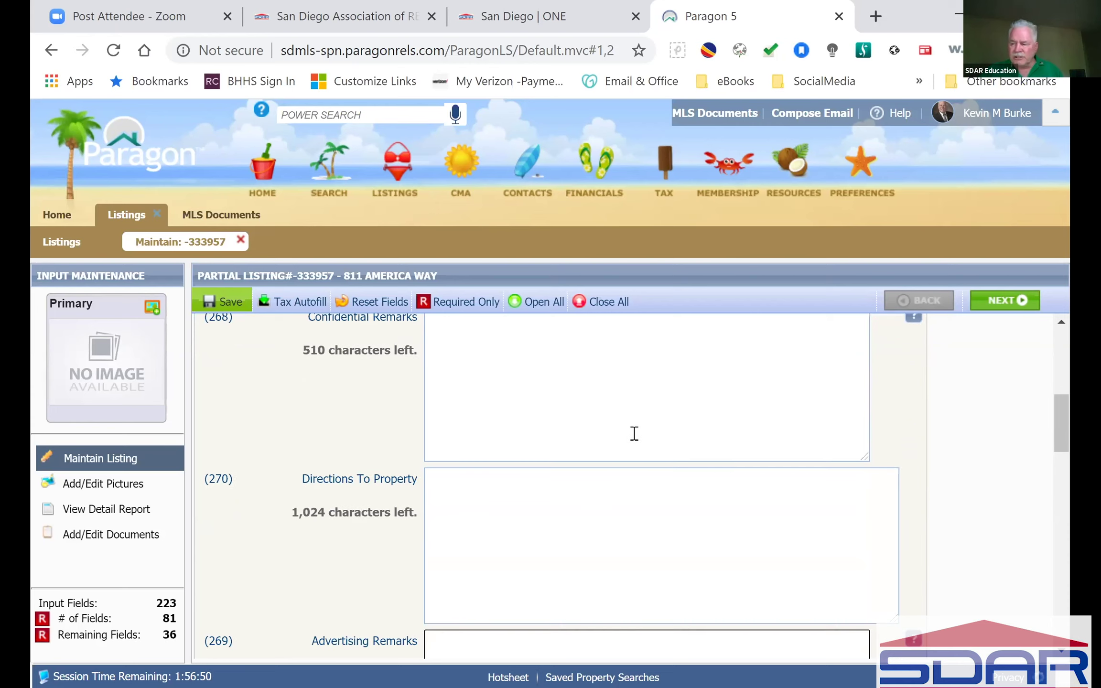
scroll(634, 433, down, 8)
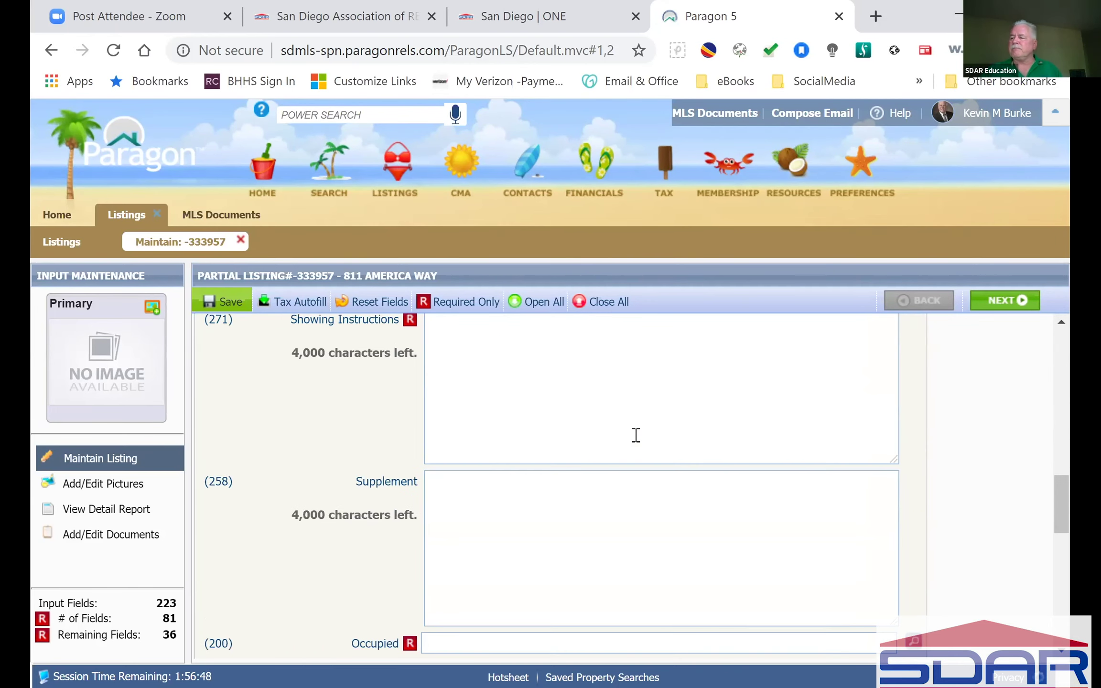
click(599, 444)
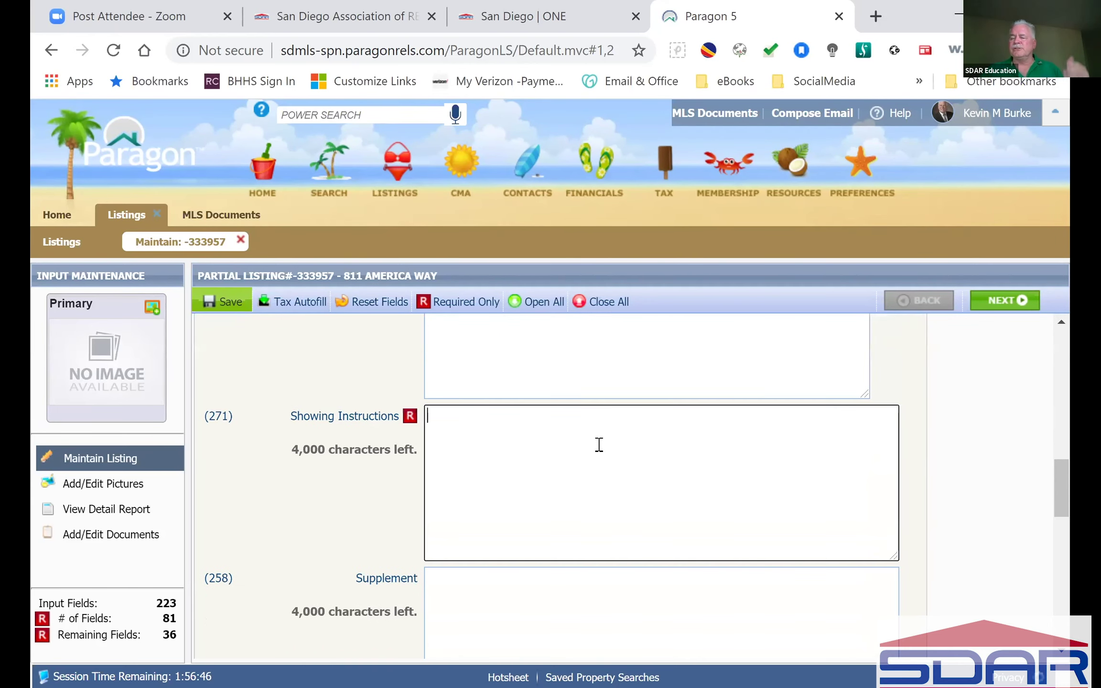
scroll(599, 444, down, 4)
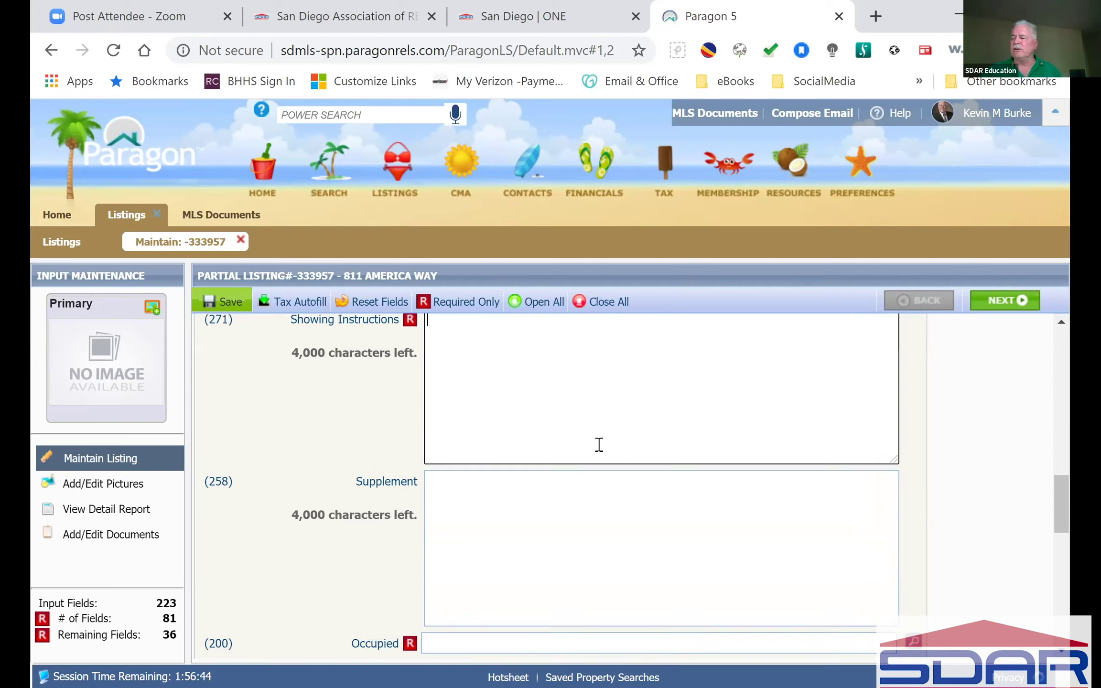
click(603, 444)
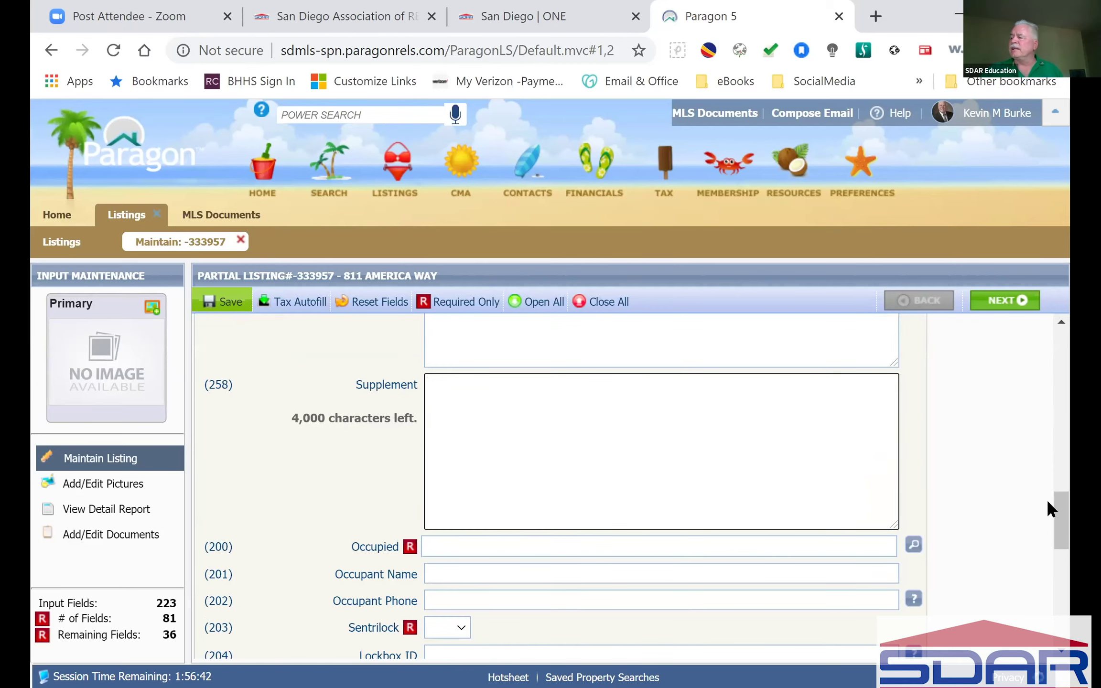
mouse_move(1055, 513)
mouse_down()
mouse_move(1055, 375)
mouse_move(1066, 525)
mouse_up()
click(762, 466)
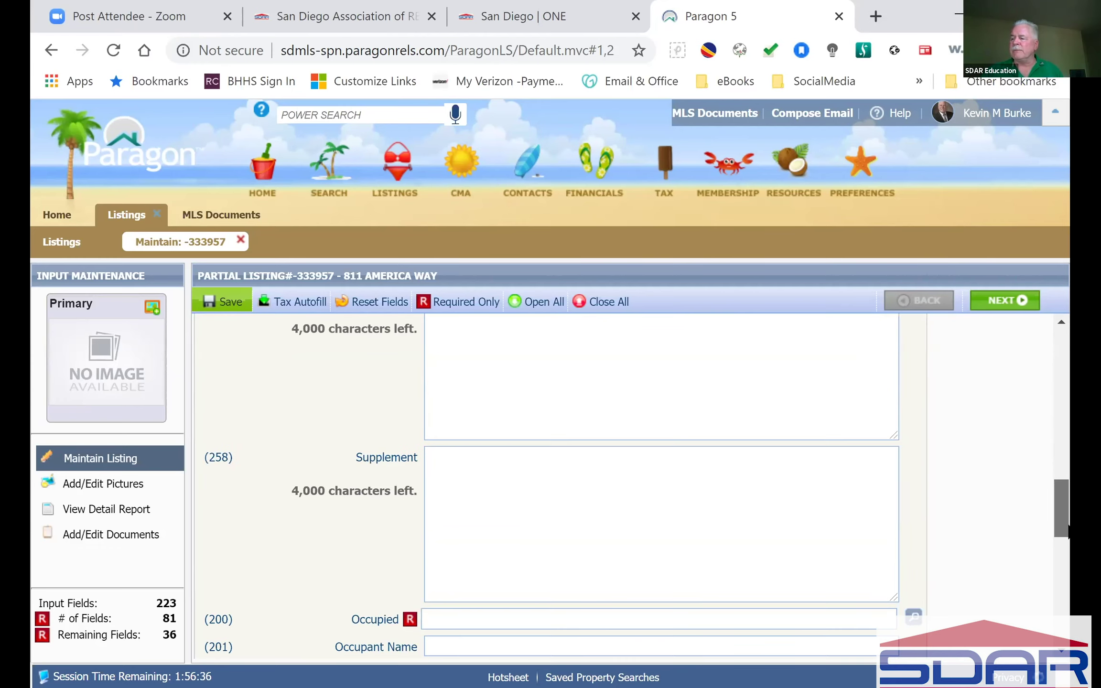
scroll(423, 425, down, 2)
click(560, 446)
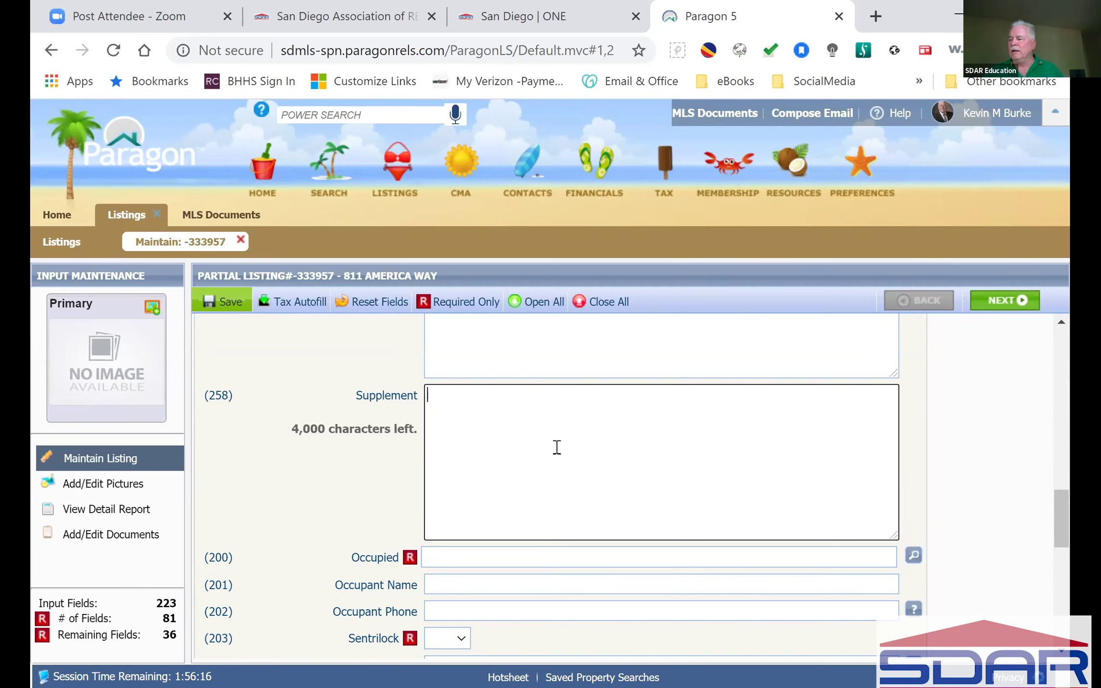
scroll(556, 447, down, 2)
scroll(556, 447, down, 2)
Step: Set Occupied to VAC - Vacant, checking Sentrilock's choices but leaving it blank
click(461, 363)
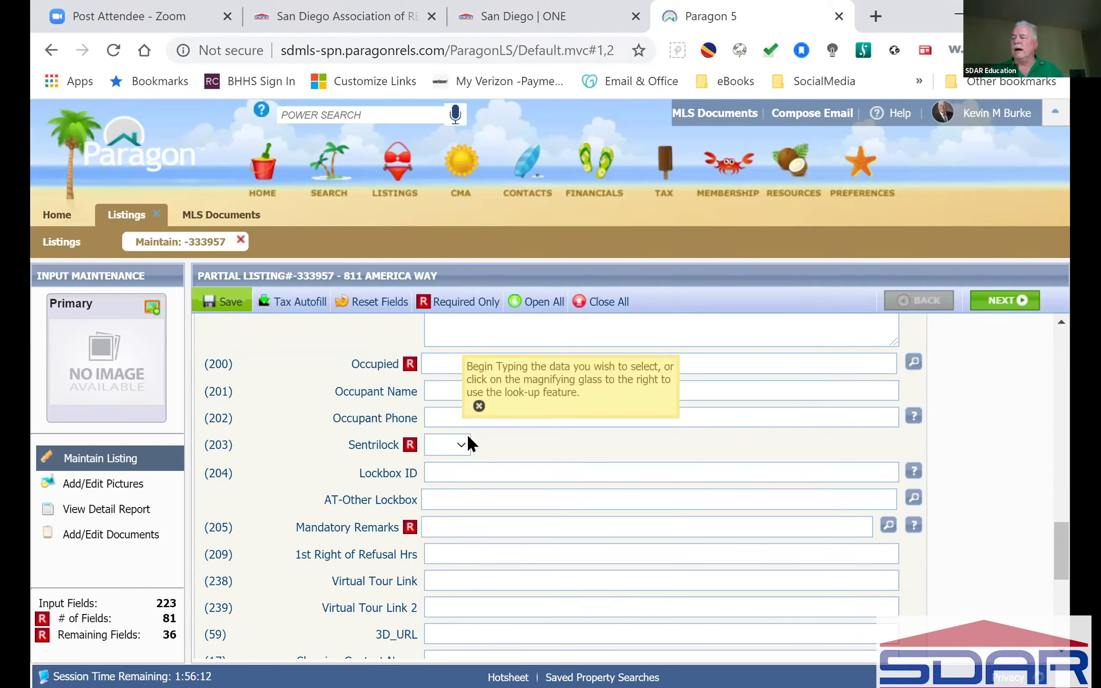
text(v)
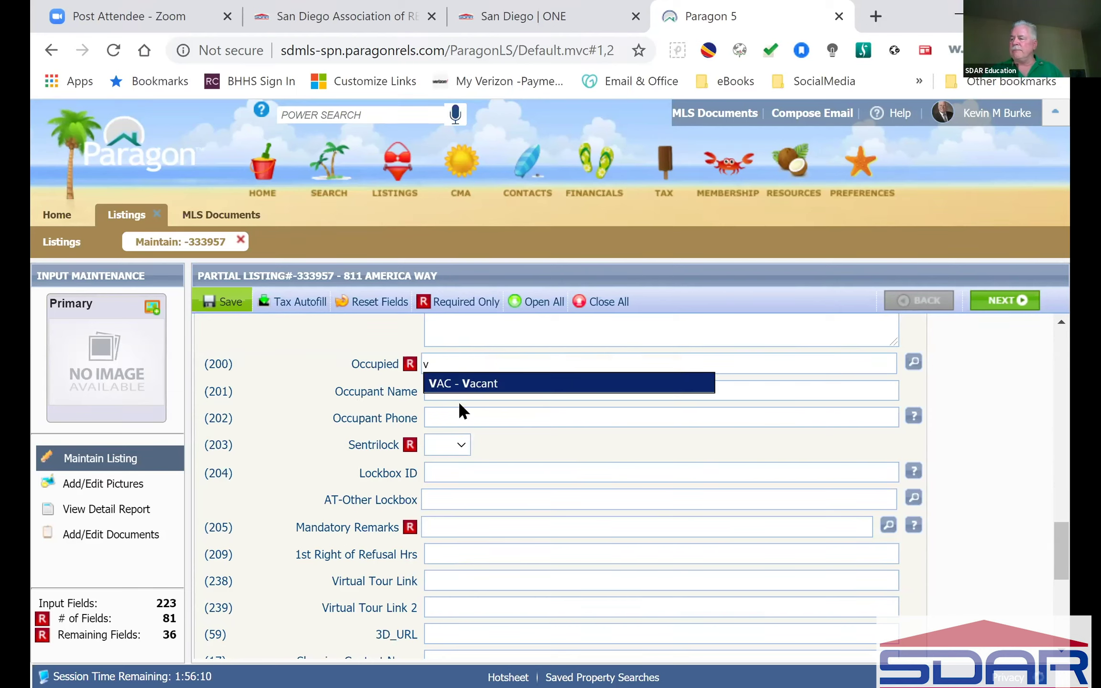
click(474, 388)
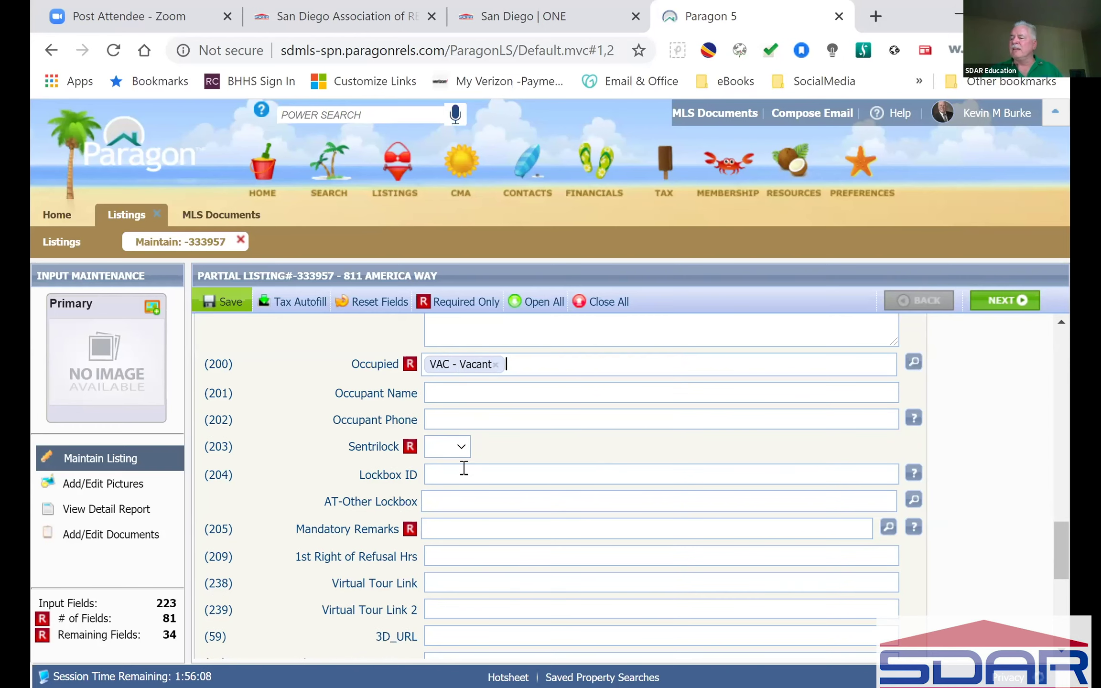
click(437, 449)
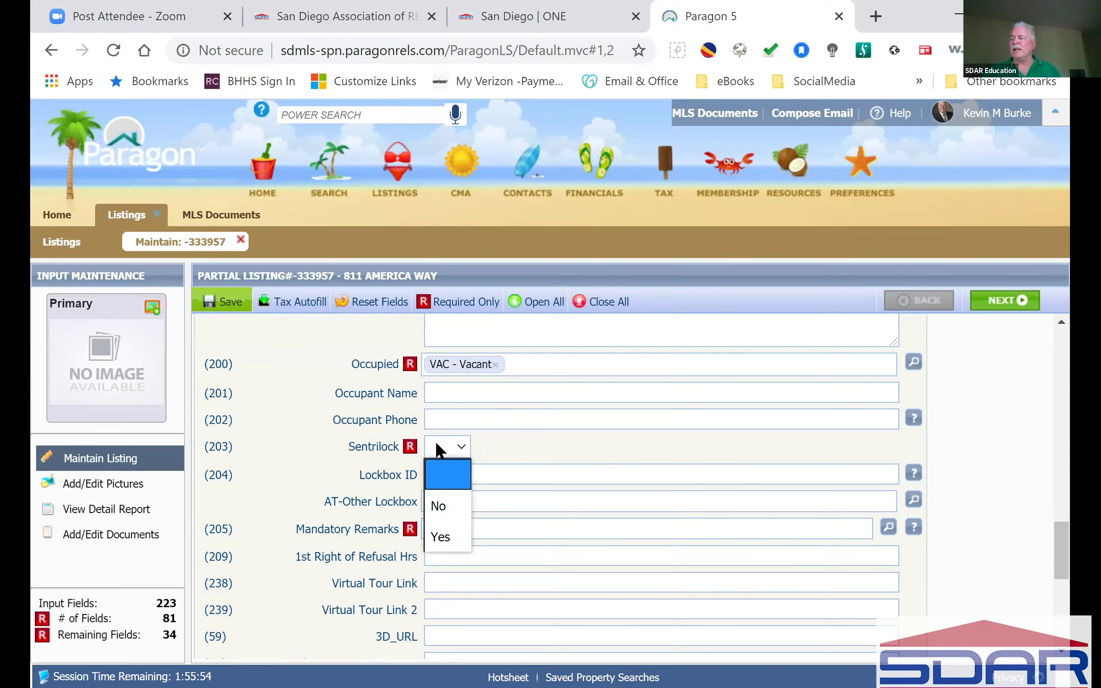
click(546, 446)
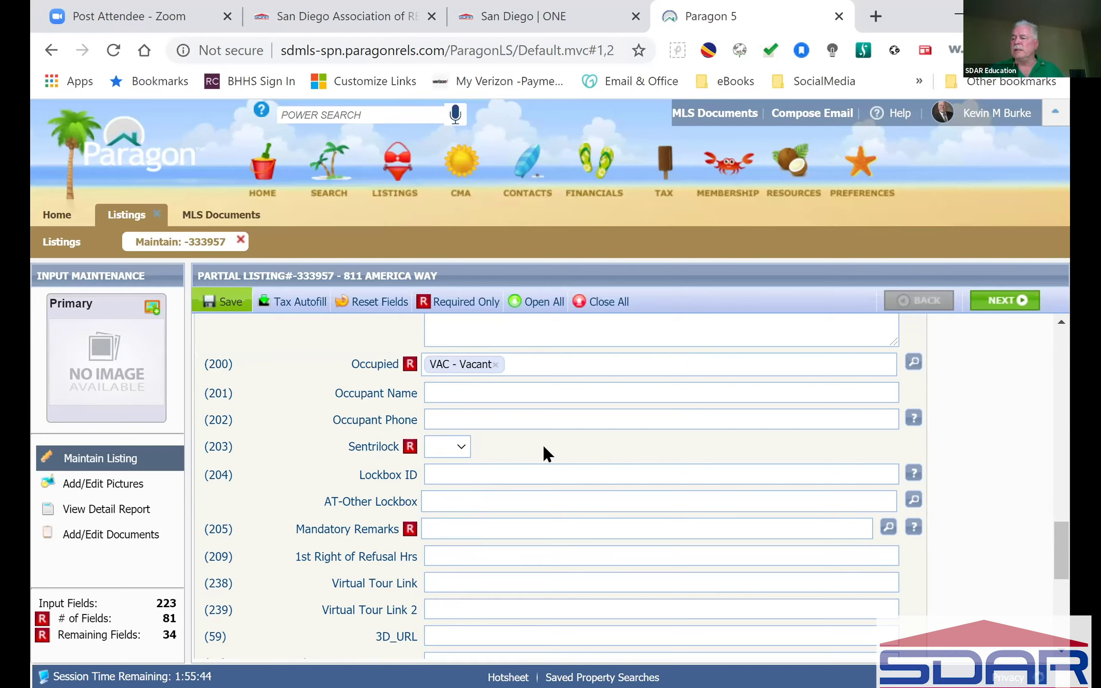
Step: Check the Mandatory Remarks help and code list, leaving the field blank
click(543, 532)
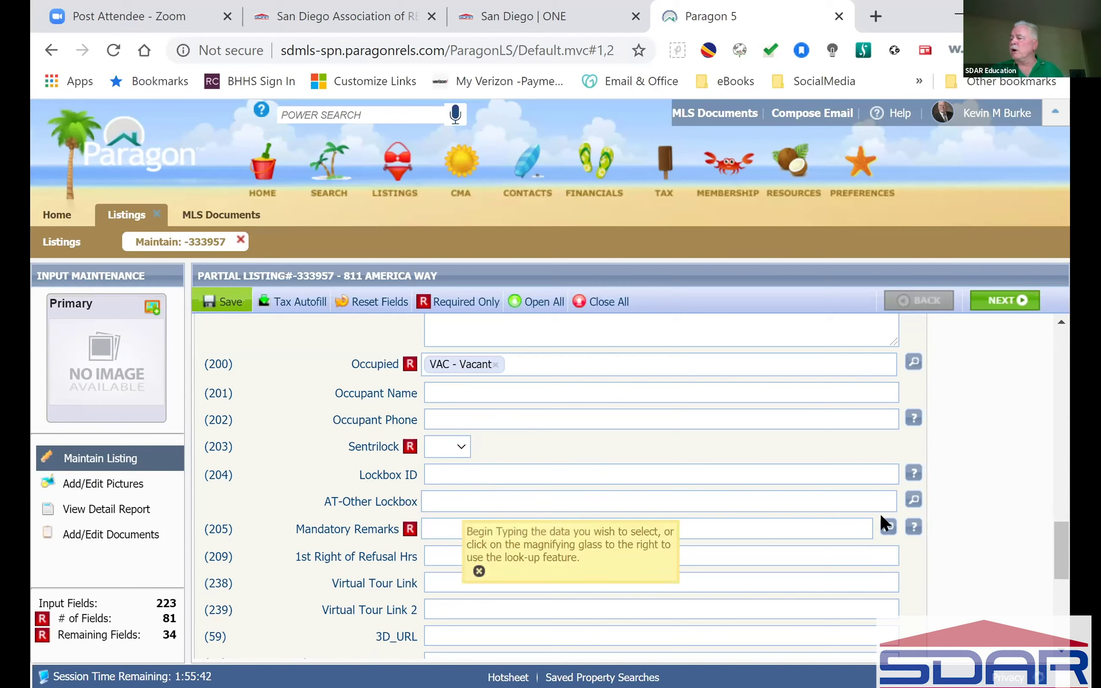
click(914, 531)
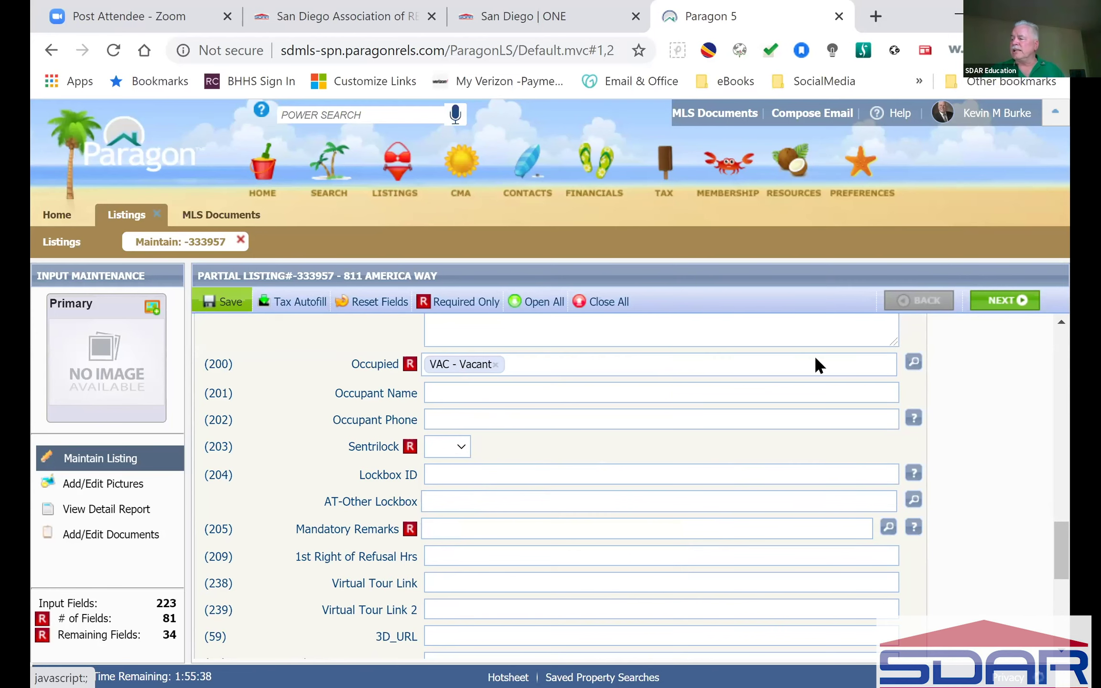
click(913, 528)
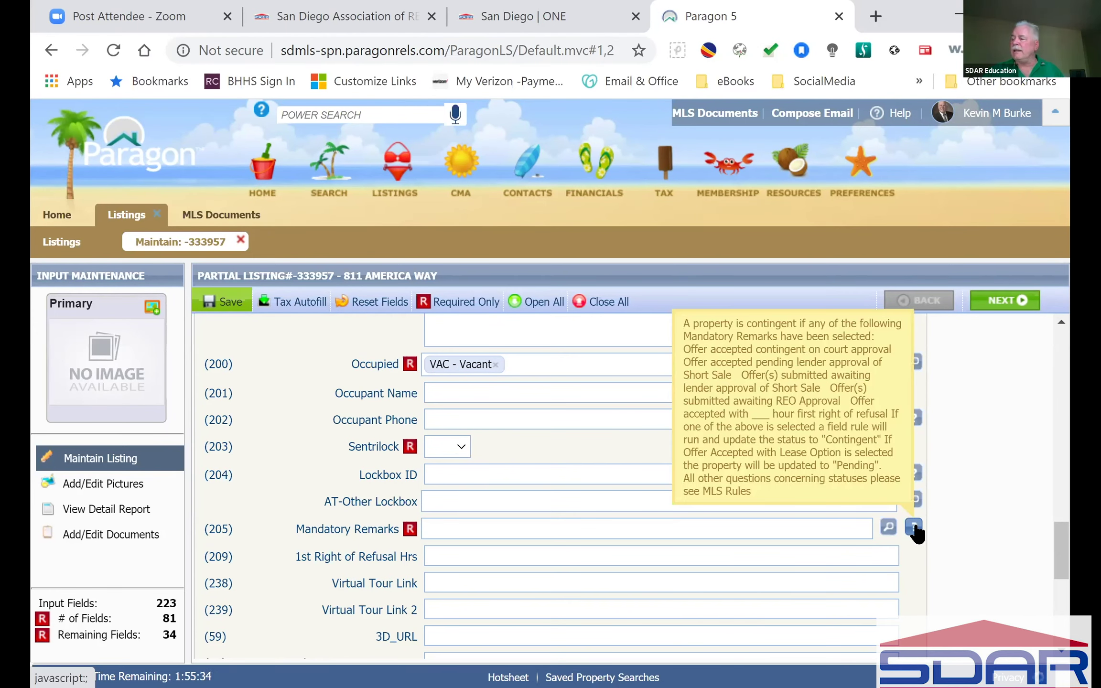
click(888, 527)
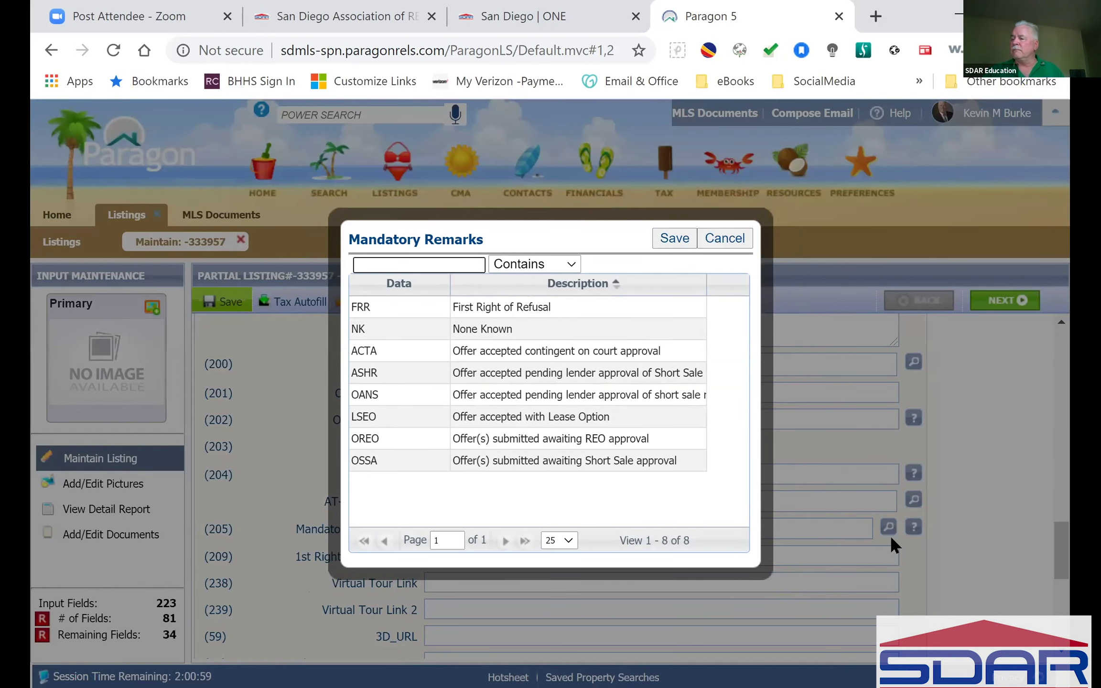
click(509, 395)
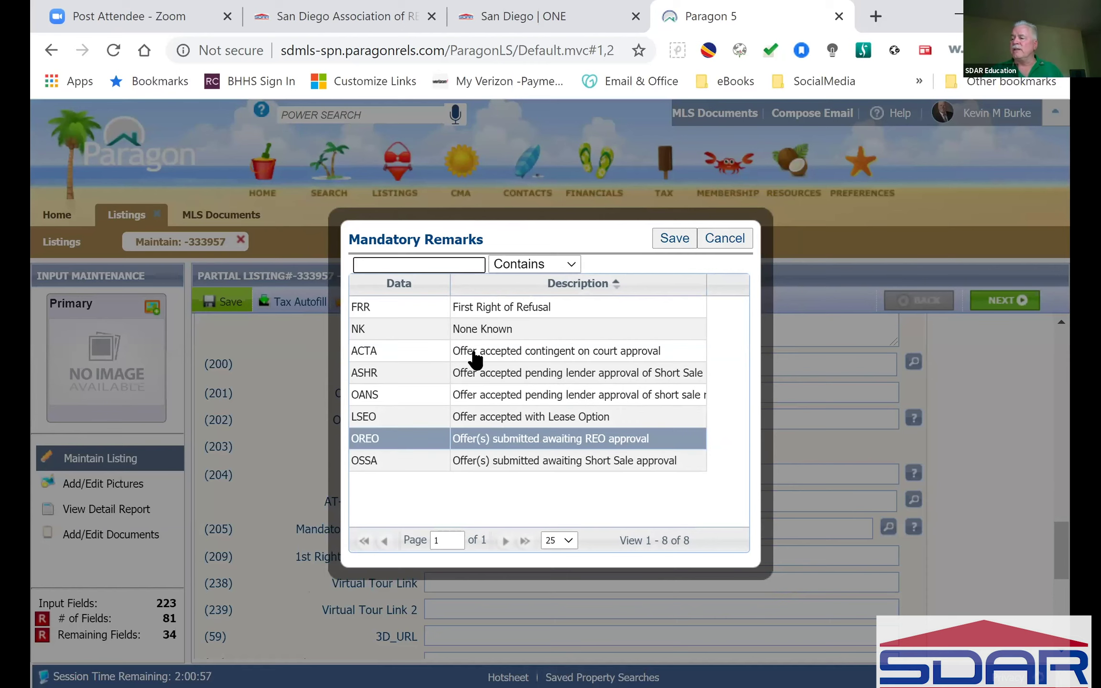
click(739, 246)
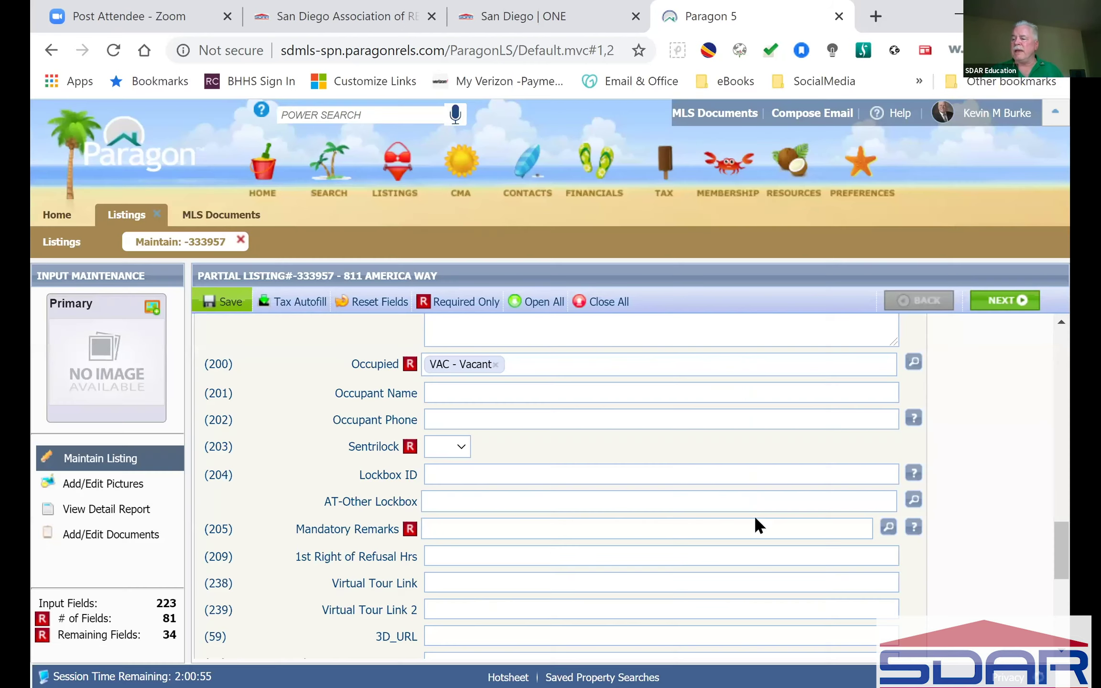
Step: Collapse every listing section from Listing Facts through Sold with Close All
scroll(539, 545, down, 5)
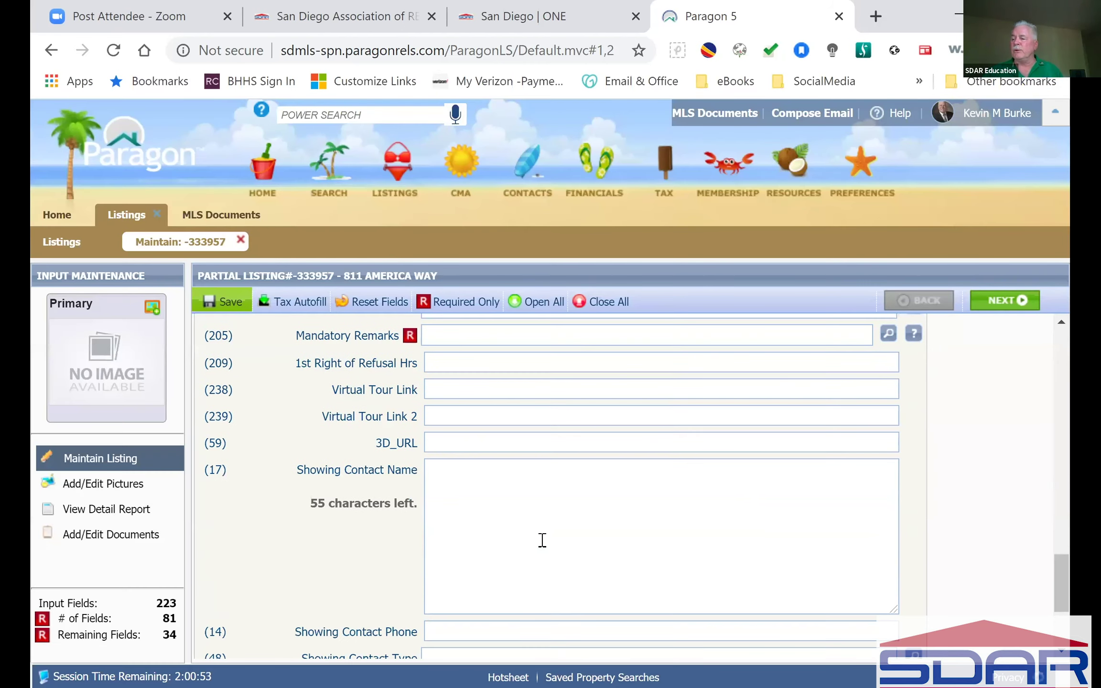
scroll(543, 525, down, 1)
click(550, 467)
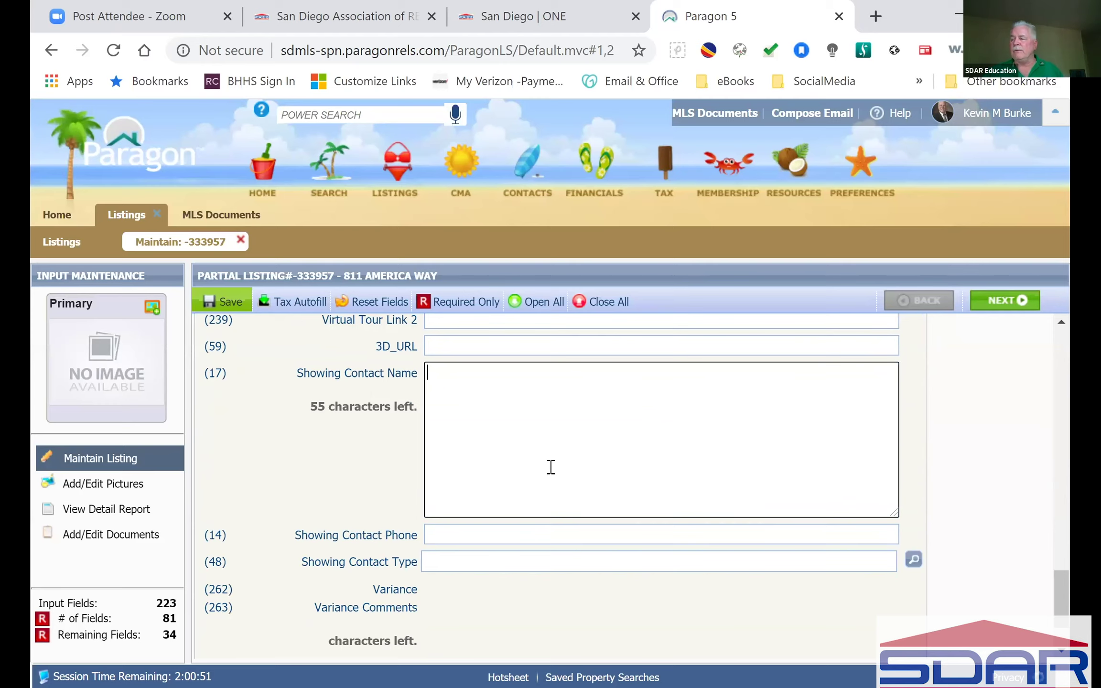
scroll(551, 467, down, 2)
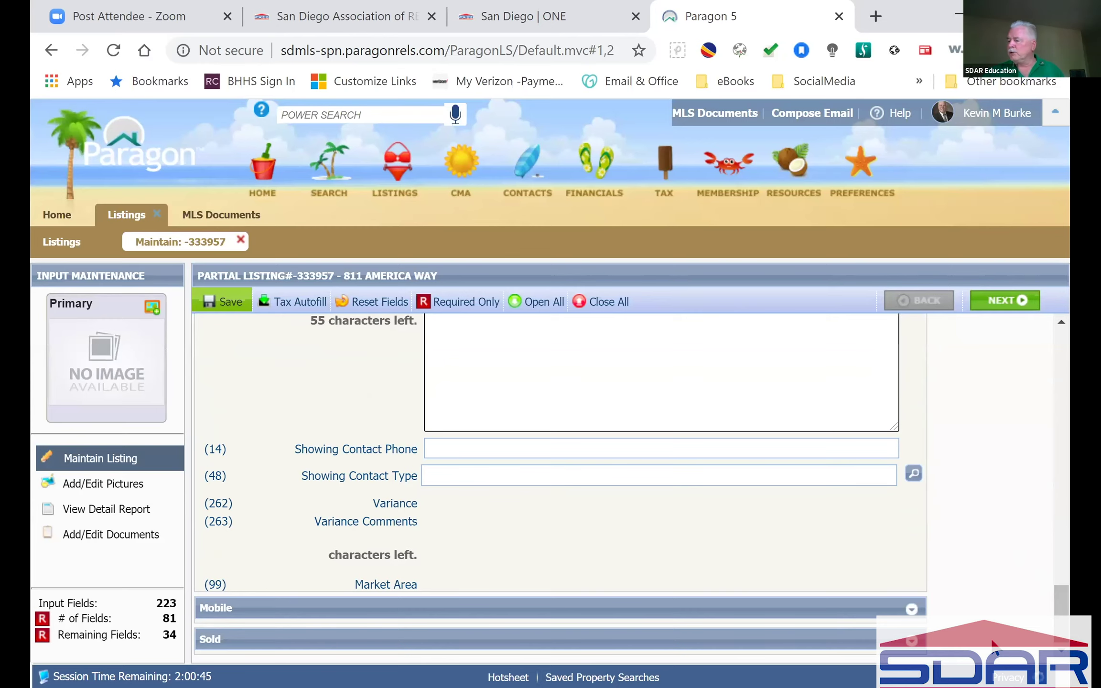
click(601, 303)
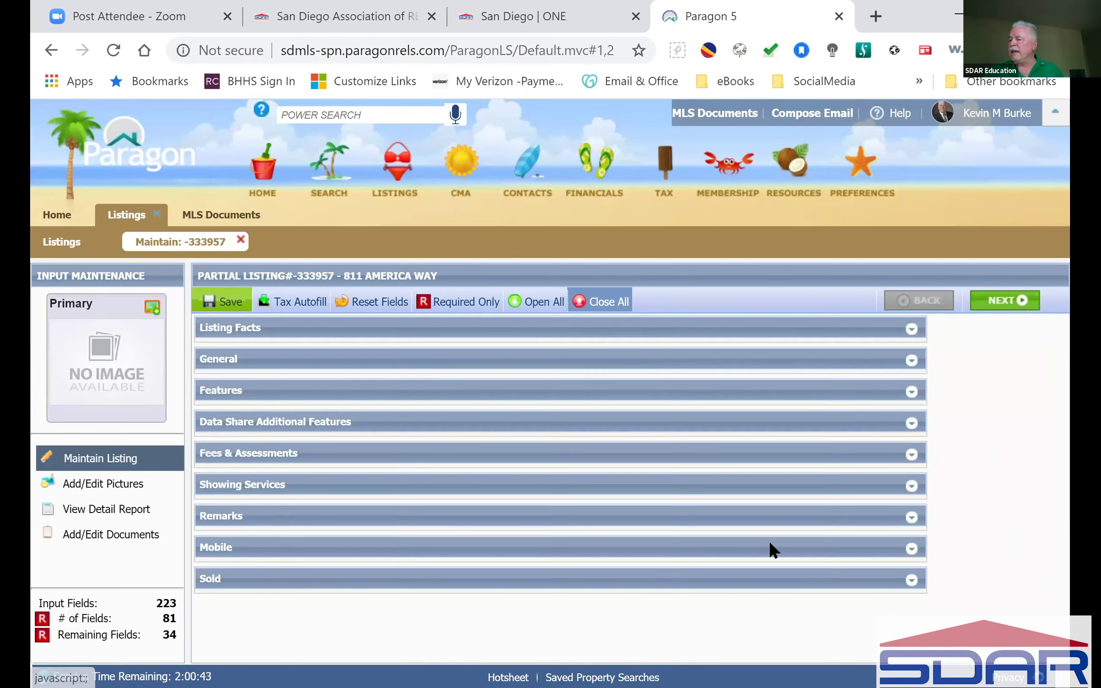
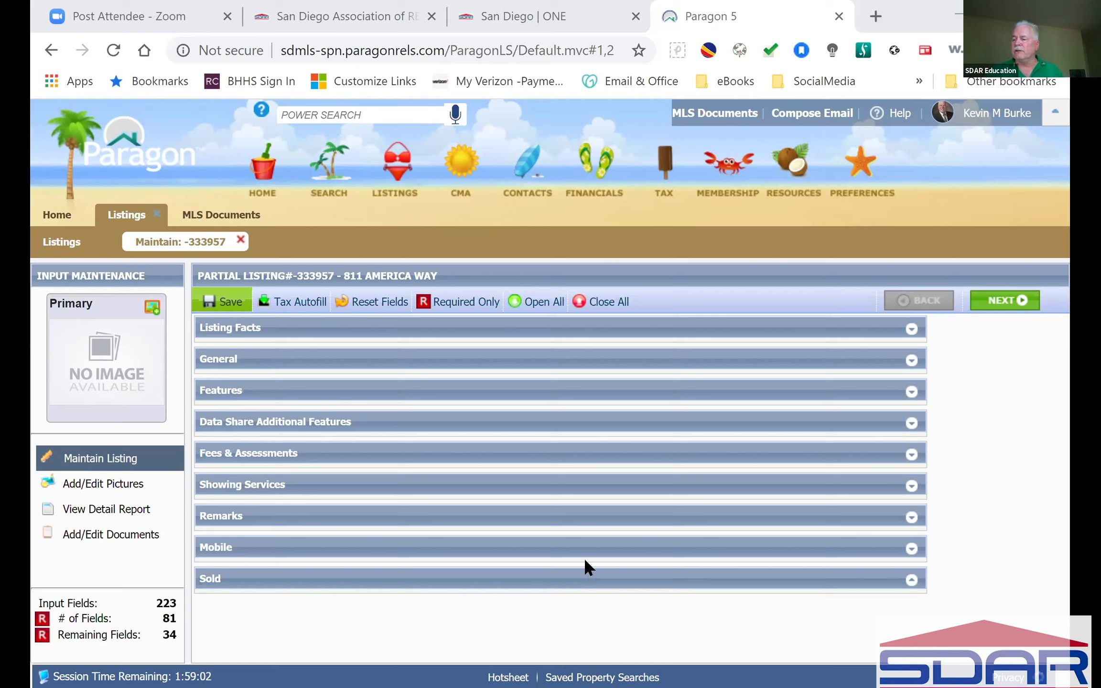
Step: Expand the Remarks section and review the empty Remarks, Advertising Remarks and Showing Instructions fields
click(268, 508)
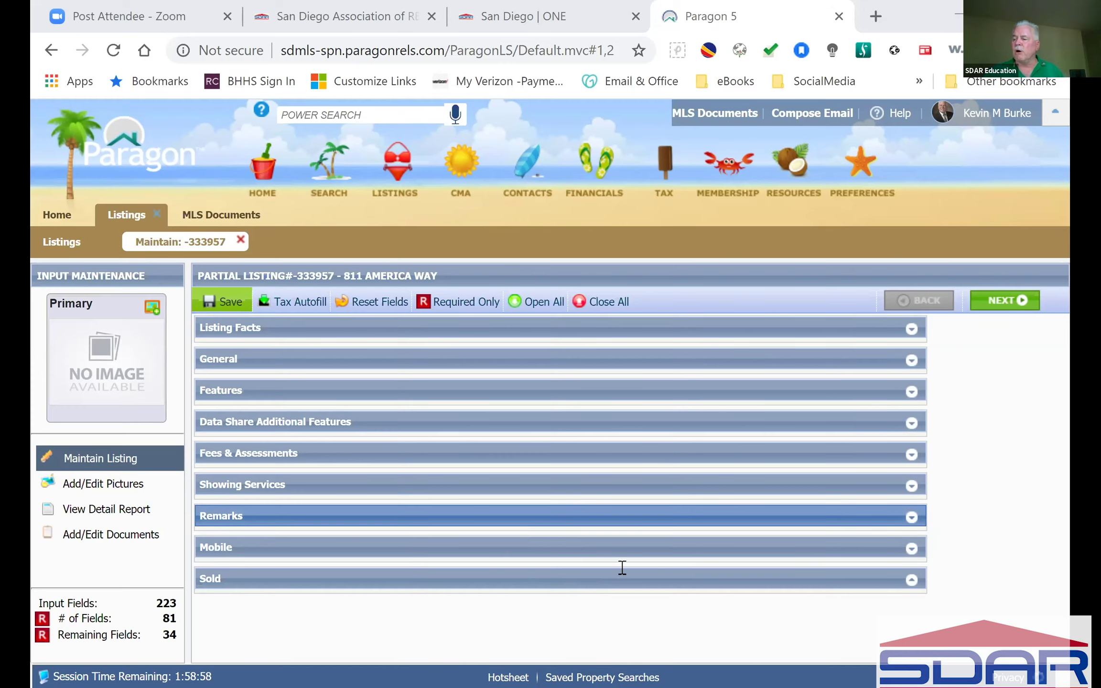
scroll(621, 567, down, 6)
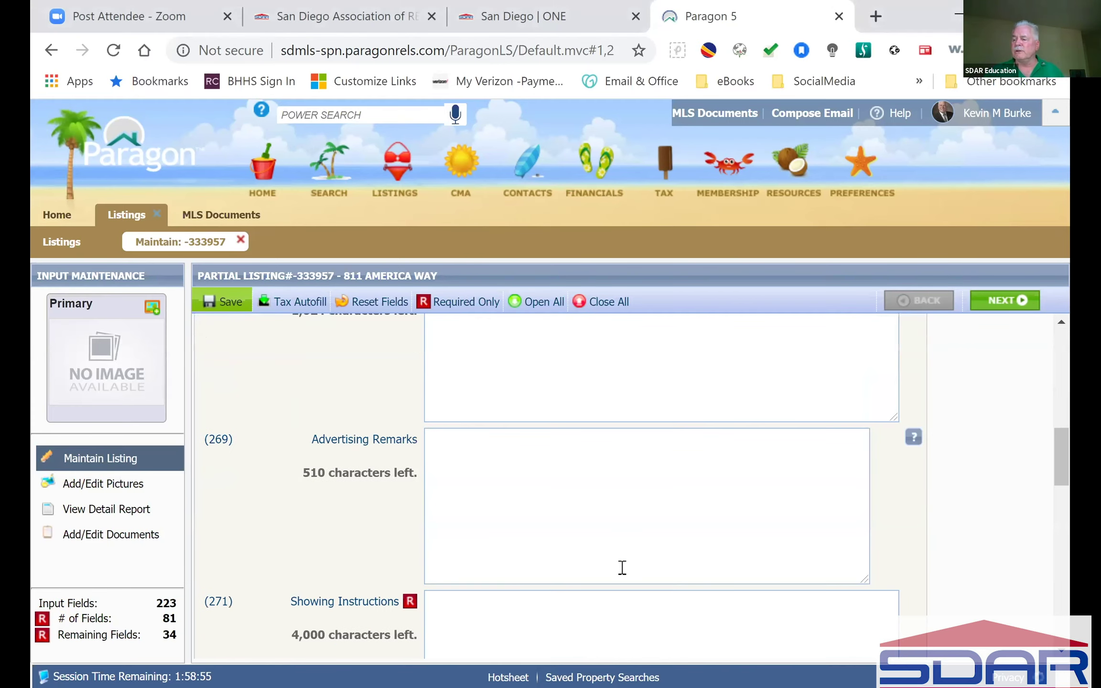
scroll(557, 501, down, 2)
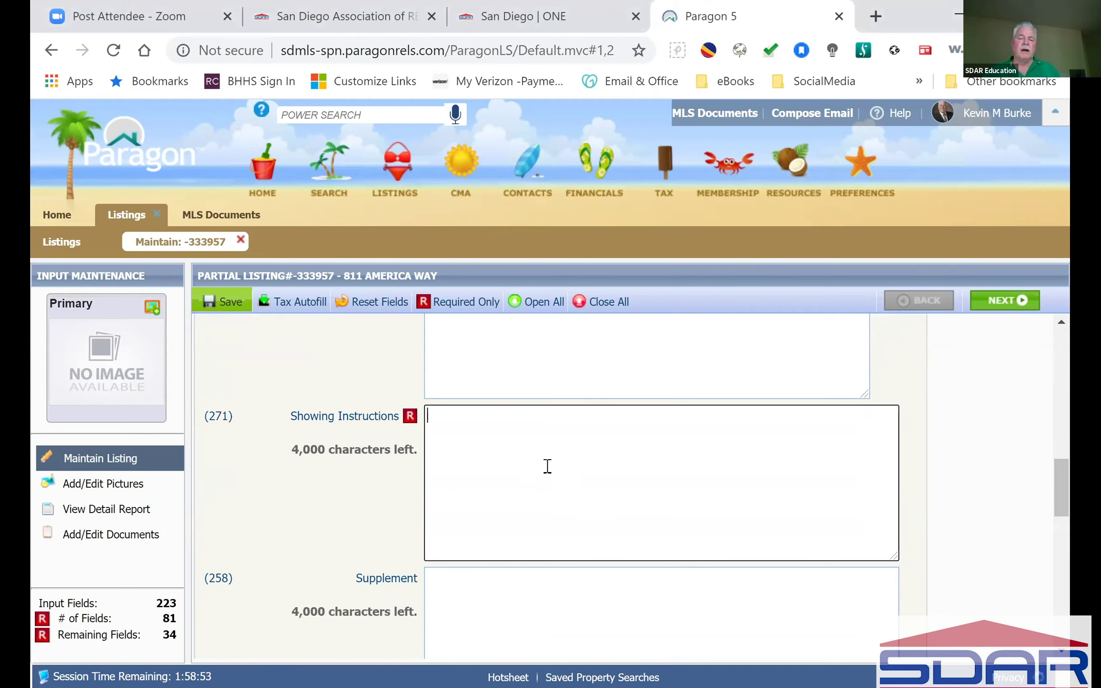
scroll(550, 466, down, 2)
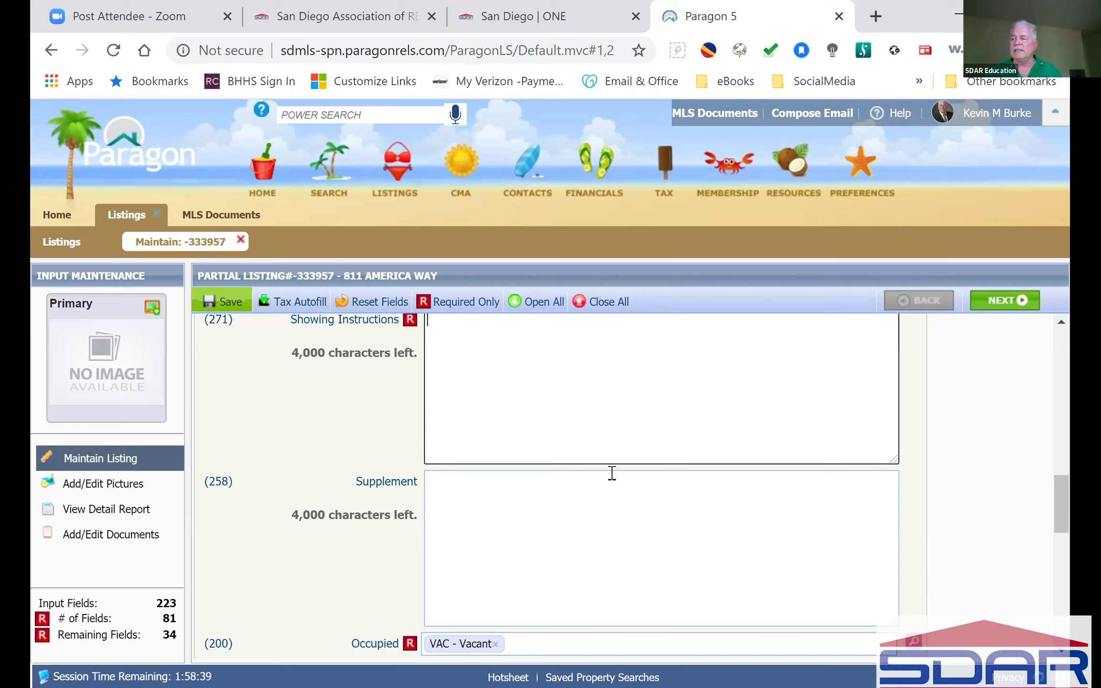
scroll(612, 468, up, 2)
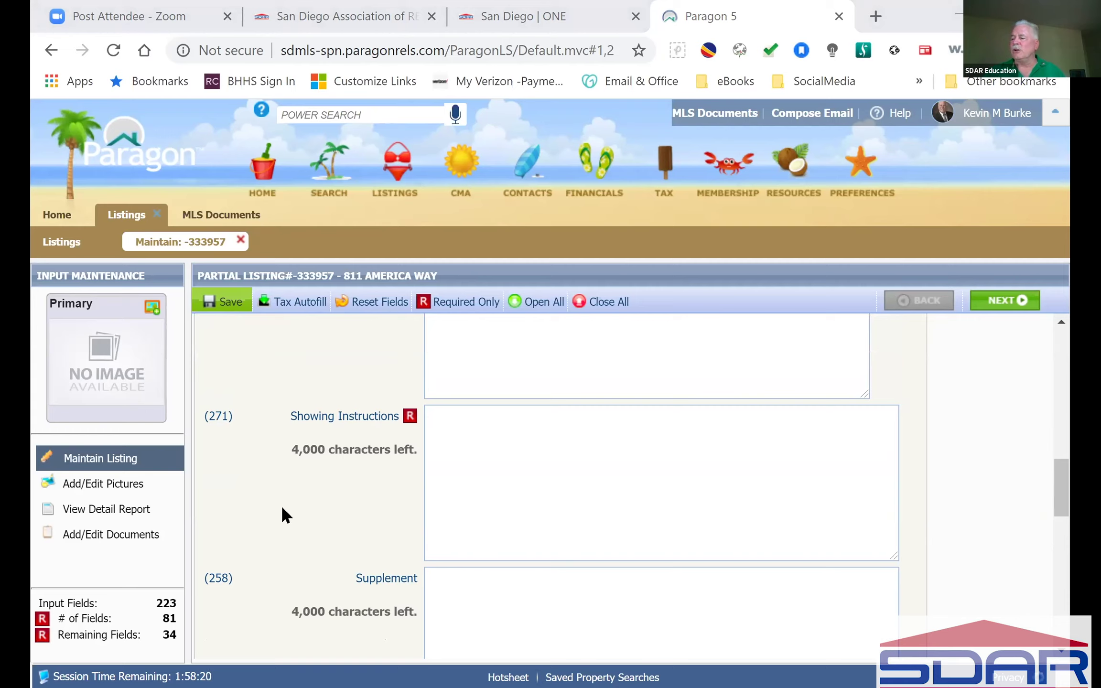
scroll(304, 357, up, 10)
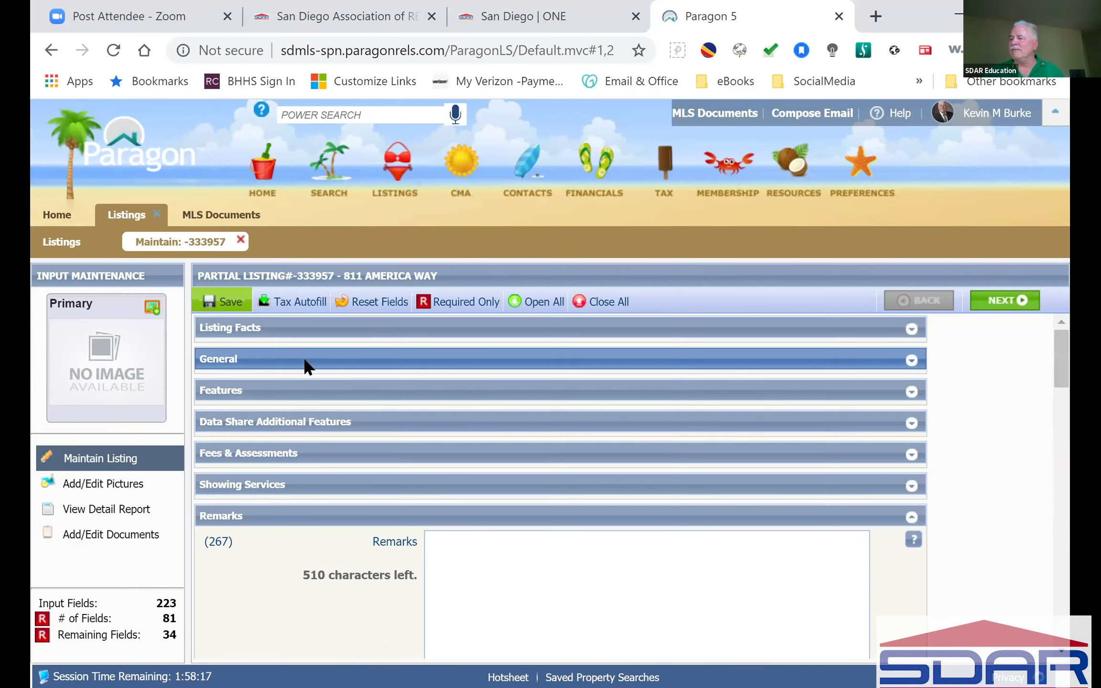
click(612, 309)
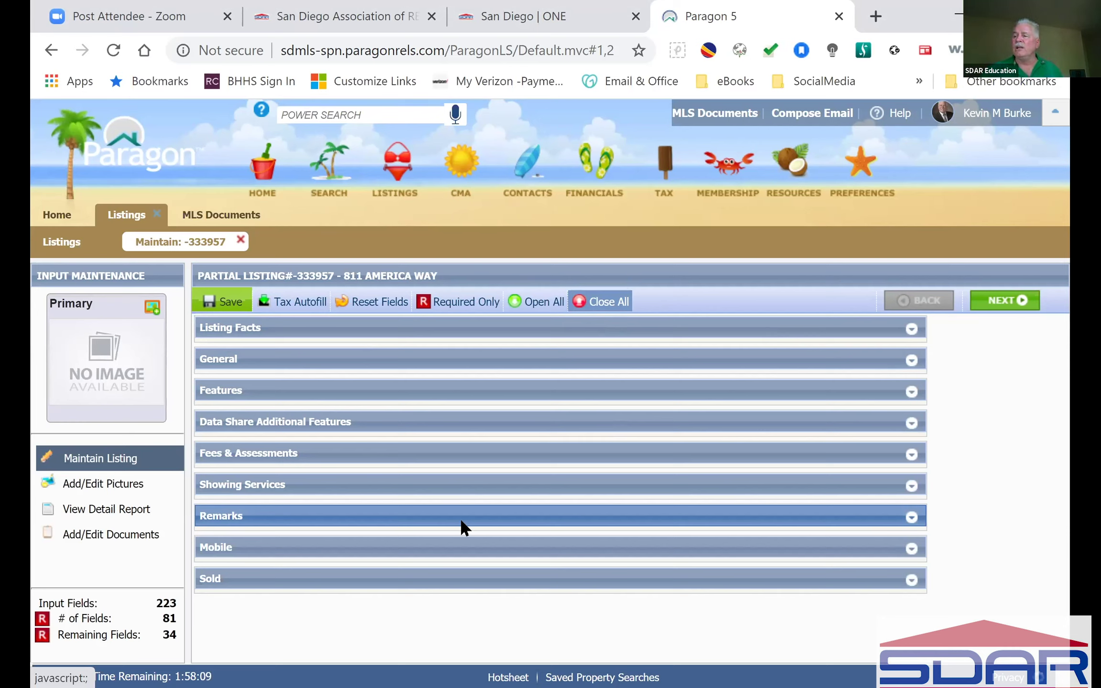
click(239, 240)
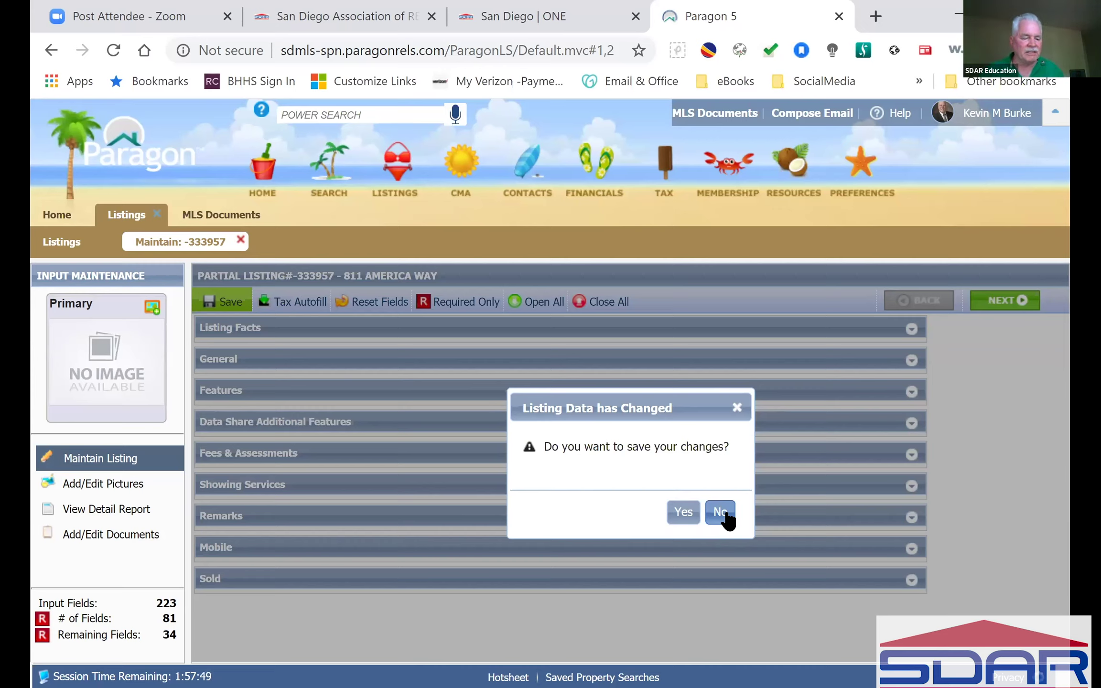
click(726, 512)
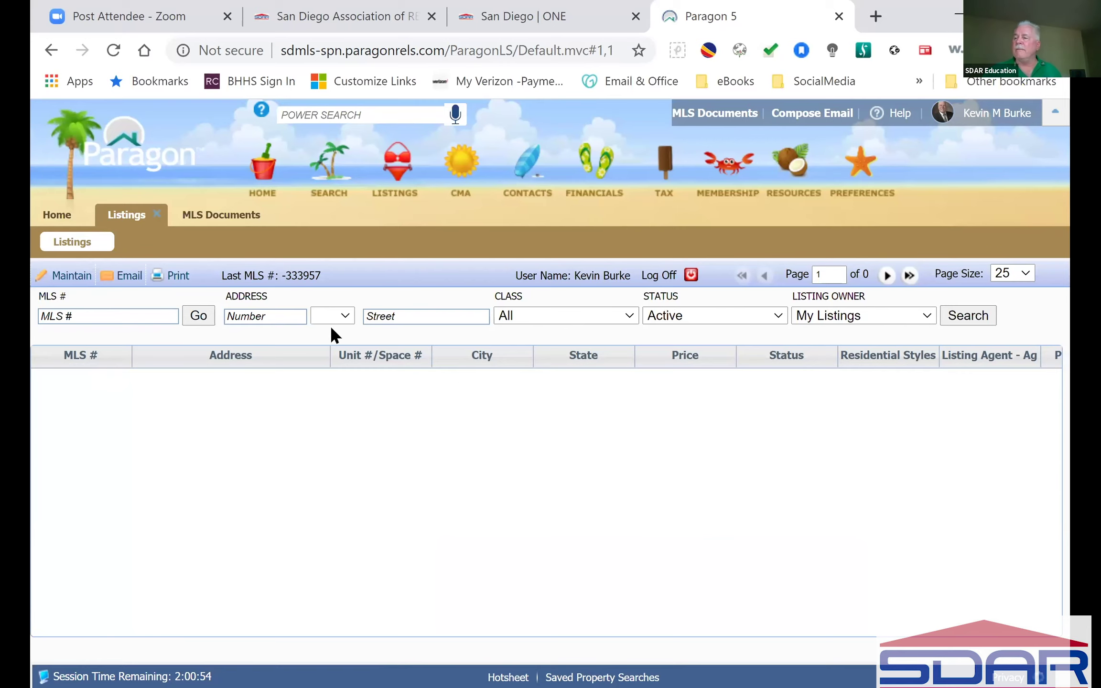
mouse_move(406, 176)
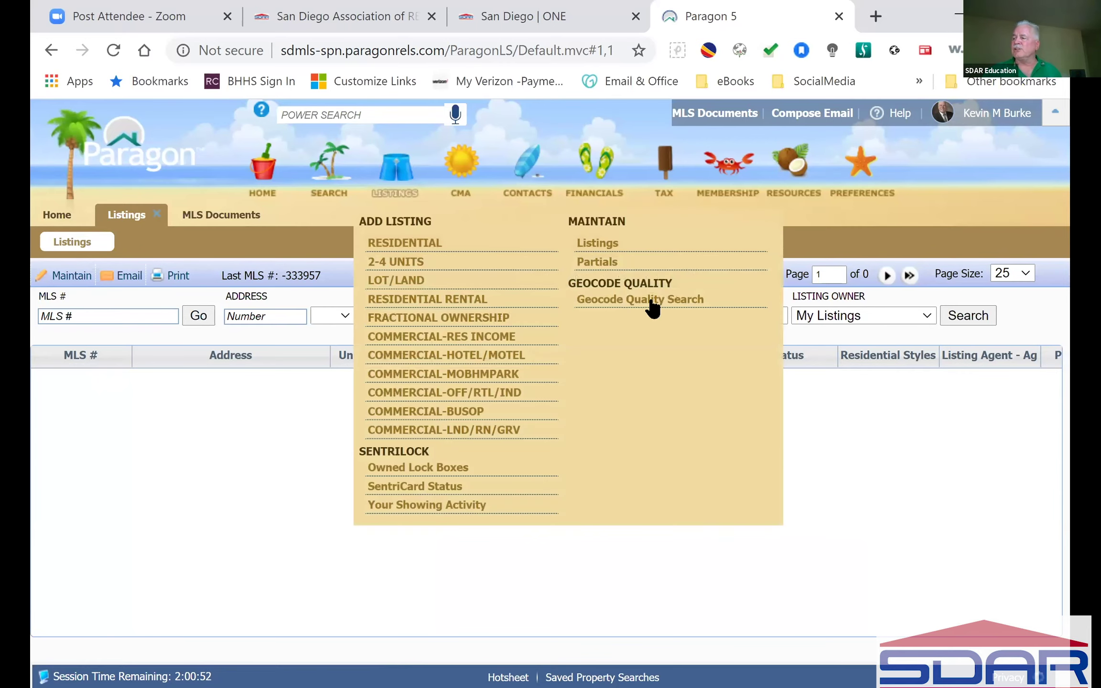
click(614, 261)
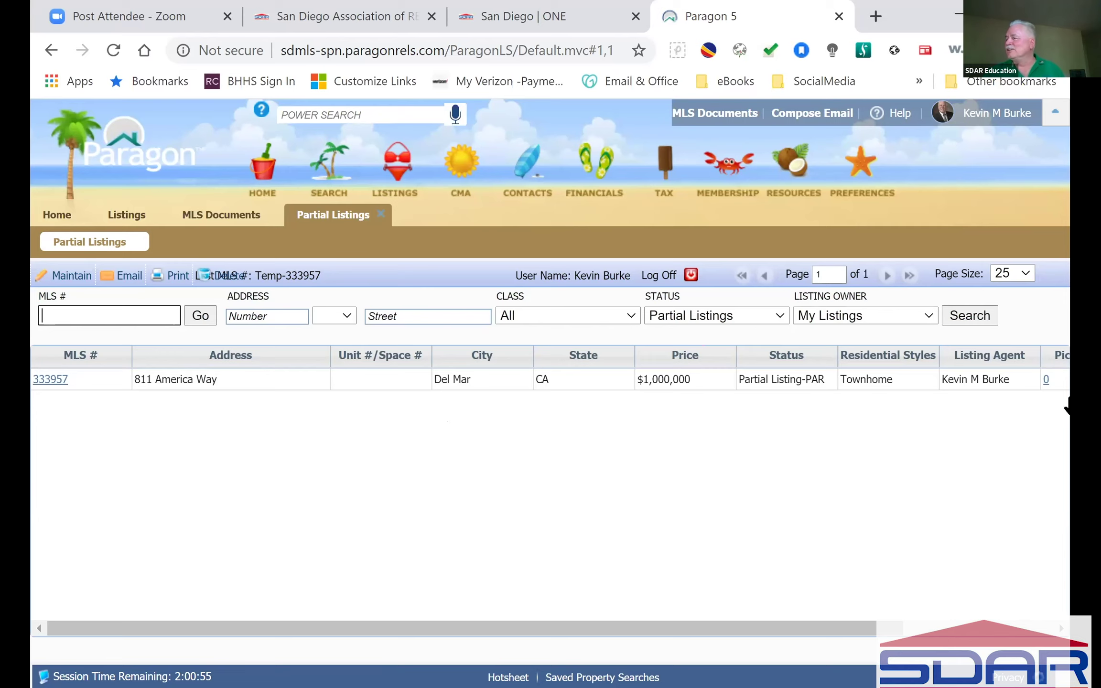
click(959, 626)
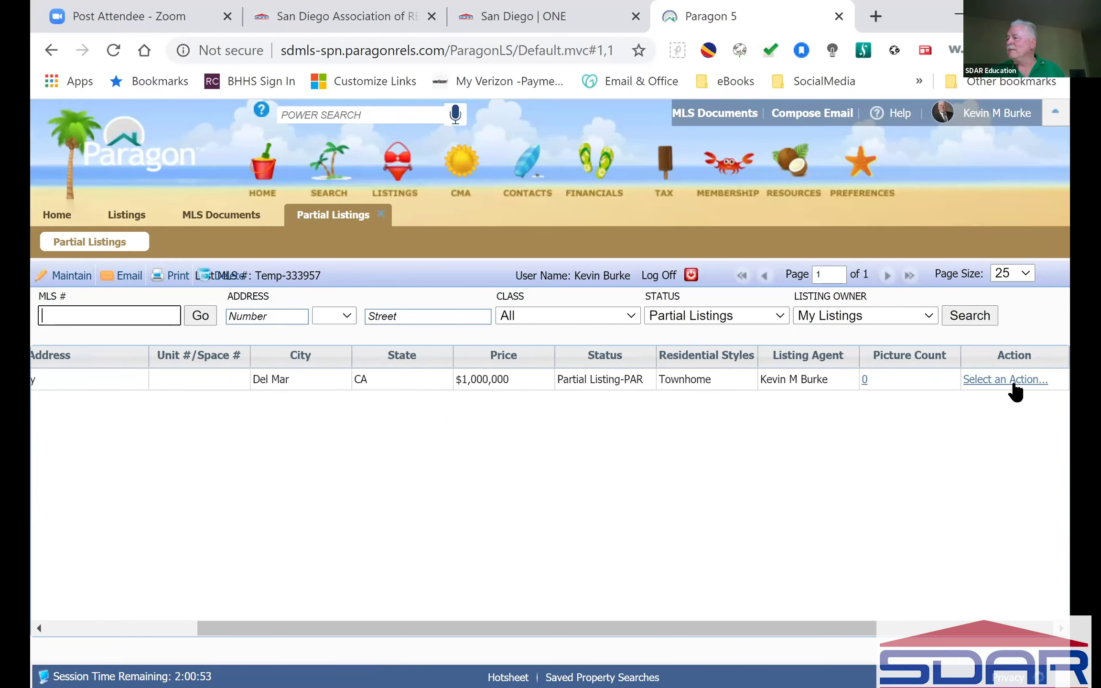
click(1008, 382)
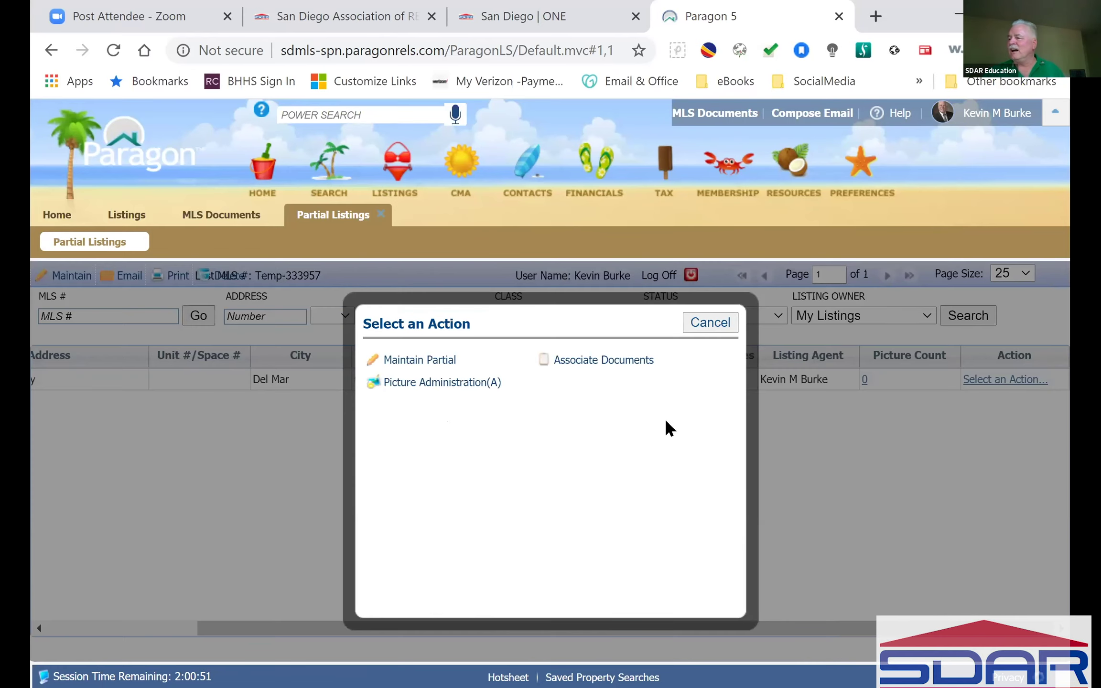
click(716, 321)
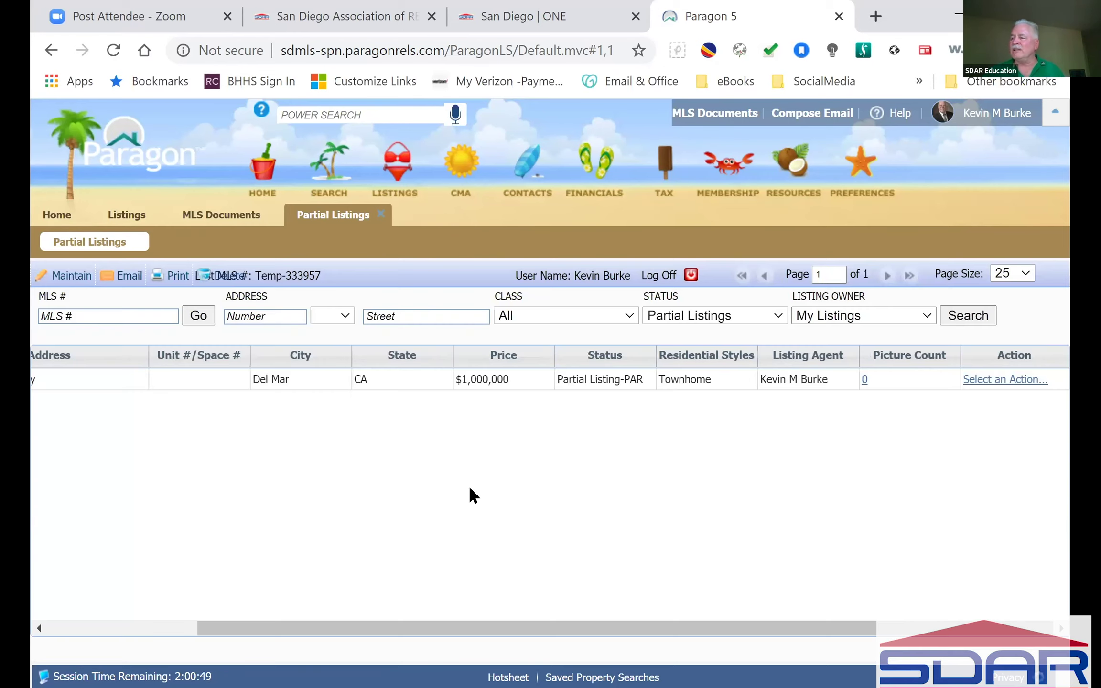
click(160, 629)
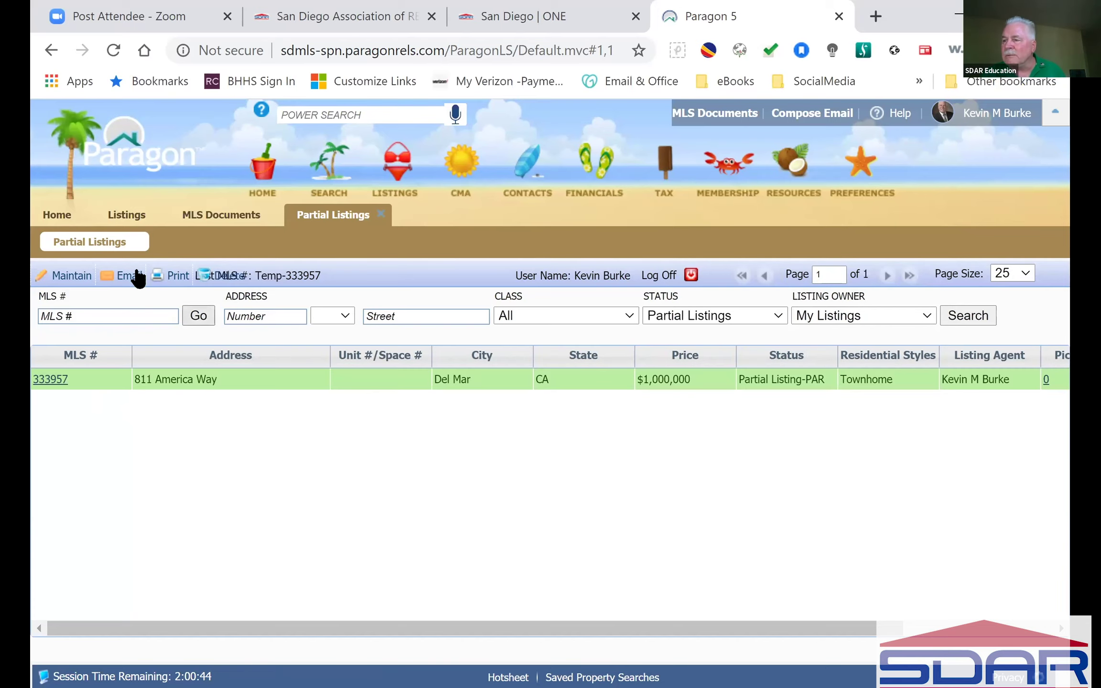
click(224, 275)
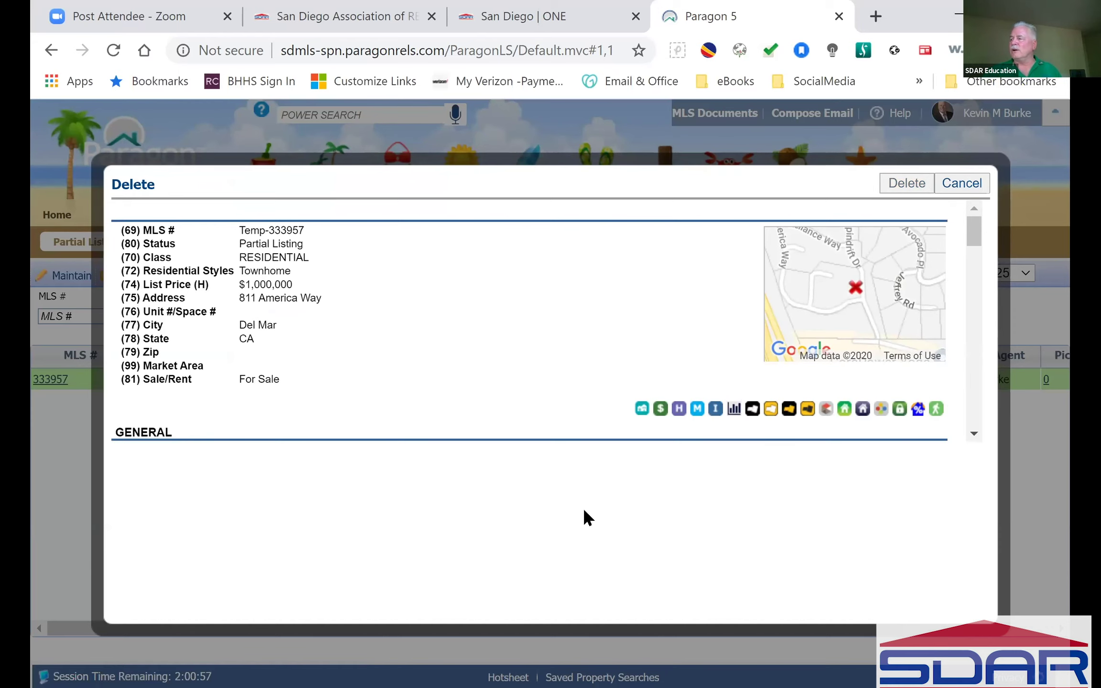
click(903, 190)
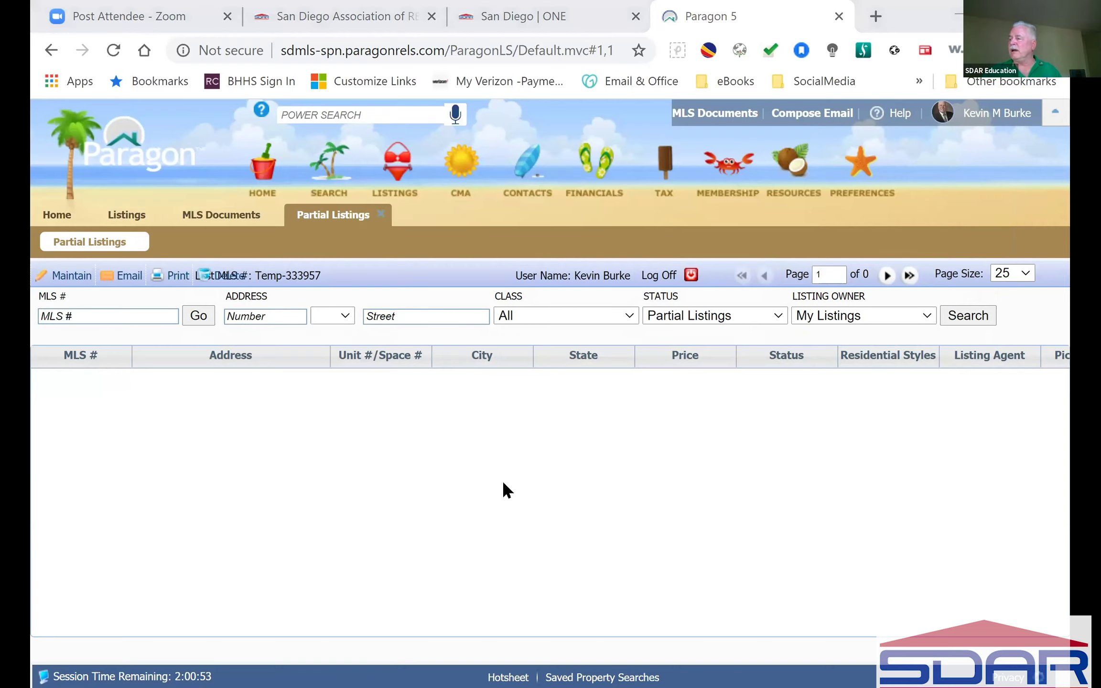
key(alt+Tab)
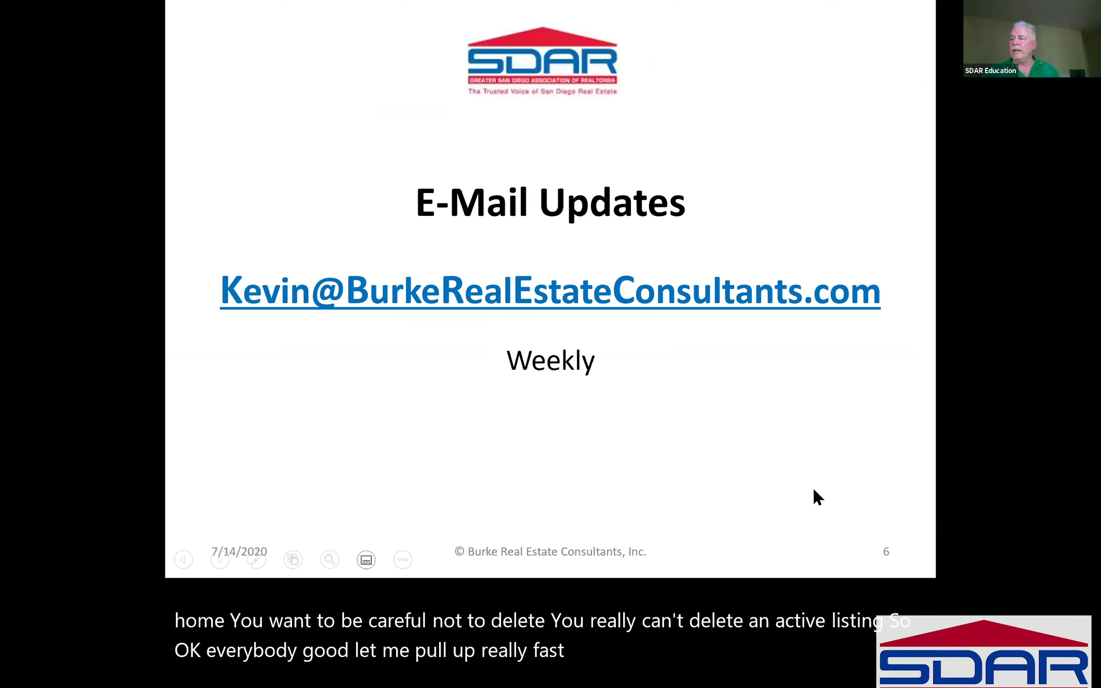